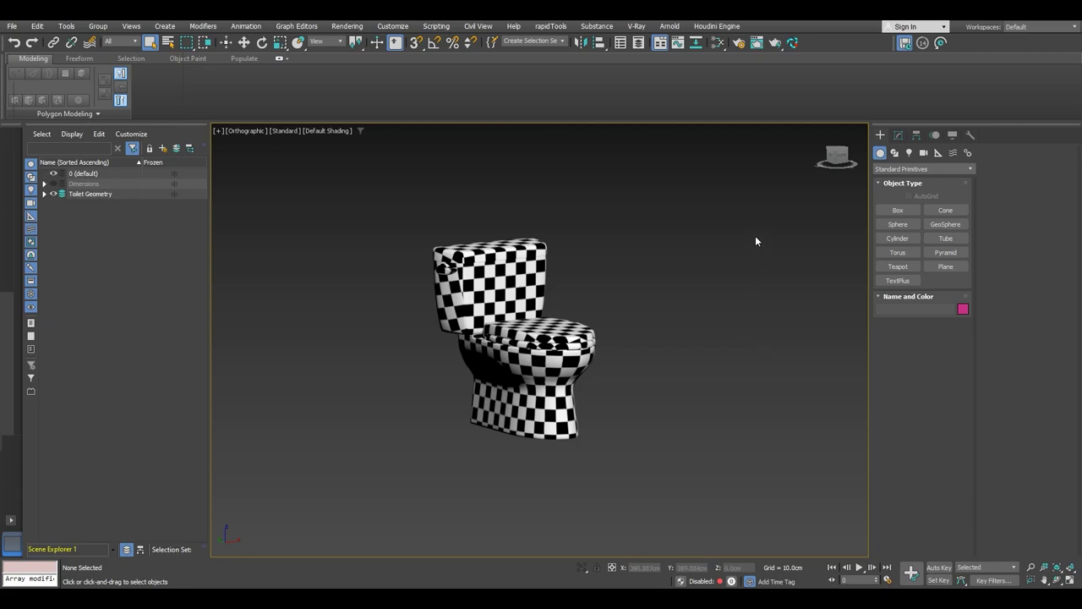
Choose Arnold as the renderer for production rendering in the render setup, then close the setup window.
{"action": "middle_click_drag", "start_coordinate": [599, 316], "coordinate": [645, 315]}
{"action": "left_click", "coordinate": [739, 43]}
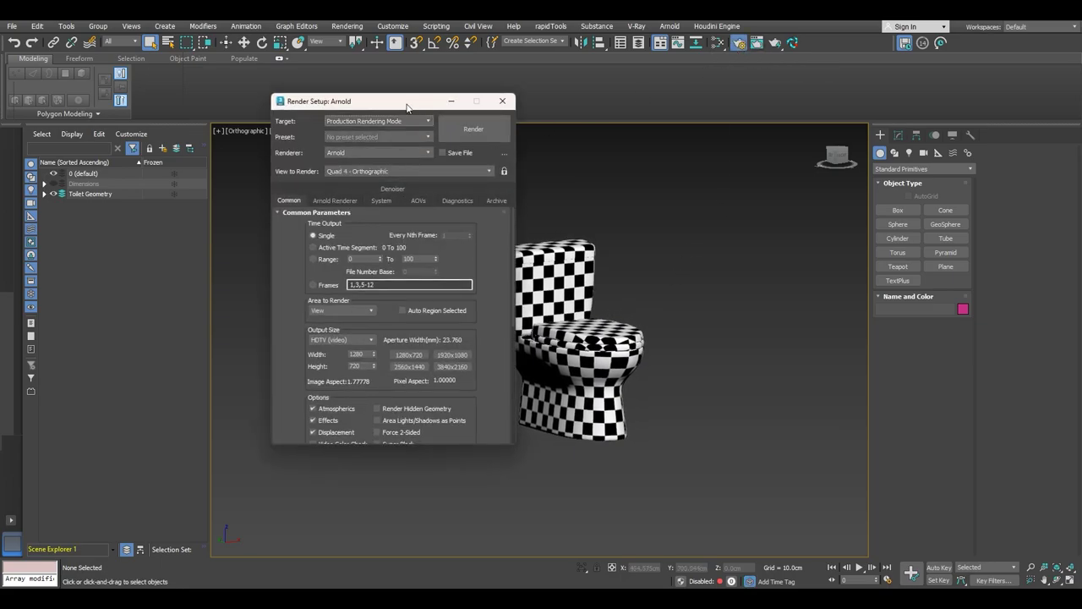
{"action": "left_click_drag", "start_coordinate": [409, 105], "coordinate": [358, 105]}
{"action": "left_click", "coordinate": [289, 152]}
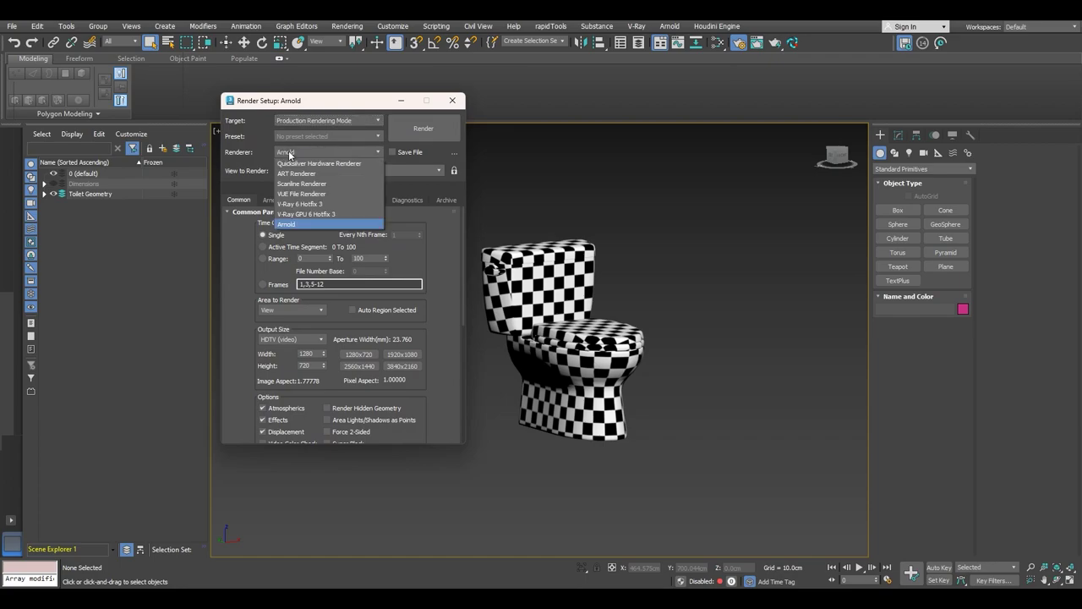
{"action": "left_click", "coordinate": [303, 225]}
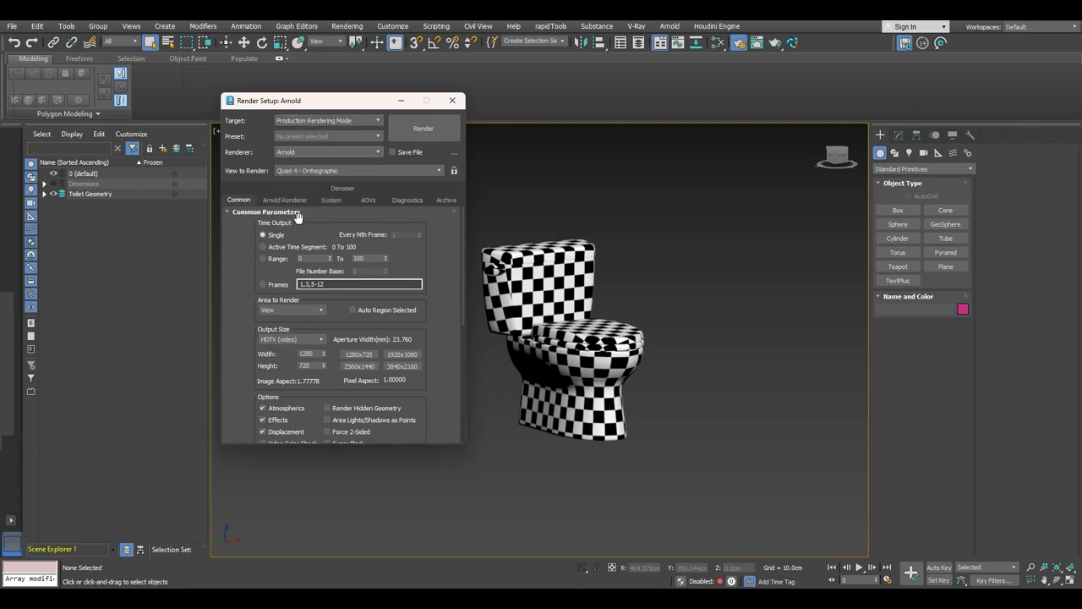
{"action": "left_click", "coordinate": [368, 124]}
{"action": "left_click", "coordinate": [368, 131]}
{"action": "left_click", "coordinate": [309, 152]}
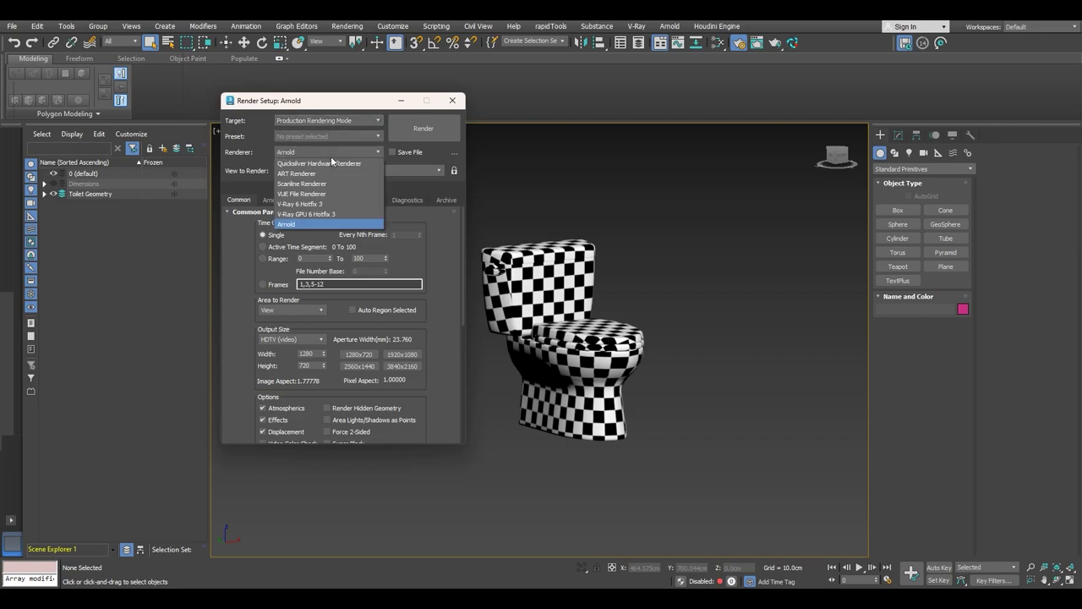
{"action": "left_click", "coordinate": [293, 223]}
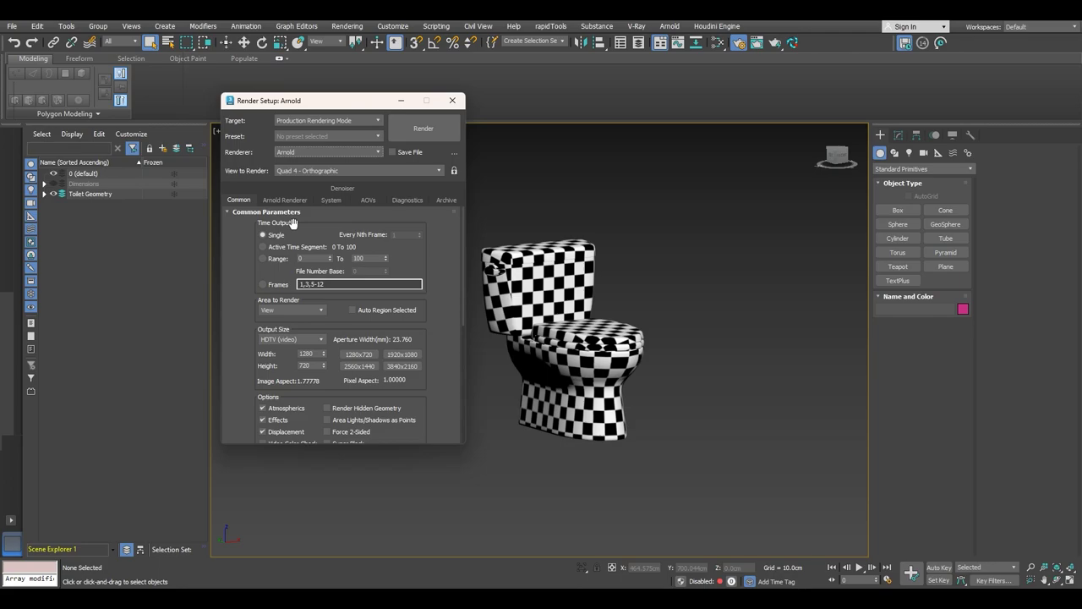
{"action": "left_click", "coordinate": [451, 102]}
Create a new layer named Scene and leave nothing selected.
{"action": "left_click", "coordinate": [62, 173]}
{"action": "left_click", "coordinate": [163, 149]}
{"action": "type", "text": "Sca"}
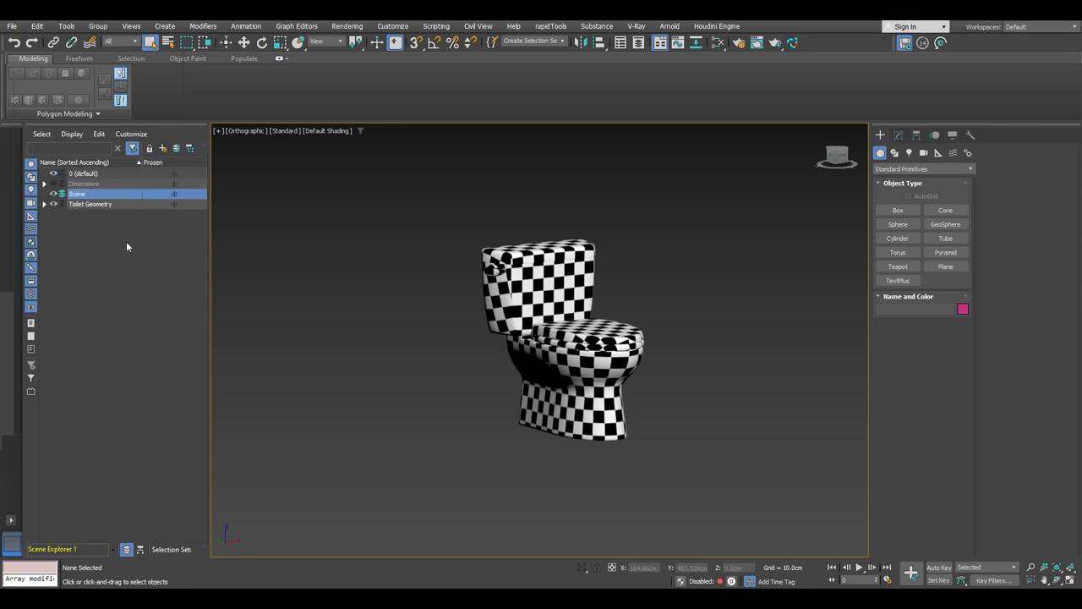
{"action": "left_click", "coordinate": [108, 248]}
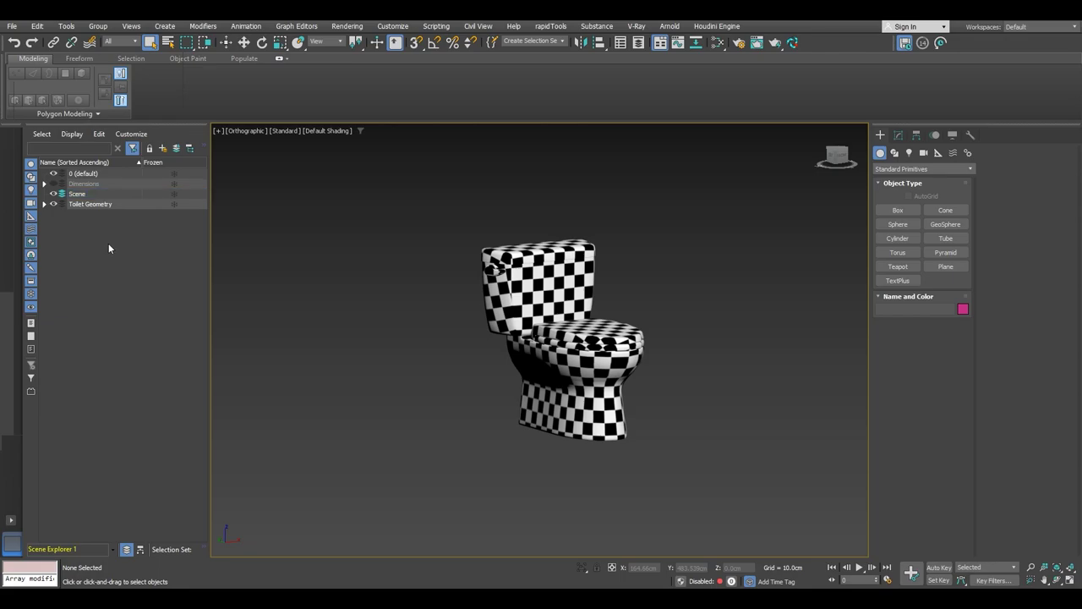
Draw a box about 86 cm wide and 36 cm high near the toilet and show its parameters.
{"action": "left_click", "coordinate": [897, 210]}
{"action": "left_click_drag", "start_coordinate": [676, 505], "coordinate": [713, 456]}
{"action": "left_click", "coordinate": [742, 357]}
{"action": "left_click", "coordinate": [898, 134]}
Try a length of 700 cm and a width of 3 cm for the box.
{"action": "double_click", "coordinate": [940, 342]}
{"action": "type", "text": "70"}
{"action": "key", "text": "Tab"}
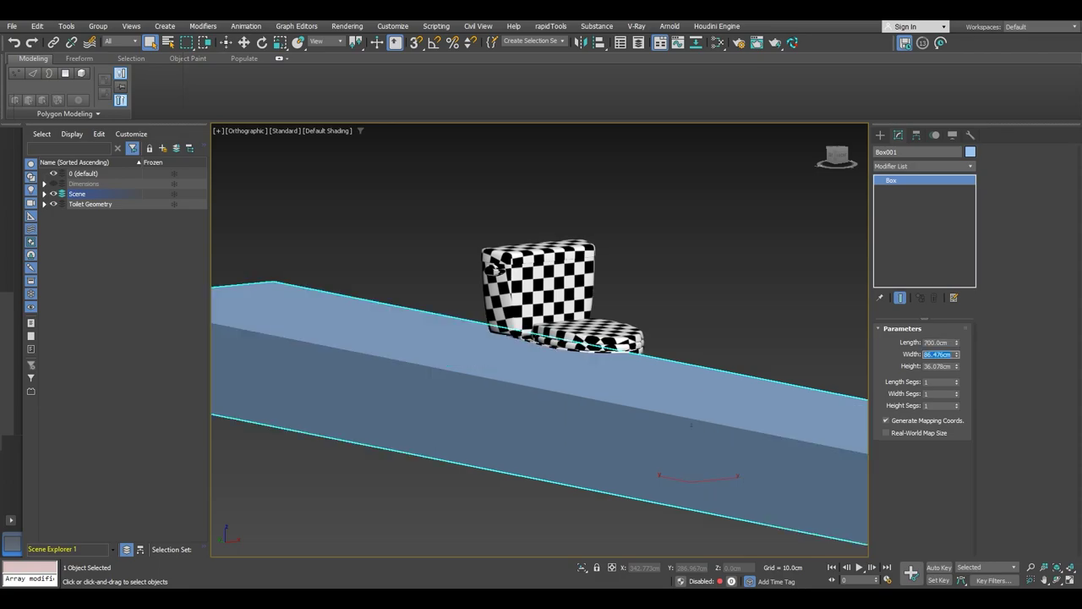
{"action": "type", "text": "3"}
Set the box's length to 300 cm, width to 700 cm and height to 300 cm.
{"action": "left_click", "coordinate": [934, 341]}
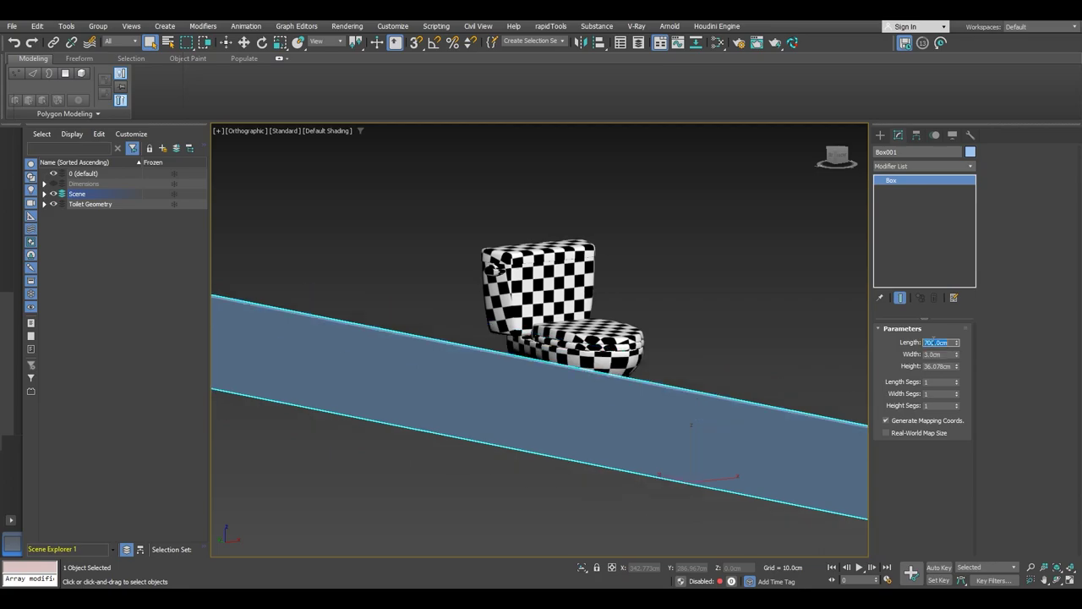
{"action": "type", "text": "300"}
{"action": "key", "text": "Tab"}
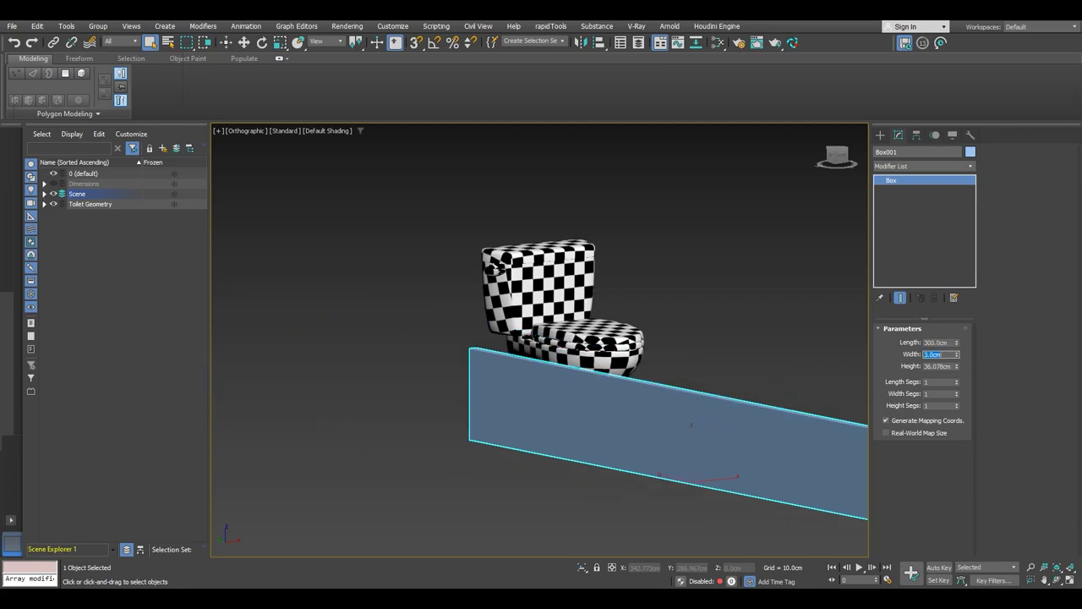
{"action": "type", "text": "700"}
{"action": "key", "text": "Tab"}
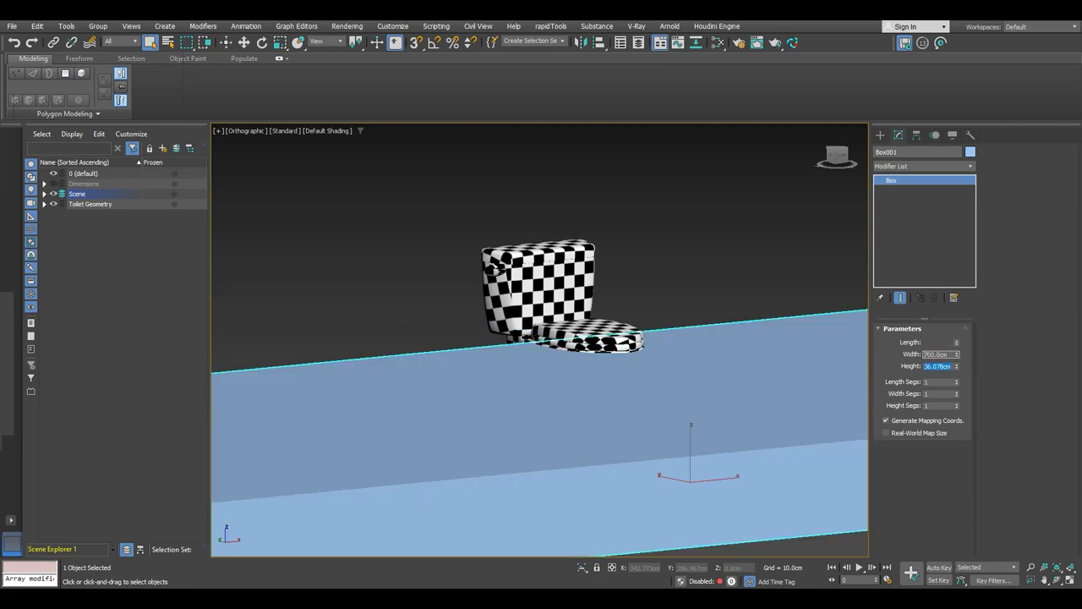
{"action": "type", "text": "300"}
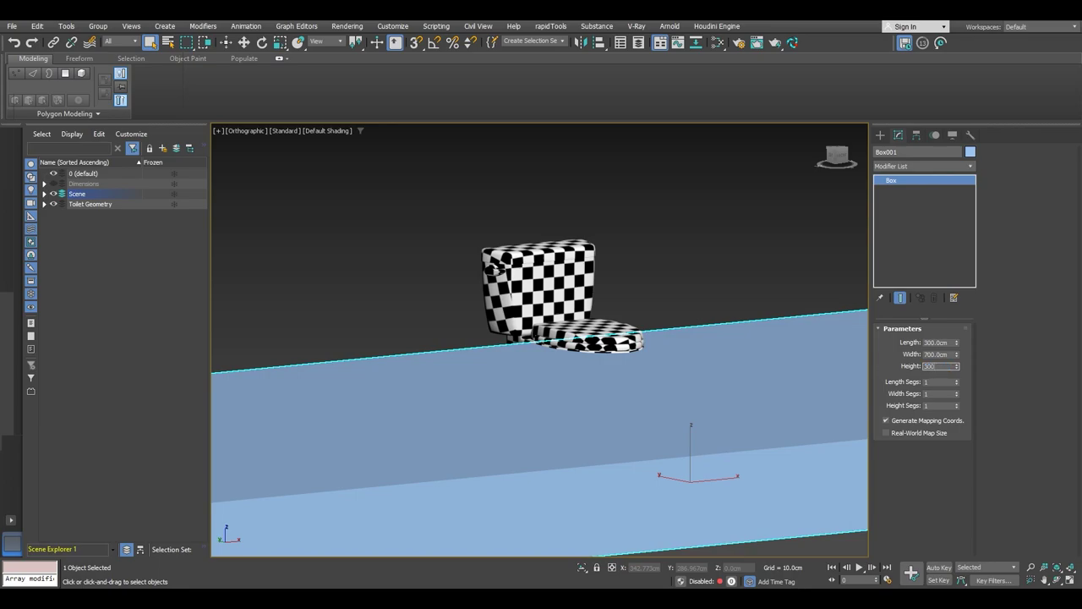
{"action": "key", "text": "Return"}
Move the box to the world origin by zeroing its X and Y position.
{"action": "scroll", "coordinate": [749, 305], "scroll_direction": "down", "scroll_amount": 5}
{"action": "mouse_move", "coordinate": [693, 321]}
{"action": "middle_mouse_down", "text": "alt"}
{"action": "mouse_move", "coordinate": [668, 330]}
{"action": "mouse_move", "coordinate": [707, 330]}
{"action": "middle_mouse_up", "text": "alt"}
{"action": "key", "text": "w"}
{"action": "right_click", "coordinate": [664, 570]}
{"action": "right_click", "coordinate": [665, 570]}
{"action": "middle_click_drag", "start_coordinate": [705, 520], "coordinate": [668, 335], "text": "alt"}
Convert the box to an Editable Poly and display the view shaded.
{"action": "key", "text": "F3"}
{"action": "right_click", "coordinate": [677, 302]}
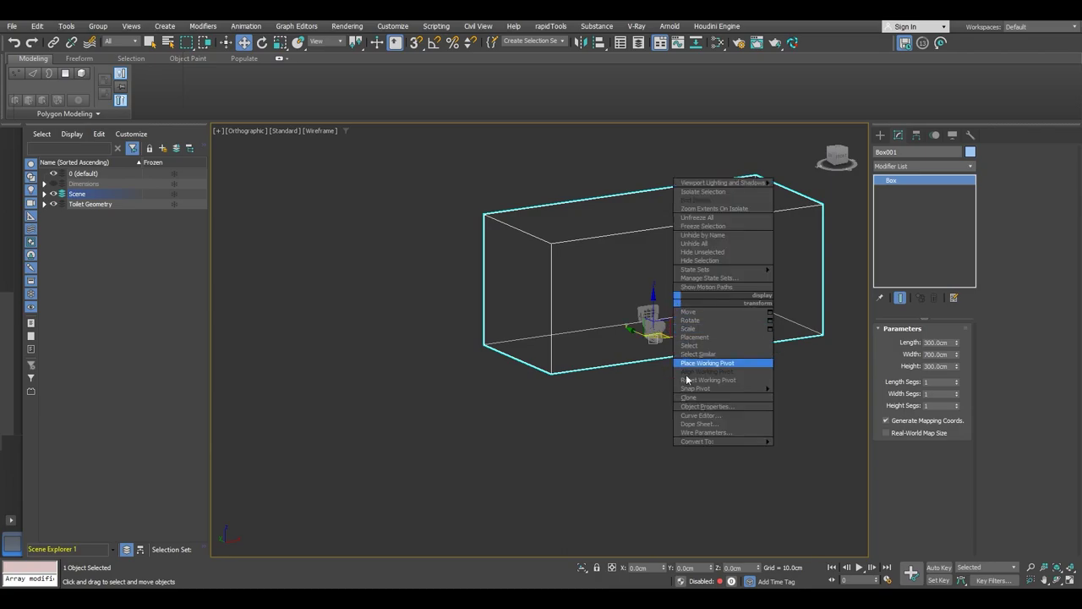
{"action": "mouse_move", "coordinate": [727, 441]}
{"action": "left_click", "coordinate": [808, 449]}
{"action": "scroll", "coordinate": [649, 352], "scroll_direction": "up", "scroll_amount": 4}
{"action": "middle_click_drag", "start_coordinate": [649, 352], "coordinate": [637, 370], "text": "alt"}
{"action": "key", "text": "F3"}
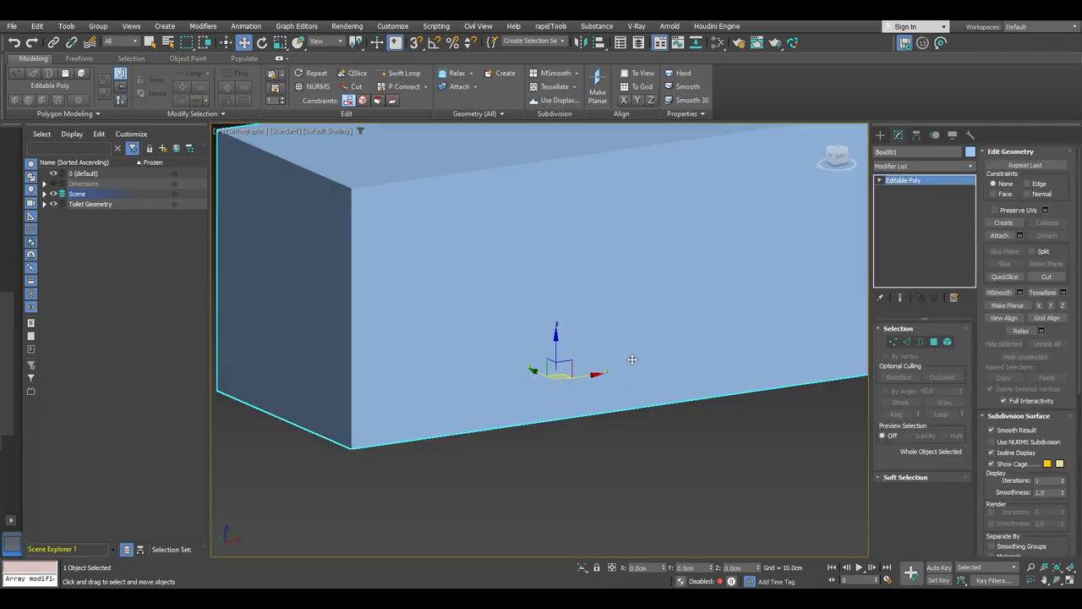
Delete the box's large front polygon to open the room towards the viewer.
{"action": "scroll", "coordinate": [629, 335], "scroll_direction": "down", "scroll_amount": 3}
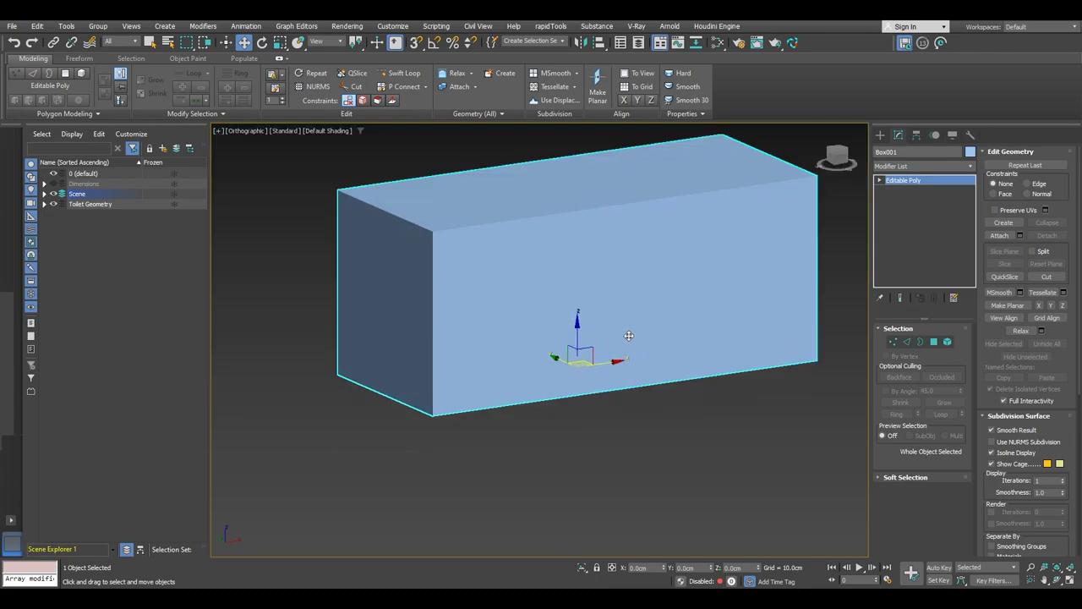
{"action": "middle_click_drag", "start_coordinate": [629, 335], "coordinate": [613, 337]}
{"action": "left_click", "coordinate": [933, 342]}
{"action": "left_click", "coordinate": [669, 295]}
{"action": "mouse_move", "coordinate": [709, 301]}
{"action": "middle_mouse_down", "text": "alt"}
{"action": "mouse_move", "coordinate": [634, 297]}
{"action": "mouse_move", "coordinate": [698, 297]}
{"action": "mouse_move", "coordinate": [670, 290]}
{"action": "mouse_move", "coordinate": [616, 313]}
{"action": "middle_mouse_up", "text": "alt"}
{"action": "key", "text": "F2"}
{"action": "key", "text": "Delete"}
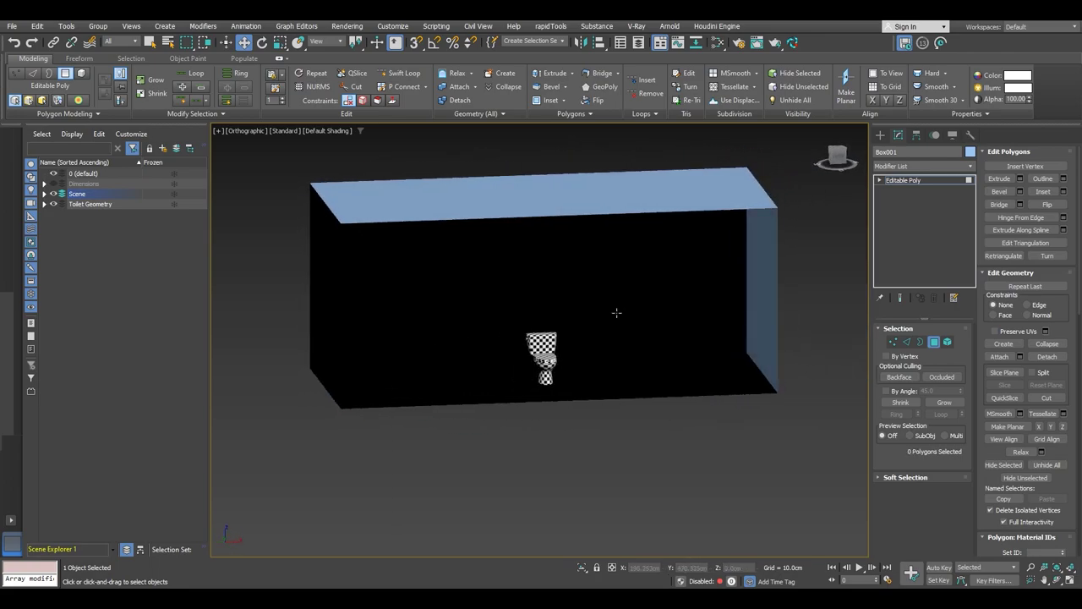
Flip the normals of all remaining box polygons so they face into the room.
{"action": "key", "text": "ctrl+a"}
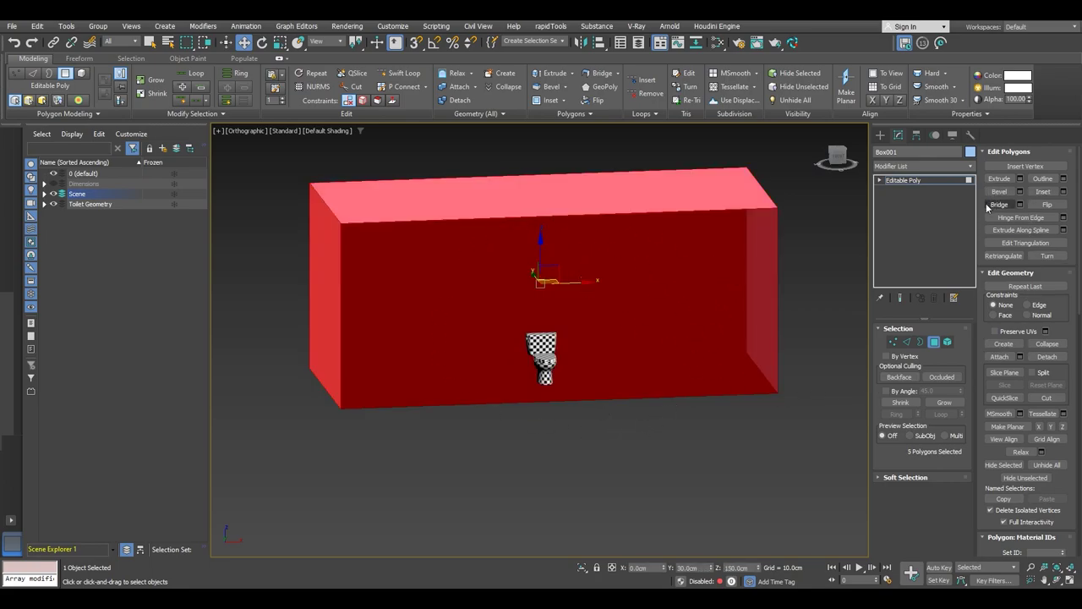
{"action": "left_click", "coordinate": [1047, 205]}
{"action": "left_click", "coordinate": [708, 409]}
{"action": "middle_click_drag", "start_coordinate": [708, 408], "coordinate": [673, 323], "text": "alt"}
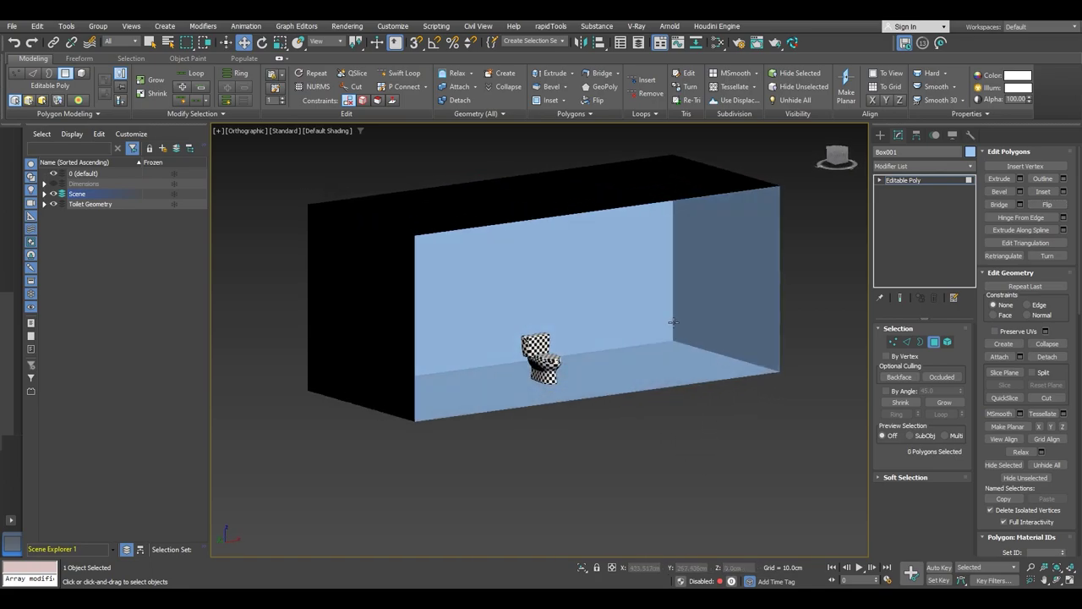
{"action": "middle_click_drag", "start_coordinate": [573, 324], "coordinate": [650, 249], "text": "alt"}
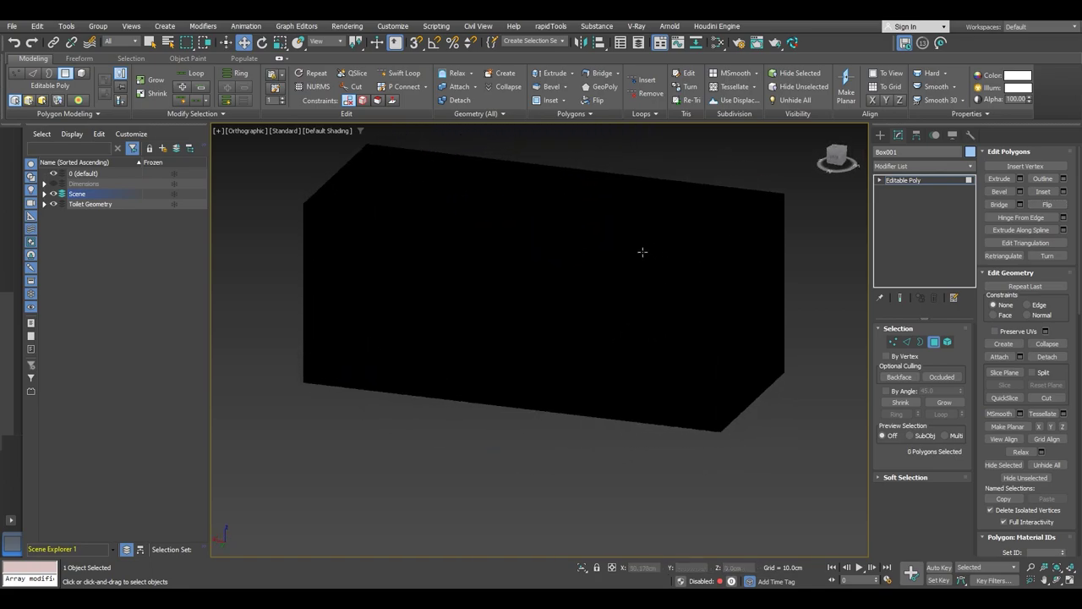
{"action": "middle_click_drag", "start_coordinate": [623, 292], "coordinate": [466, 325], "text": "alt"}
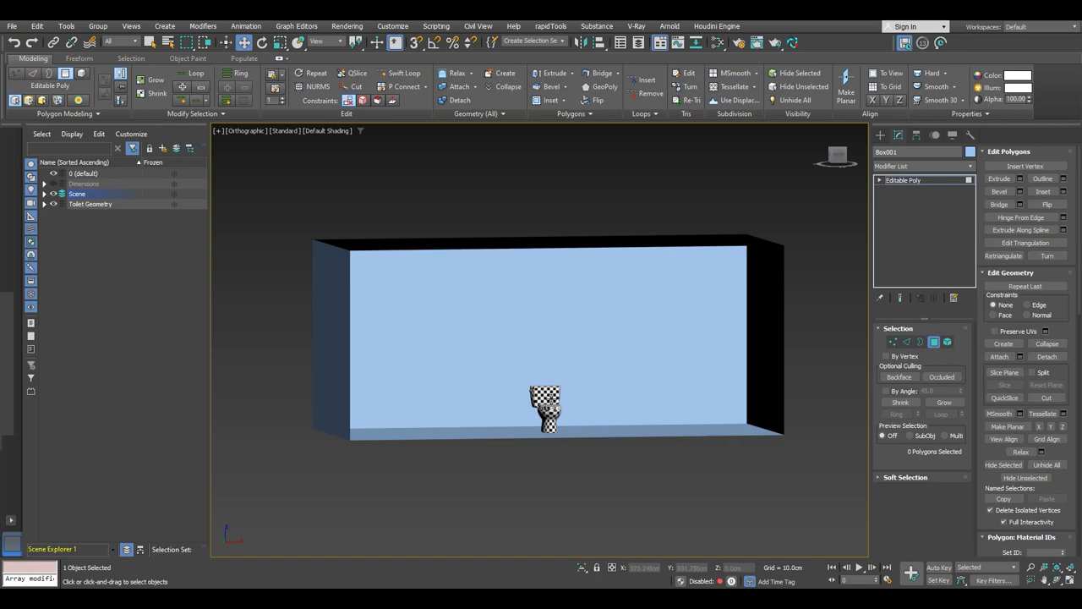
Switch to the four-viewport layout with Top and Front views in wireframe, and zoom the Left view to fit.
{"action": "key", "text": "alt+w"}
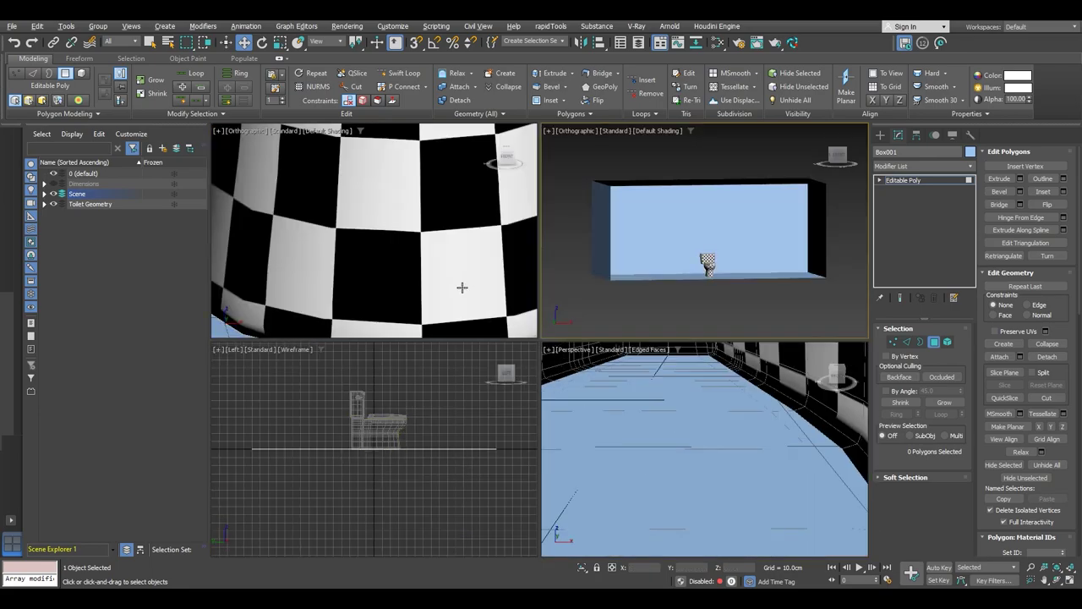
{"action": "key", "text": "t"}
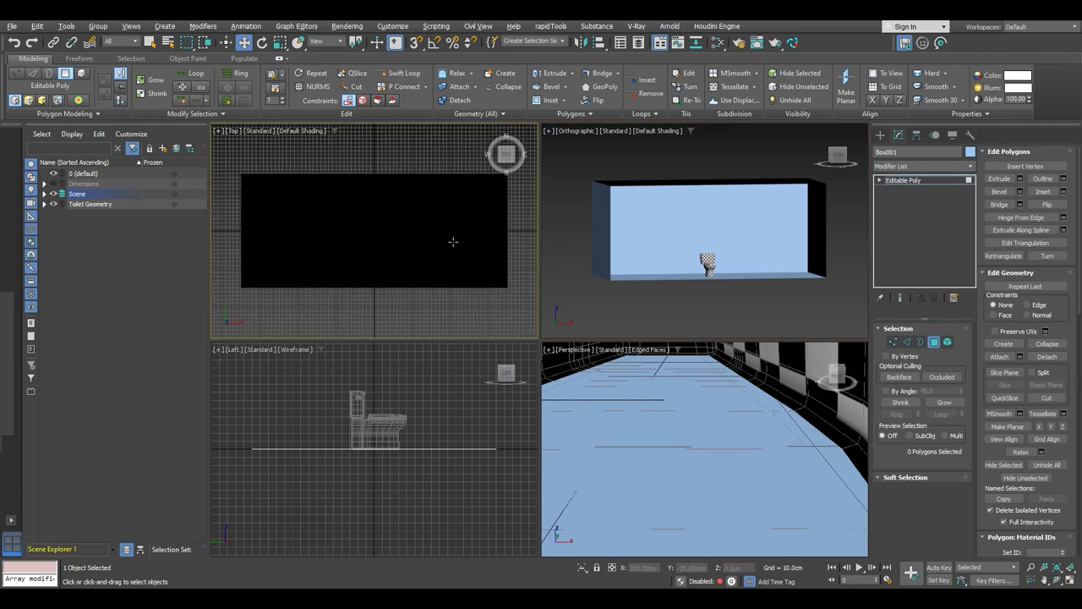
{"action": "key", "text": "F3"}
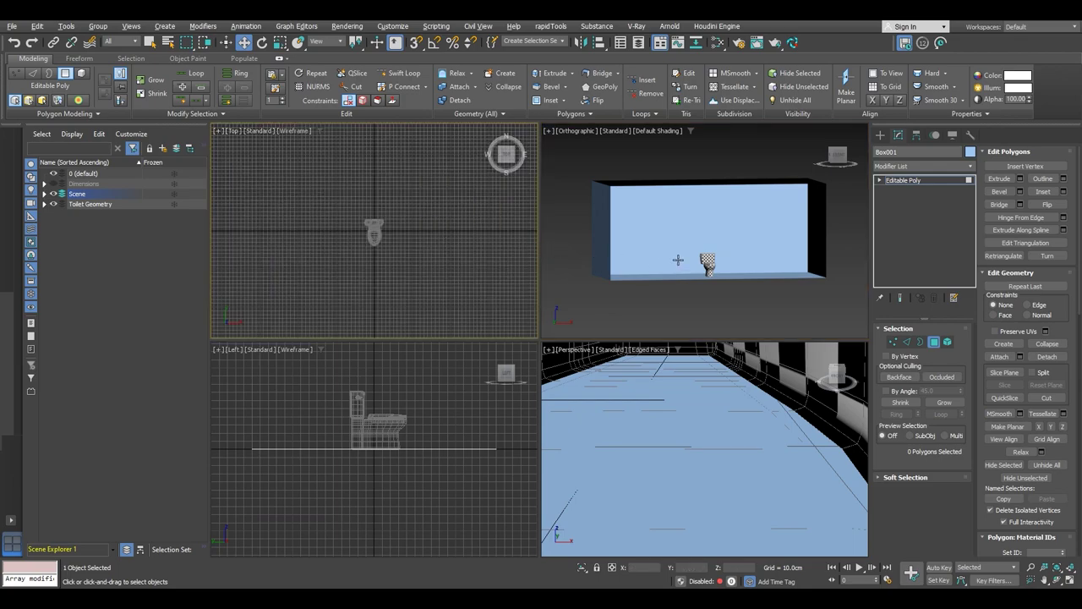
{"action": "key", "text": "f"}
{"action": "key", "text": "F3"}
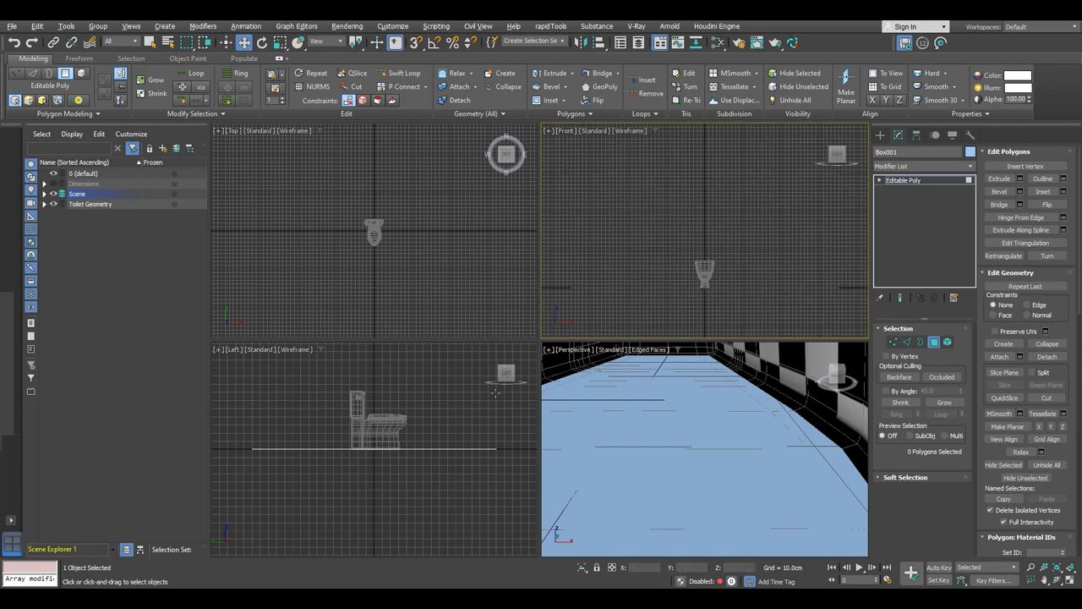
{"action": "right_click", "coordinate": [432, 429]}
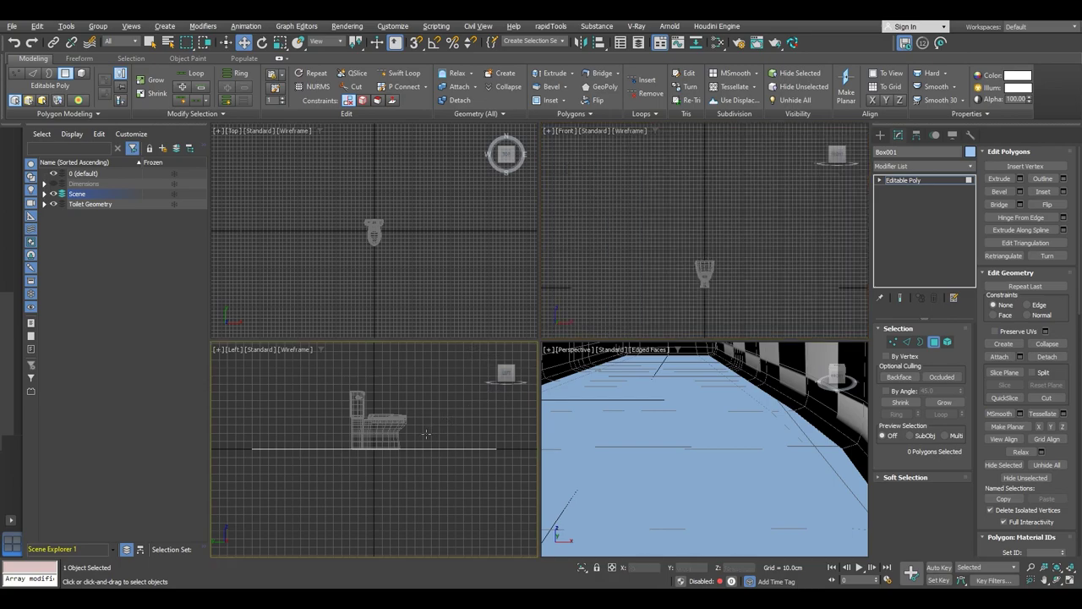
{"action": "key", "text": "z"}
Frame the toilet at a three-quarter angle in the Perspective view and maximize that viewport.
{"action": "left_click", "coordinate": [673, 438]}
{"action": "key", "text": "z"}
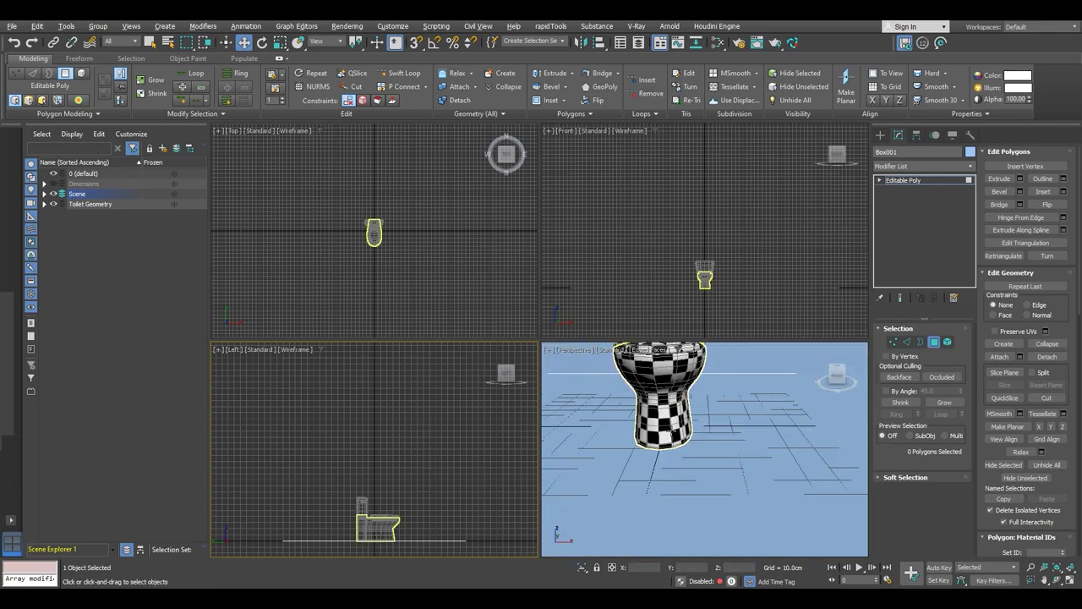
{"action": "middle_click_drag", "start_coordinate": [689, 461], "coordinate": [616, 461], "text": "alt"}
{"action": "key", "text": "alt+w"}
{"action": "middle_click_drag", "start_coordinate": [600, 351], "coordinate": [597, 342], "text": "alt"}
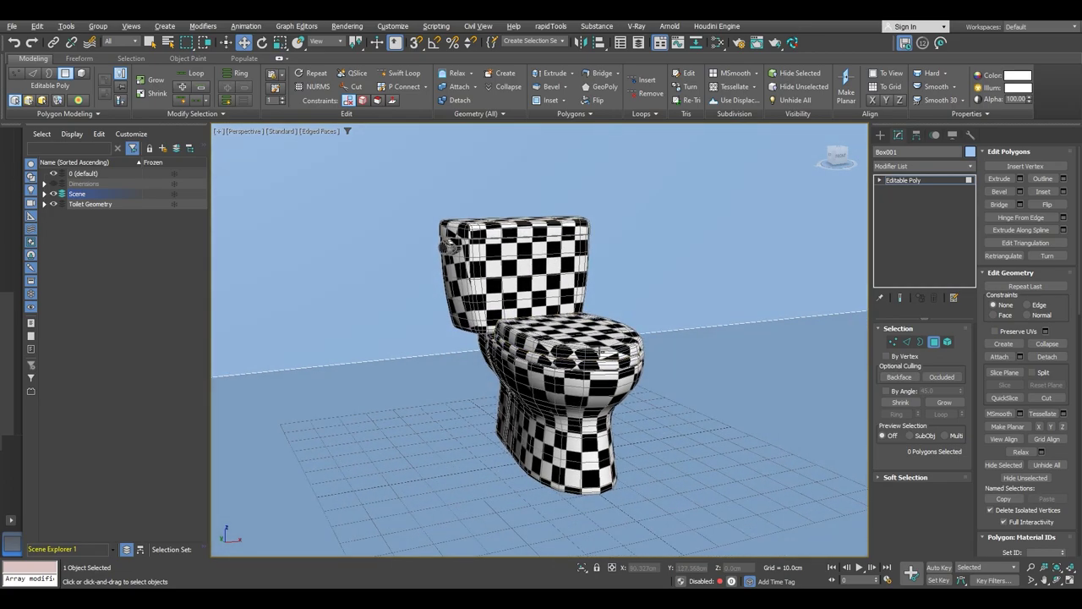
Select all five Toilet Geometry parts, turn off the selection brackets, and clear the selection.
{"action": "left_click", "coordinate": [45, 204]}
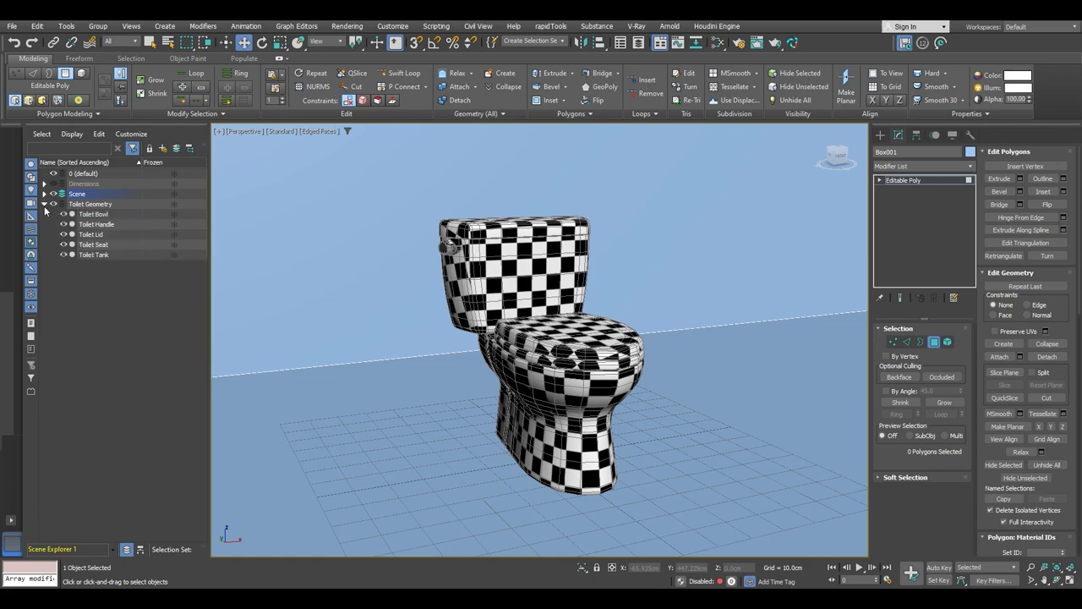
{"action": "left_click", "coordinate": [93, 214]}
{"action": "left_click", "coordinate": [93, 254], "text": "shift"}
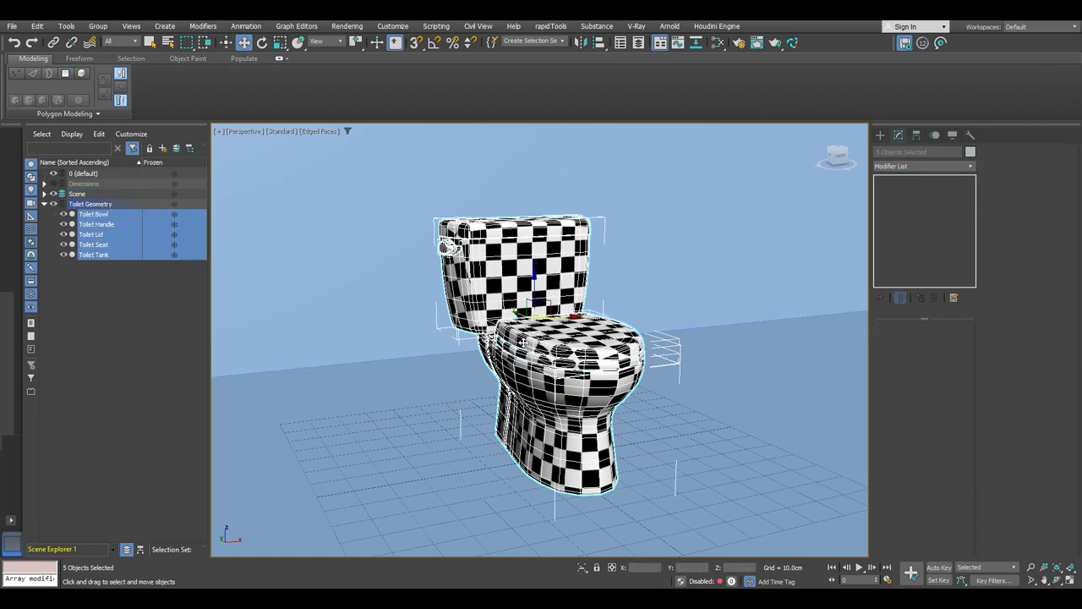
{"action": "key", "text": "j"}
{"action": "mouse_move", "coordinate": [591, 328]}
{"action": "middle_mouse_down", "text": "alt"}
{"action": "mouse_move", "coordinate": [573, 329]}
{"action": "mouse_move", "coordinate": [598, 338]}
{"action": "mouse_move", "coordinate": [593, 349]}
{"action": "middle_mouse_up", "text": "alt"}
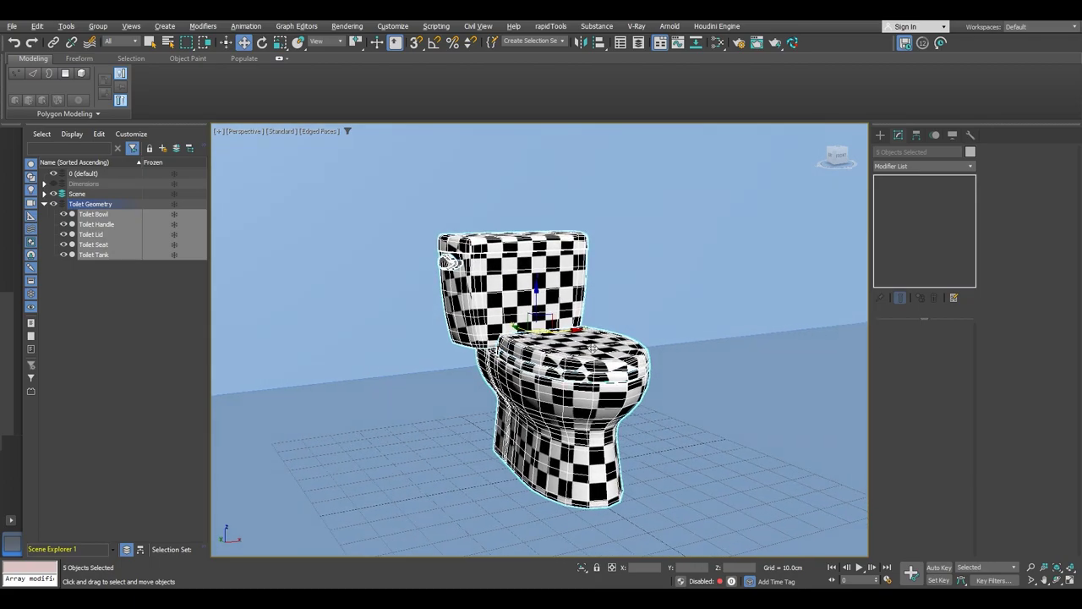
{"action": "left_click", "coordinate": [117, 317]}
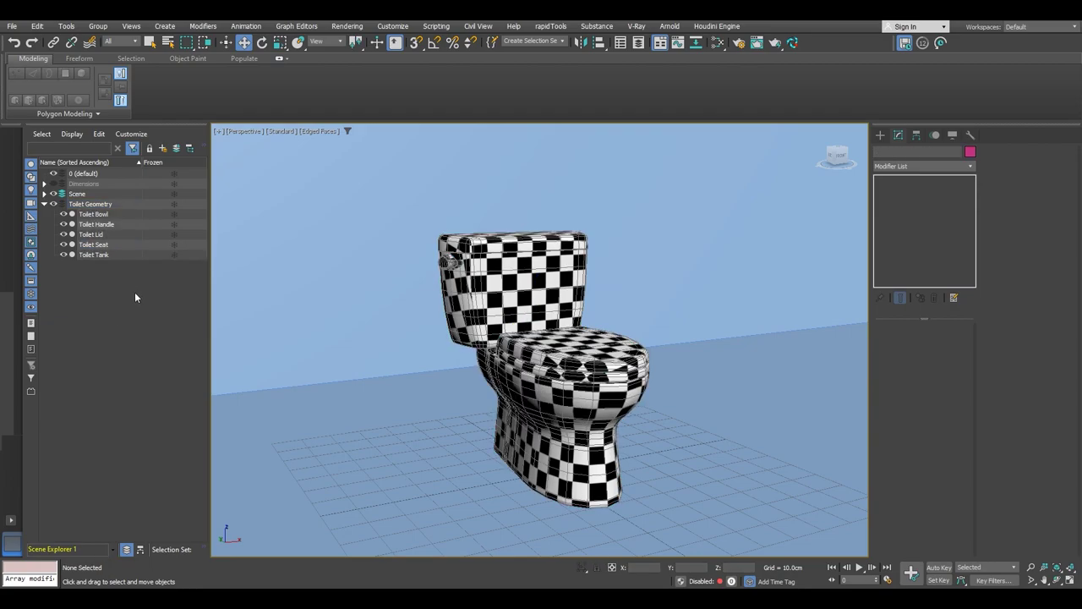
Make the 0 (default) layer active, create a physical camera from the current perspective view, and list the layer's contents.
{"action": "left_click", "coordinate": [62, 174]}
{"action": "key", "text": "ctrl+c"}
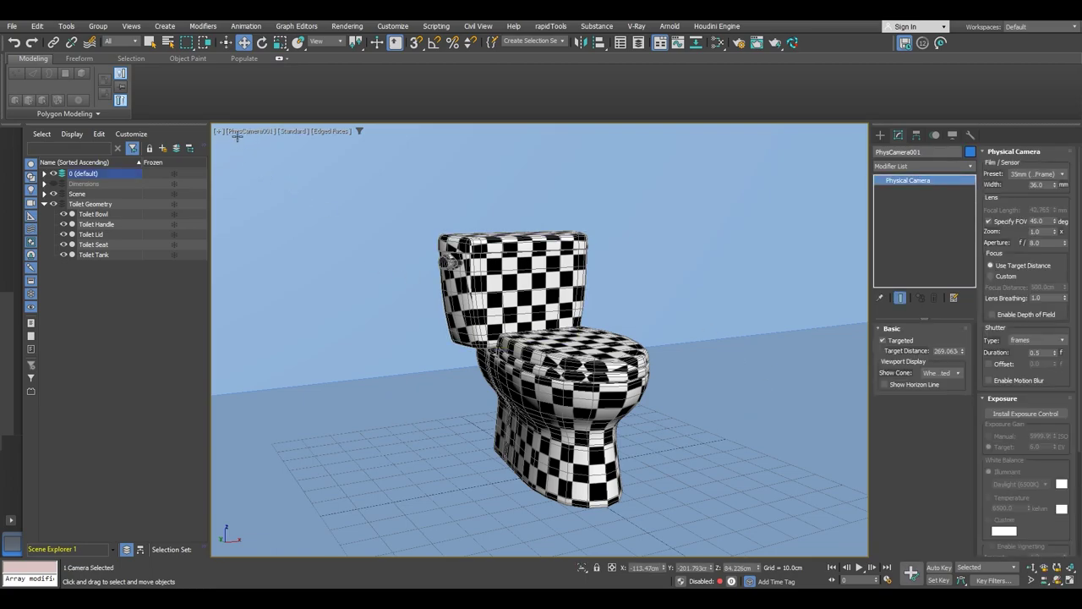
{"action": "left_click", "coordinate": [45, 173]}
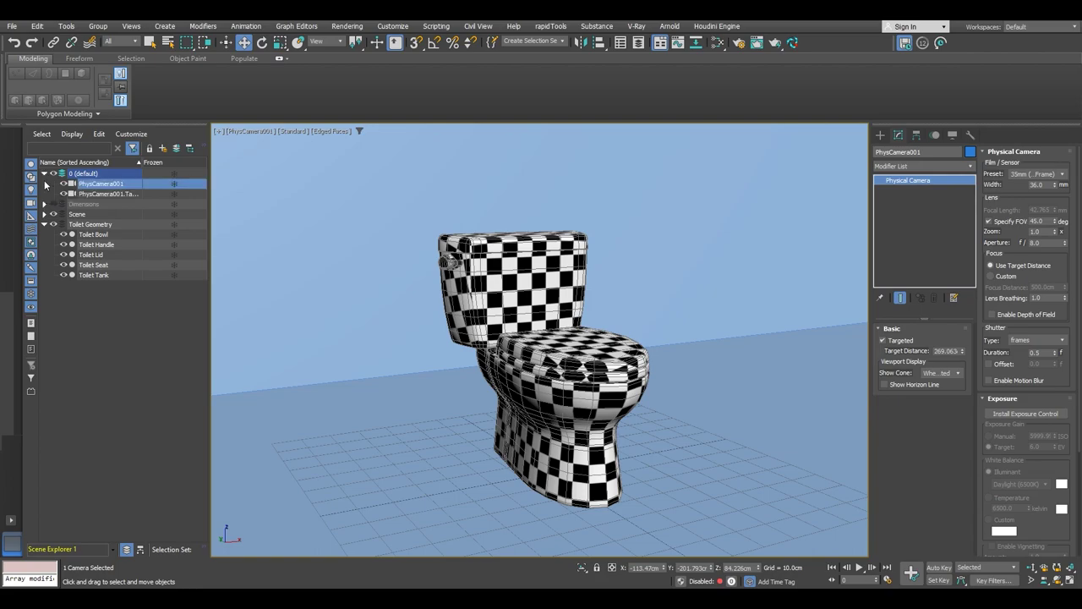
Put the physical camera and its target into a new layer named Camera and hide that layer.
{"action": "key", "text": "ctrl+d"}
{"action": "left_click", "coordinate": [100, 184]}
{"action": "left_click", "coordinate": [162, 150]}
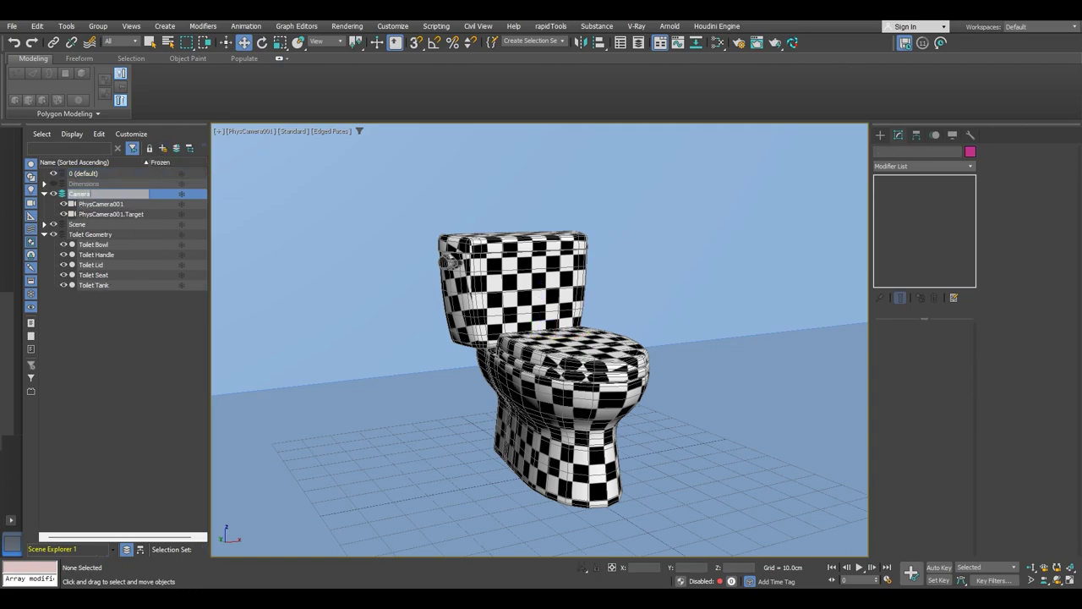
{"action": "type", "text": "Camera"}
{"action": "key", "text": "Return"}
{"action": "left_click", "coordinate": [54, 193]}
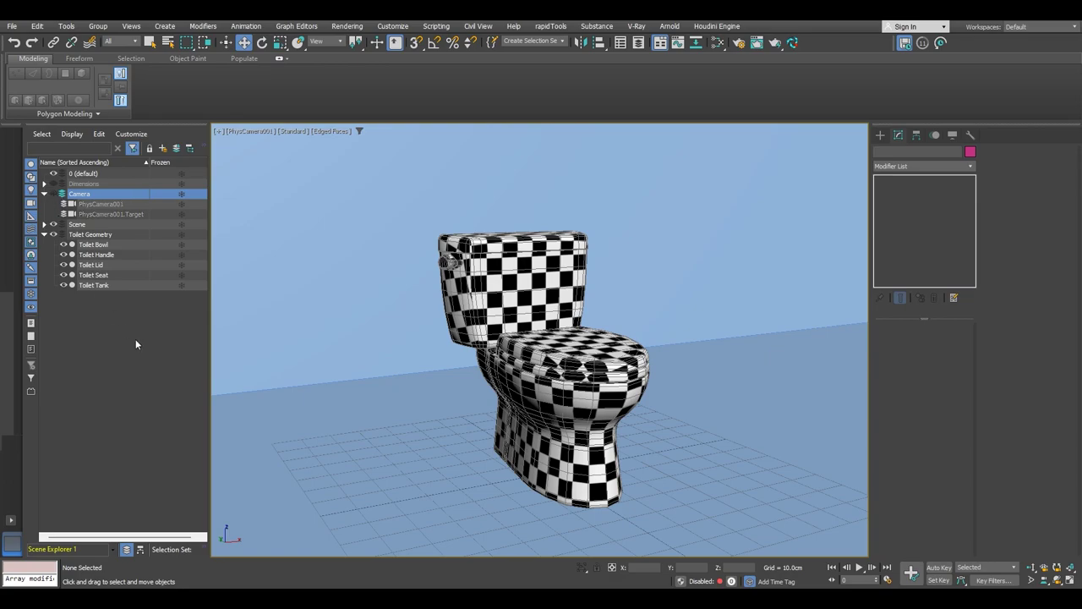
Select the physical camera, turn off Specify FOV, and set its focal length to 50 mm.
{"action": "left_click", "coordinate": [105, 205]}
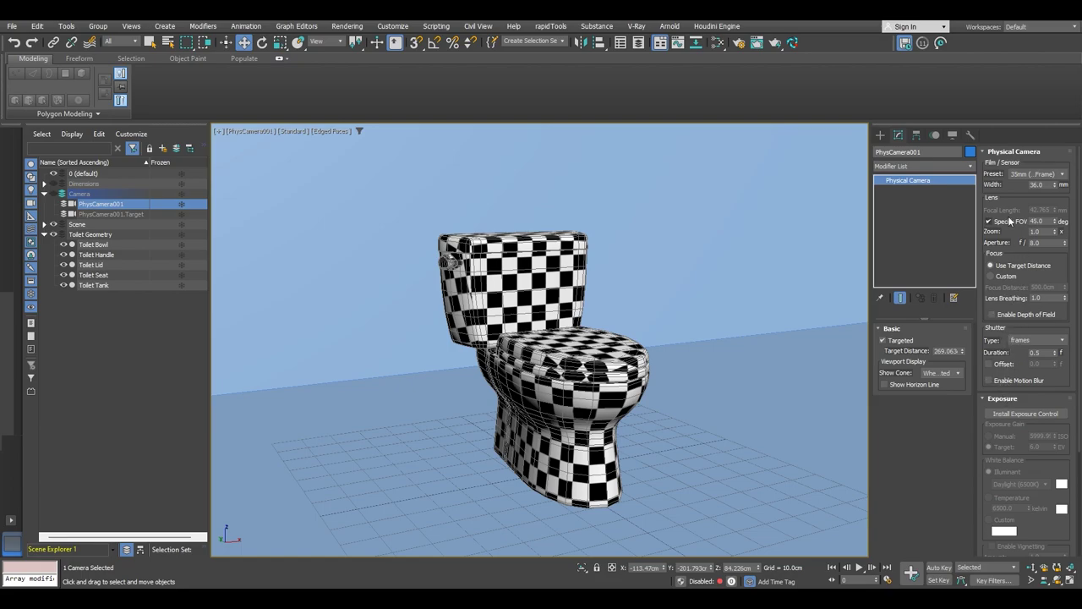
{"action": "left_click", "coordinate": [1030, 173]}
{"action": "left_click", "coordinate": [1047, 185]}
{"action": "left_click", "coordinate": [993, 222]}
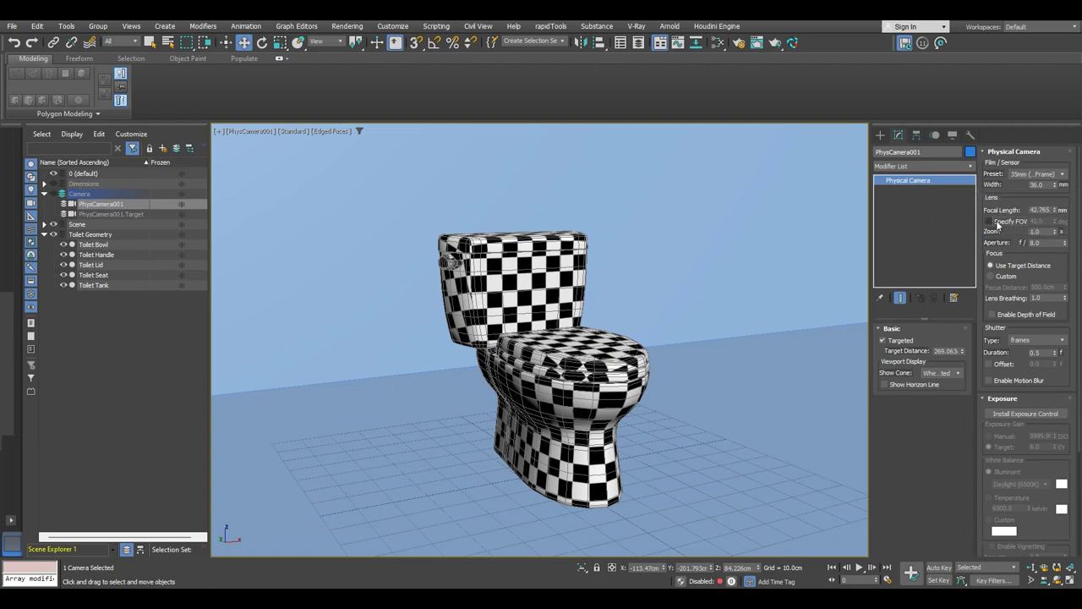
{"action": "double_click", "coordinate": [1038, 210]}
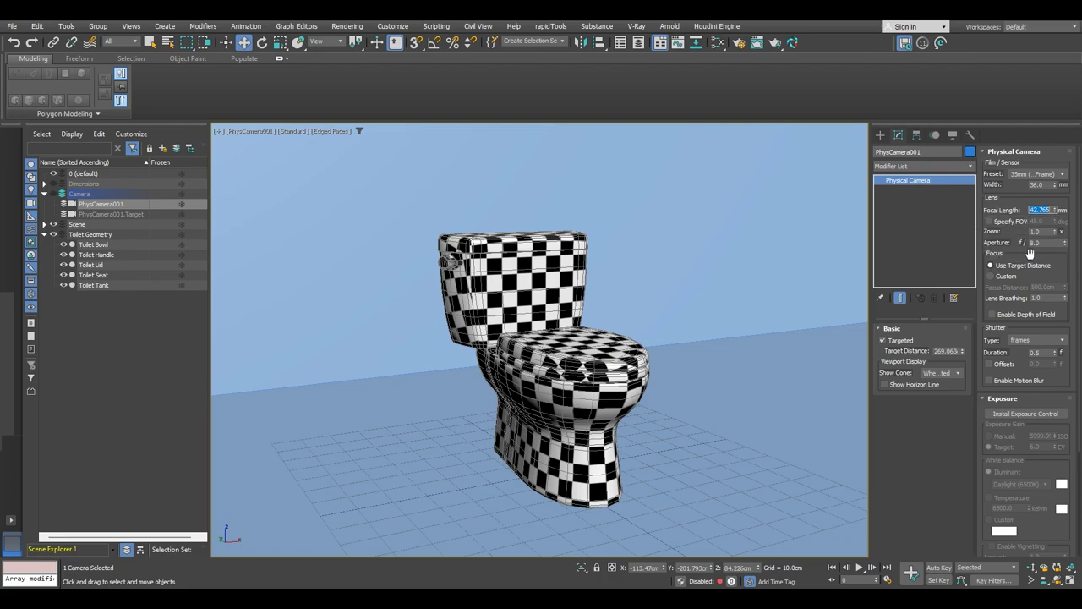
{"action": "type", "text": "50"}
{"action": "key", "text": "Return"}
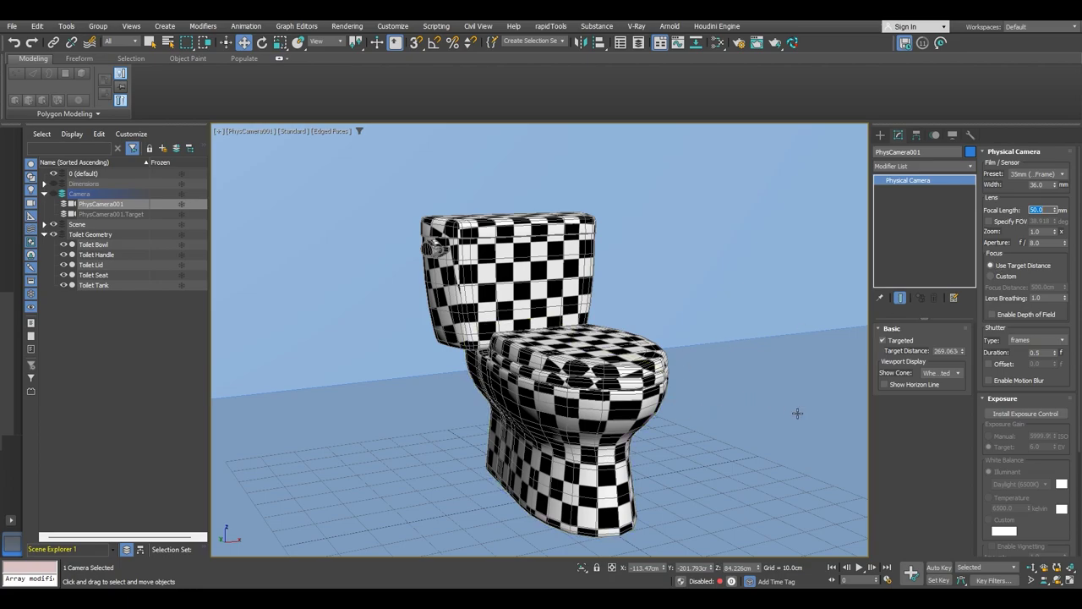
Pan the camera to recentre the toilet and dolly back slightly for more space around it.
{"action": "mouse_move", "coordinate": [725, 375]}
{"action": "middle_mouse_down"}
{"action": "mouse_move", "coordinate": [707, 370]}
{"action": "mouse_move", "coordinate": [736, 372]}
{"action": "mouse_move", "coordinate": [717, 366]}
{"action": "middle_mouse_up"}
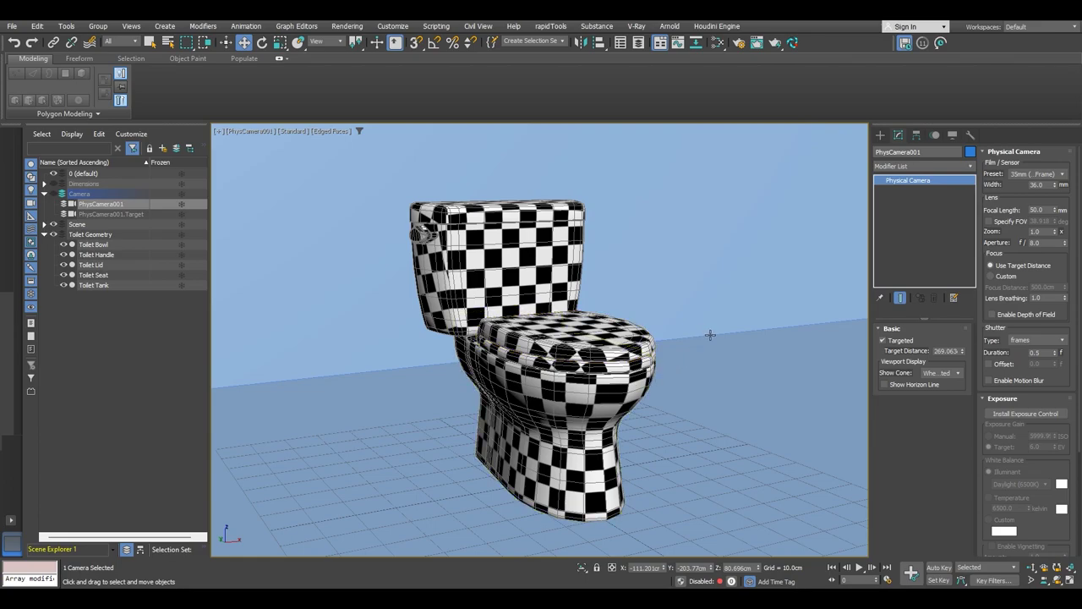
{"action": "left_click", "coordinate": [1036, 572]}
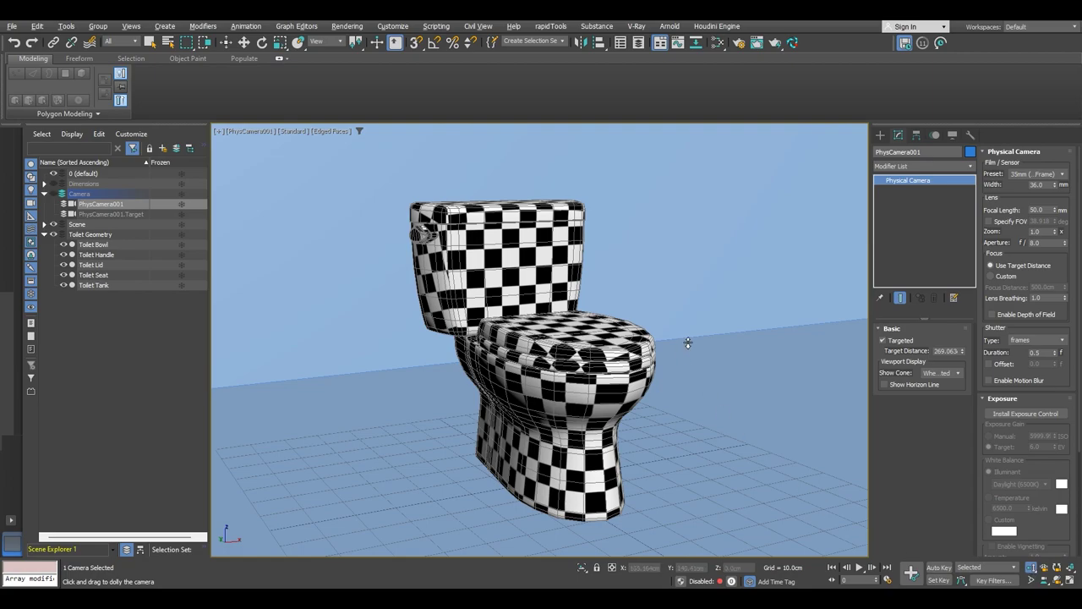
{"action": "mouse_move", "coordinate": [686, 302]}
{"action": "left_mouse_down"}
{"action": "mouse_move", "coordinate": [684, 338]}
{"action": "mouse_move", "coordinate": [683, 314]}
{"action": "left_mouse_up"}
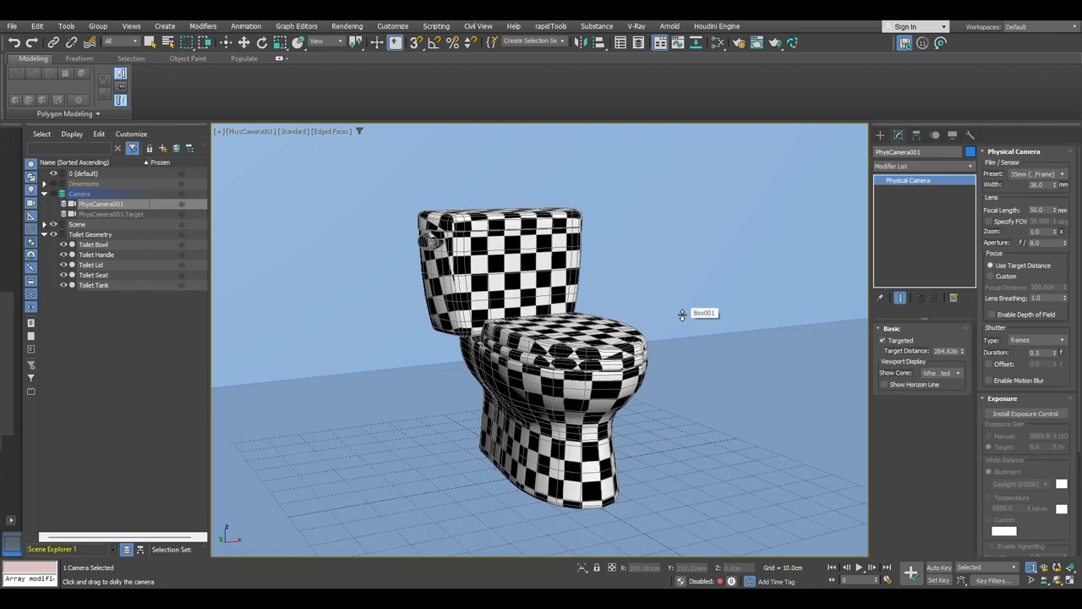
{"action": "key", "text": "w"}
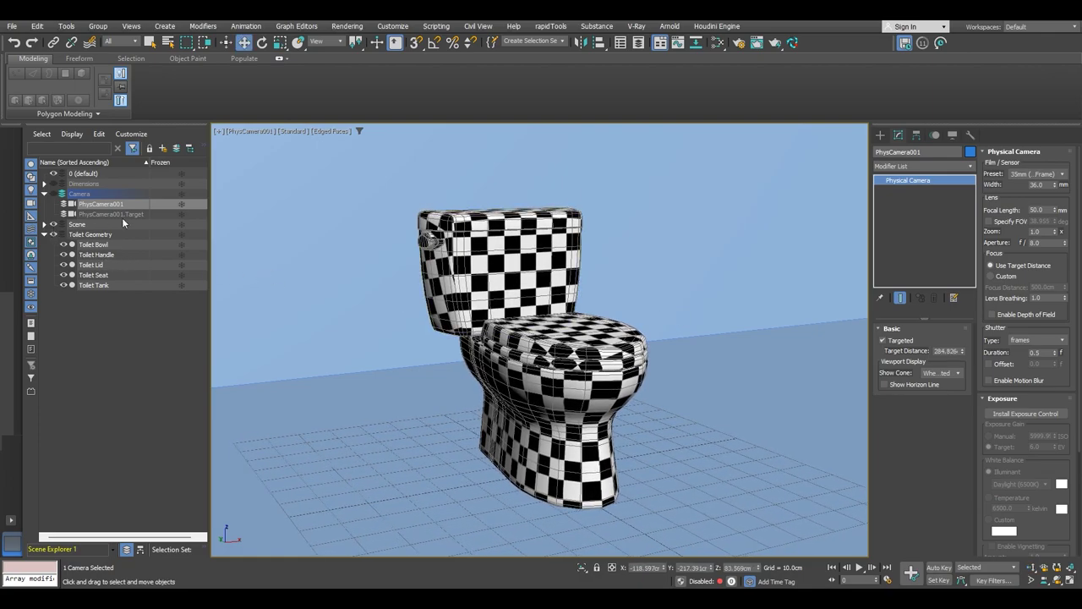
Clear the selection and collapse the Camera and Toilet Geometry layers in the scene list.
{"action": "left_click", "coordinate": [131, 364]}
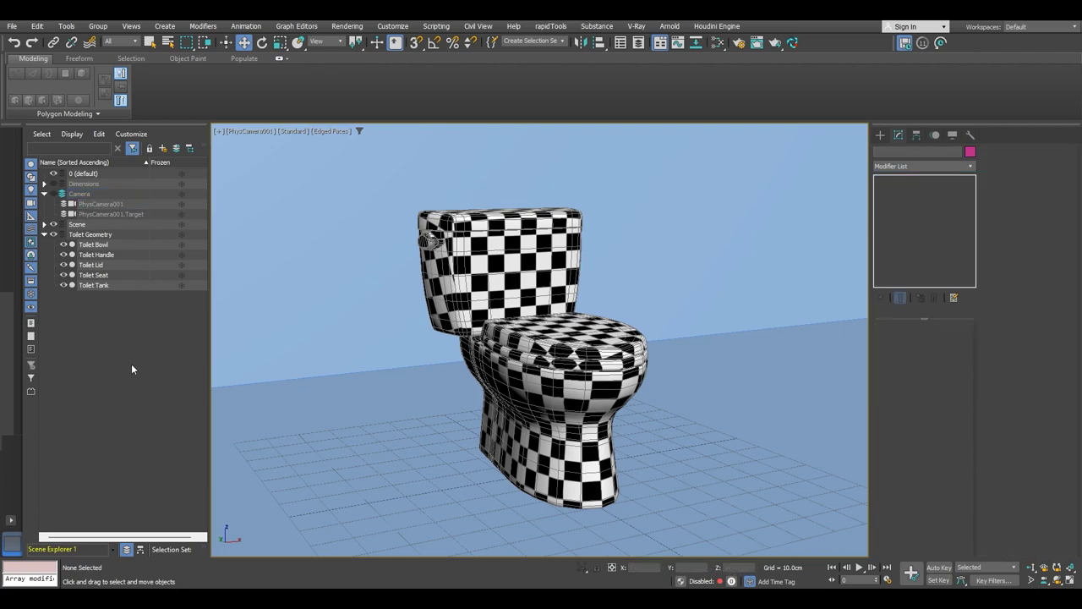
{"action": "left_click", "coordinate": [44, 194]}
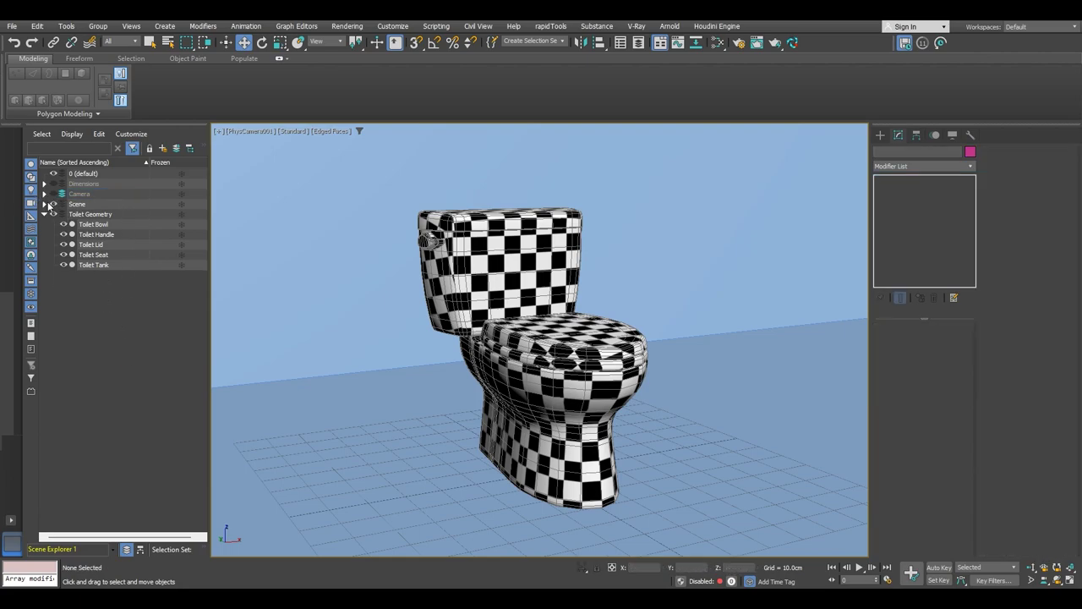
{"action": "left_click", "coordinate": [44, 213]}
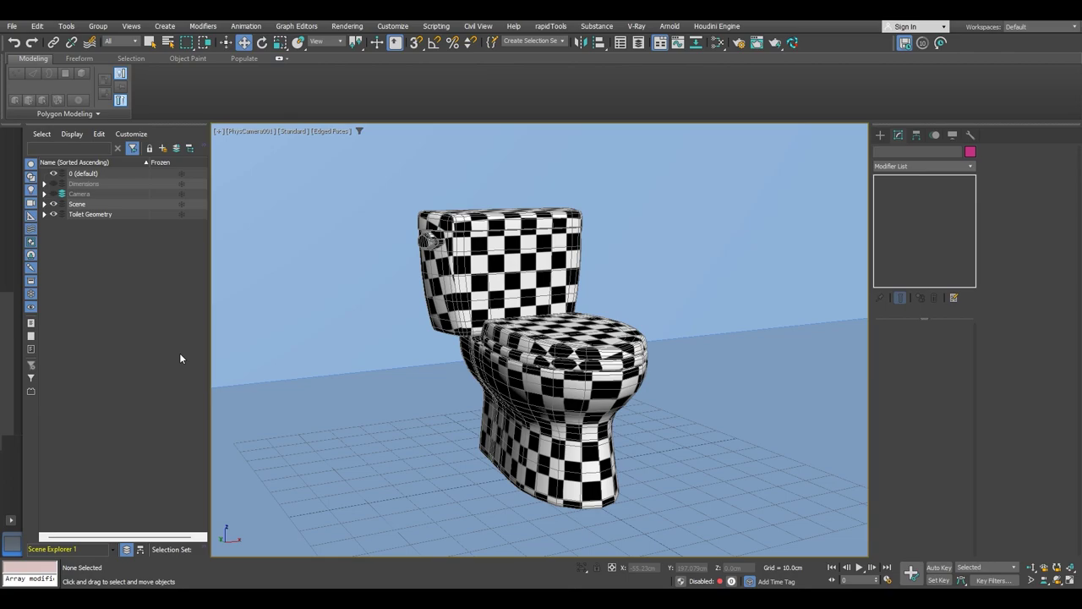
Open the Slate Material Editor maximized and delete the Checker map node from View1.
{"action": "left_click", "coordinate": [717, 43]}
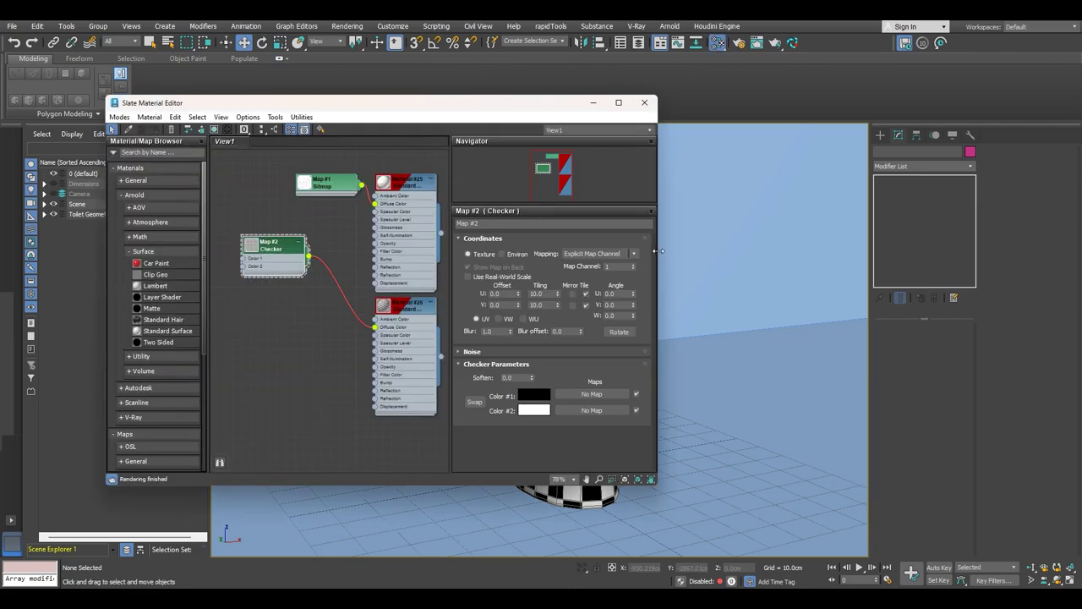
{"action": "left_click", "coordinate": [618, 103]}
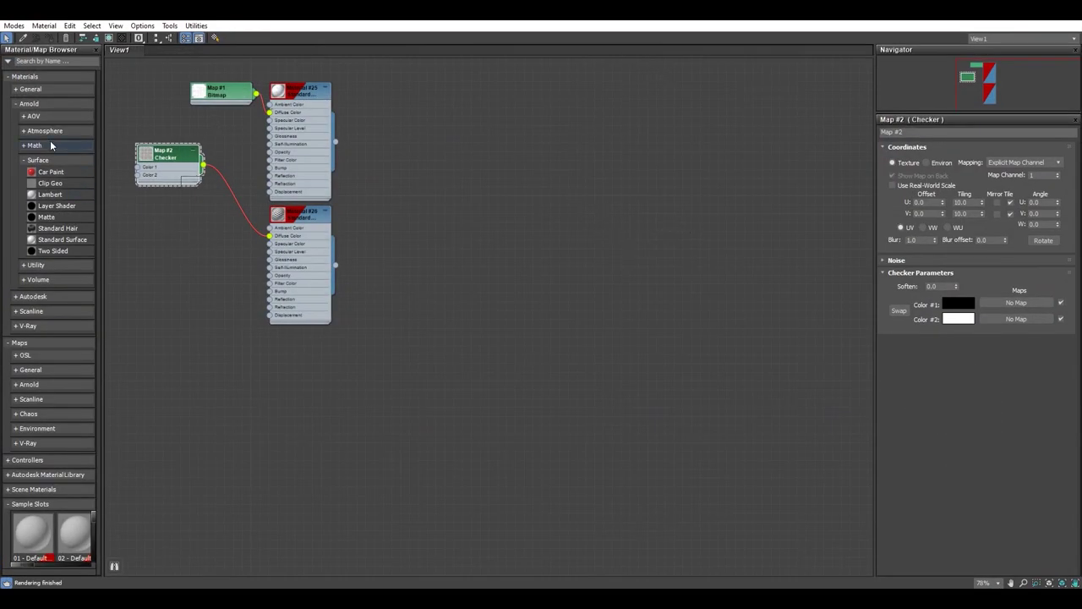
{"action": "left_click", "coordinate": [19, 104]}
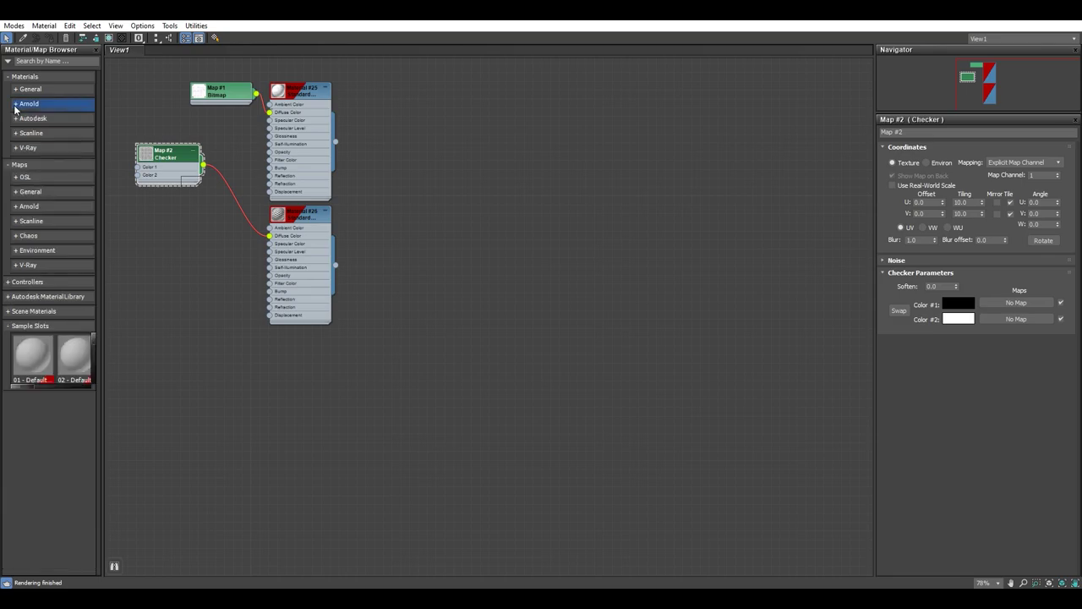
{"action": "middle_click_drag", "start_coordinate": [380, 211], "coordinate": [592, 234]}
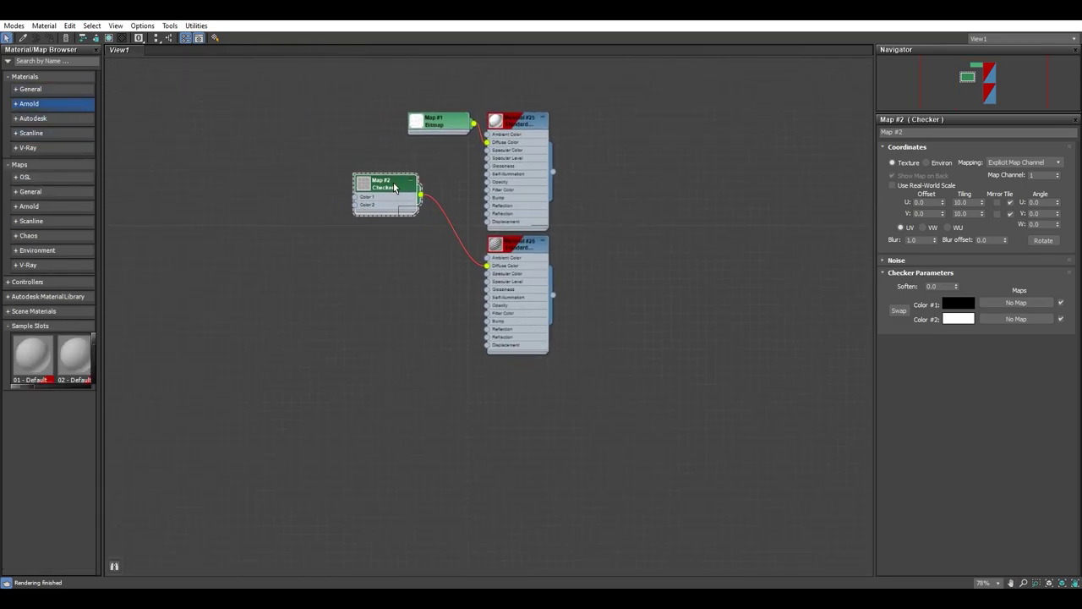
{"action": "left_click_drag", "start_coordinate": [321, 234], "coordinate": [432, 175]}
{"action": "key", "text": "Delete"}
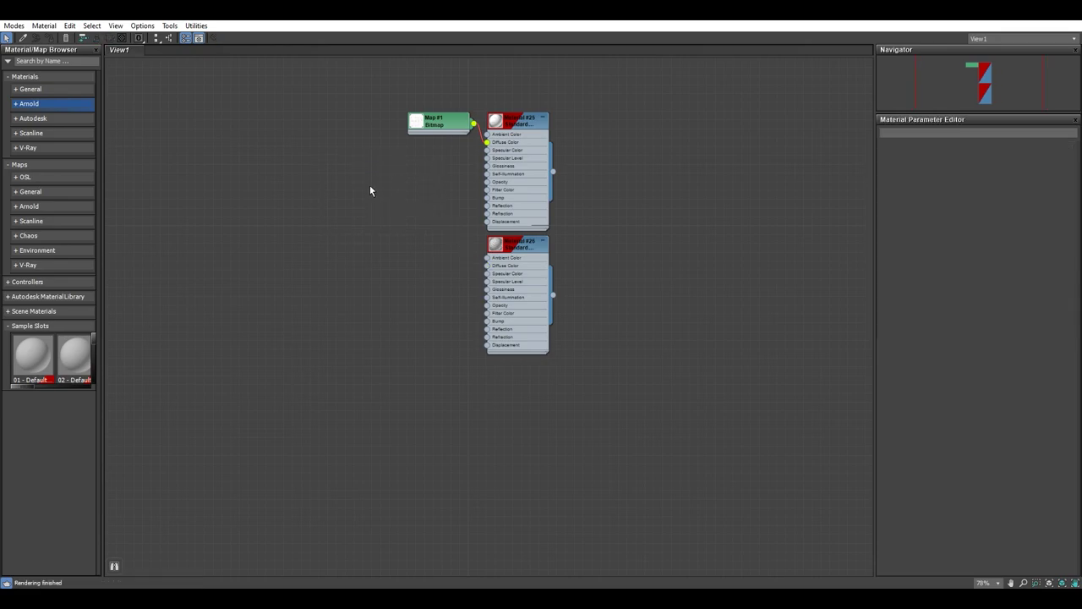
Add three Physical Material nodes side by side to the left of the existing Bitmap map node.
{"action": "left_click", "coordinate": [17, 89]}
{"action": "left_click_drag", "start_coordinate": [46, 100], "coordinate": [368, 133]}
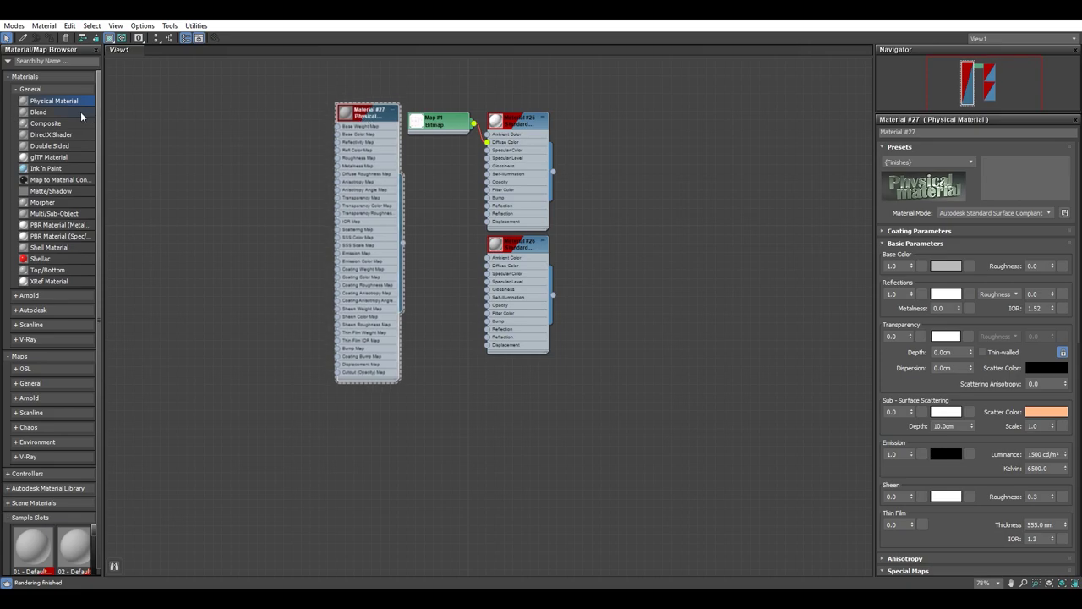
{"action": "left_click_drag", "start_coordinate": [258, 110], "coordinate": [284, 110]}
{"action": "left_click_drag", "start_coordinate": [56, 102], "coordinate": [209, 114]}
{"action": "scroll", "coordinate": [211, 117], "scroll_direction": "up", "scroll_amount": 2}
{"action": "left_click_drag", "start_coordinate": [307, 119], "coordinate": [323, 120]}
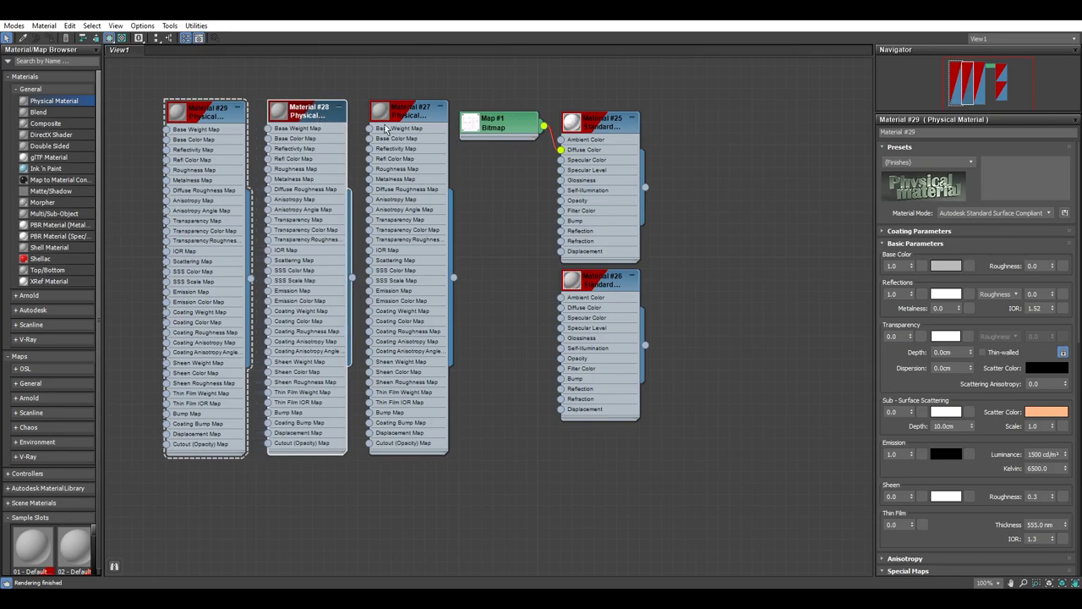
Shrink the material editor to a floating window with Material #27 selected, and expand the Toilet Geometry layer.
{"action": "left_click", "coordinate": [405, 114]}
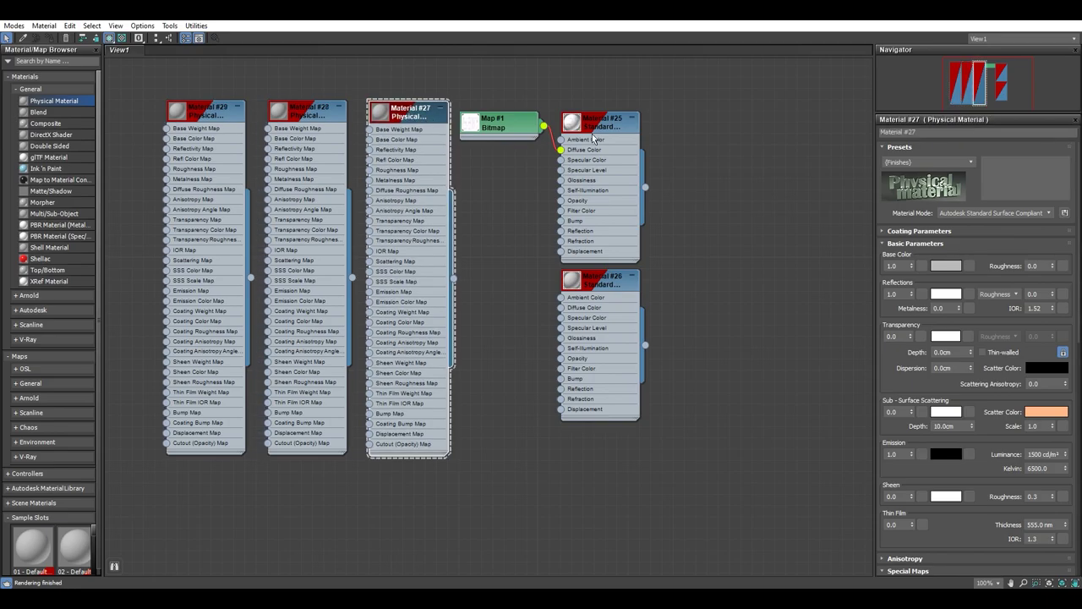
{"action": "left_click", "coordinate": [1043, 27]}
{"action": "left_click_drag", "start_coordinate": [438, 108], "coordinate": [581, 99]}
{"action": "middle_click_drag", "start_coordinate": [504, 283], "coordinate": [372, 282]}
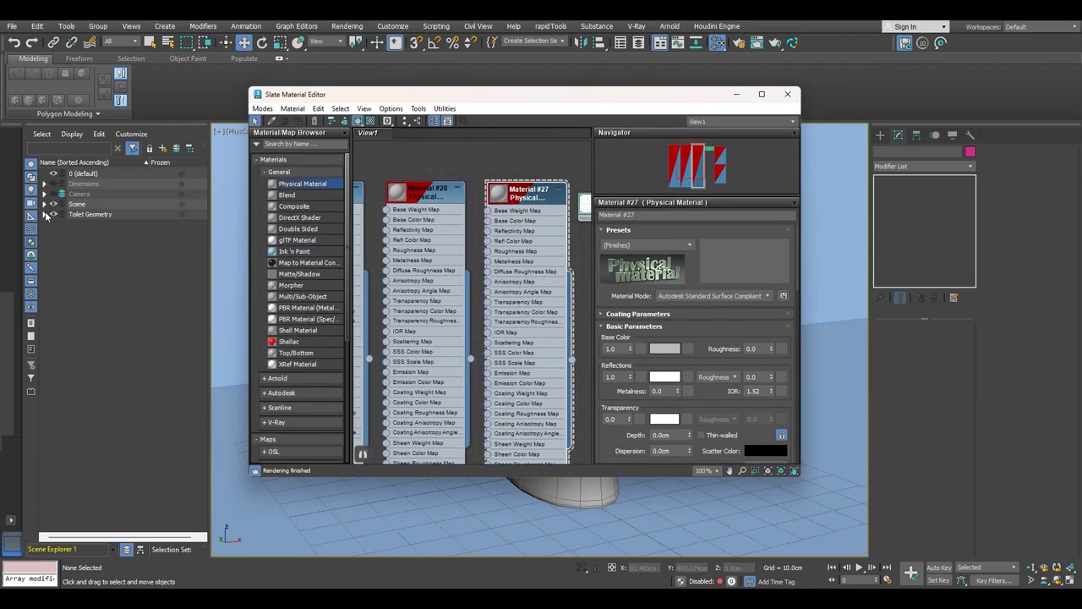
{"action": "left_click", "coordinate": [45, 214]}
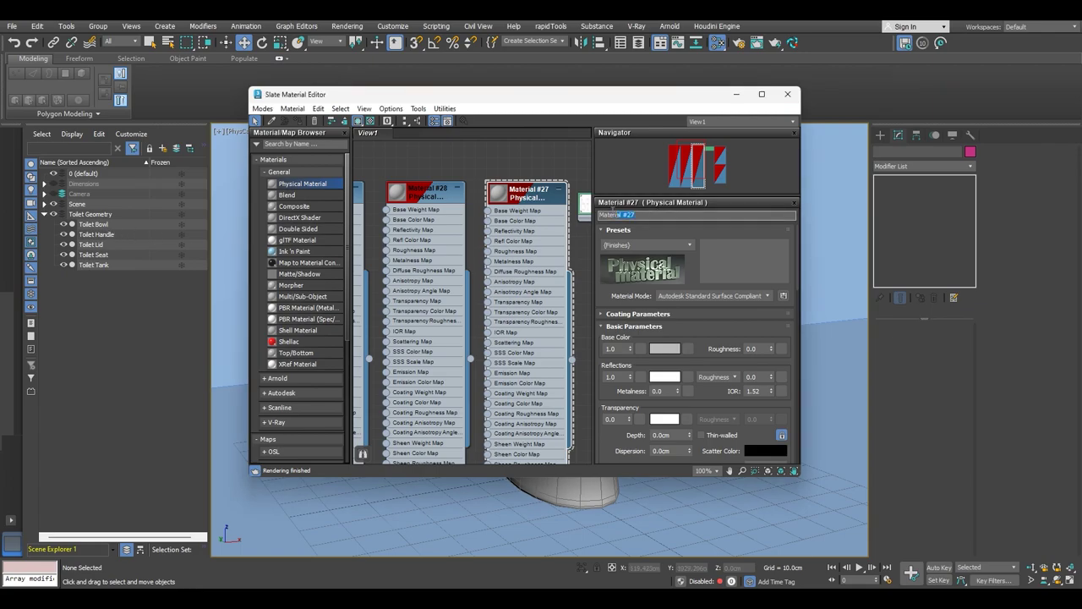
Rename the three Physical Materials, from right to left, as T. Bowl, T. Plastic and T. Handle.
{"action": "left_click", "coordinate": [602, 215]}
{"action": "type", "text": "T. Bowl"}
{"action": "left_click", "coordinate": [412, 196]}
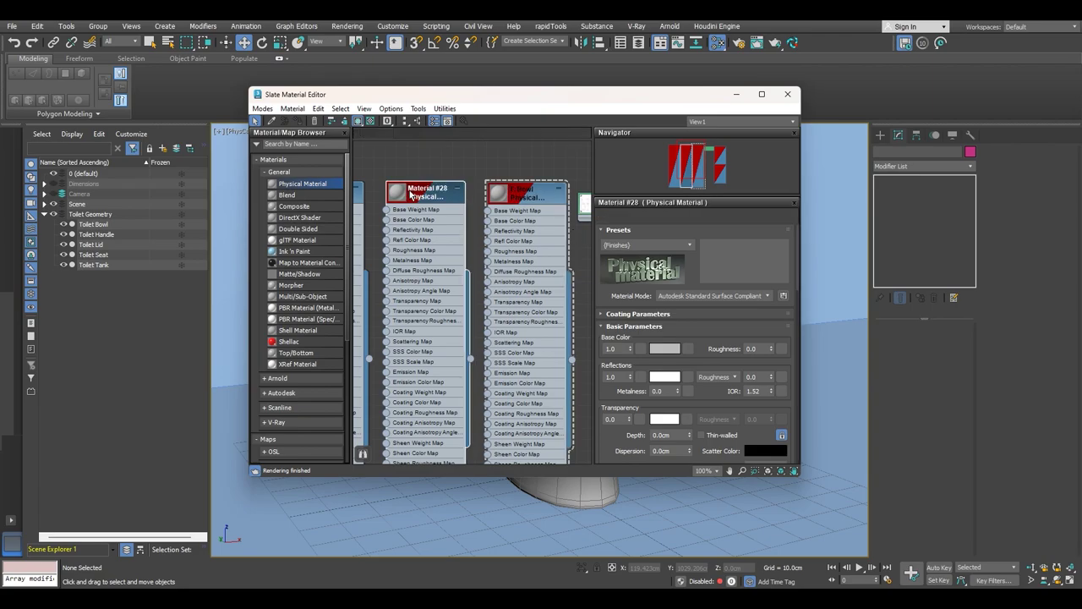
{"action": "left_click", "coordinate": [644, 215]}
{"action": "type", "text": "T. Plastic"}
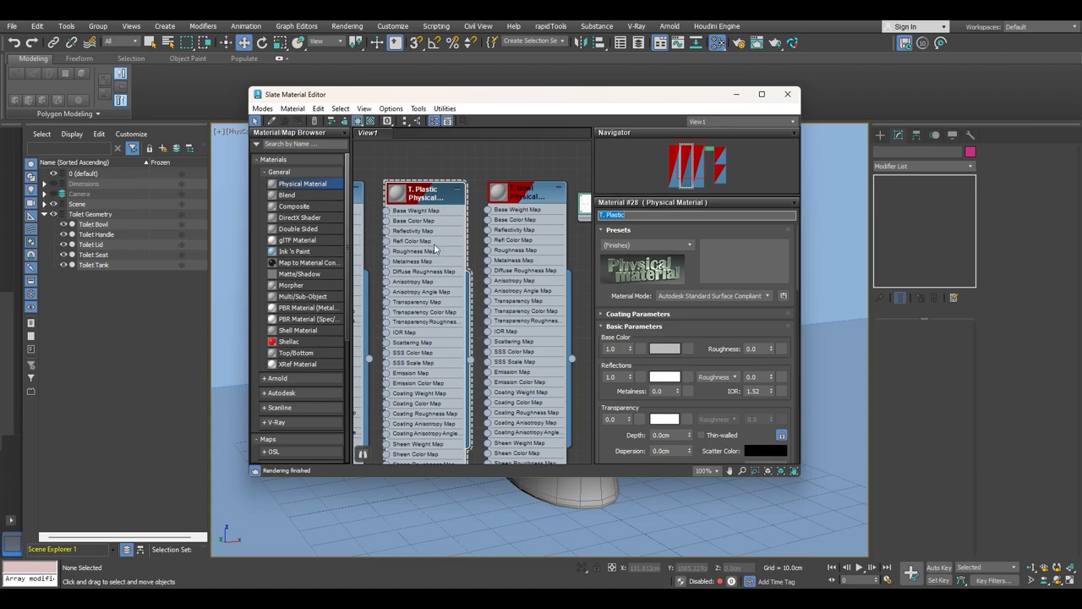
{"action": "middle_click_drag", "start_coordinate": [416, 230], "coordinate": [484, 243]}
{"action": "left_click", "coordinate": [391, 215]}
{"action": "type", "text": "T"}
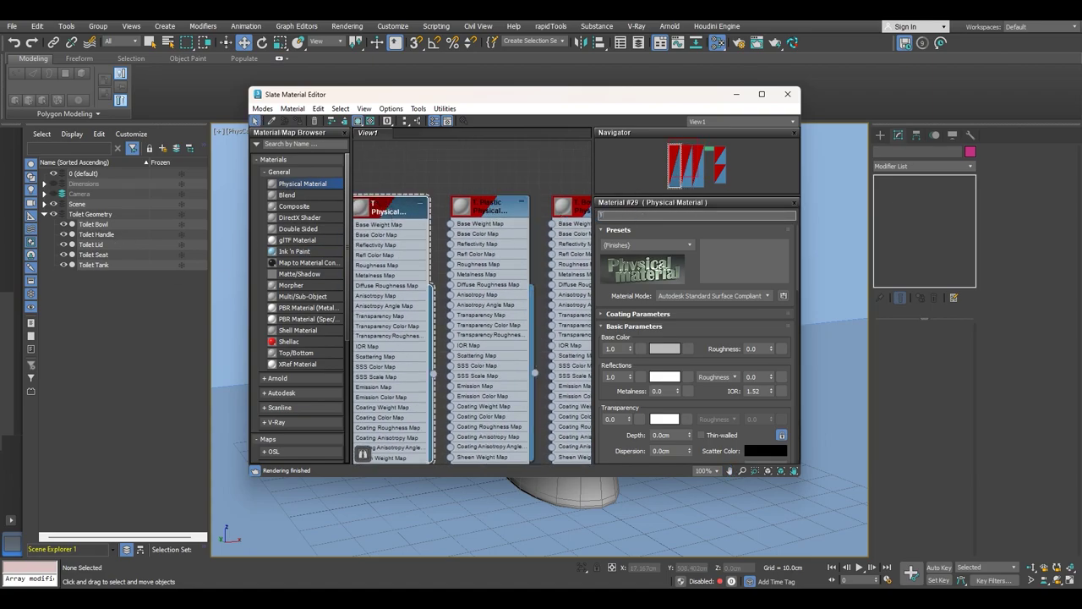
{"action": "type", "text": ". Handle"}
Apply the Glazed Ceramic preset to the T. Bowl material.
{"action": "scroll", "coordinate": [475, 186], "scroll_direction": "down", "scroll_amount": 3}
{"action": "middle_click_drag", "start_coordinate": [475, 186], "coordinate": [479, 157]}
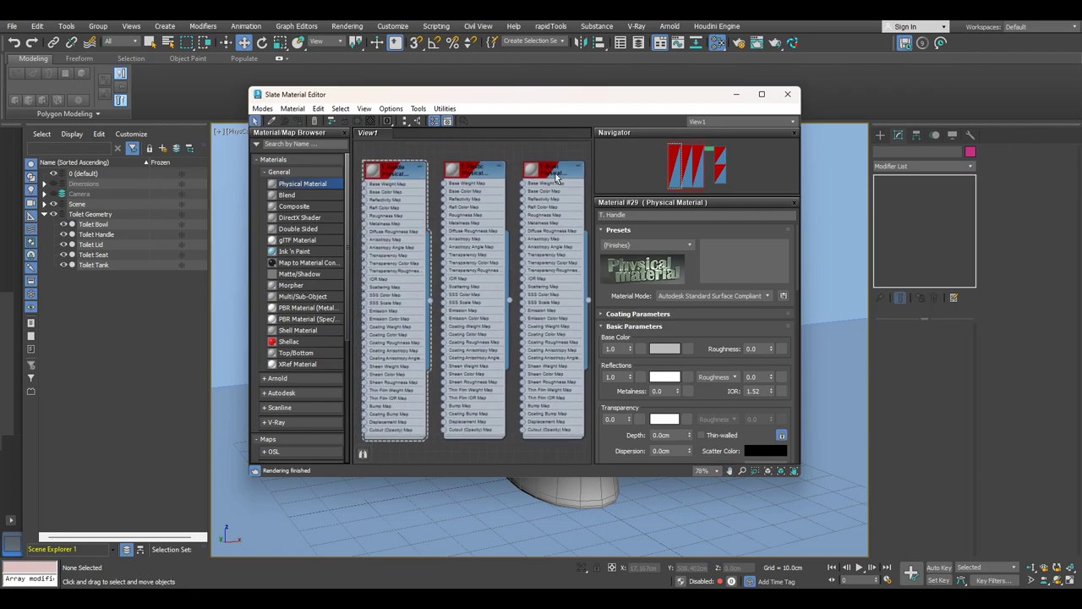
{"action": "left_click", "coordinate": [549, 234]}
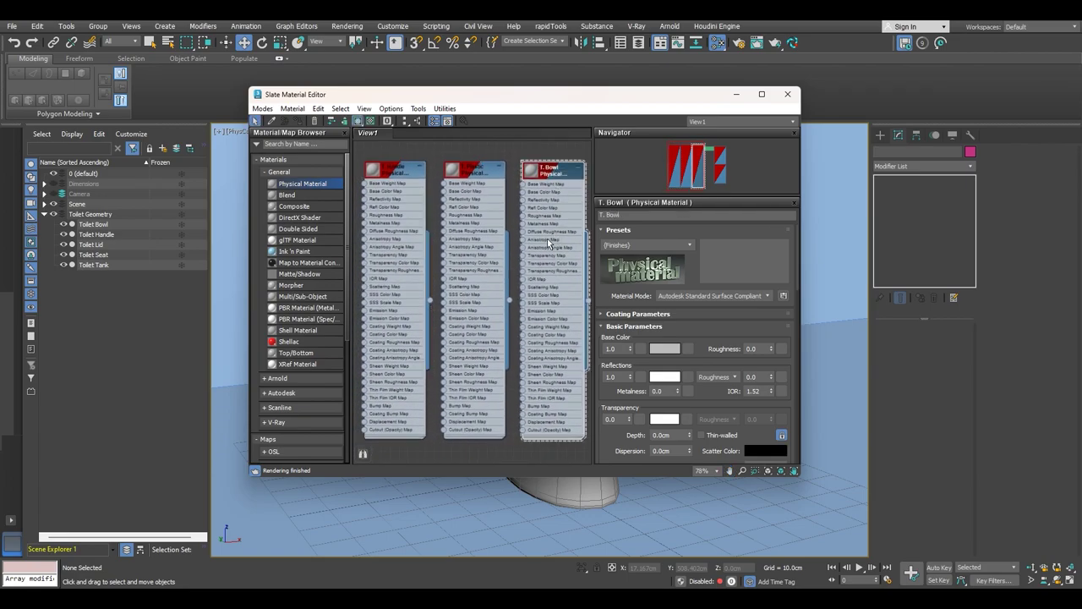
{"action": "left_click", "coordinate": [633, 245]}
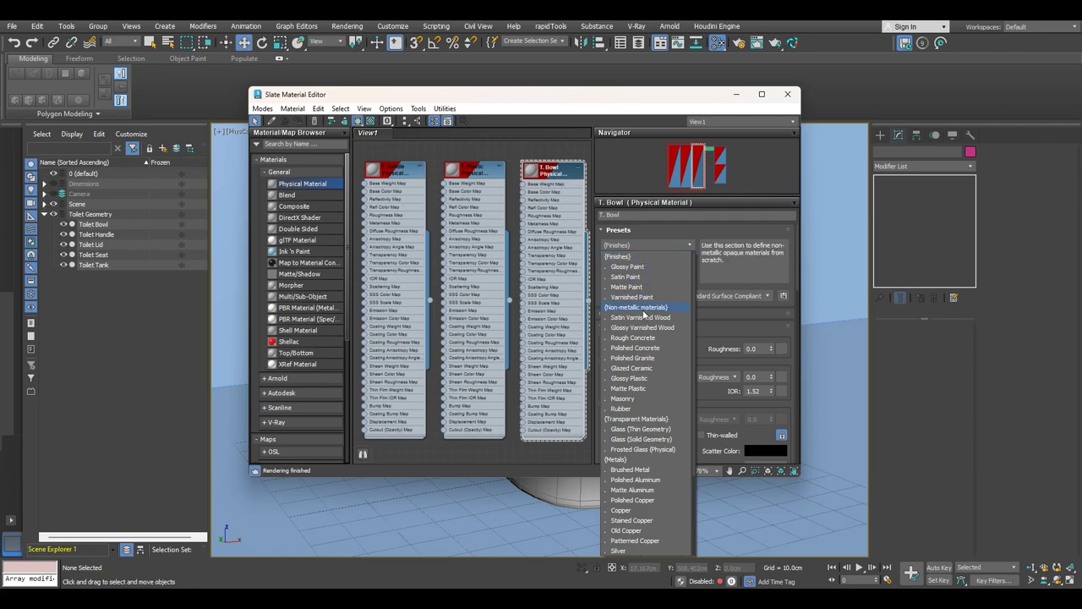
{"action": "left_click", "coordinate": [649, 372]}
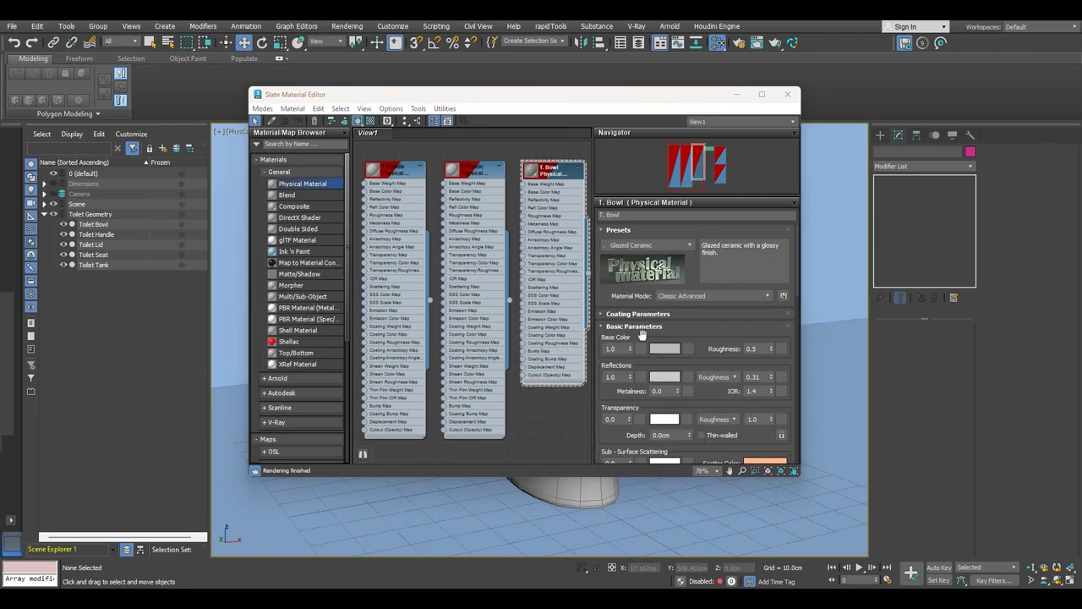
Expand T. Bowl's Coating Parameters and set its base color to 0.8 for red, green and blue.
{"action": "left_click", "coordinate": [604, 314]}
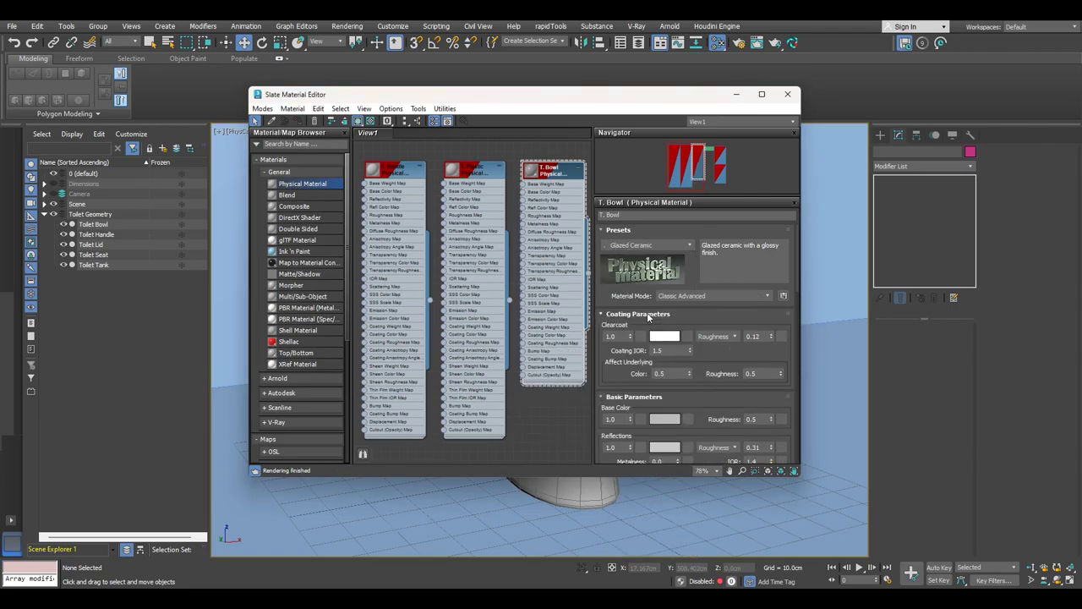
{"action": "left_click", "coordinate": [670, 424]}
{"action": "left_click_drag", "start_coordinate": [620, 280], "coordinate": [596, 225]}
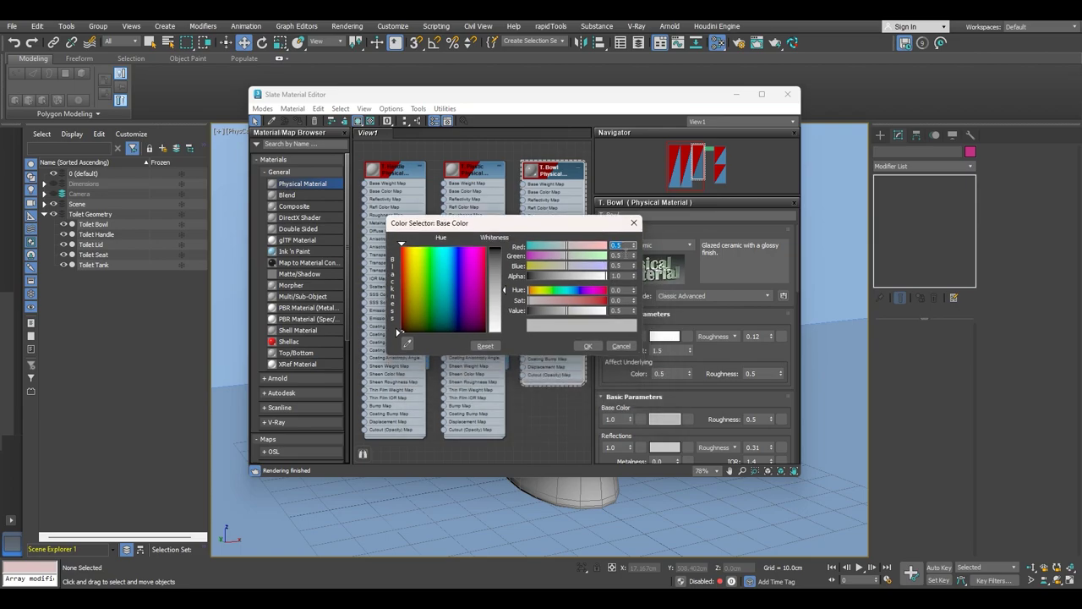
{"action": "left_click", "coordinate": [622, 245]}
{"action": "type", "text": ".8"}
{"action": "key", "text": "Tab"}
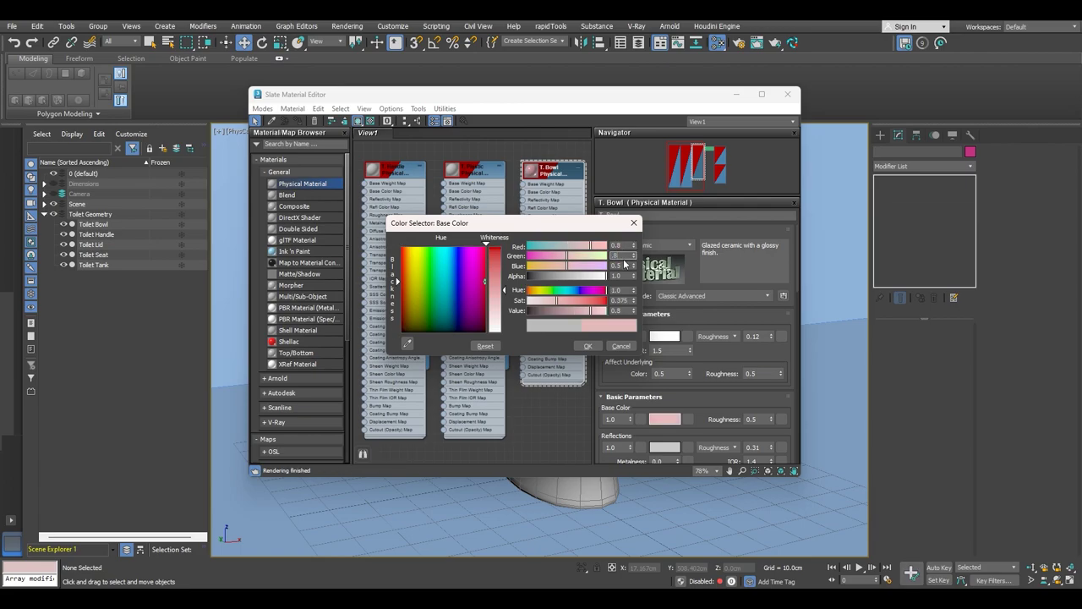
{"action": "type", "text": ".8"}
{"action": "key", "text": "Tab"}
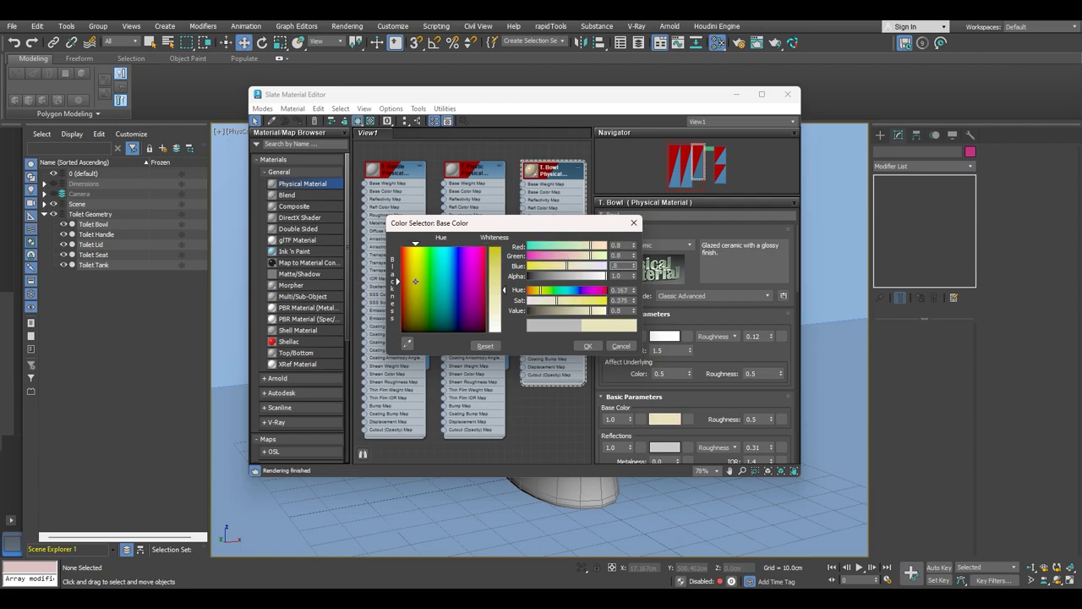
{"action": "type", "text": ".8"}
{"action": "key", "text": "Return"}
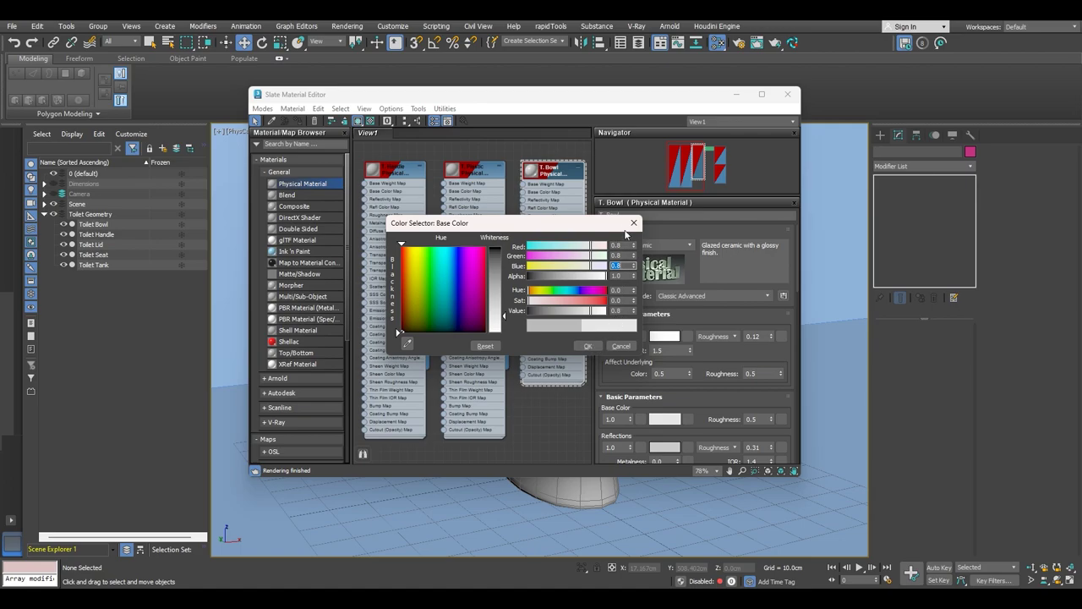
{"action": "left_click", "coordinate": [592, 346]}
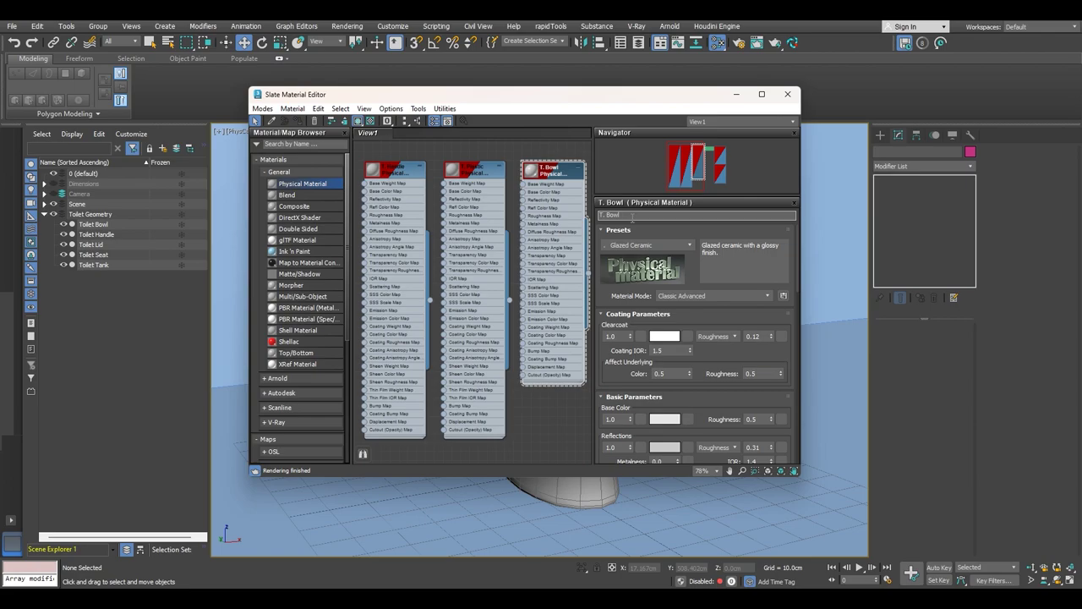
Append a parenthesised glaze label to the T. Bowl material's name and select the T. Plastic material.
{"action": "type", "text": "ze"}
{"action": "left_click", "coordinate": [482, 171]}
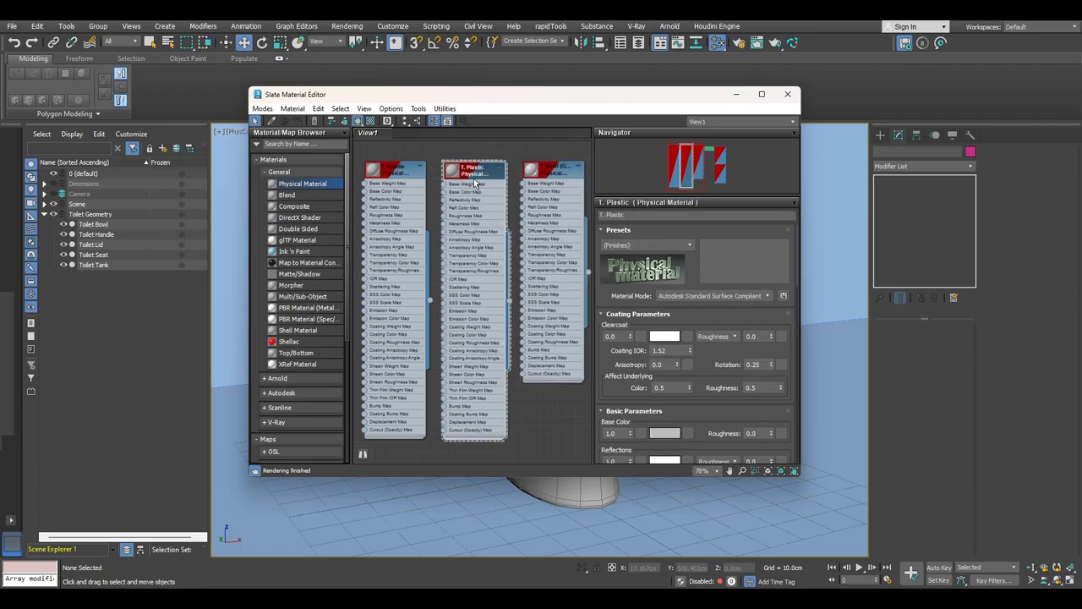
Apply the Glossy Plastic preset to the T. Plastic material.
{"action": "left_click", "coordinate": [547, 175]}
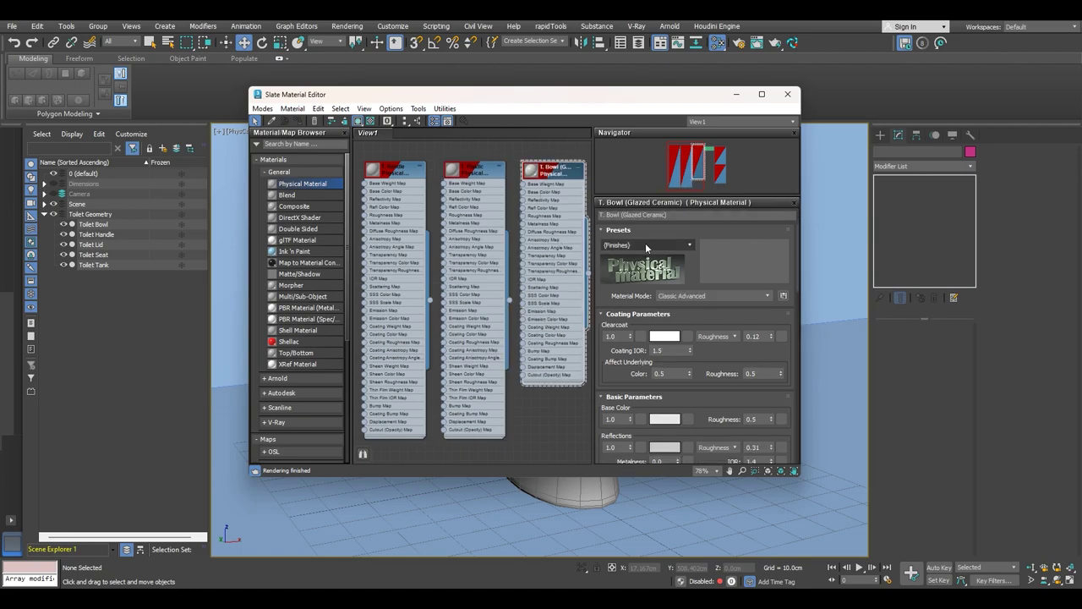
{"action": "left_click", "coordinate": [477, 170]}
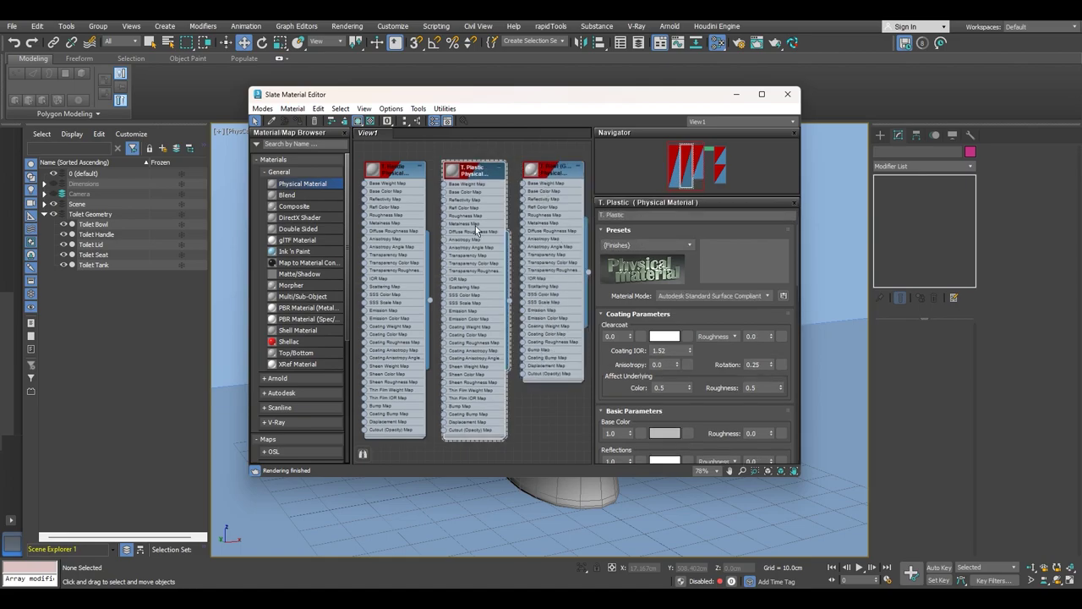
{"action": "left_click", "coordinate": [629, 244]}
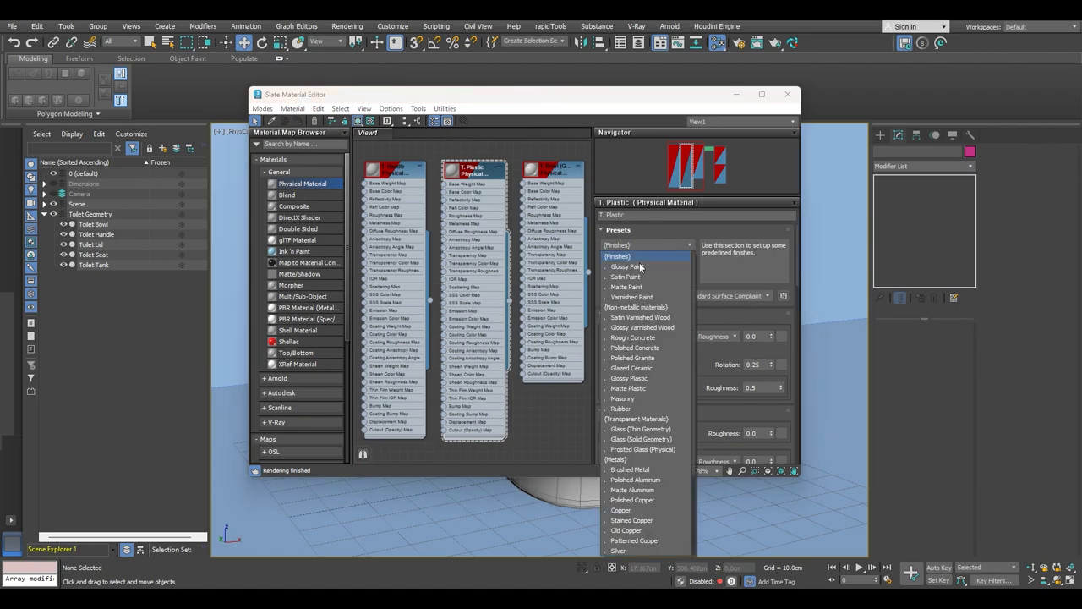
{"action": "left_click", "coordinate": [630, 378]}
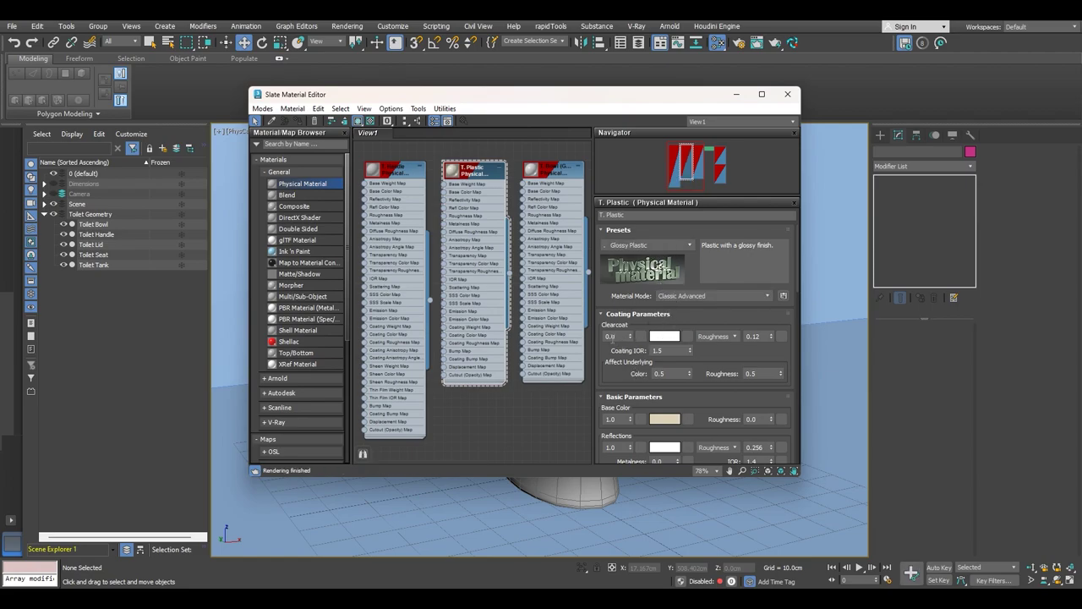
Set T. Plastic's clearcoat to 0.5 and its base color to 0.8 for red, green and blue.
{"action": "left_click", "coordinate": [618, 336]}
{"action": "left_click", "coordinate": [668, 420]}
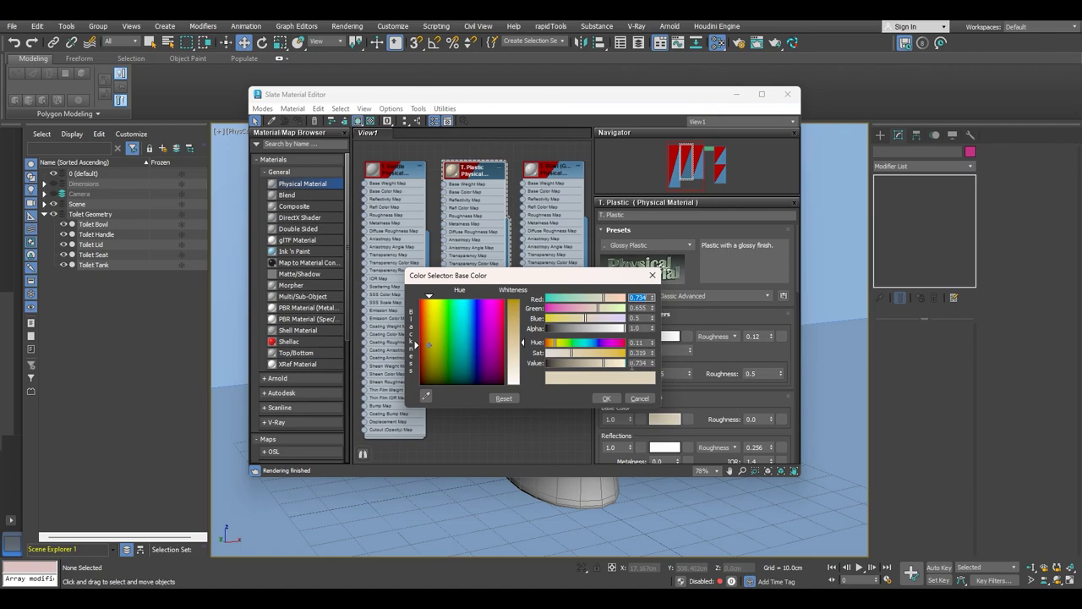
{"action": "type", "text": "0.8"}
{"action": "key", "text": "Tab"}
{"action": "type", "text": "0.8"}
{"action": "key", "text": "Tab"}
{"action": "type", "text": "0.8"}
{"action": "key", "text": "Return"}
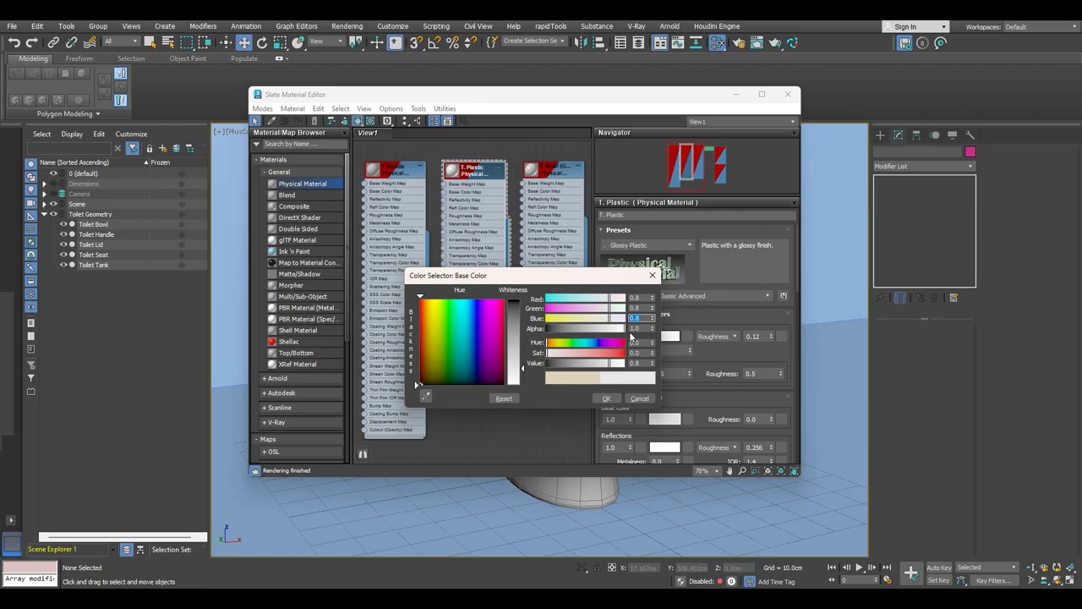
{"action": "left_click", "coordinate": [604, 400]}
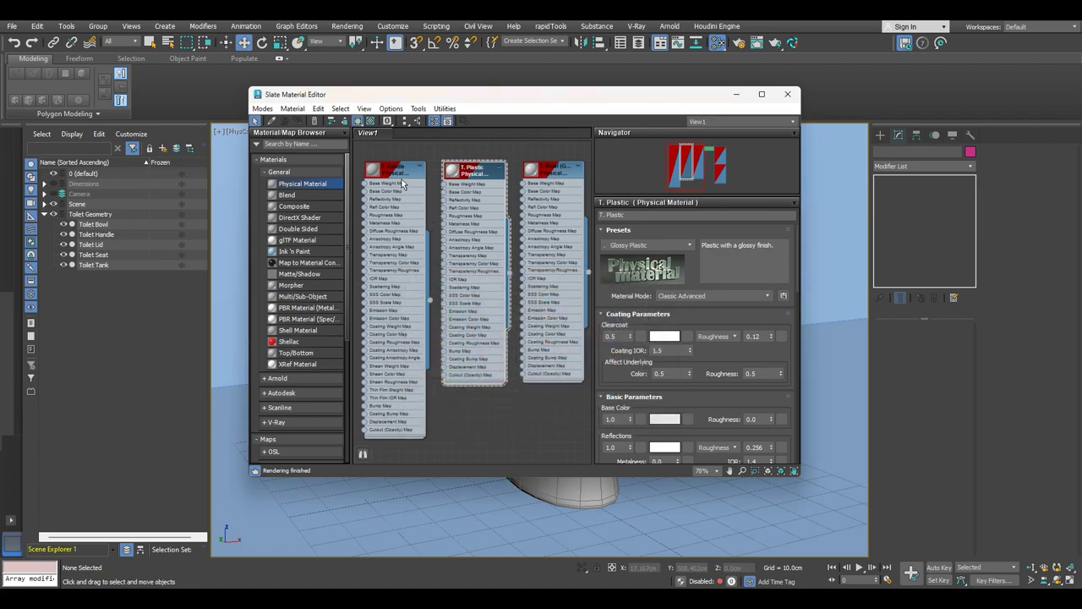
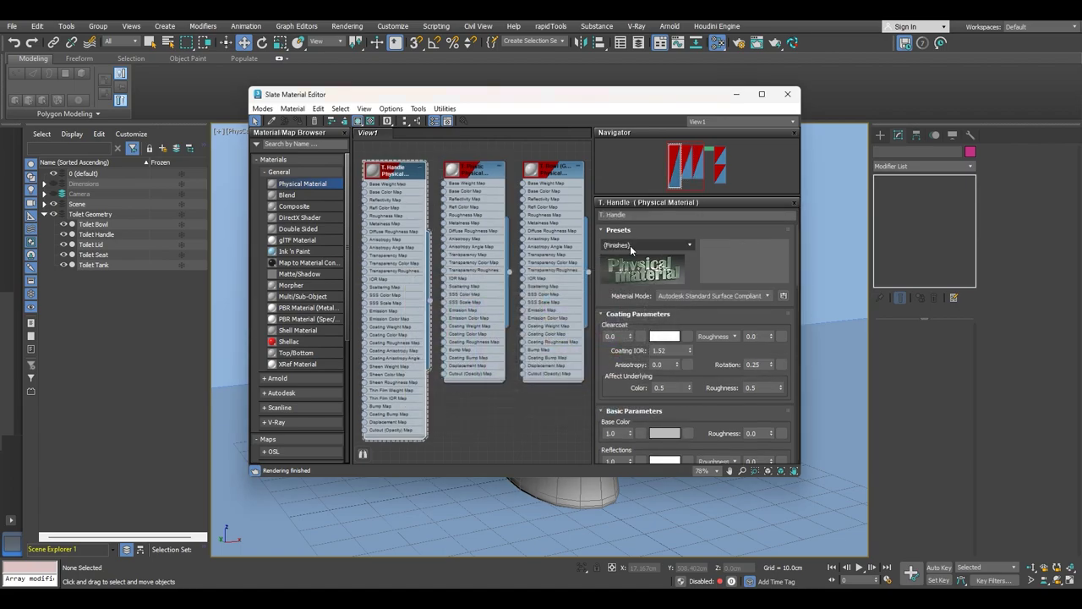
Rename the T. Plastic material as T. Plastic (Glossy Plastic).
{"action": "left_click", "coordinate": [476, 174]}
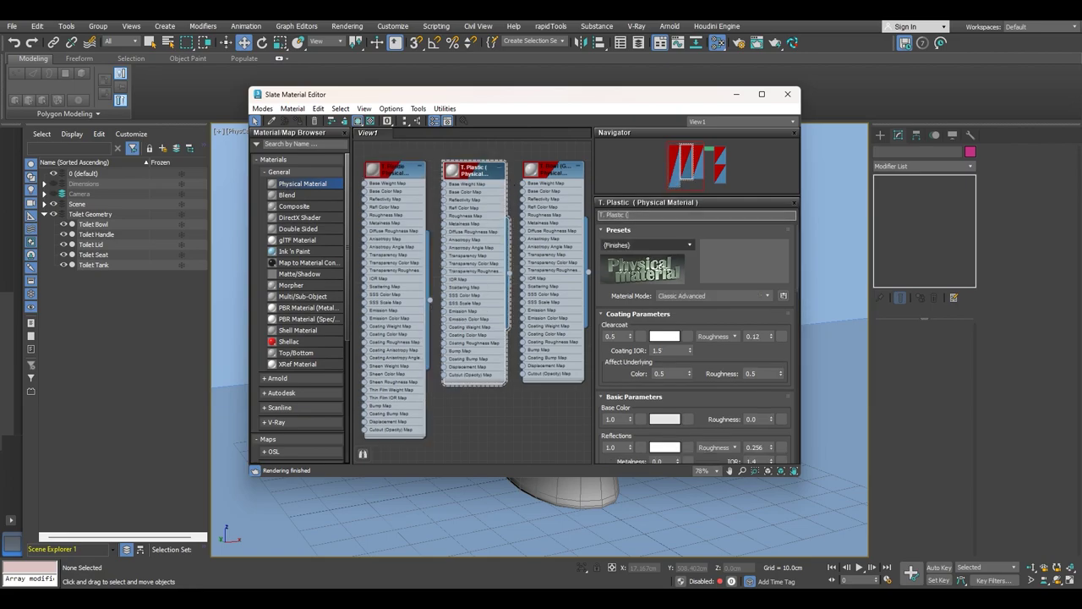
{"action": "left_click", "coordinate": [653, 245]}
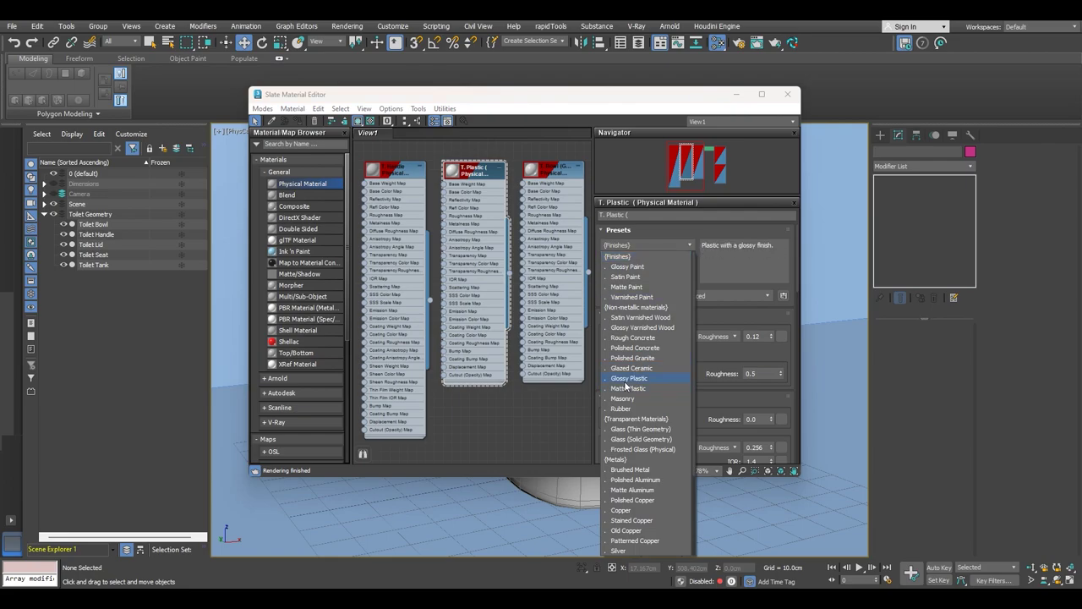
{"action": "left_click", "coordinate": [642, 217]}
{"action": "type", "text": "(G"}
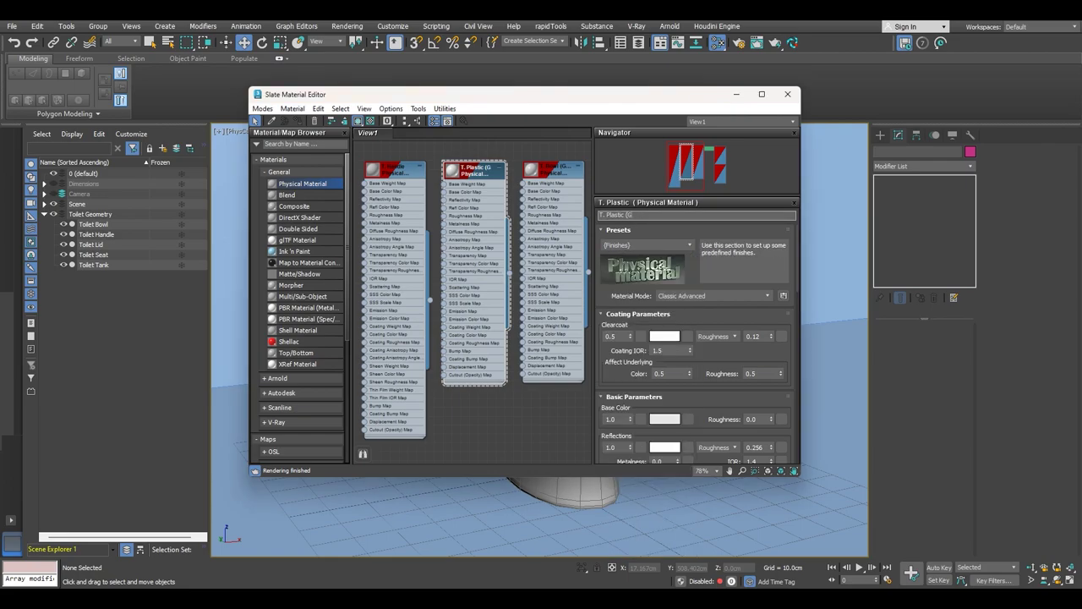
{"action": "type", "text": "lossy Plastic"}
Apply the Polished Aluminum preset to the T. Handle material and append that preset's name in parentheses to the material name.
{"action": "left_click", "coordinate": [409, 177]}
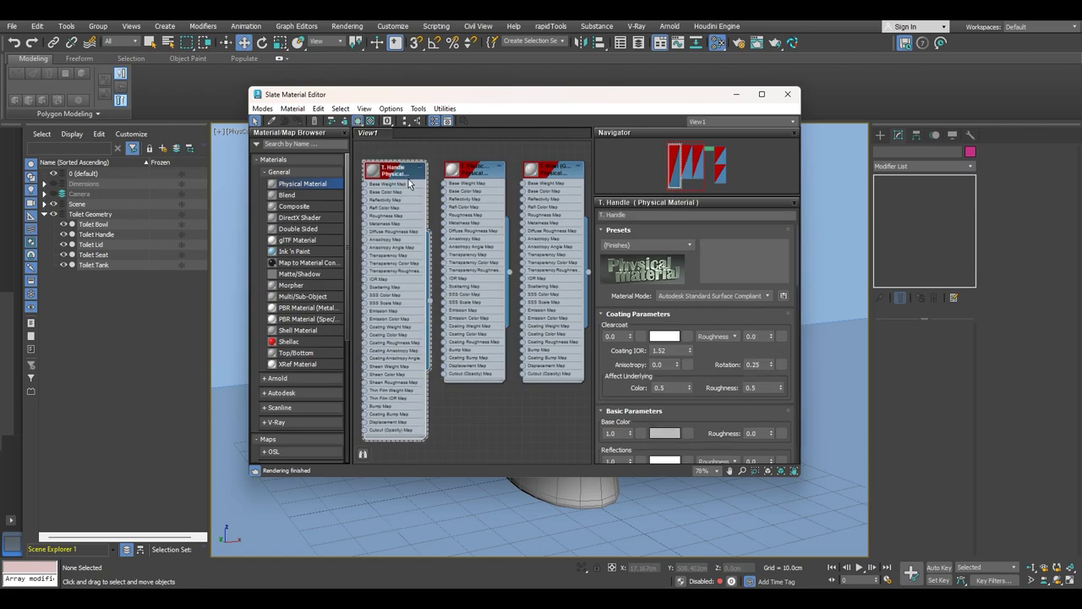
{"action": "left_click", "coordinate": [637, 245]}
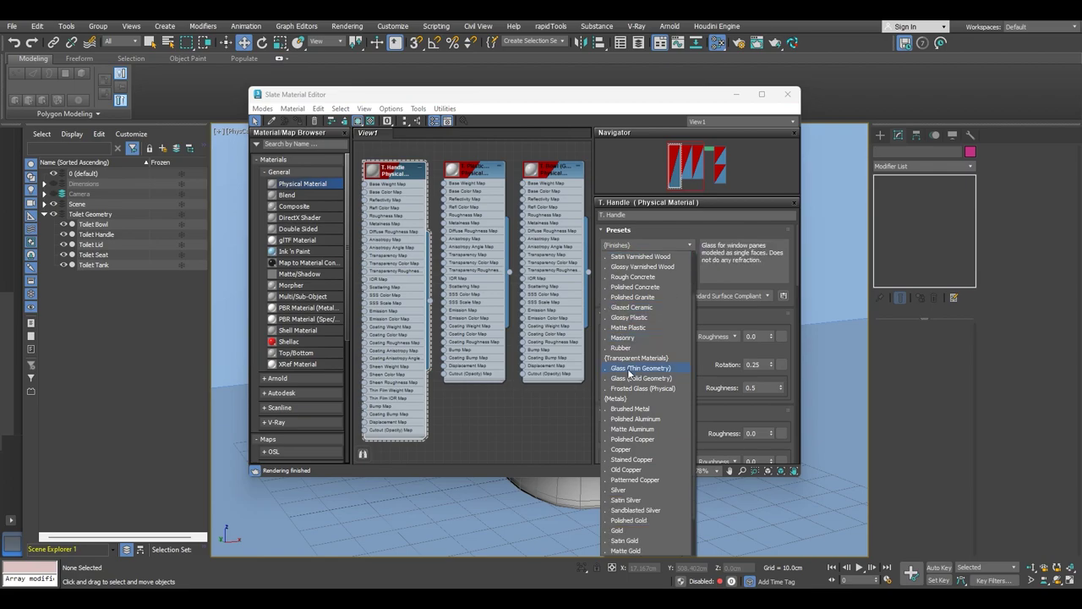
{"action": "scroll", "coordinate": [632, 380], "scroll_direction": "down", "scroll_amount": 1}
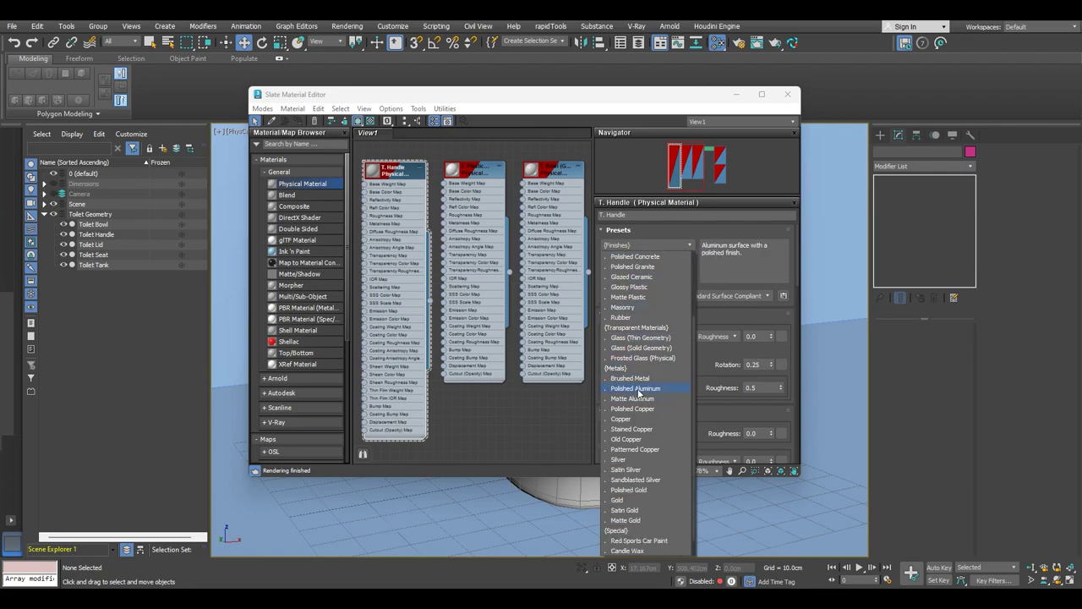
{"action": "left_click", "coordinate": [638, 388]}
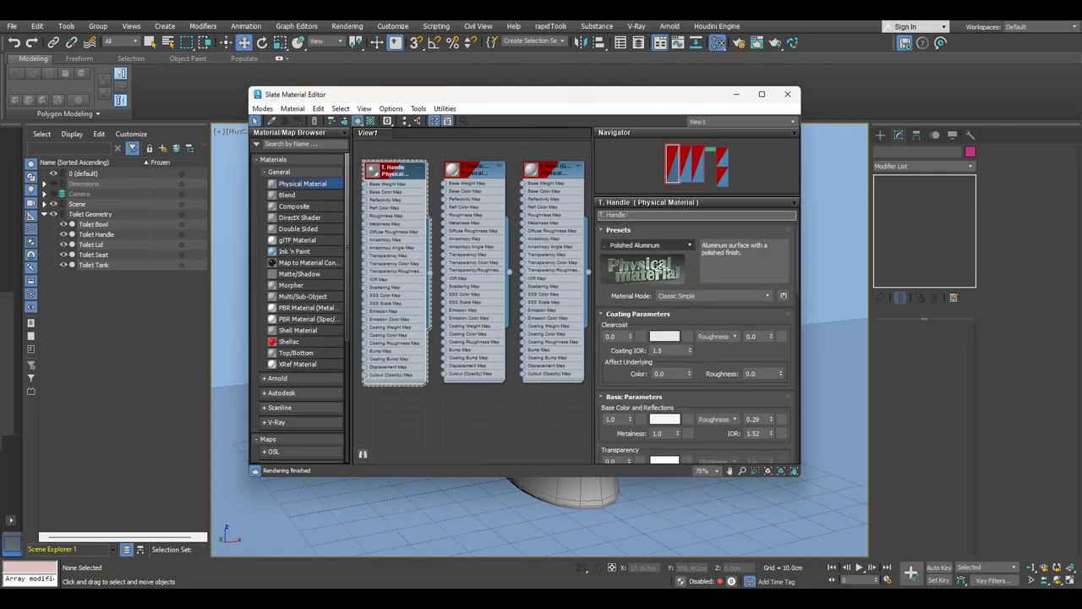
{"action": "type", "text": "olished Aluminum)"}
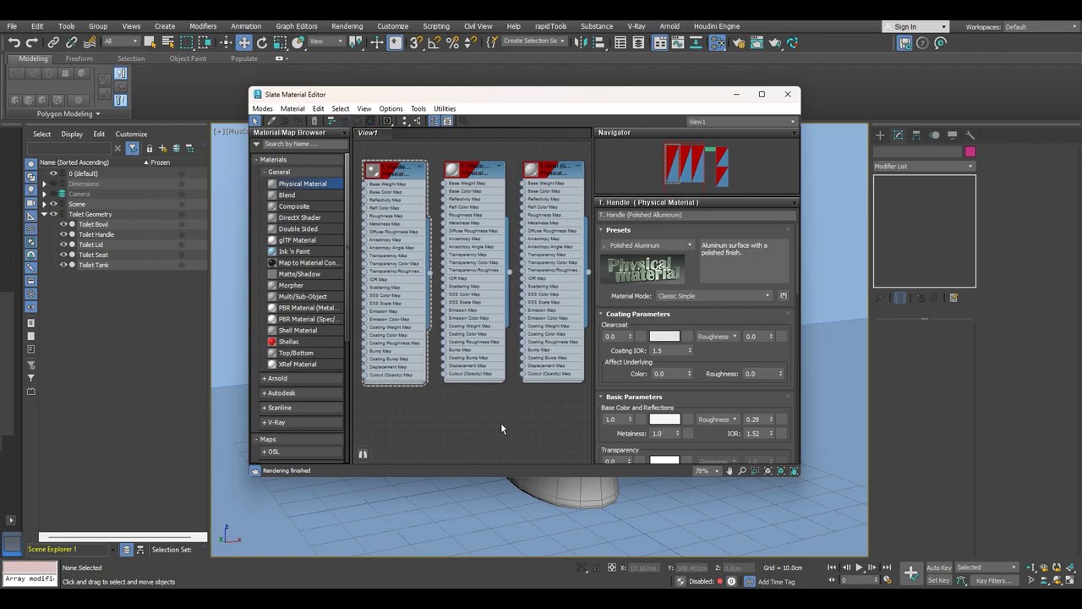
{"action": "scroll", "coordinate": [672, 374], "scroll_direction": "down", "scroll_amount": 3}
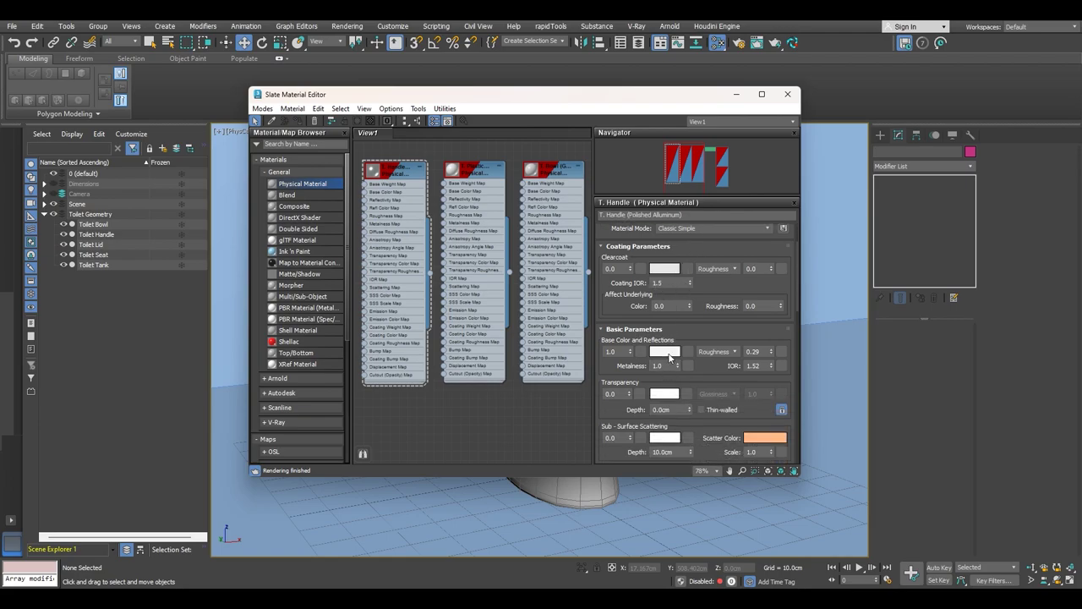
{"action": "left_click", "coordinate": [665, 354]}
{"action": "left_click", "coordinate": [651, 337]}
{"action": "scroll", "coordinate": [665, 361], "scroll_direction": "up", "scroll_amount": 3}
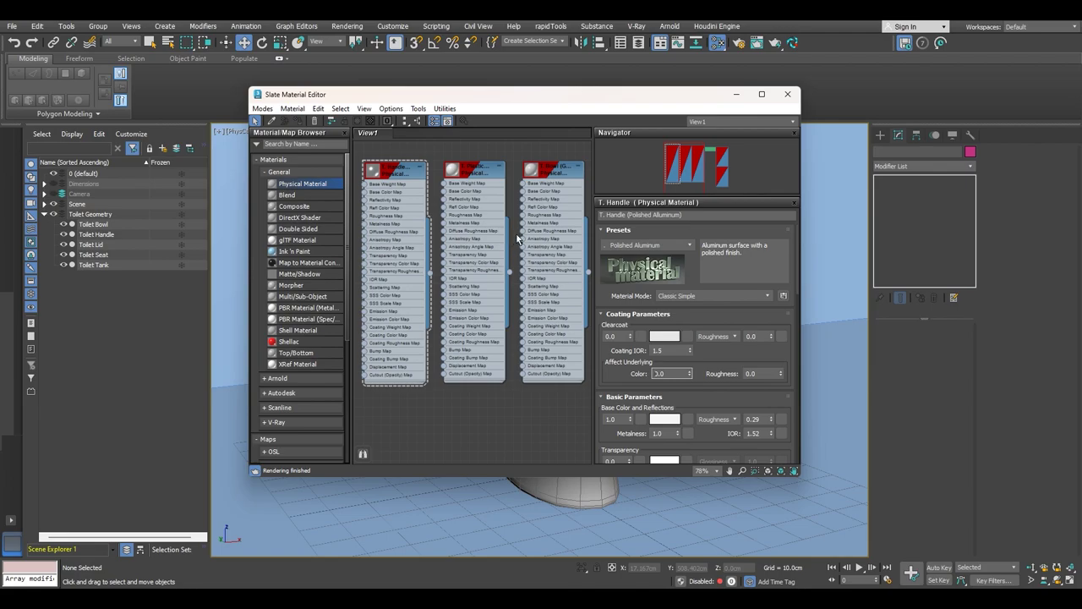
Assign the T. Bowl material to the Toilet Bowl object and the T. Handle material to the Toilet Handle object.
{"action": "left_click", "coordinate": [554, 174]}
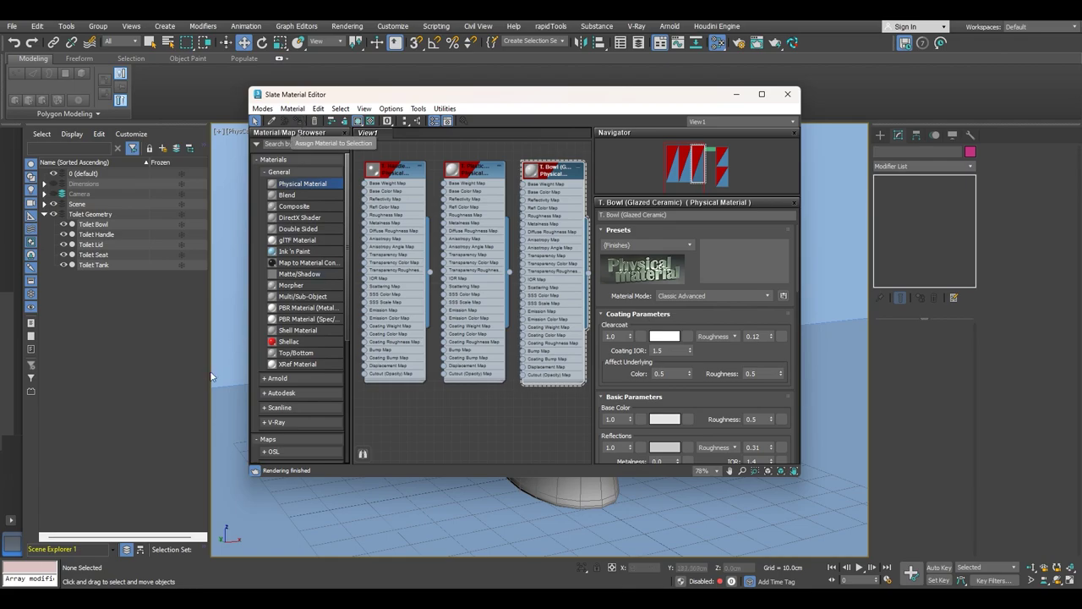
{"action": "left_click", "coordinate": [94, 225]}
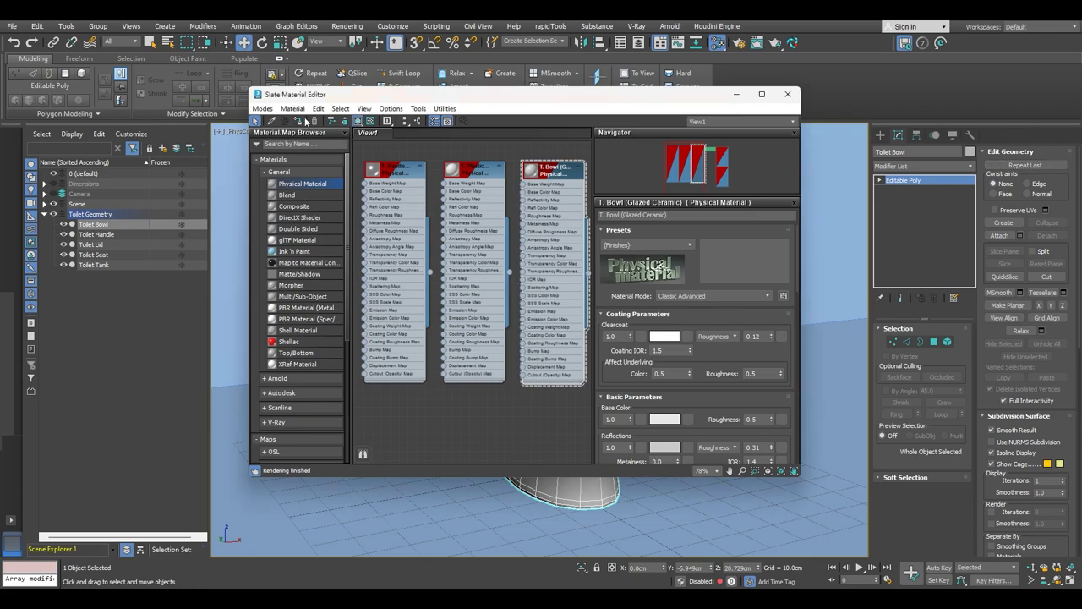
{"action": "left_click", "coordinate": [102, 235]}
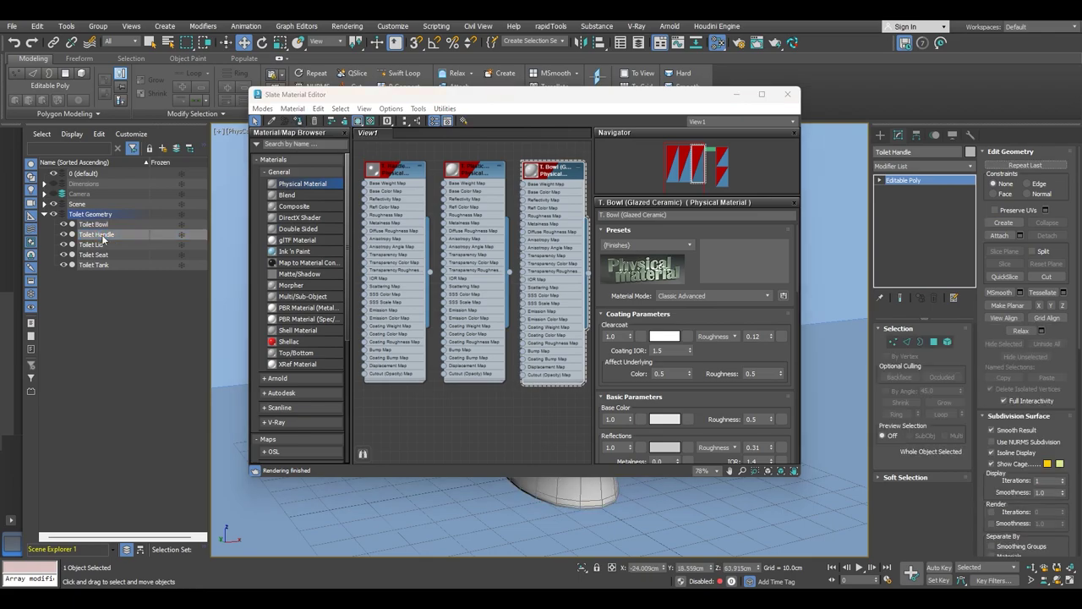
{"action": "double_click", "coordinate": [400, 170]}
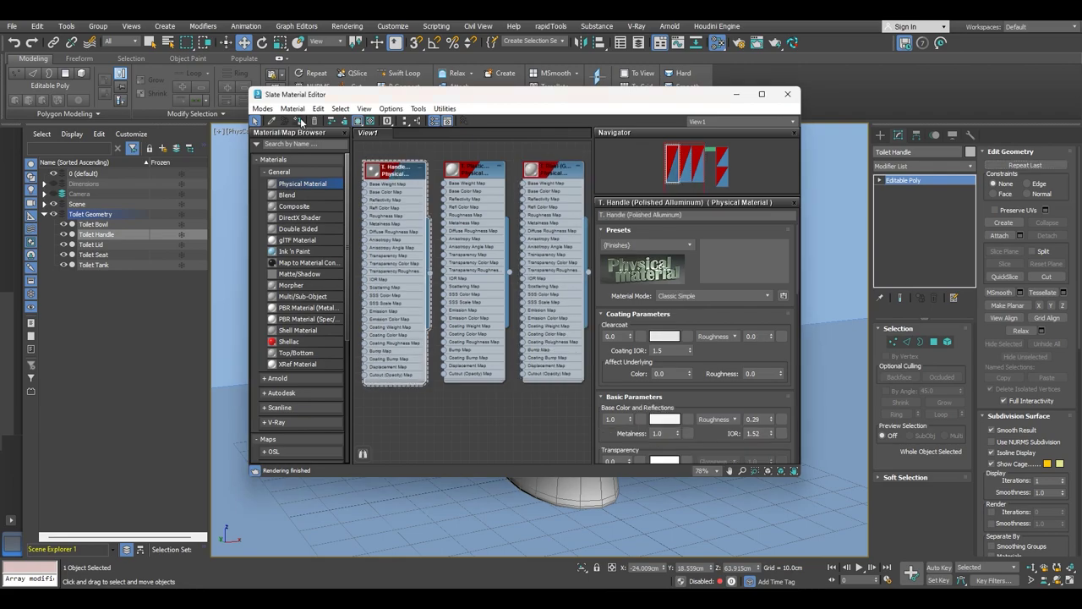
Assign the T. Plastic material to the Toilet Lid, Toilet Seat and Toilet Tank together, and clear the selection.
{"action": "left_click", "coordinate": [98, 245]}
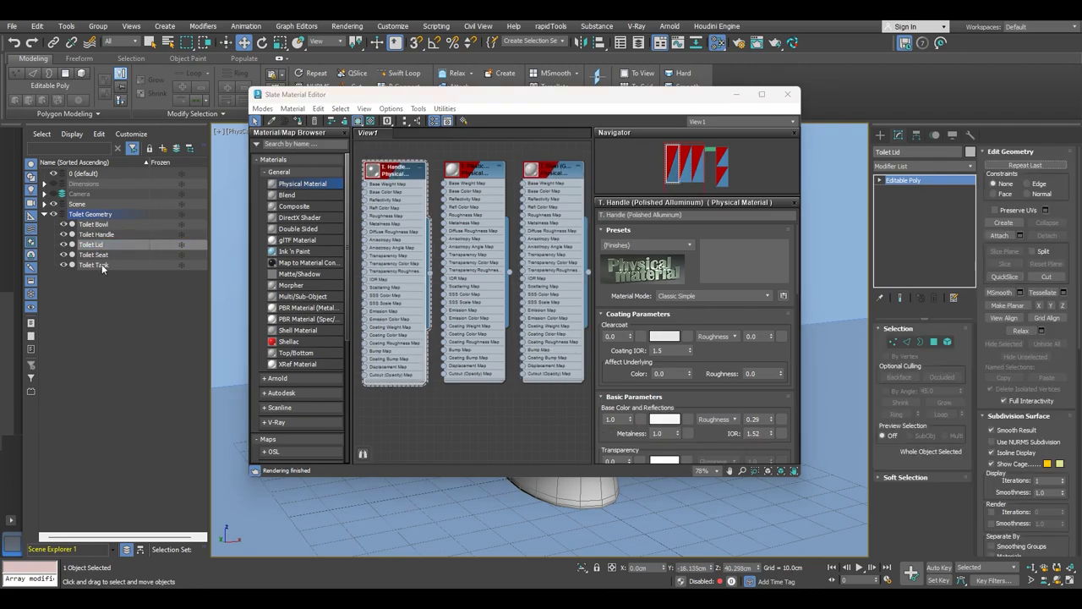
{"action": "left_click", "coordinate": [101, 265], "text": "shift"}
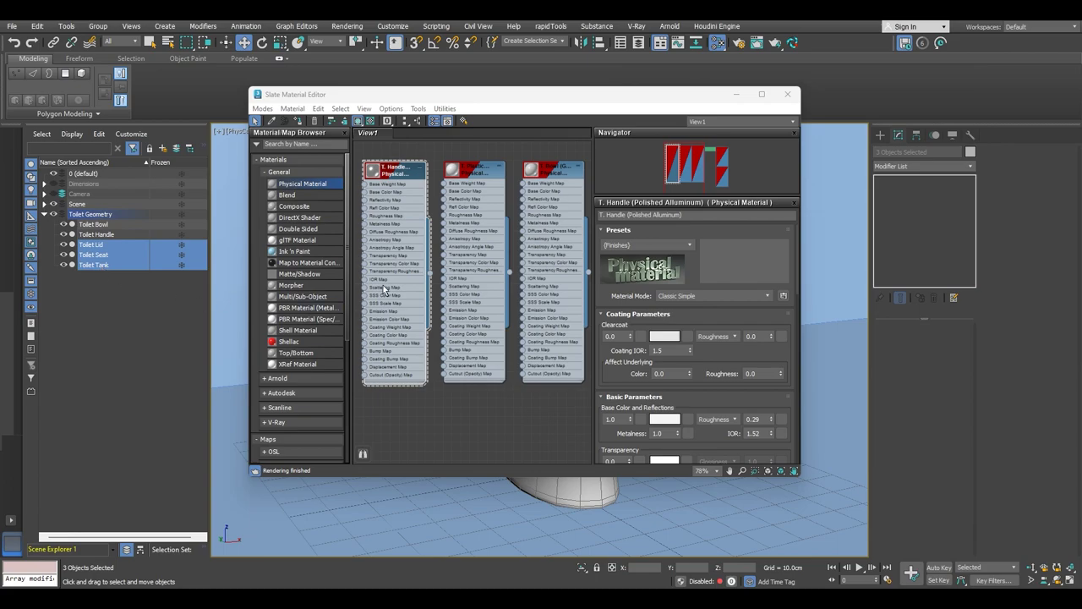
{"action": "double_click", "coordinate": [484, 178]}
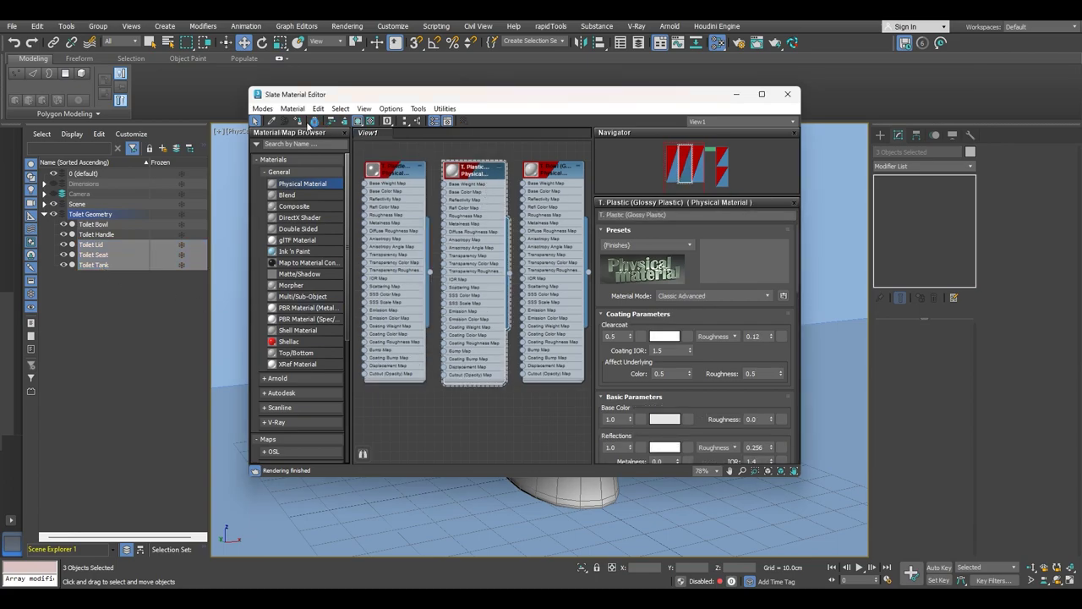
{"action": "left_click", "coordinate": [132, 332]}
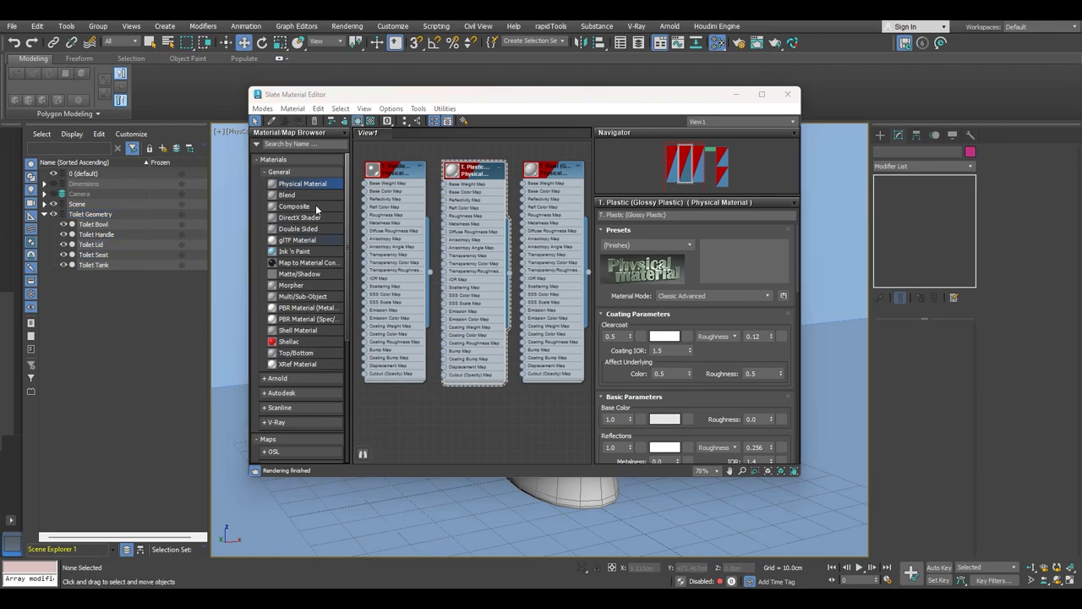
Close the Slate Material Editor and turn off edged faces in the camera viewport.
{"action": "left_click", "coordinate": [358, 122]}
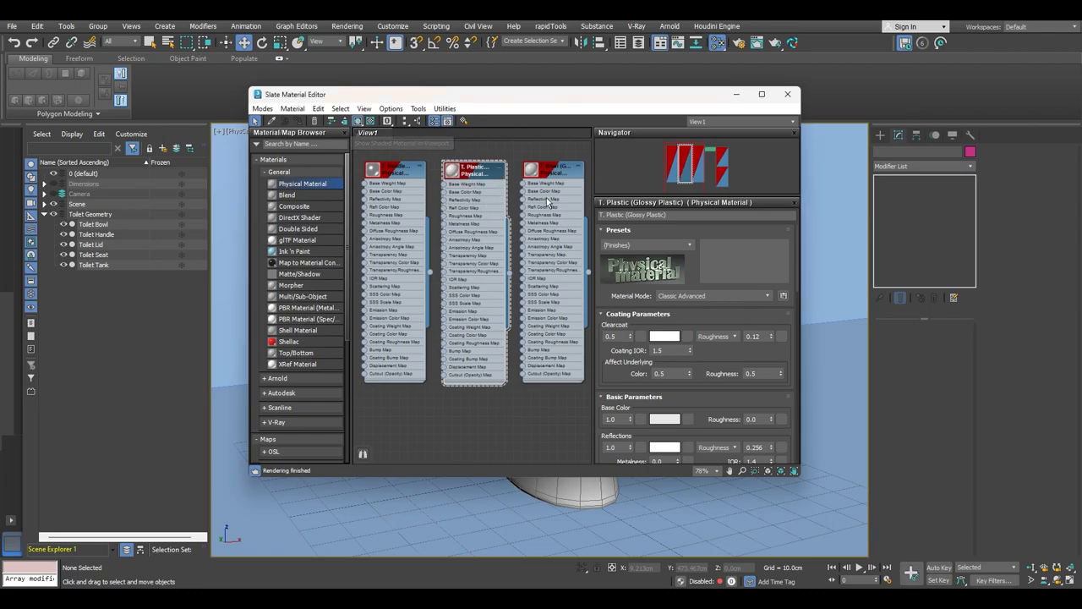
{"action": "left_click", "coordinate": [787, 94]}
{"action": "key", "text": "F4"}
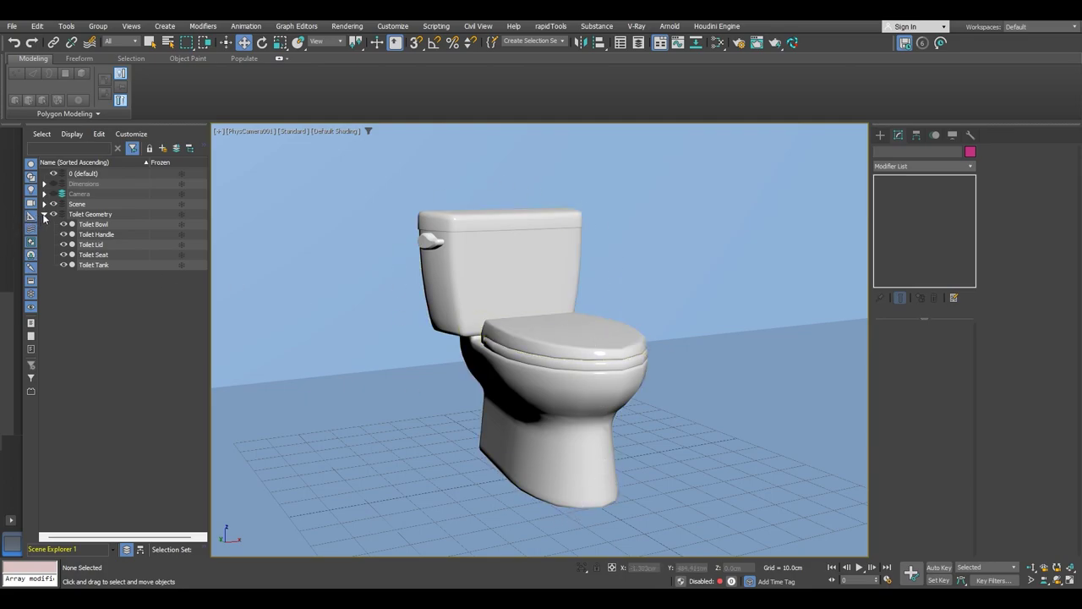
Render the physical camera view and examine the handle, tank, lid and bowl materials up close.
{"action": "left_click", "coordinate": [774, 43]}
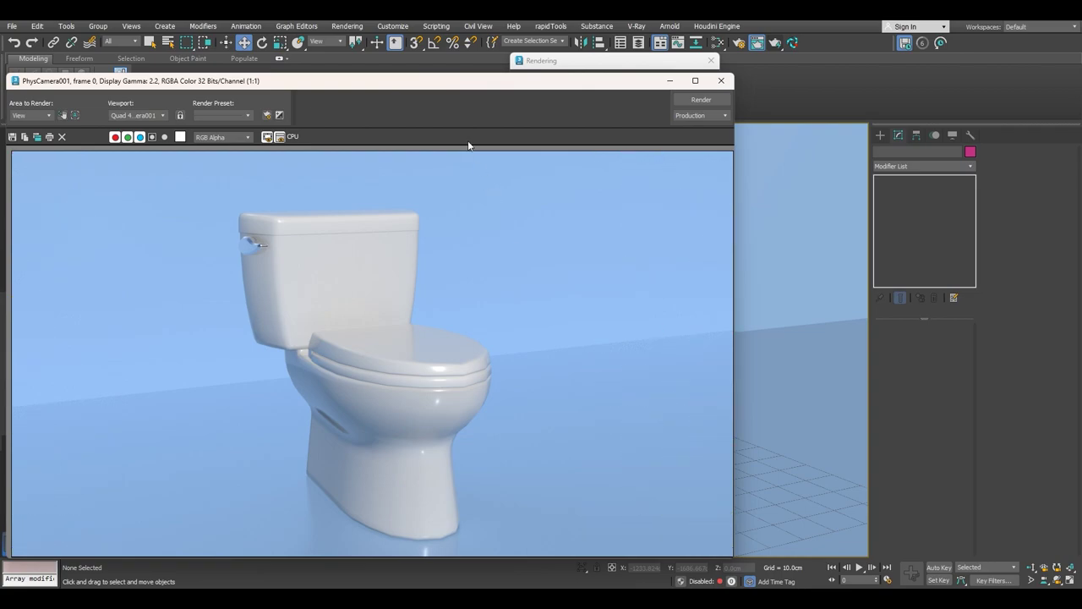
{"action": "left_click_drag", "start_coordinate": [466, 87], "coordinate": [625, 50]}
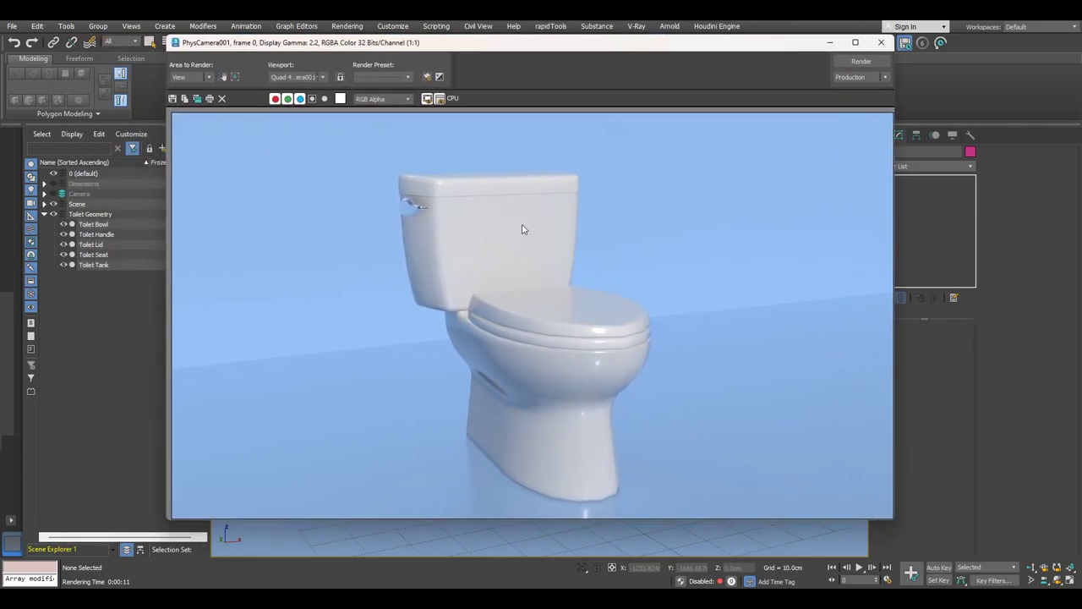
{"action": "scroll", "coordinate": [412, 207], "scroll_direction": "up", "scroll_amount": 3}
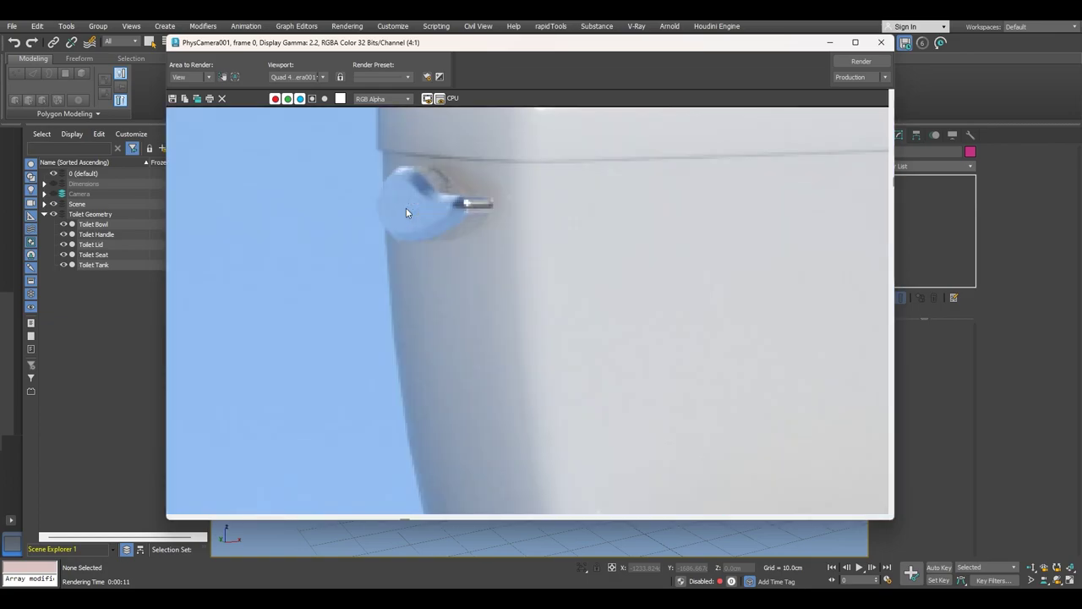
{"action": "scroll", "coordinate": [465, 204], "scroll_direction": "down", "scroll_amount": 2}
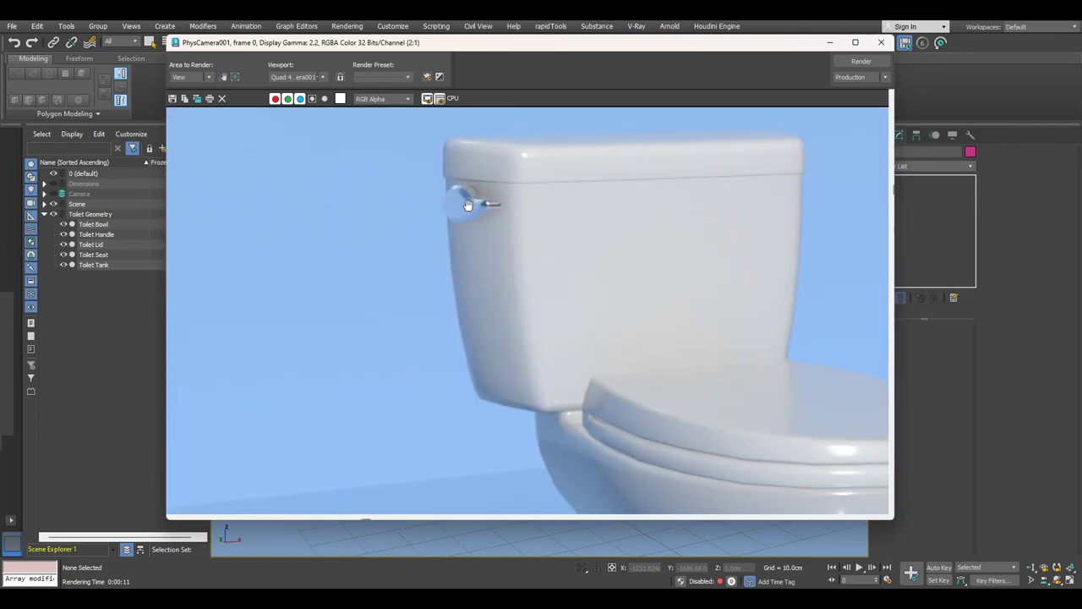
{"action": "middle_click_drag", "start_coordinate": [466, 204], "coordinate": [446, 214]}
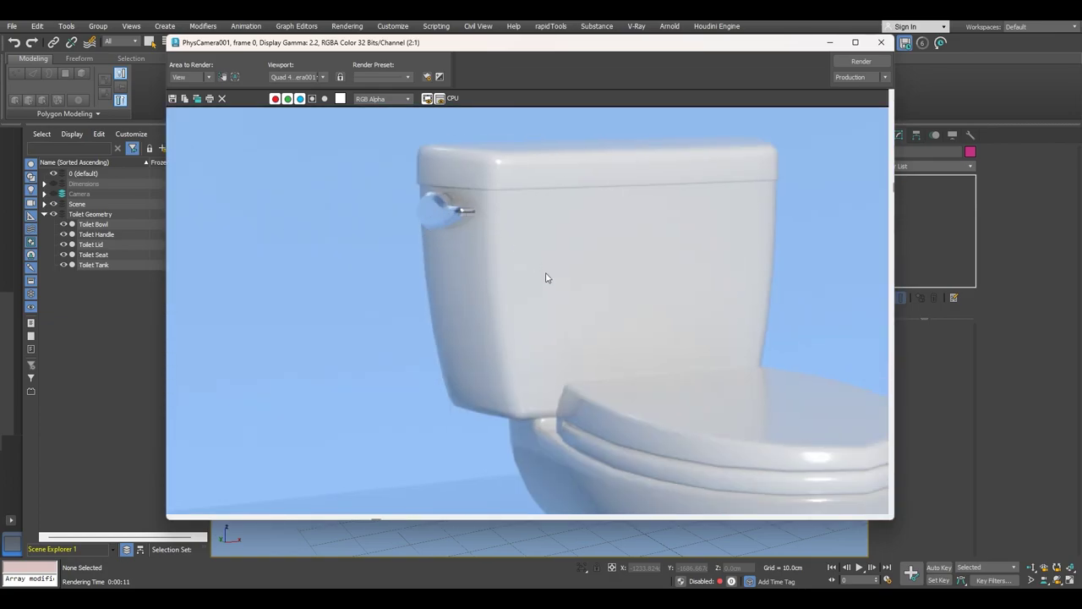
{"action": "middle_click_drag", "start_coordinate": [554, 295], "coordinate": [450, 245]}
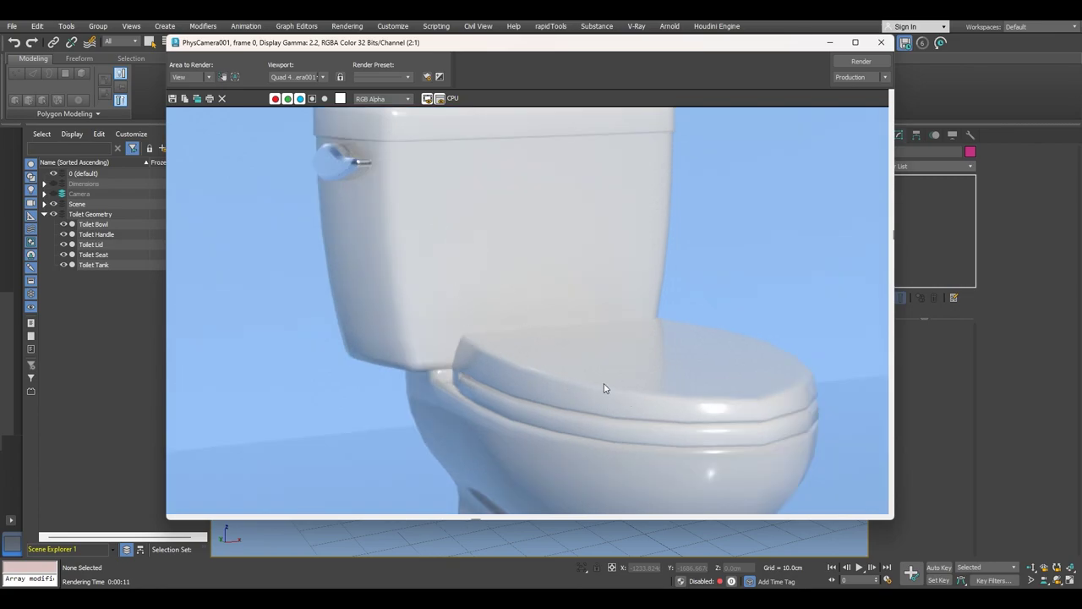
{"action": "scroll", "coordinate": [604, 387], "scroll_direction": "down", "scroll_amount": 1}
{"action": "scroll", "coordinate": [546, 383], "scroll_direction": "up", "scroll_amount": 1}
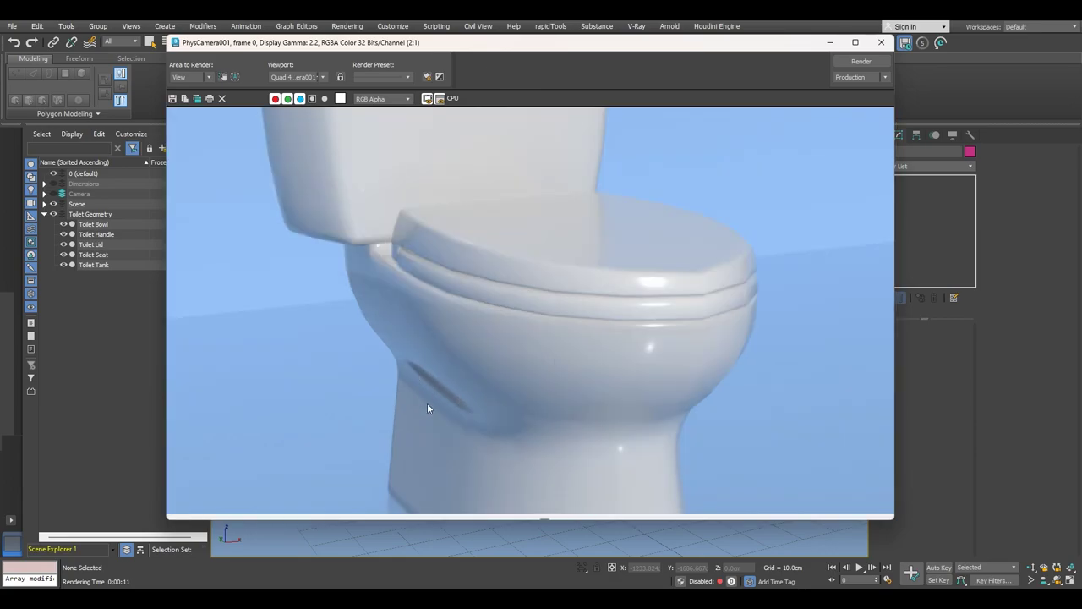
Close the finished camera render and start an ActiveShade render, narrowing its window and moving it away from the viewport.
{"action": "scroll", "coordinate": [424, 389], "scroll_direction": "down", "scroll_amount": 1}
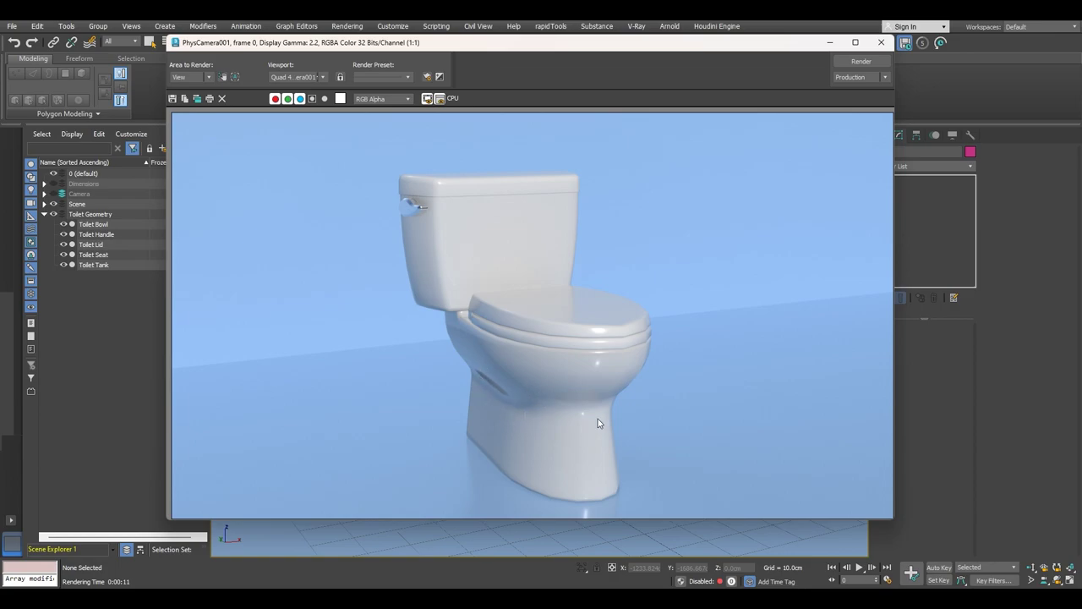
{"action": "left_click", "coordinate": [881, 42]}
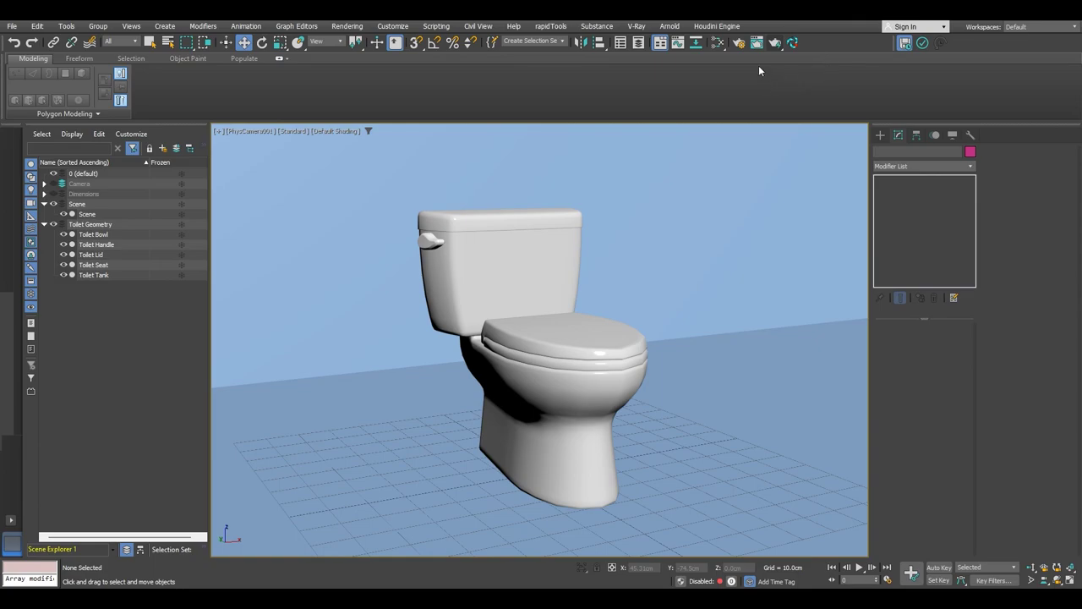
{"action": "left_click_drag", "start_coordinate": [776, 43], "coordinate": [776, 104]}
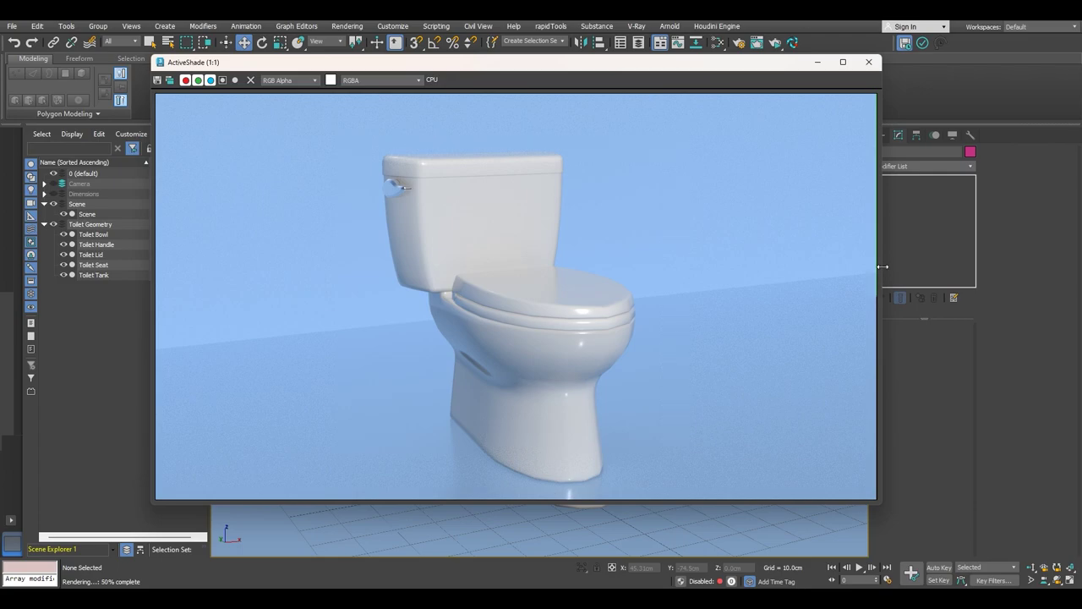
{"action": "left_click_drag", "start_coordinate": [882, 266], "coordinate": [750, 271]}
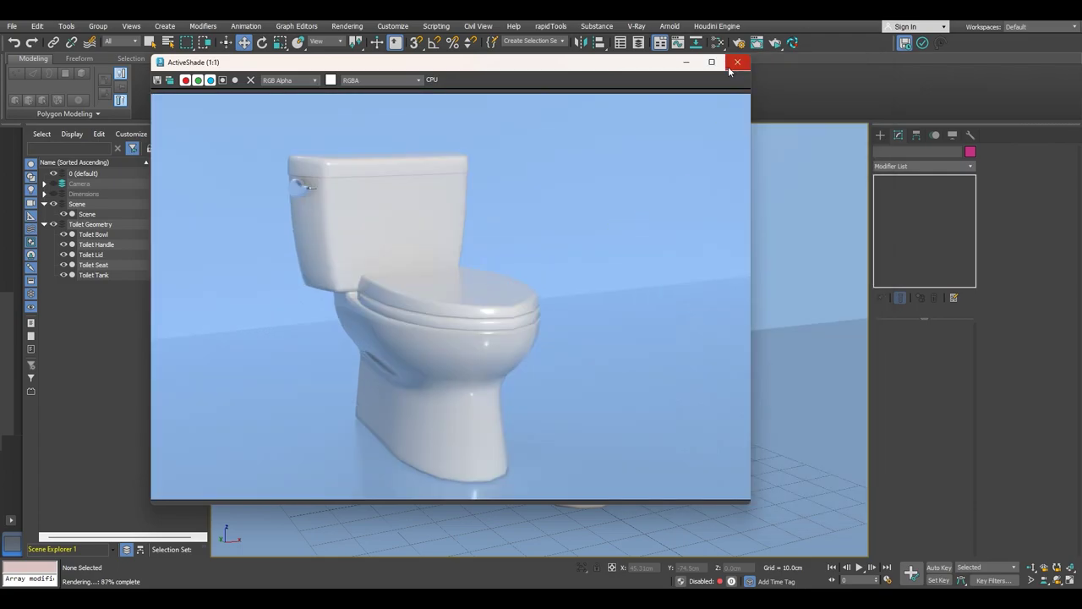
{"action": "left_click_drag", "start_coordinate": [651, 64], "coordinate": [525, 73]}
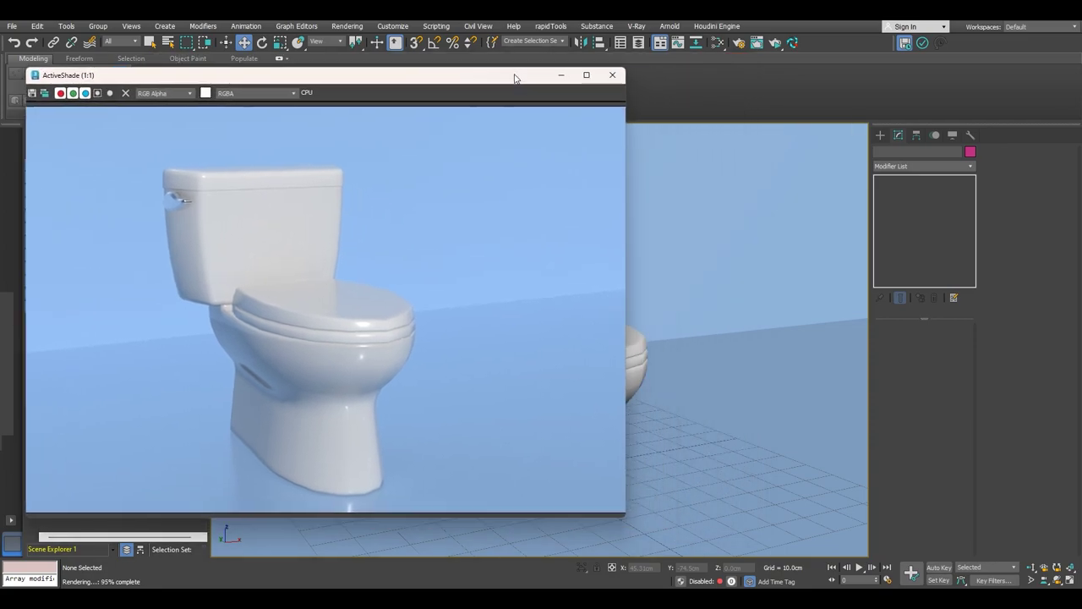
Set the ActiveShade render's output size to Custom at 640 × 480 and close the render setup.
{"action": "left_click", "coordinate": [738, 44]}
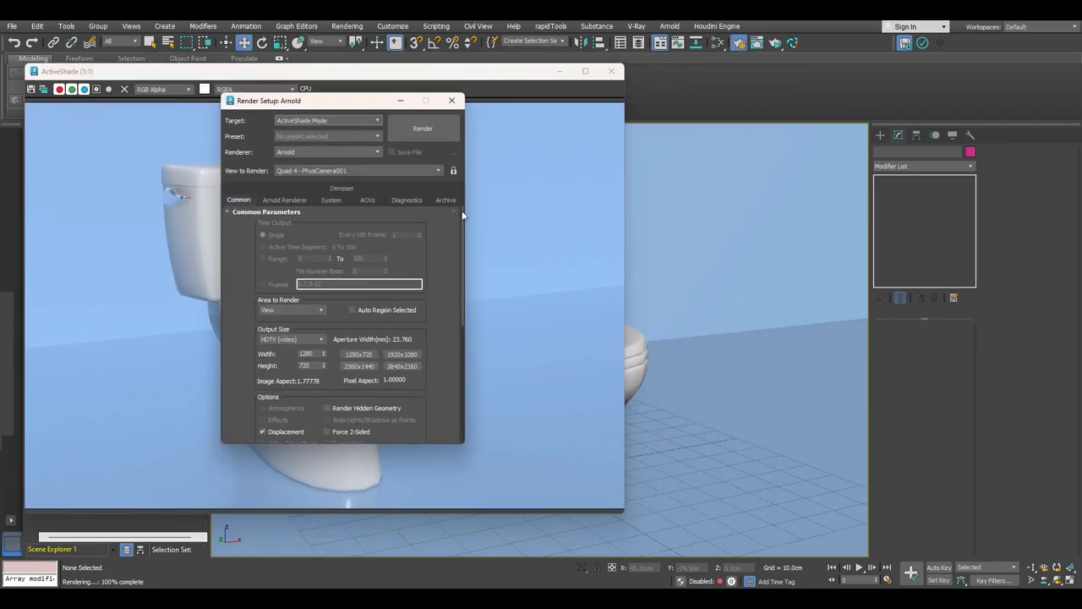
{"action": "left_click", "coordinate": [310, 339]}
{"action": "left_click", "coordinate": [309, 347]}
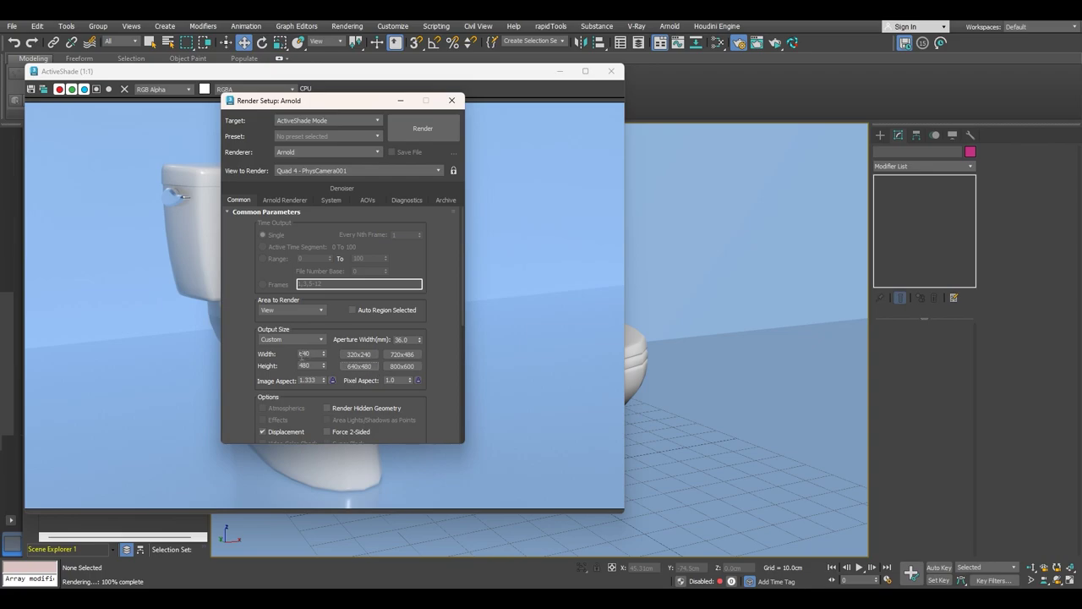
{"action": "left_click", "coordinate": [452, 102]}
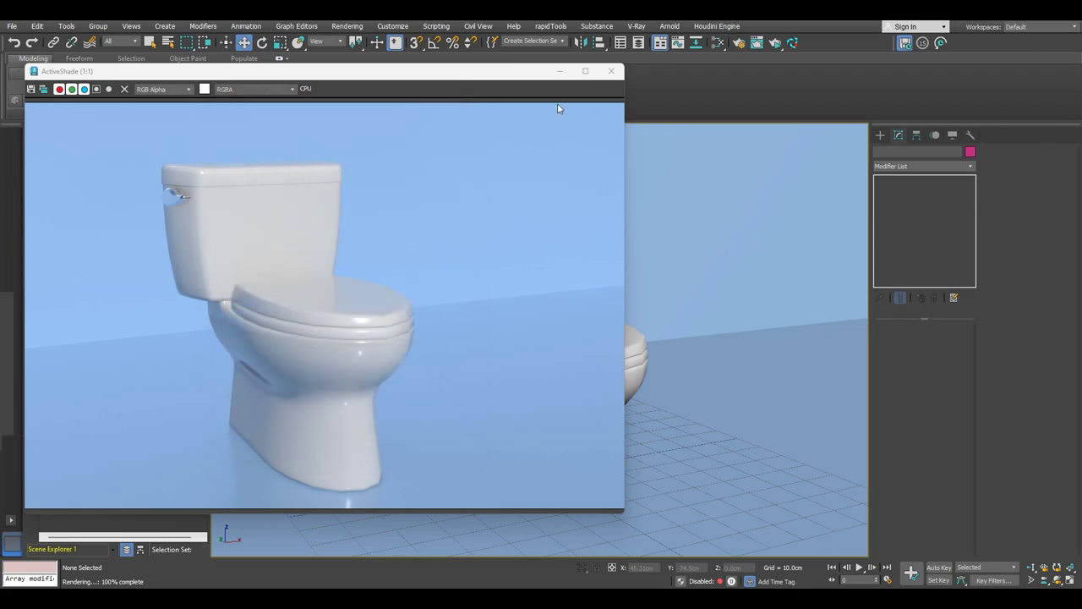
Restart ActiveShade to check the camera view at the smaller output size, and close the preview.
{"action": "left_click", "coordinate": [615, 73]}
{"action": "left_click", "coordinate": [775, 42]}
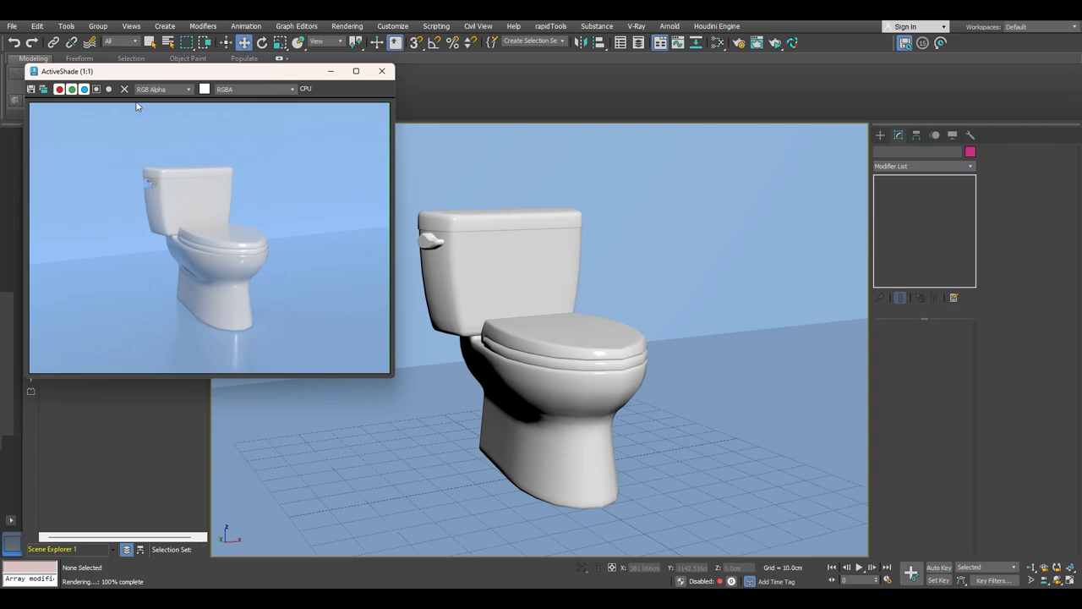
{"action": "left_click", "coordinate": [383, 72]}
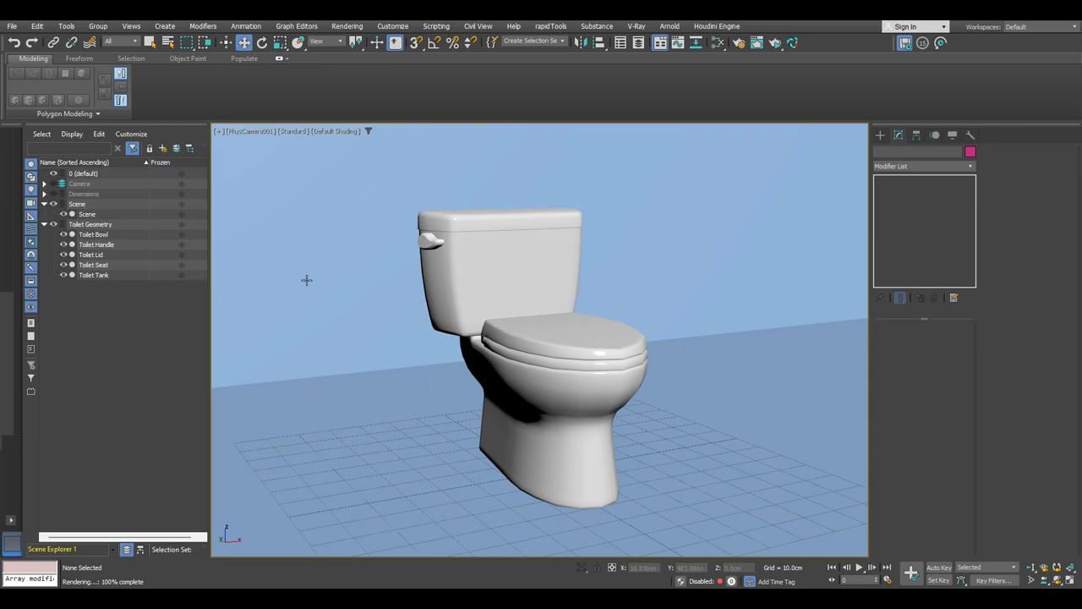
Show the four-viewport layout and swap the Top and Front views, enlarging the toilet in the new Top view.
{"action": "key", "text": "alt+w"}
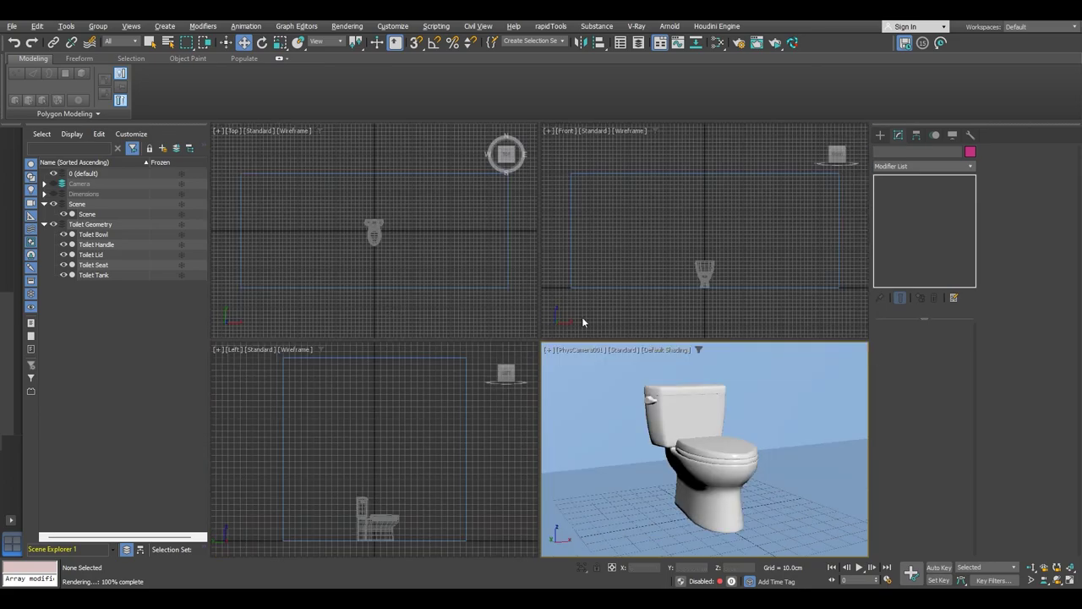
{"action": "key", "text": "t"}
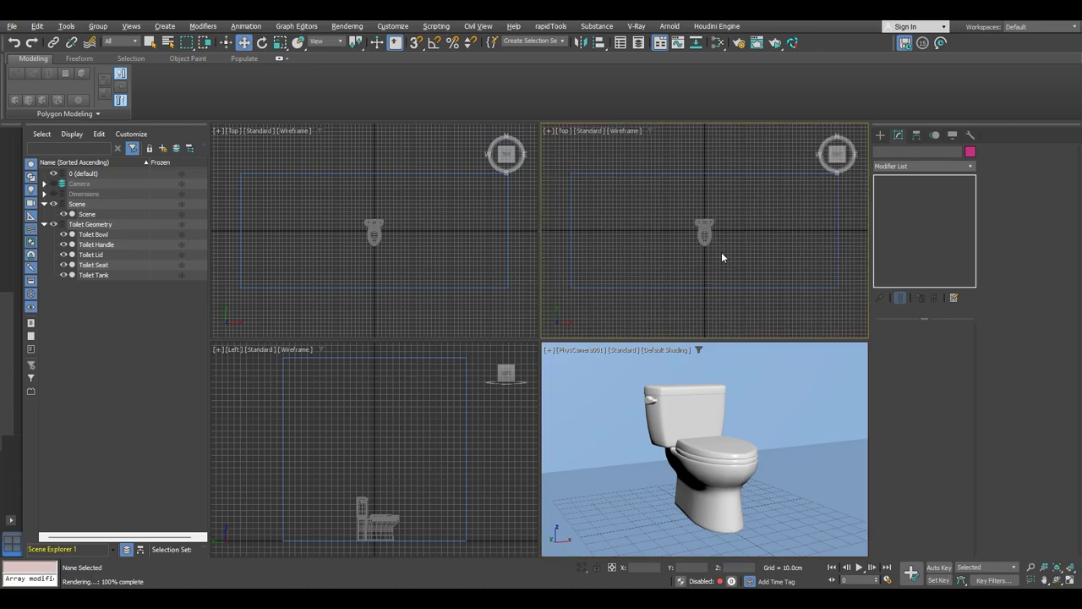
{"action": "key", "text": "f"}
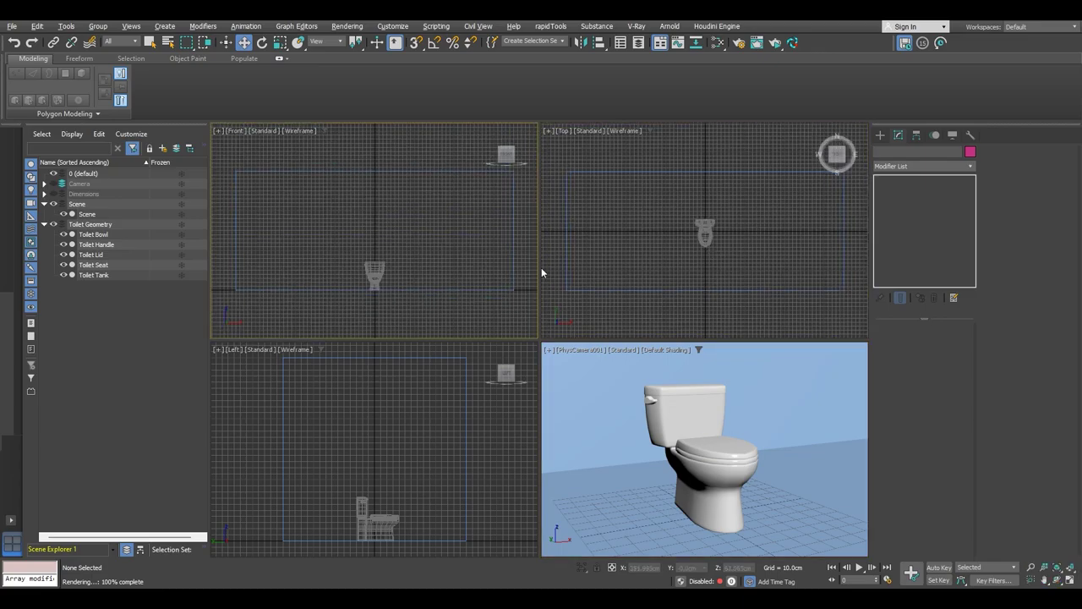
{"action": "scroll", "coordinate": [708, 258], "scroll_direction": "up", "scroll_amount": 2}
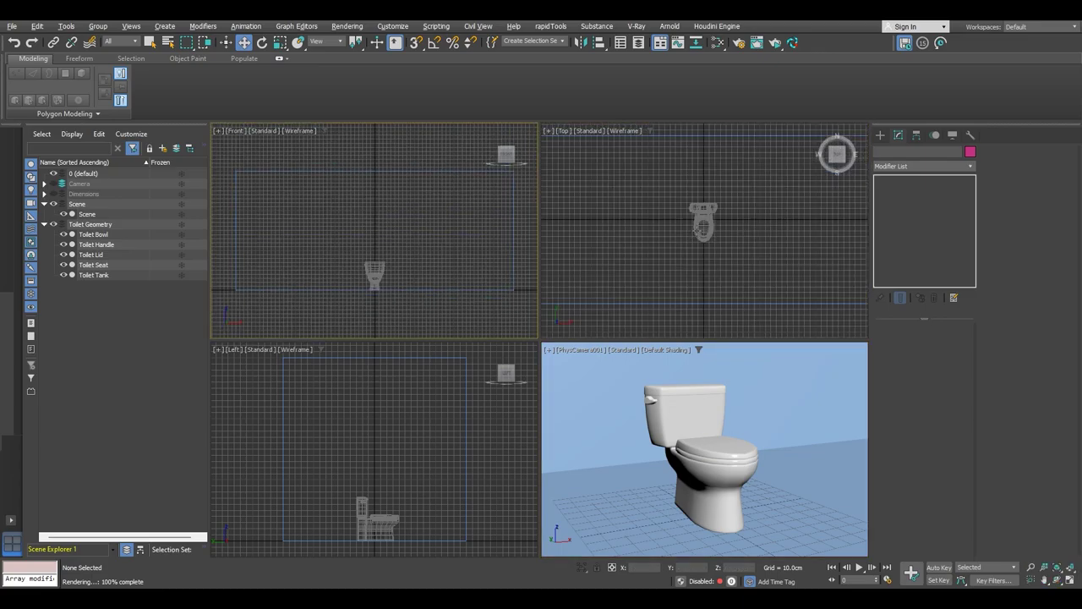
Create an Arnold Light in front of the toilet in the Top view, on the 0 (default) layer instead of the hidden one.
{"action": "left_click", "coordinate": [879, 136]}
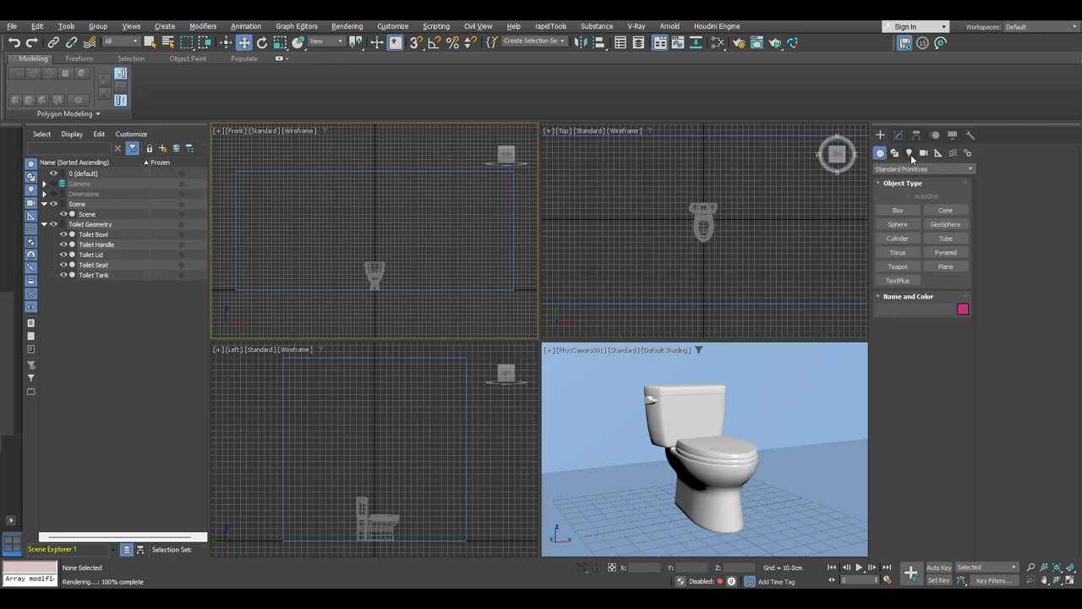
{"action": "left_click", "coordinate": [910, 154]}
{"action": "left_click", "coordinate": [913, 169]}
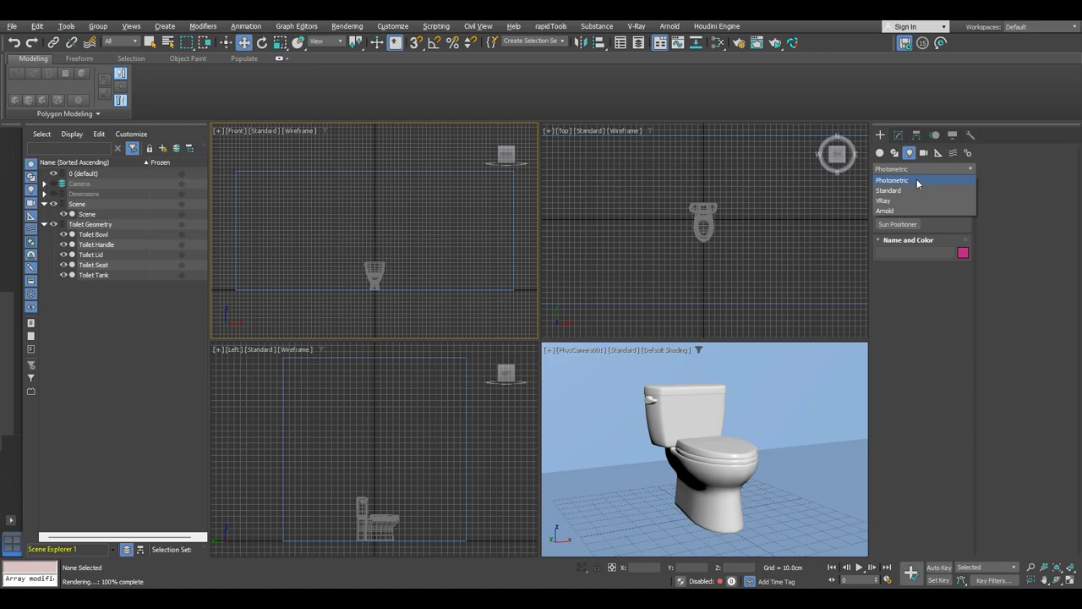
{"action": "left_click", "coordinate": [905, 210]}
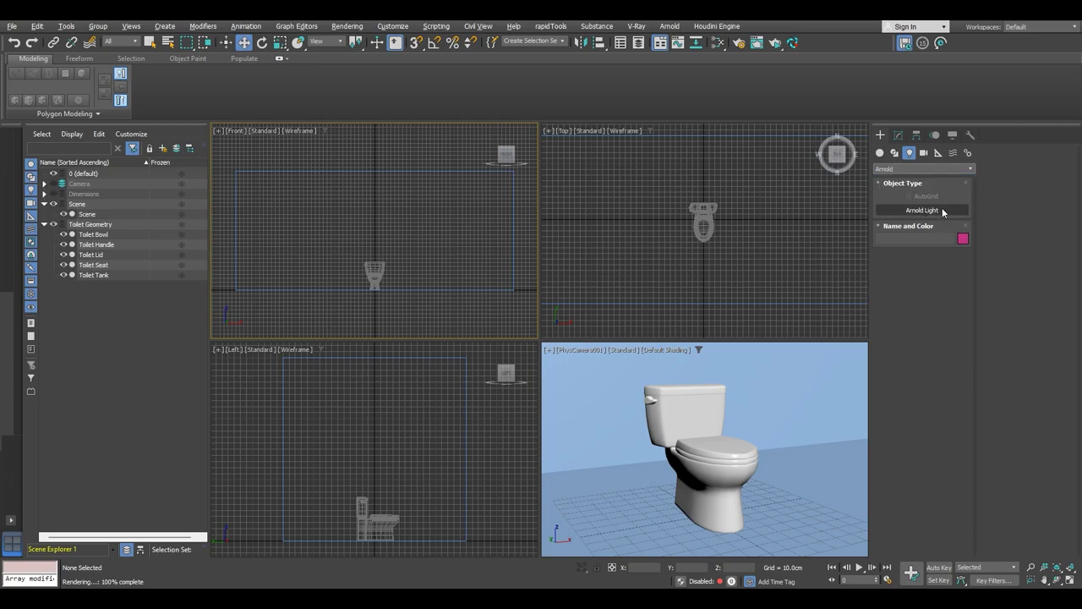
{"action": "left_click", "coordinate": [942, 211]}
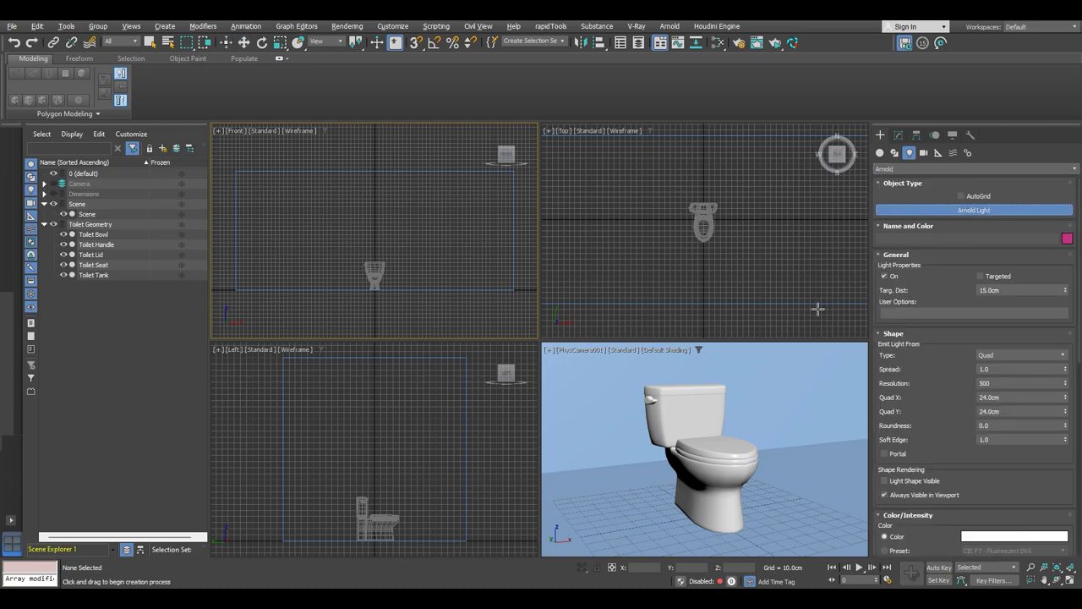
{"action": "left_click", "coordinate": [764, 317]}
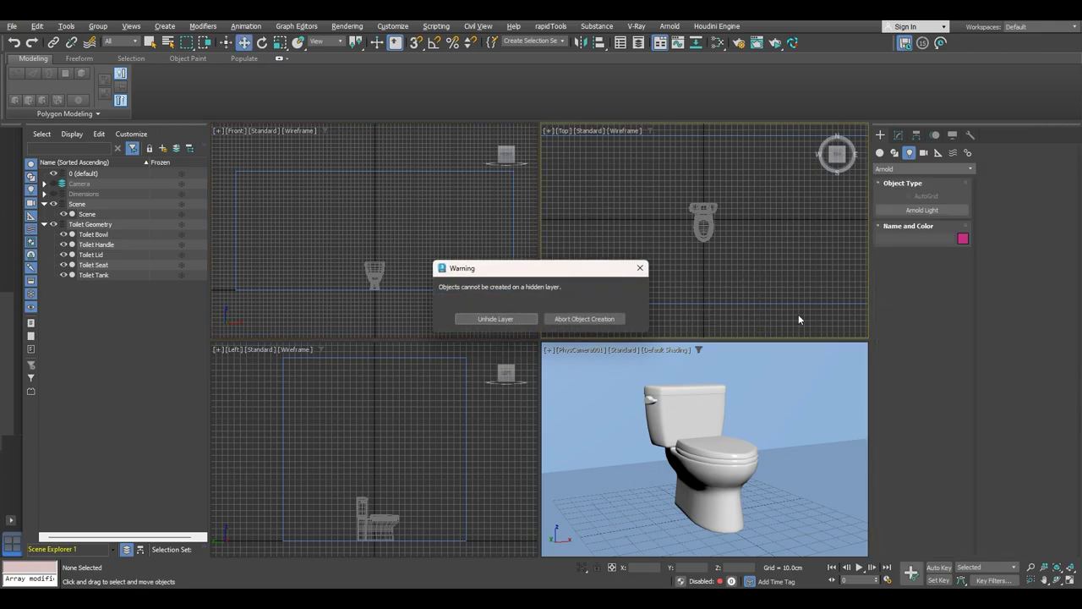
{"action": "left_click", "coordinate": [640, 268]}
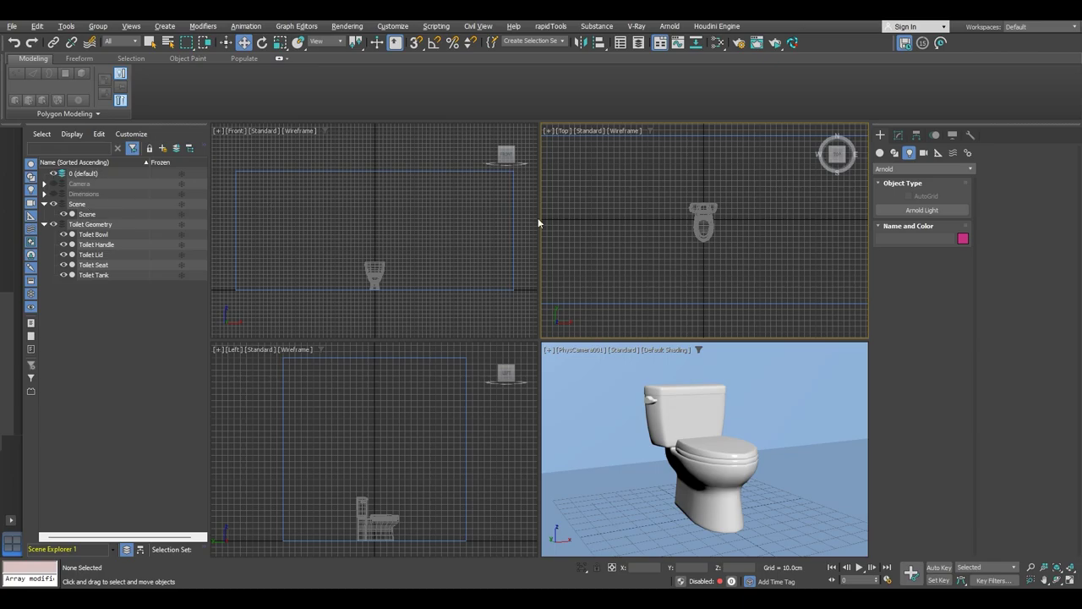
{"action": "left_click", "coordinate": [922, 210]}
{"action": "left_click_drag", "start_coordinate": [735, 304], "coordinate": [736, 313]}
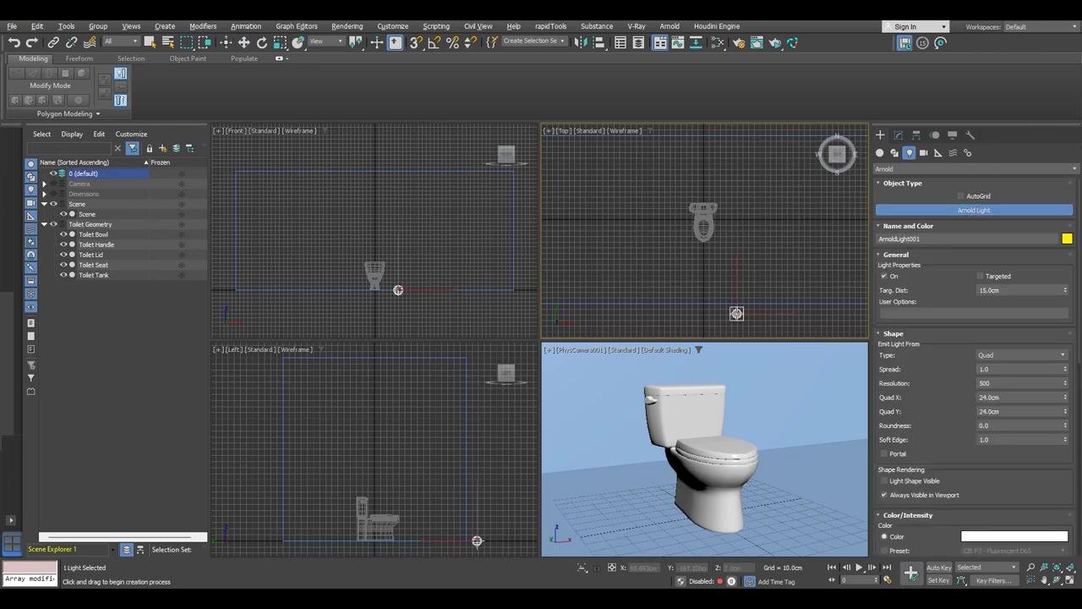
Position the Arnold light at X 90 cm, Y 0 cm and Z 90 cm.
{"action": "key", "text": "w"}
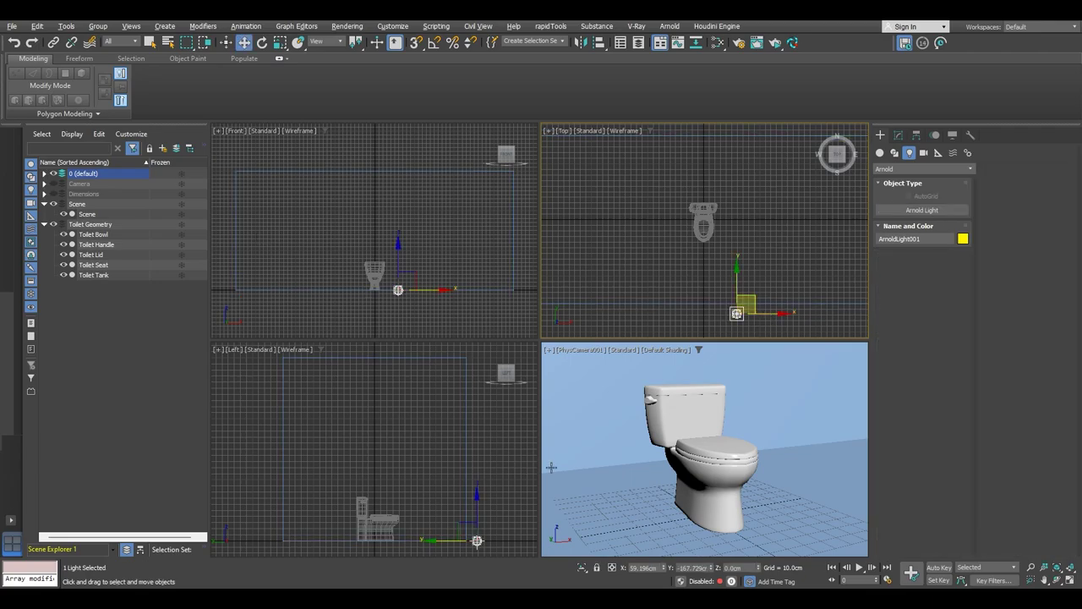
{"action": "right_click", "coordinate": [713, 568]}
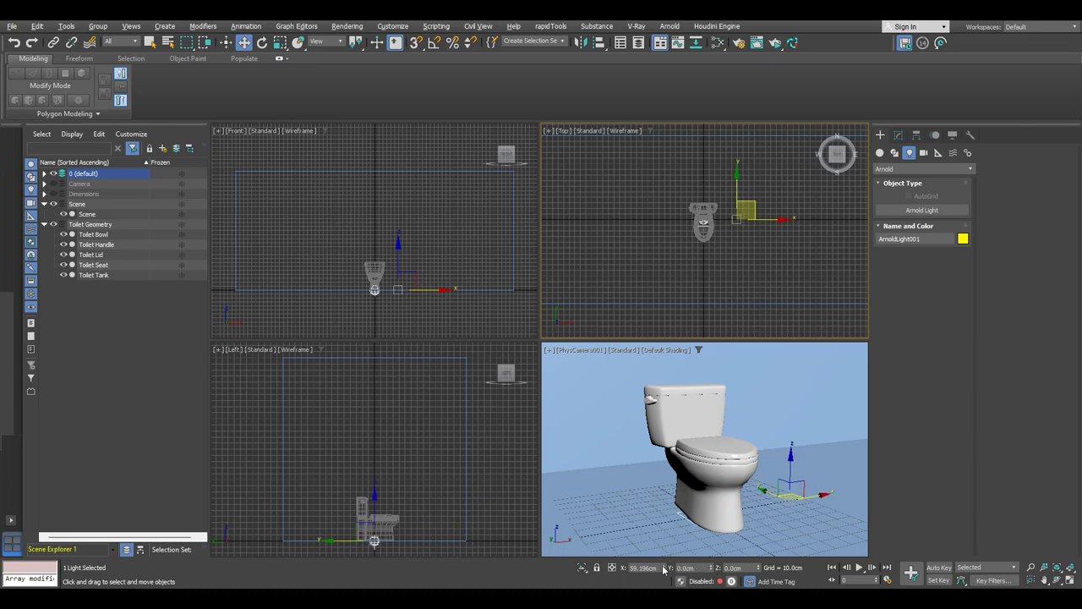
{"action": "right_click", "coordinate": [664, 568]}
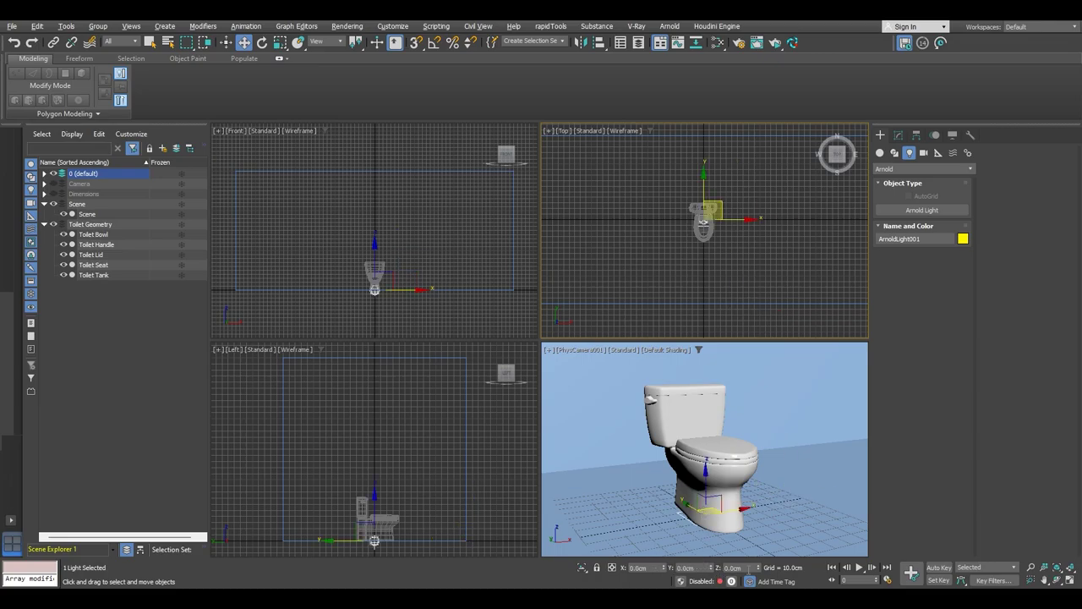
{"action": "right_click", "coordinate": [758, 569]}
{"action": "key", "text": "Return"}
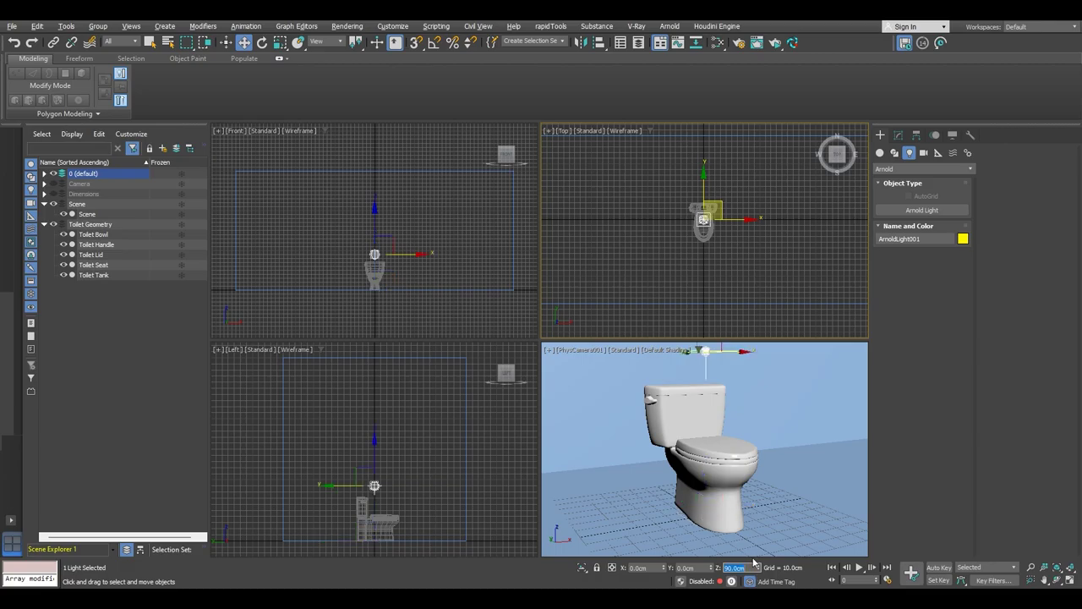
{"action": "left_click", "coordinate": [647, 567]}
{"action": "type", "text": "90"}
{"action": "key", "text": "Return"}
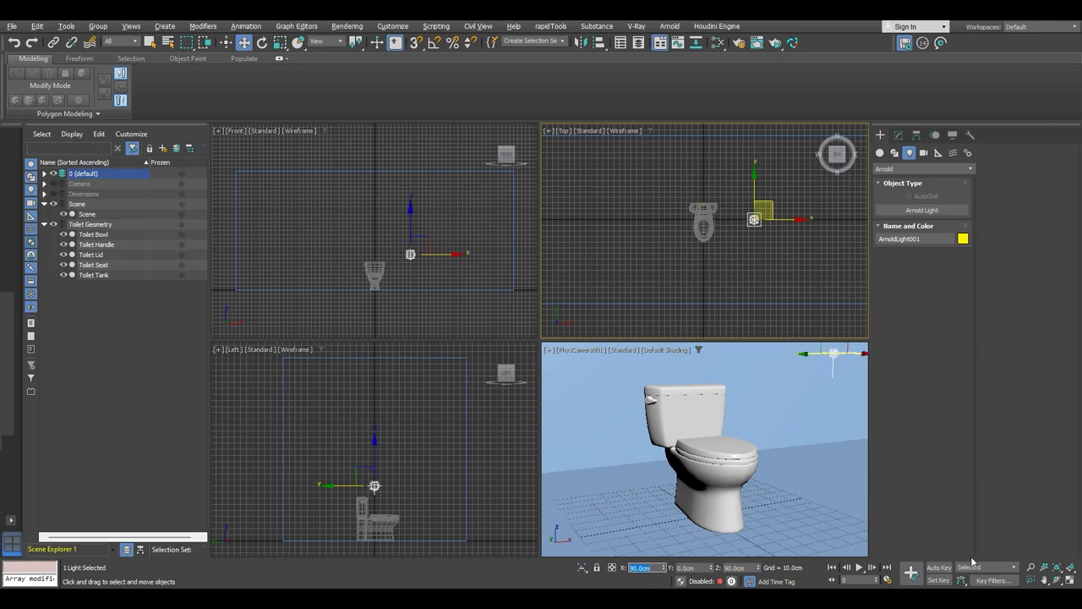
Turn on safe frames in the physical camera viewport and dolly the camera closer so the toilet fills the frame.
{"action": "left_click", "coordinate": [833, 480]}
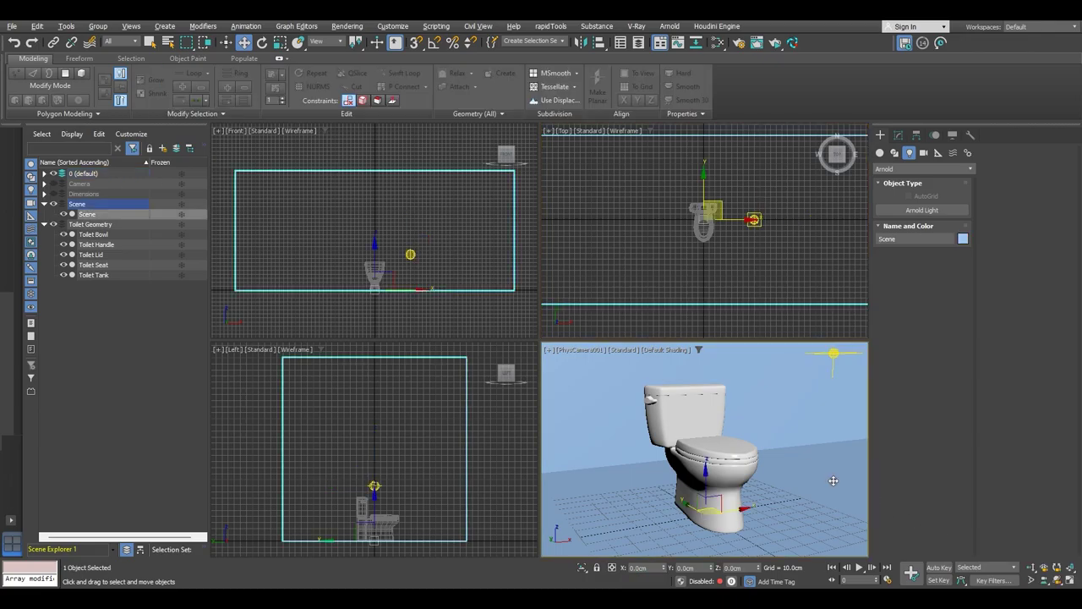
{"action": "left_click", "coordinate": [1032, 567]}
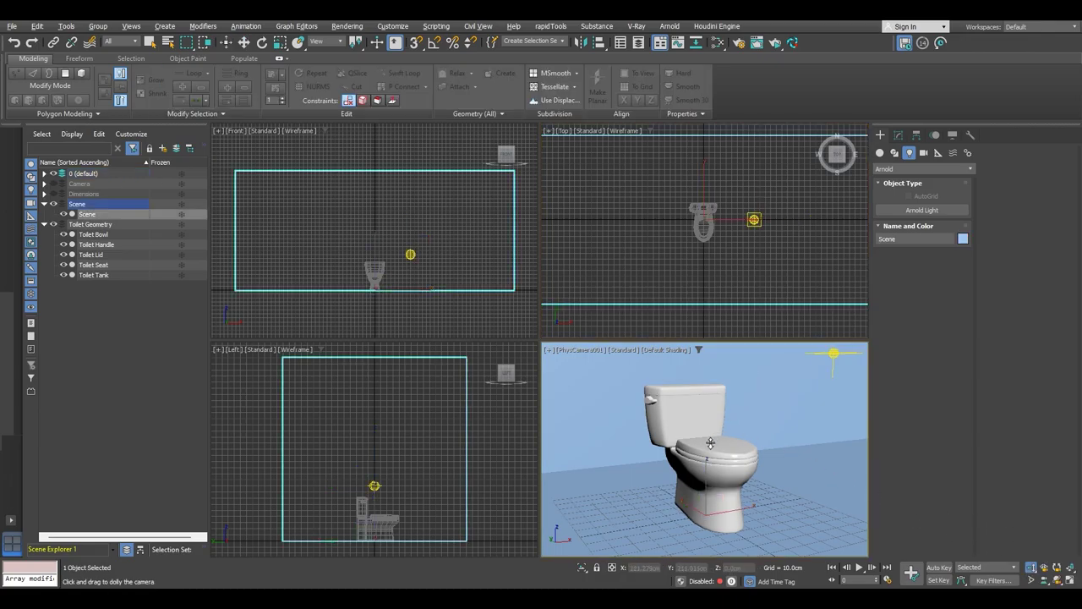
{"action": "mouse_move", "coordinate": [709, 440]}
{"action": "left_mouse_down"}
{"action": "mouse_move", "coordinate": [716, 464]}
{"action": "mouse_move", "coordinate": [721, 445]}
{"action": "left_mouse_up"}
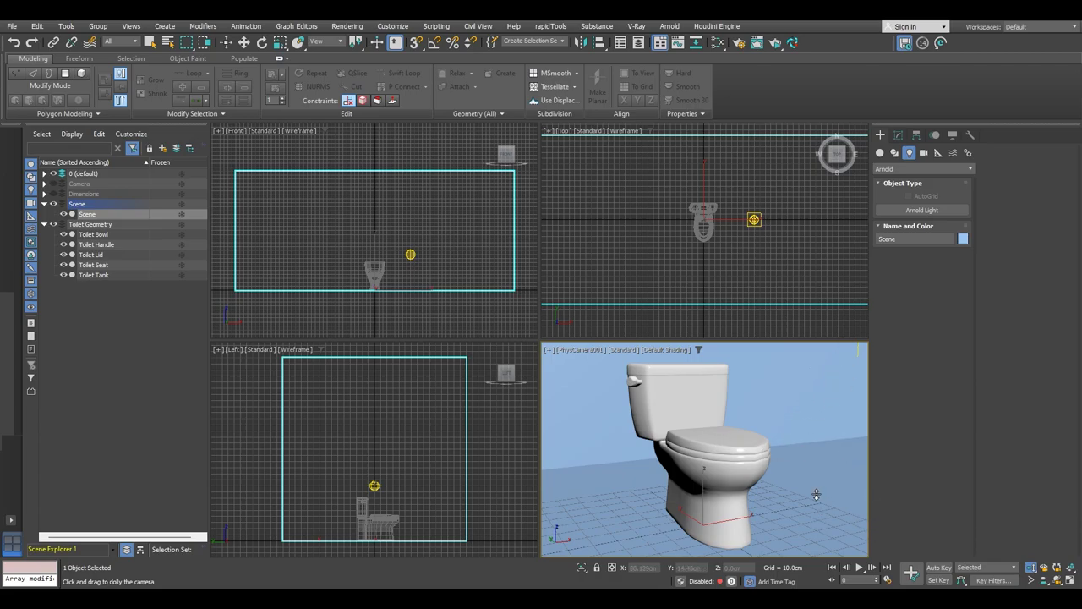
{"action": "key", "text": "shift+f"}
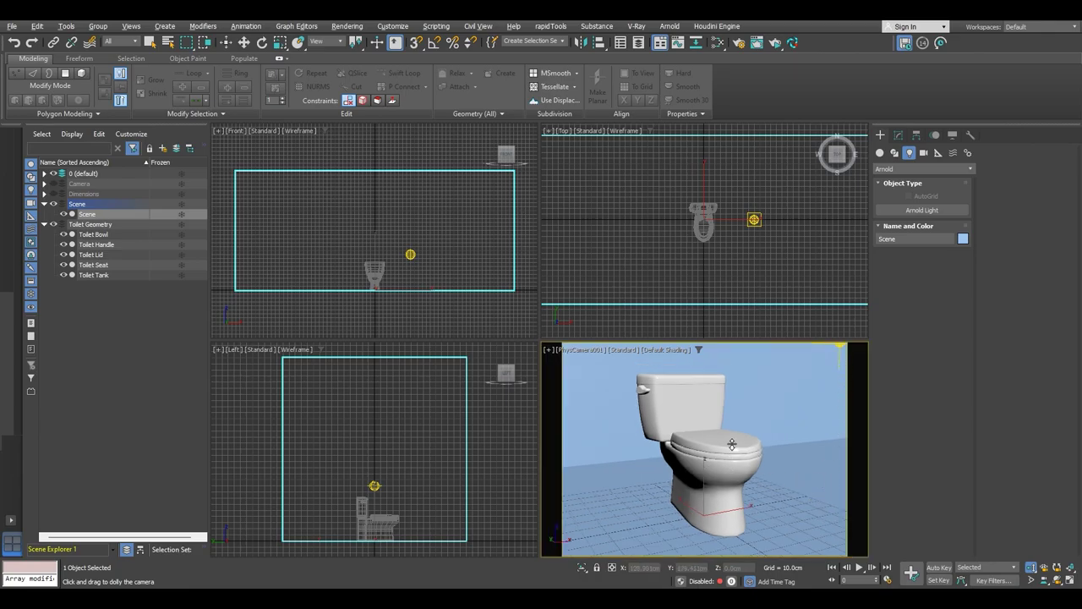
{"action": "mouse_move", "coordinate": [733, 439]}
{"action": "left_mouse_down"}
{"action": "mouse_move", "coordinate": [734, 410]}
{"action": "mouse_move", "coordinate": [734, 436]}
{"action": "mouse_move", "coordinate": [729, 429]}
{"action": "left_mouse_up"}
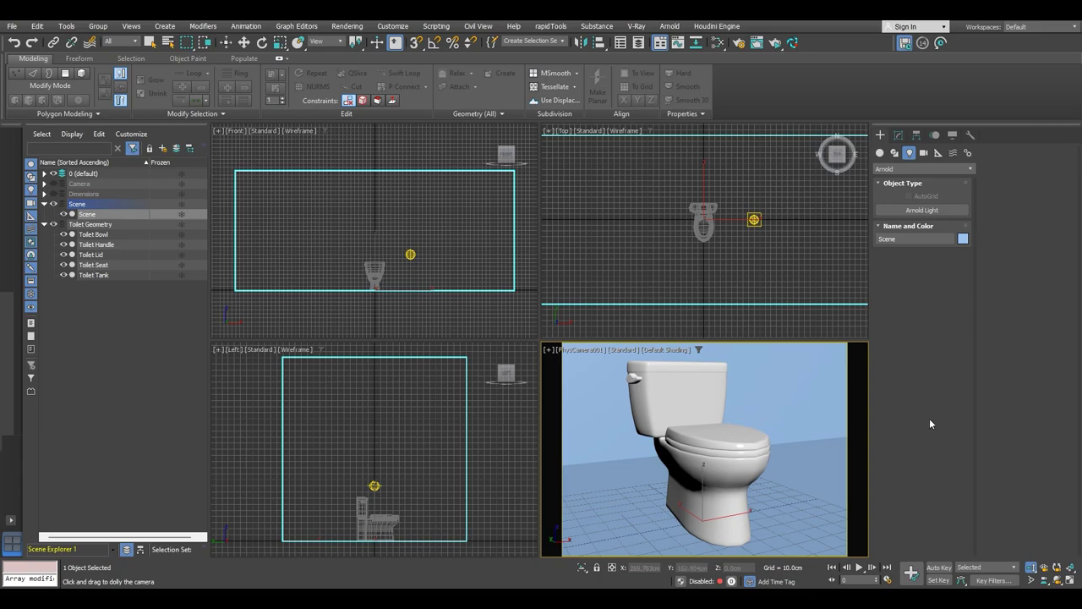
Preview the new light in an ActiveShade render, exit polygon editing on the Scene object, and close the preview.
{"action": "left_click", "coordinate": [777, 47]}
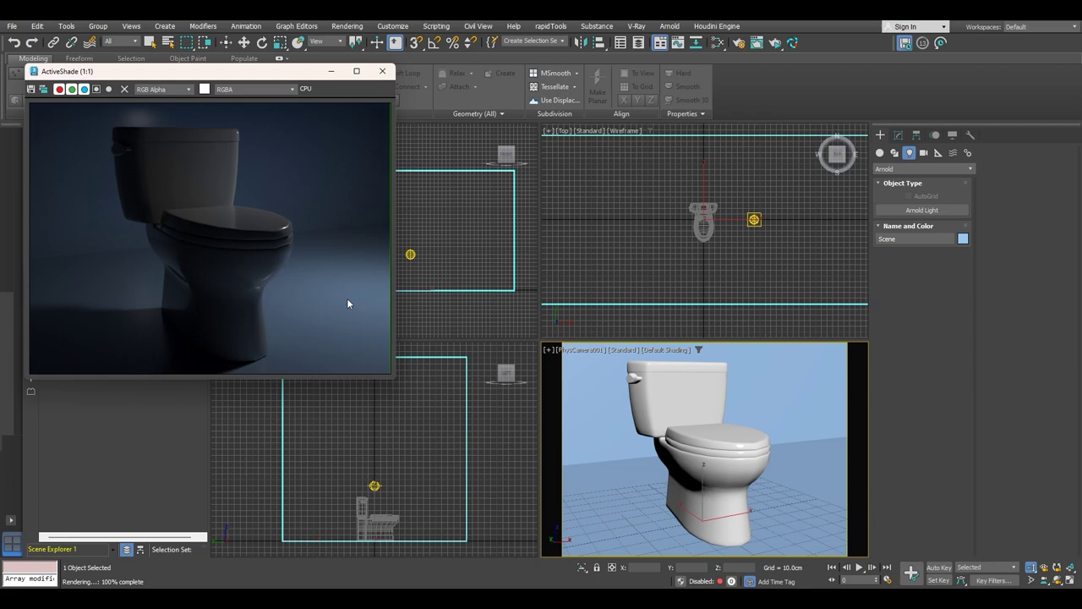
{"action": "left_click", "coordinate": [898, 135]}
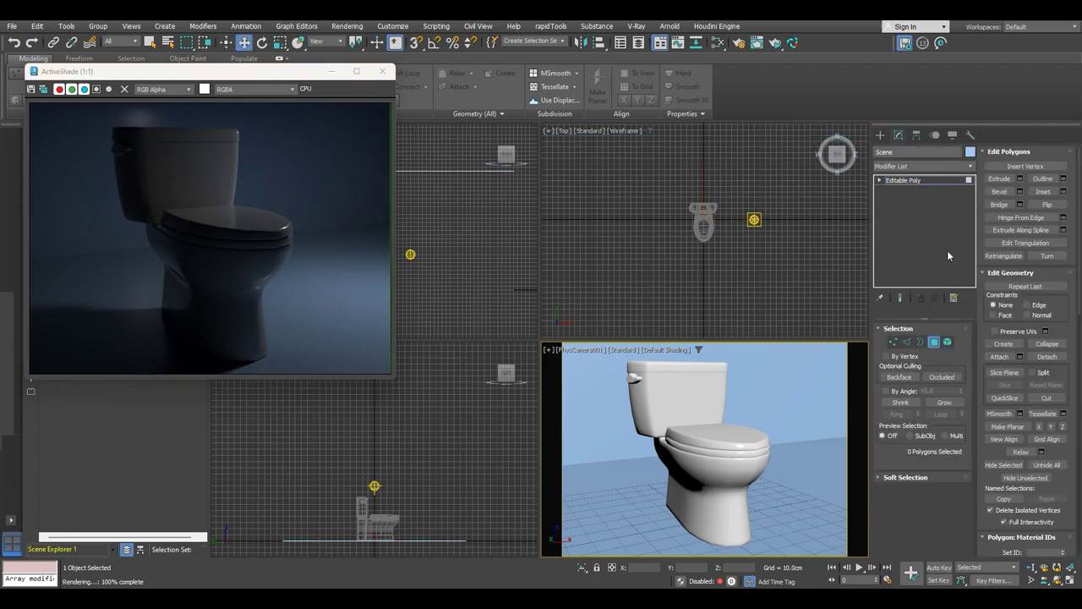
{"action": "left_click", "coordinate": [970, 182]}
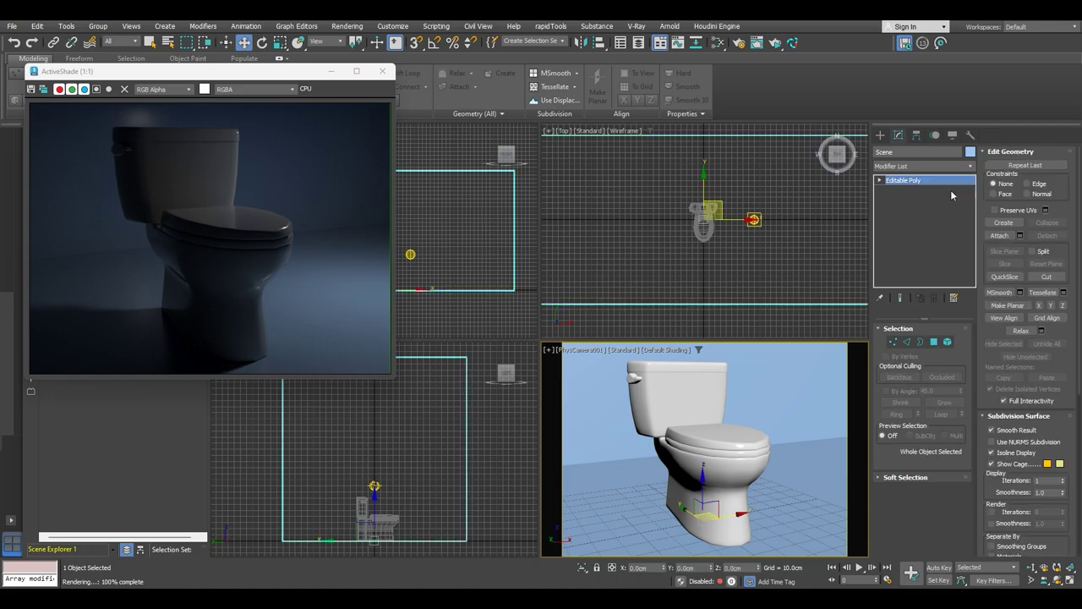
{"action": "left_click", "coordinate": [382, 71]}
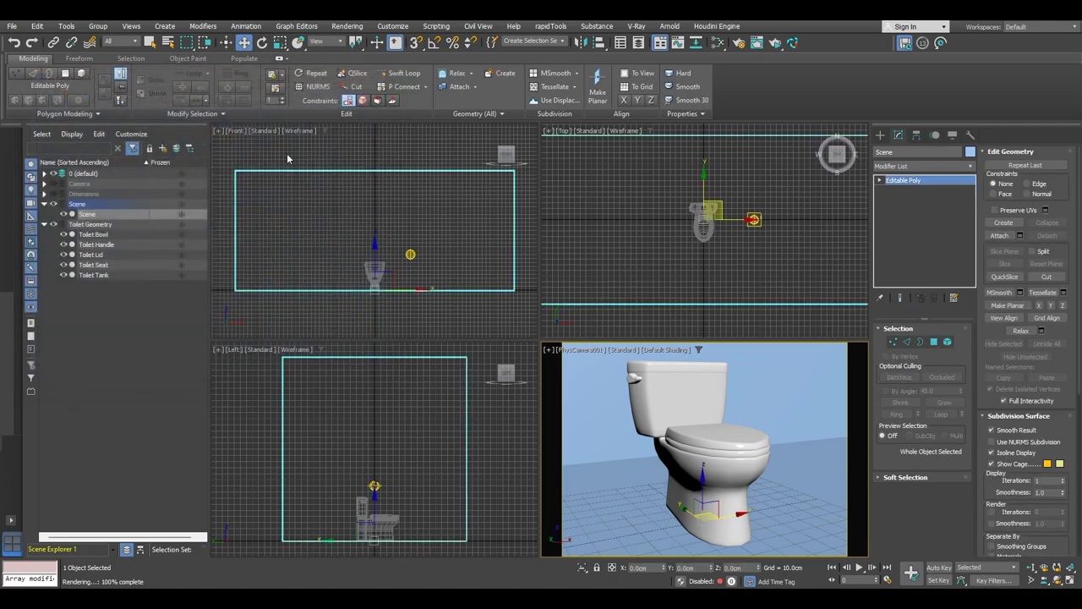
Select ArnoldLight001 in the 0 (default) layer and change its emission shape type to Point.
{"action": "left_click", "coordinate": [45, 173]}
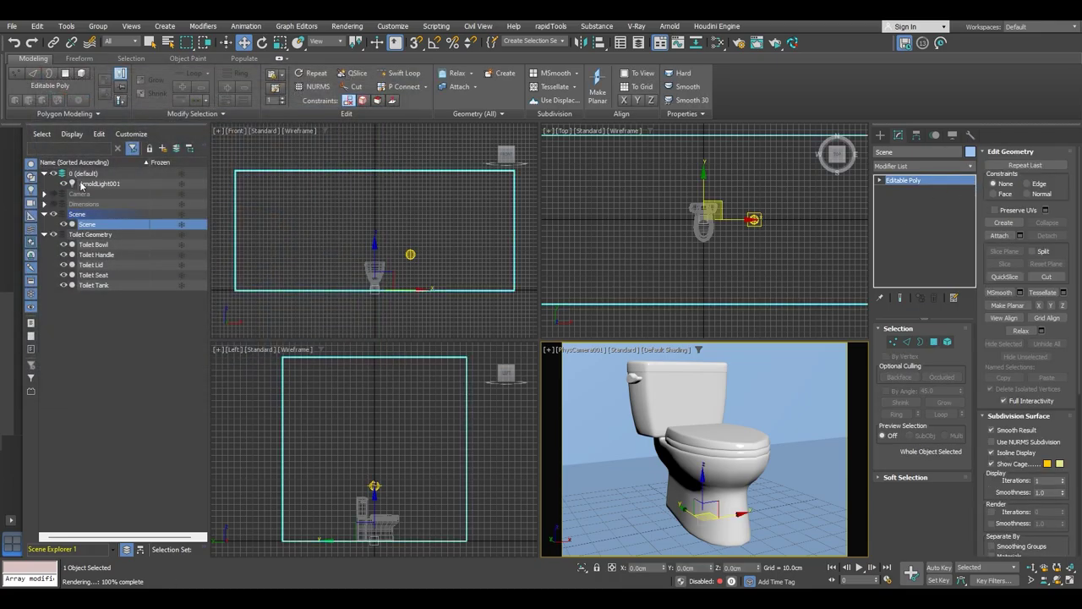
{"action": "left_click", "coordinate": [100, 185]}
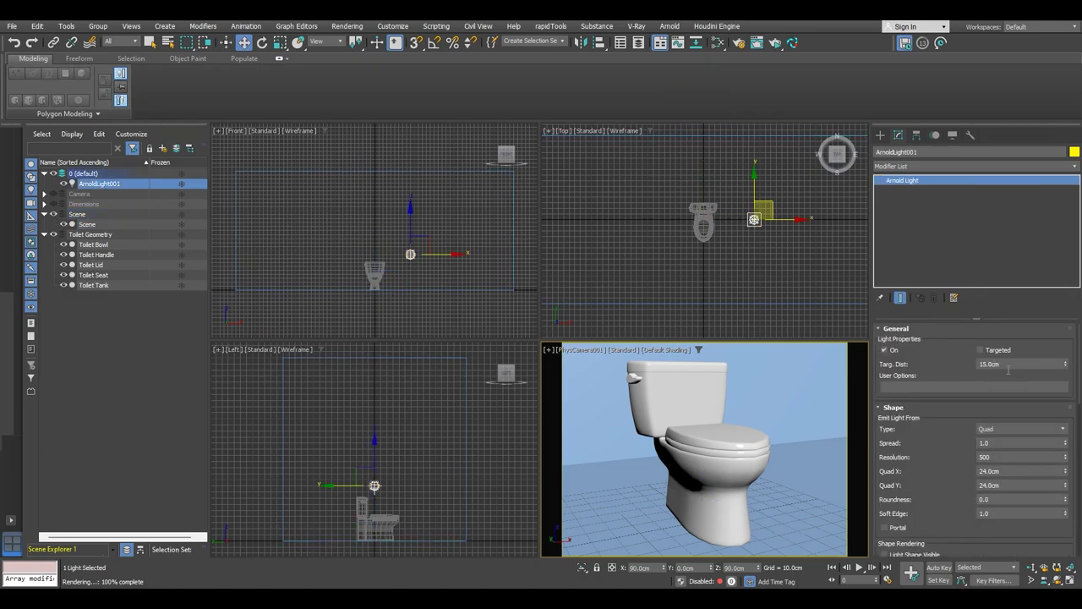
{"action": "left_click", "coordinate": [994, 428]}
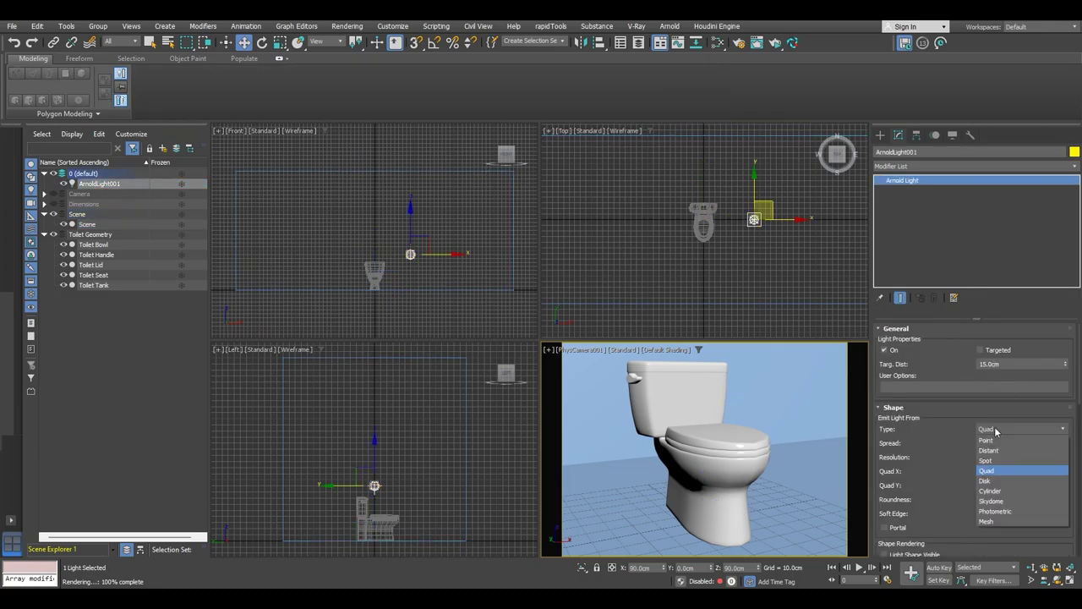
{"action": "left_click", "coordinate": [996, 427]}
{"action": "left_click", "coordinate": [999, 428]}
{"action": "left_click", "coordinate": [987, 439]}
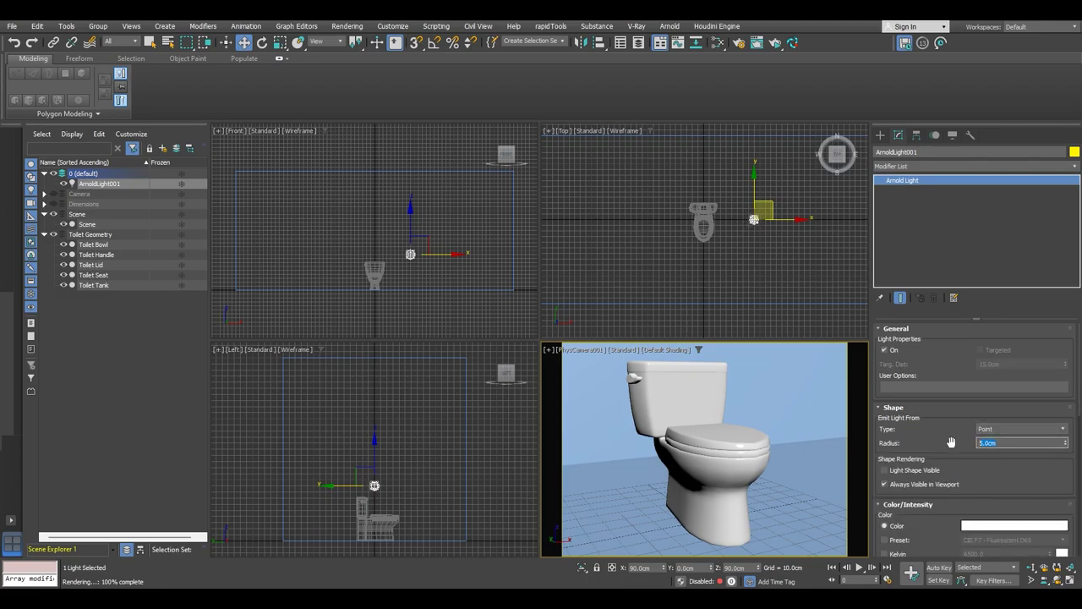
Tint ArnoldLight001 a pale warm yellow using hue 43 and saturation 45, and accept the color.
{"action": "scroll", "coordinate": [951, 443], "scroll_direction": "down", "scroll_amount": 2}
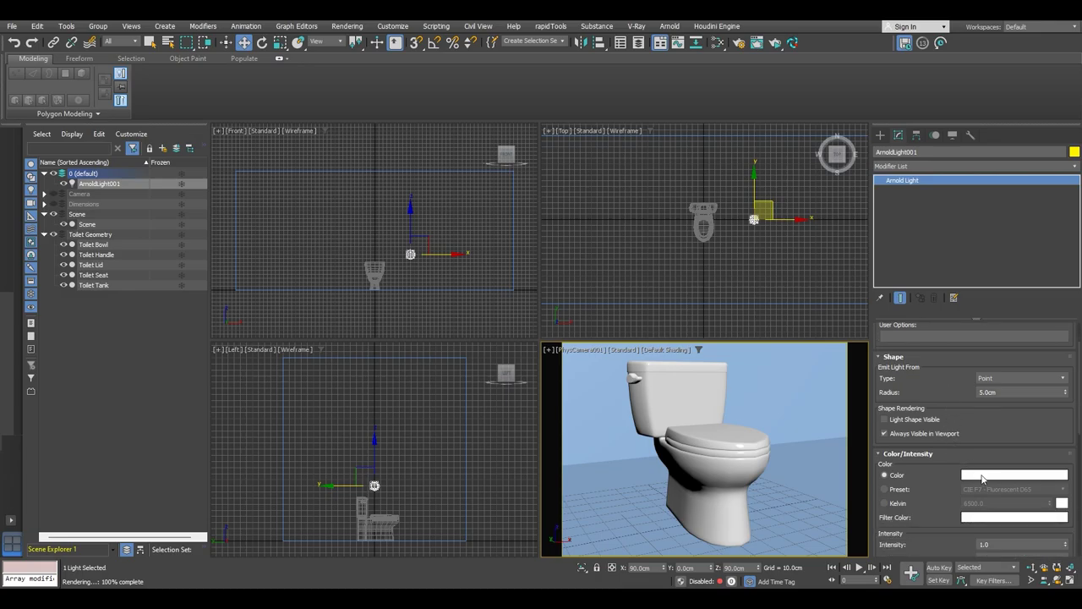
{"action": "left_click", "coordinate": [982, 480]}
{"action": "left_click_drag", "start_coordinate": [881, 331], "coordinate": [736, 201]}
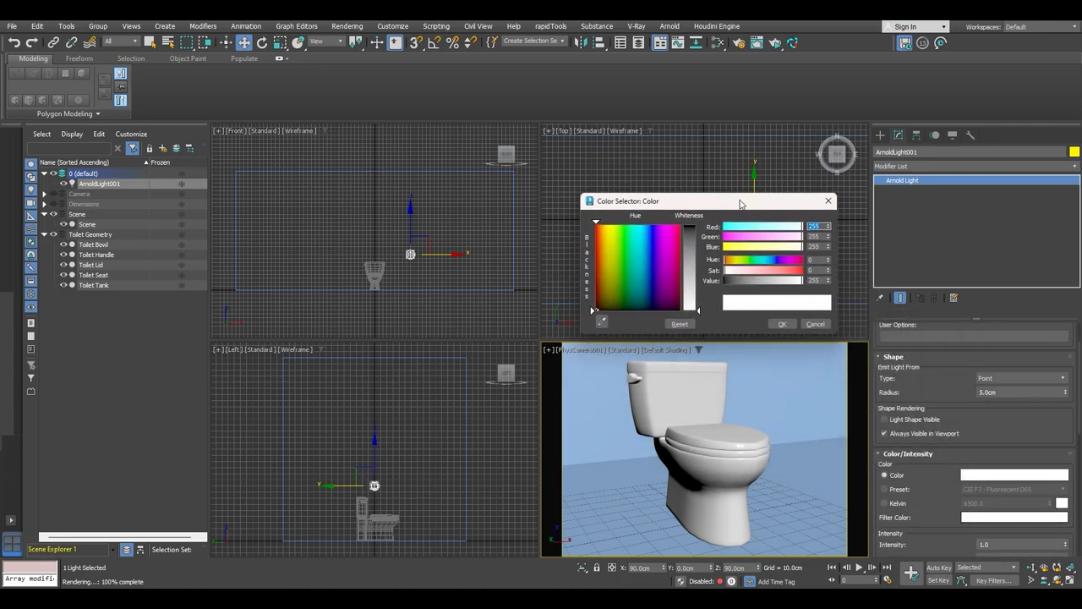
{"action": "left_click", "coordinate": [785, 247]}
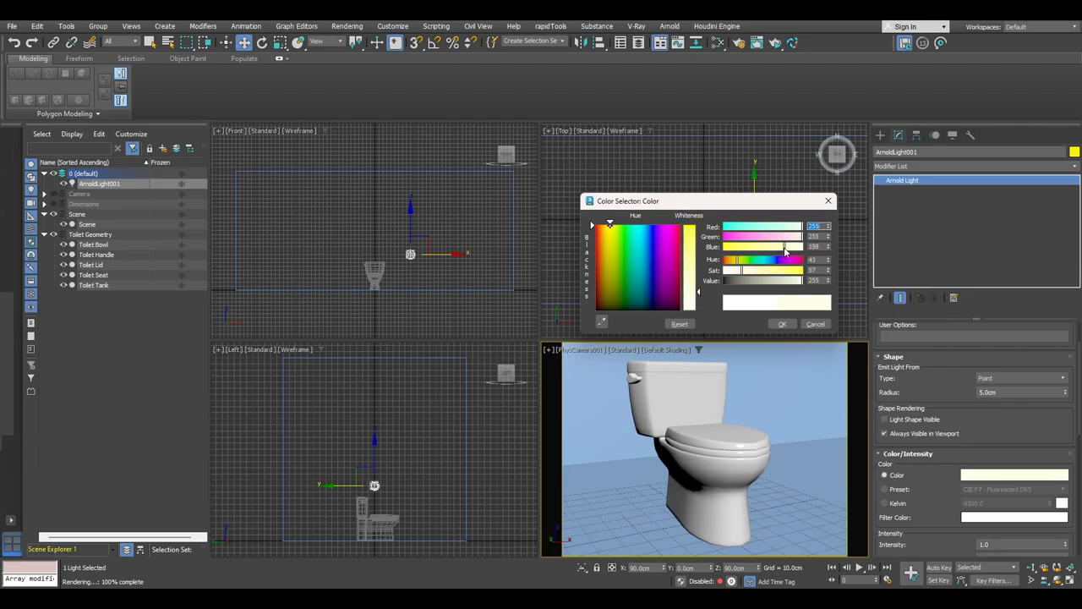
{"action": "double_click", "coordinate": [814, 270]}
{"action": "type", "text": "45"}
{"action": "key", "text": "Return"}
{"action": "left_click_drag", "start_coordinate": [789, 248], "coordinate": [725, 247]}
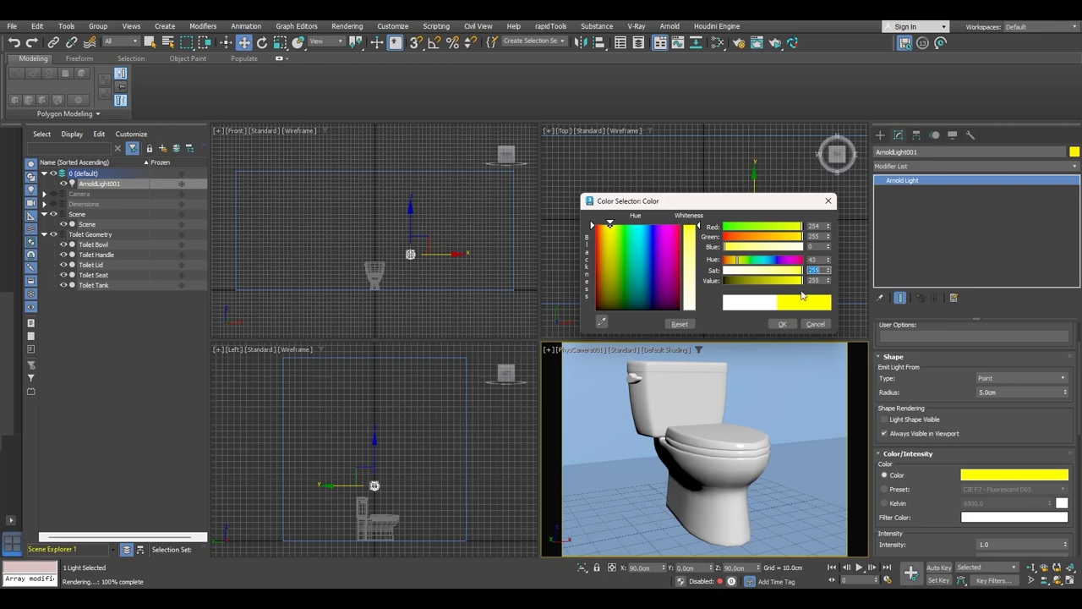
{"action": "left_click_drag", "start_coordinate": [800, 270], "coordinate": [746, 277]}
{"action": "double_click", "coordinate": [811, 270]}
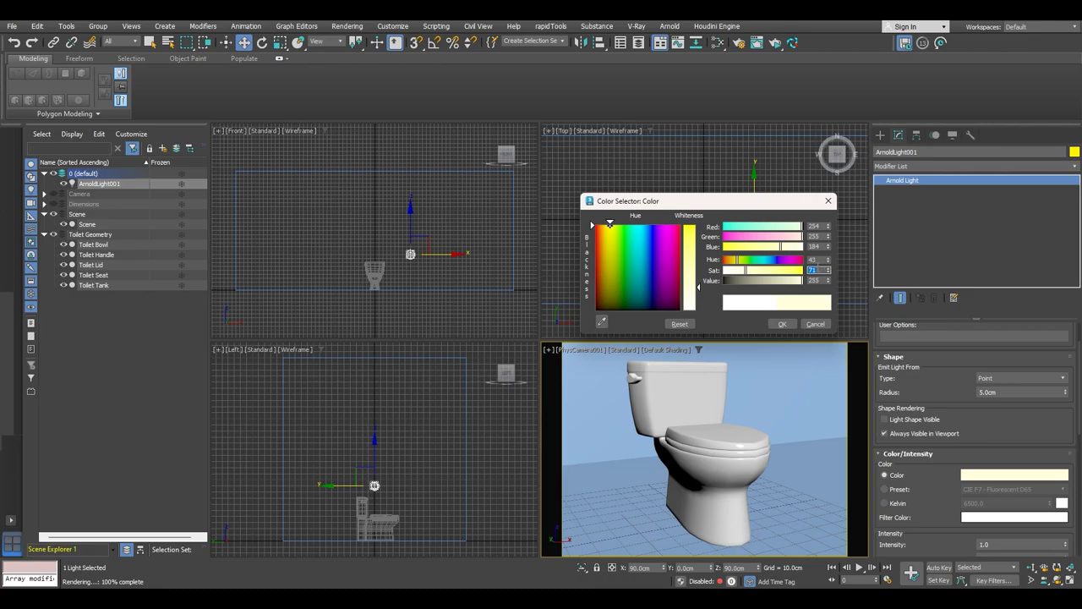
{"action": "type", "text": "45"}
{"action": "key", "text": "Return"}
{"action": "left_click", "coordinate": [783, 324]}
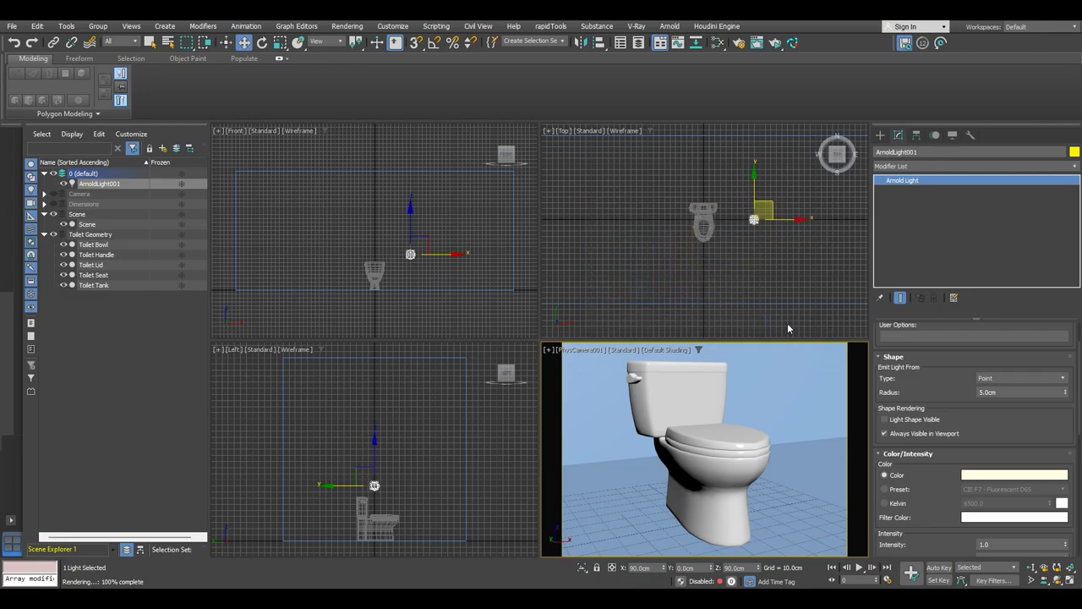
{"action": "scroll", "coordinate": [1006, 450], "scroll_direction": "down", "scroll_amount": 3}
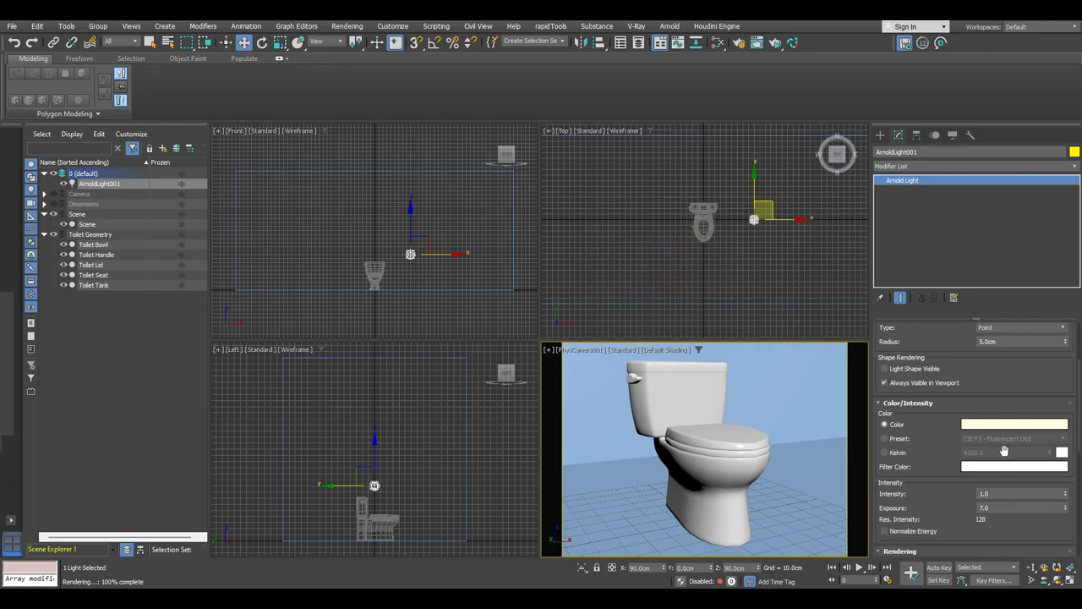
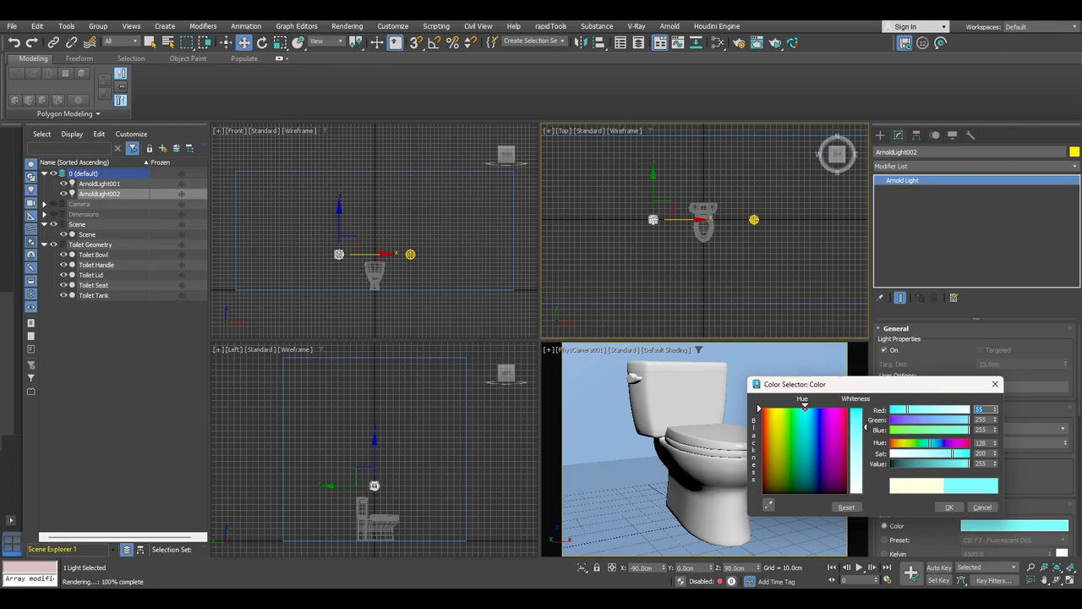
Set the saturation of ArnoldLight002's cyan color to 55, accept it, and keep the light type as Point.
{"action": "double_click", "coordinate": [983, 453]}
{"action": "type", "text": "55"}
{"action": "key", "text": "Return"}
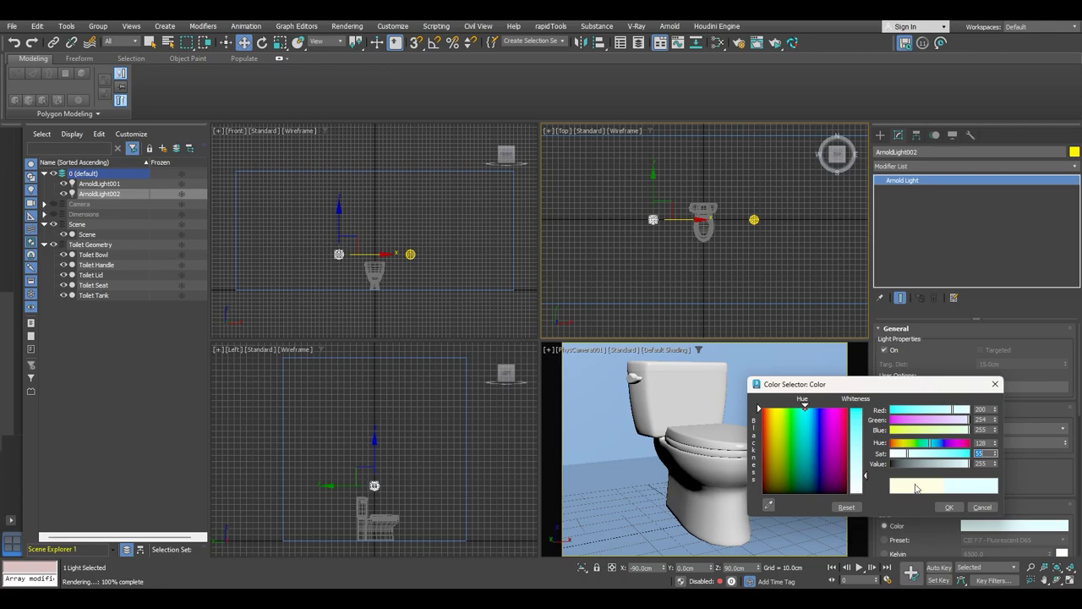
{"action": "left_click", "coordinate": [952, 507]}
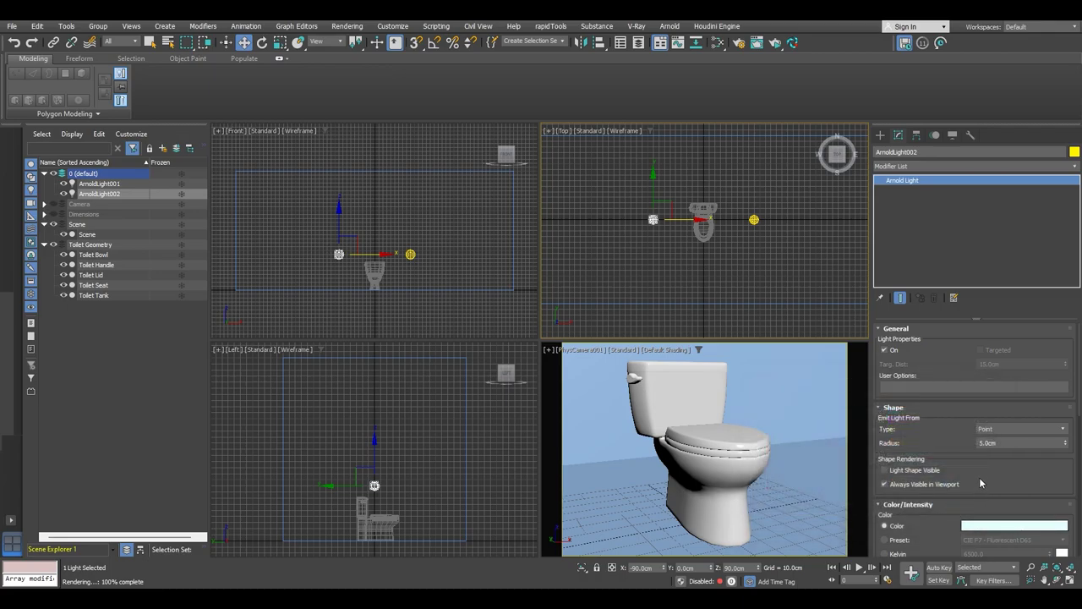
{"action": "left_click", "coordinate": [998, 431]}
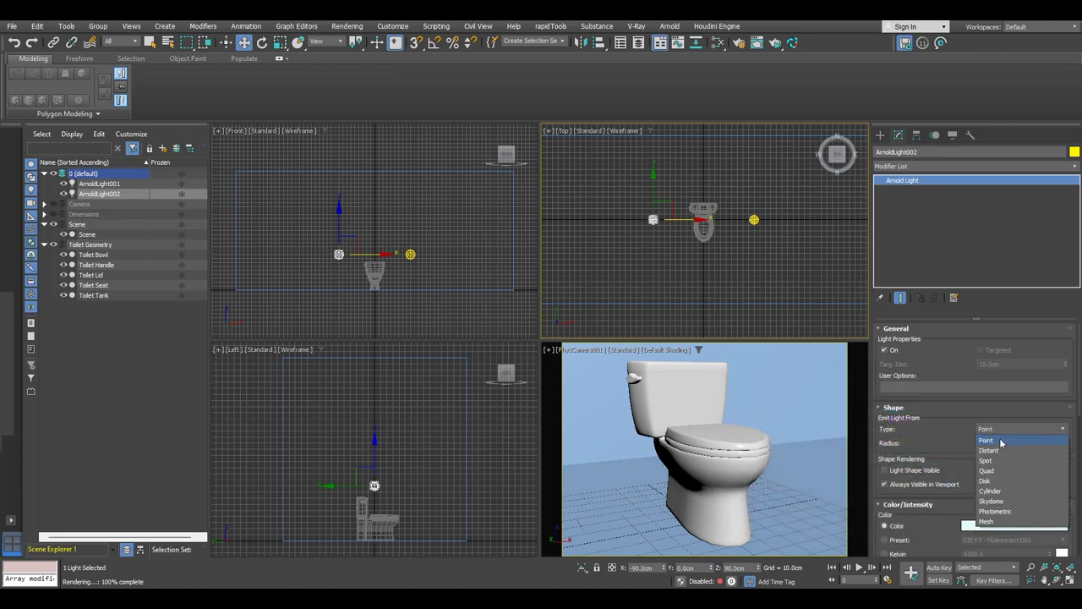
{"action": "left_click", "coordinate": [1000, 440]}
Check the second light's intensity settings, preview both lights in an ActiveShade render of the camera view, and close the preview.
{"action": "scroll", "coordinate": [994, 465], "scroll_direction": "down", "scroll_amount": 4}
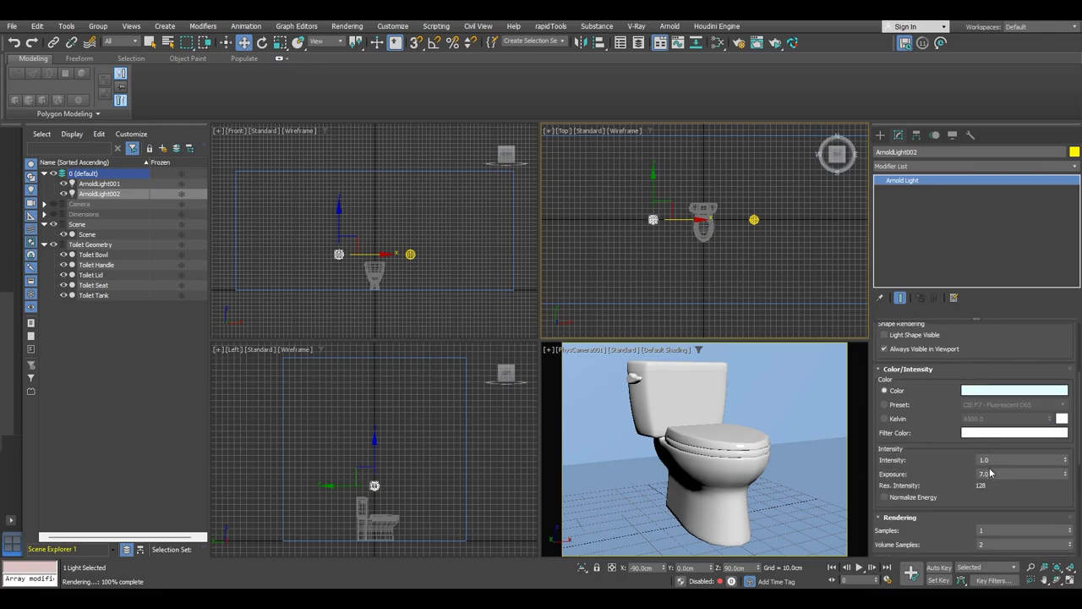
{"action": "scroll", "coordinate": [991, 472], "scroll_direction": "down", "scroll_amount": 1}
{"action": "left_click", "coordinate": [950, 445]}
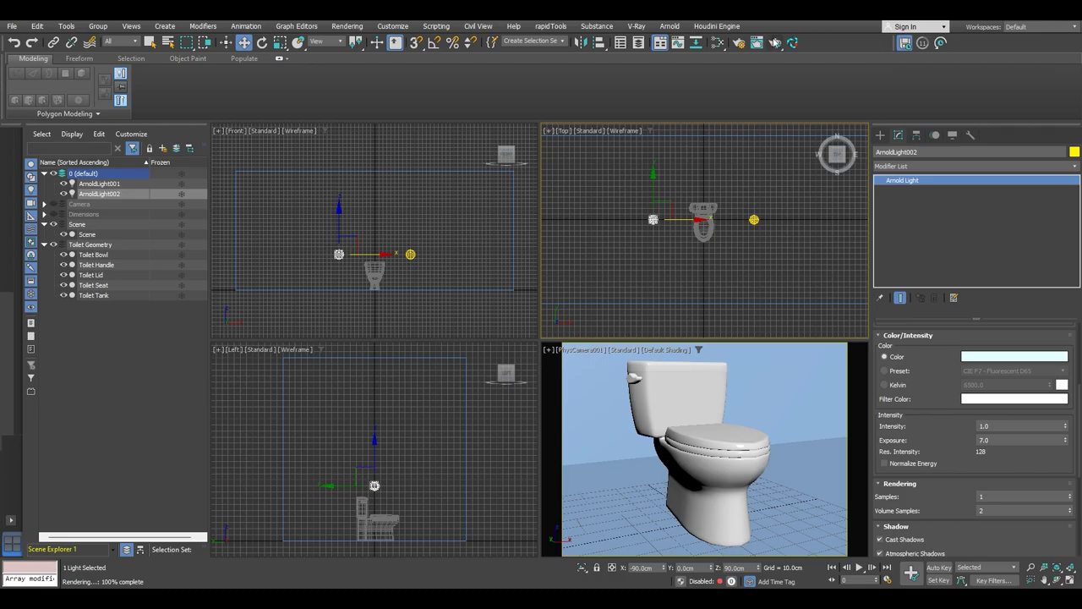
{"action": "left_click", "coordinate": [775, 43]}
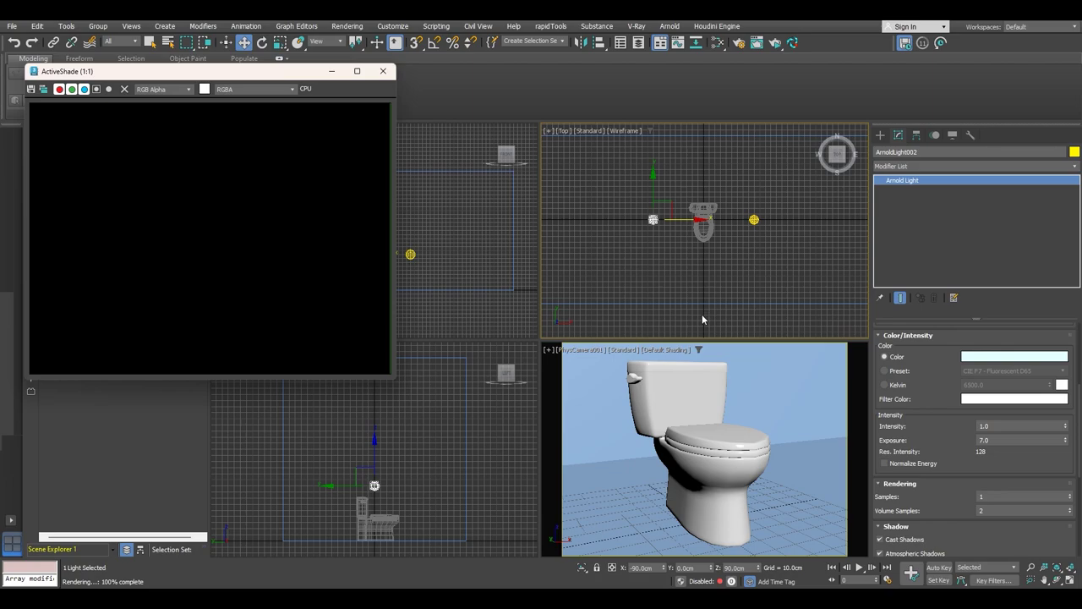
{"action": "left_click", "coordinate": [760, 396]}
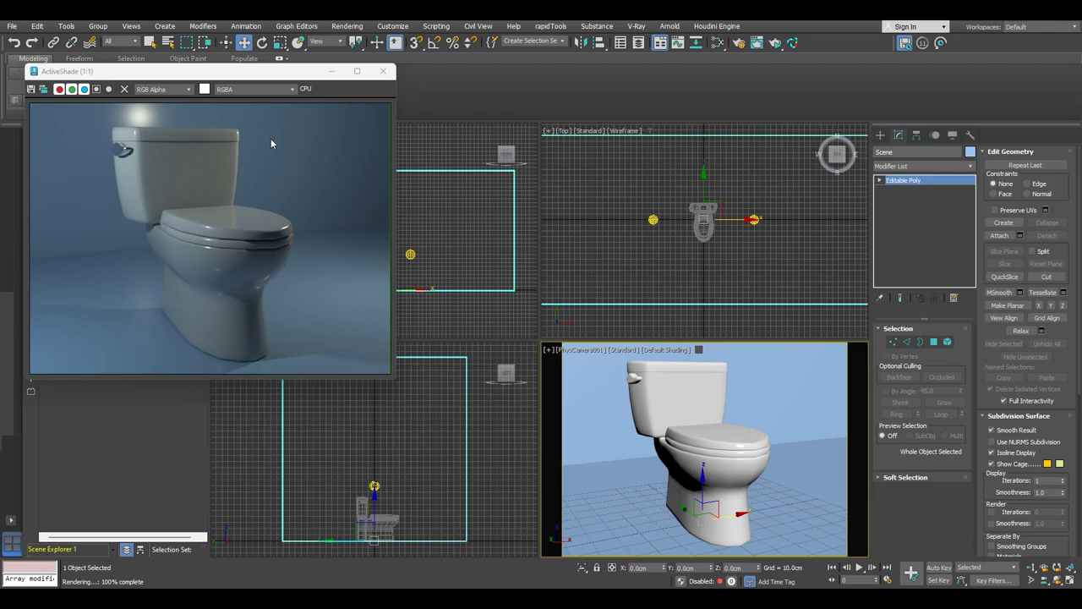
{"action": "left_click", "coordinate": [384, 72]}
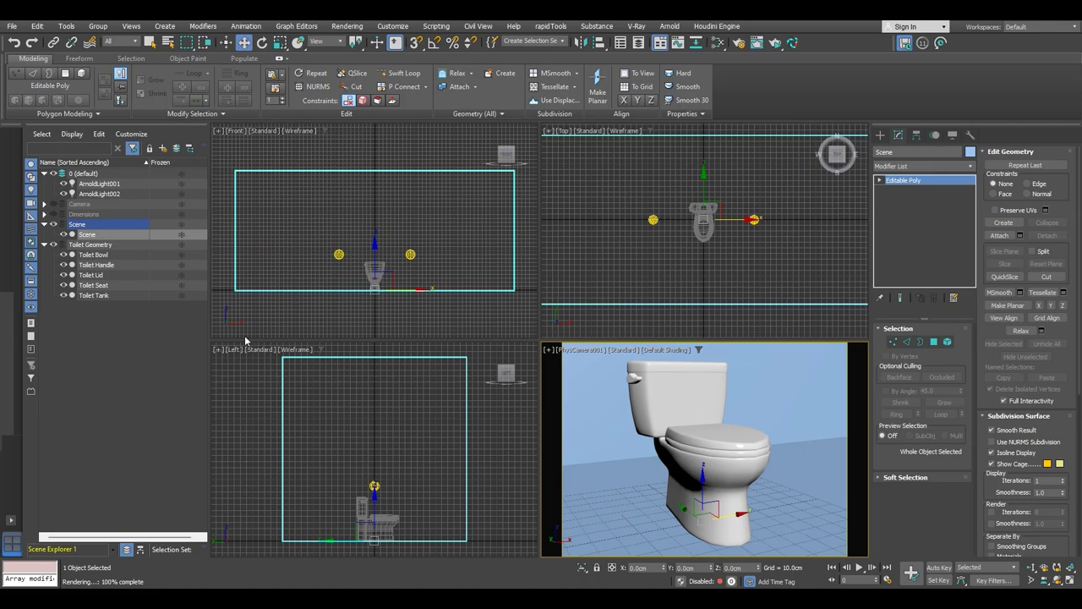
Move ArnoldLight001 and ArnoldLight002 together onto a new layer named Lights.
{"action": "left_click", "coordinate": [97, 184]}
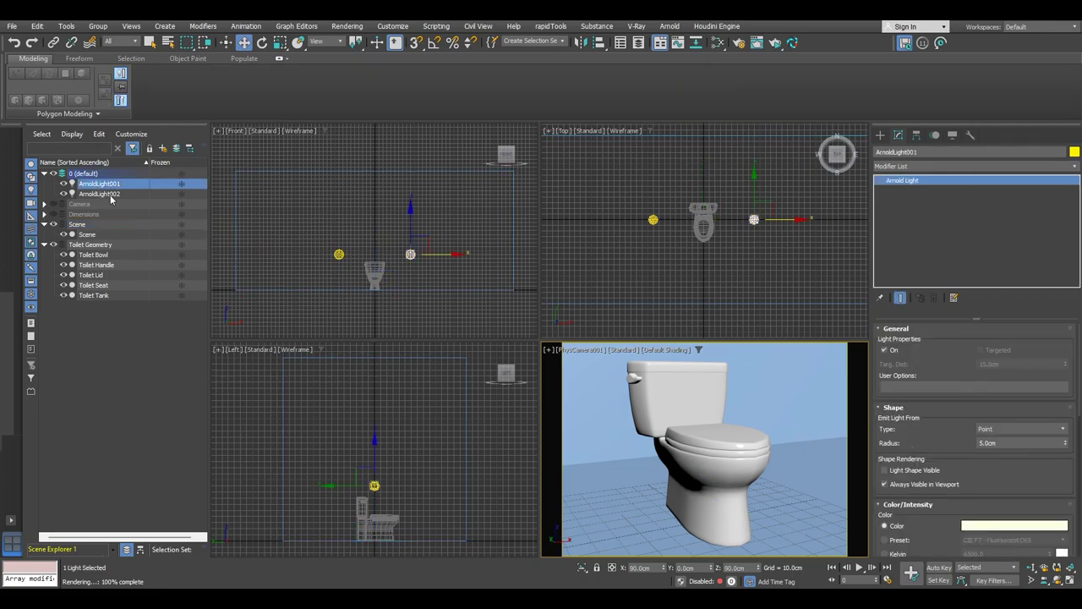
{"action": "left_click", "coordinate": [105, 194], "text": "ctrl"}
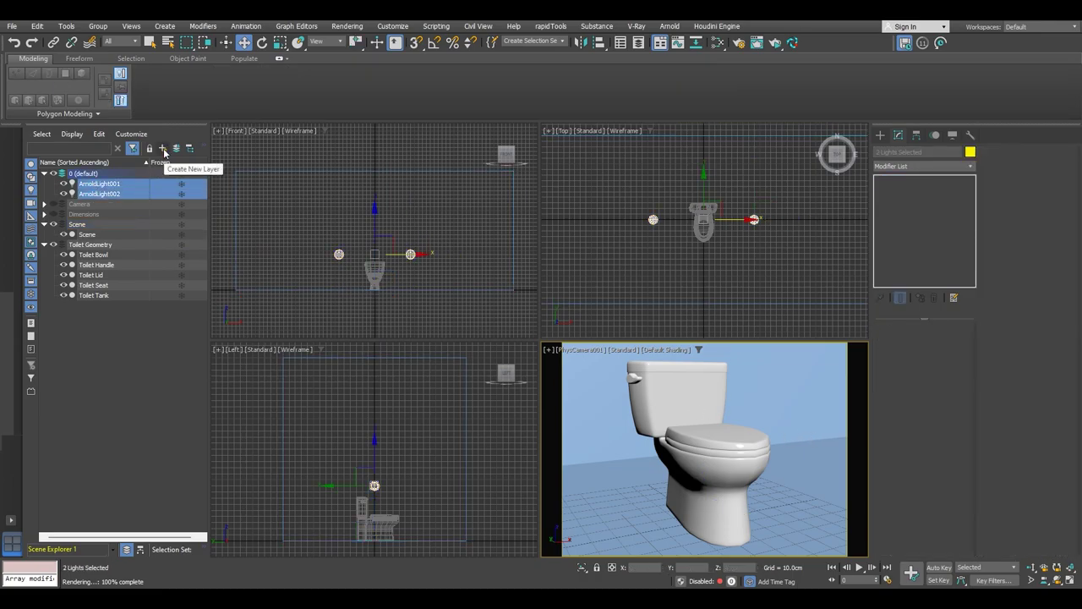
{"action": "left_click", "coordinate": [164, 149]}
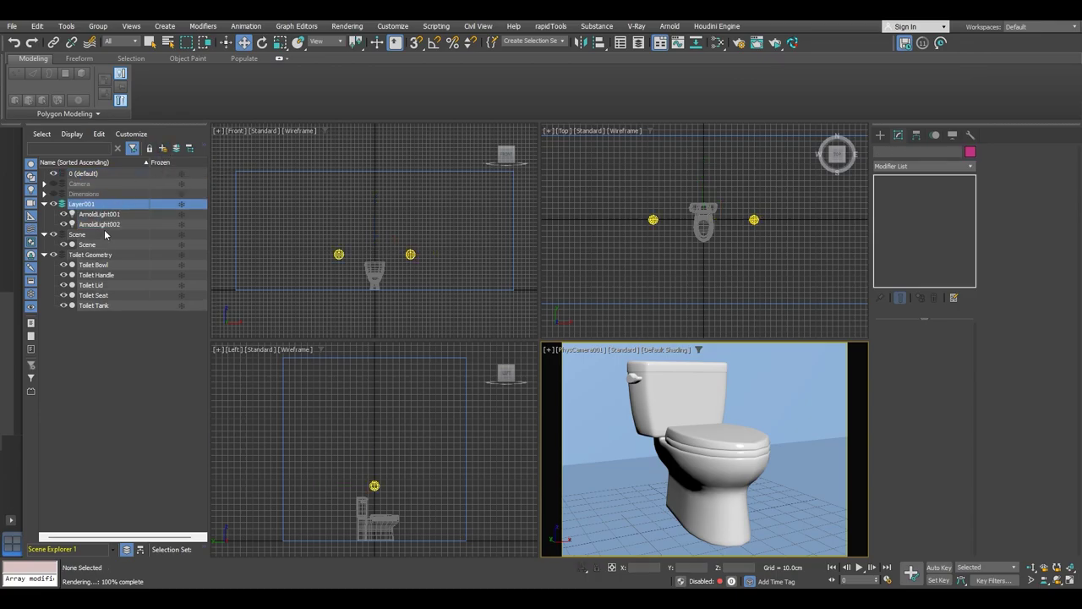
{"action": "type", "text": "Lights"}
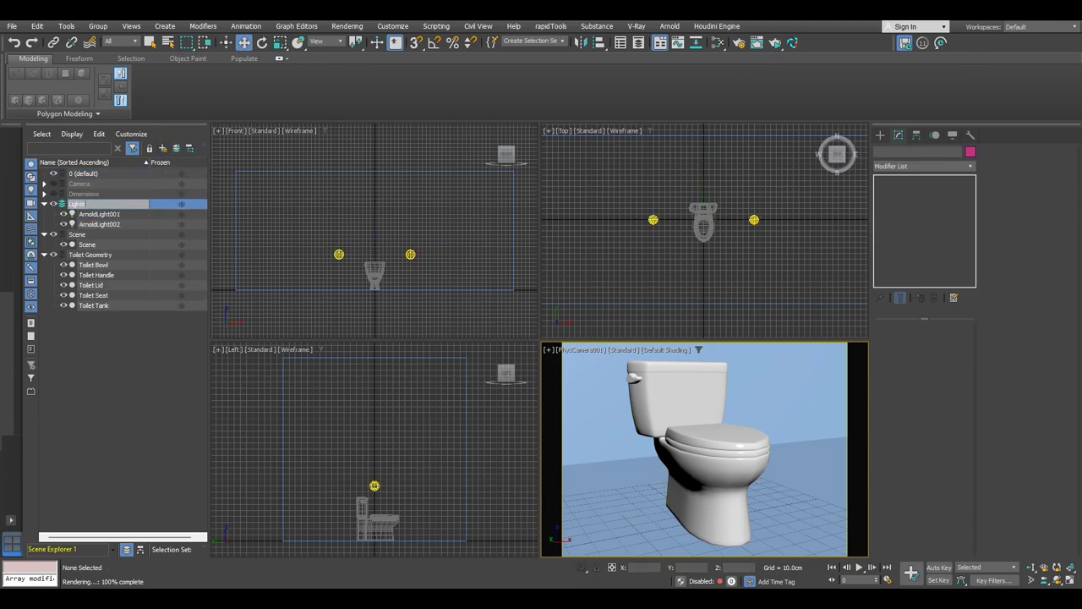
{"action": "key", "text": "Return"}
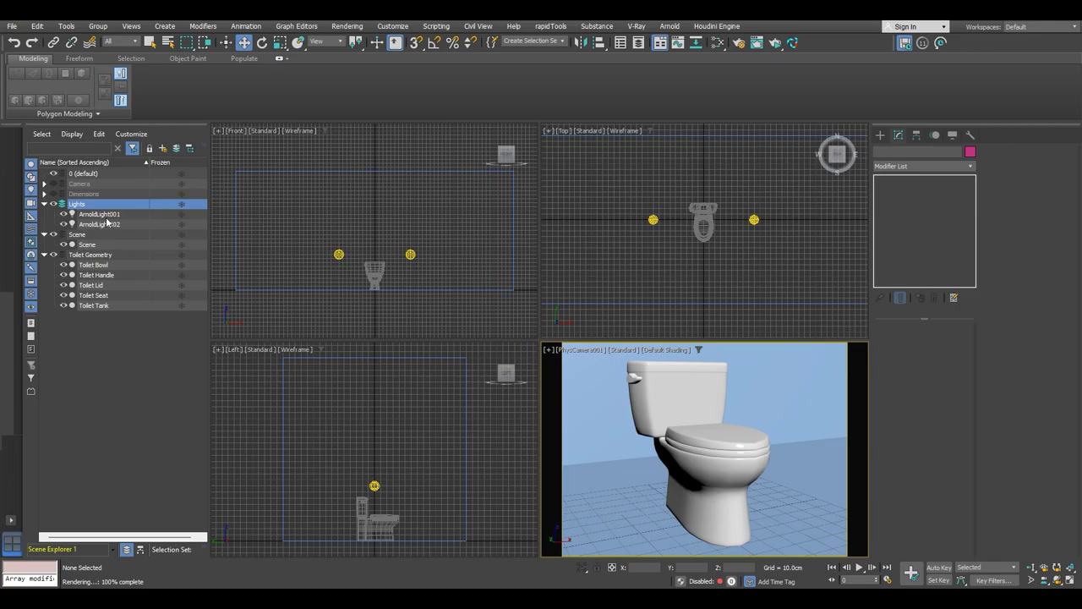
Set the intensity of both ArnoldLight001 and ArnoldLight002 to 2.0.
{"action": "left_click", "coordinate": [106, 216]}
{"action": "scroll", "coordinate": [1046, 456], "scroll_direction": "down", "scroll_amount": 4}
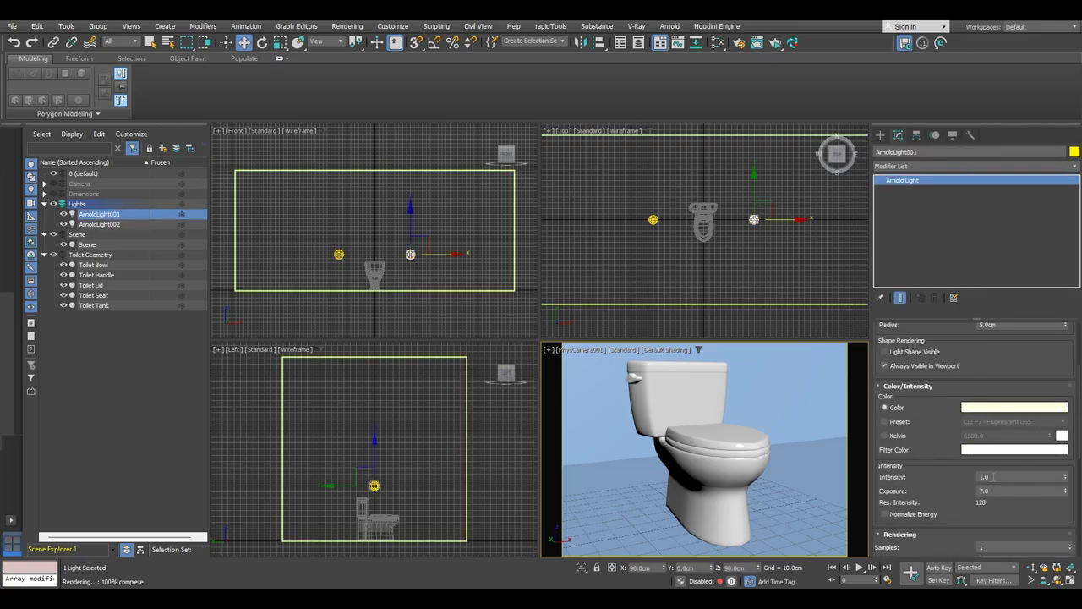
{"action": "double_click", "coordinate": [994, 477]}
{"action": "type", "text": "2"}
{"action": "key", "text": "Return"}
{"action": "left_click", "coordinate": [100, 224]}
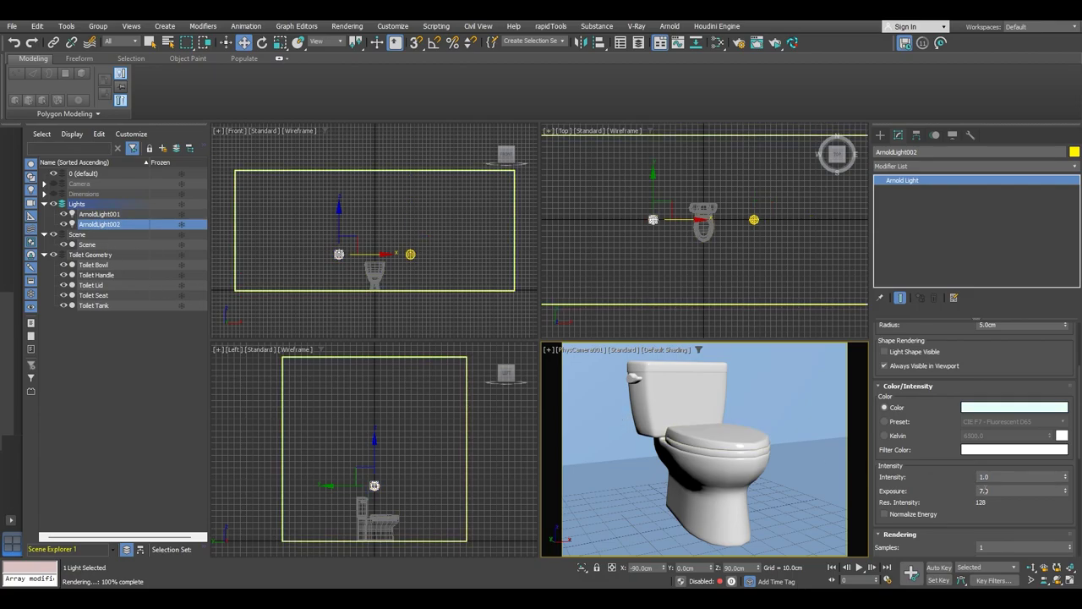
{"action": "double_click", "coordinate": [999, 477]}
{"action": "type", "text": "2"}
{"action": "key", "text": "Return"}
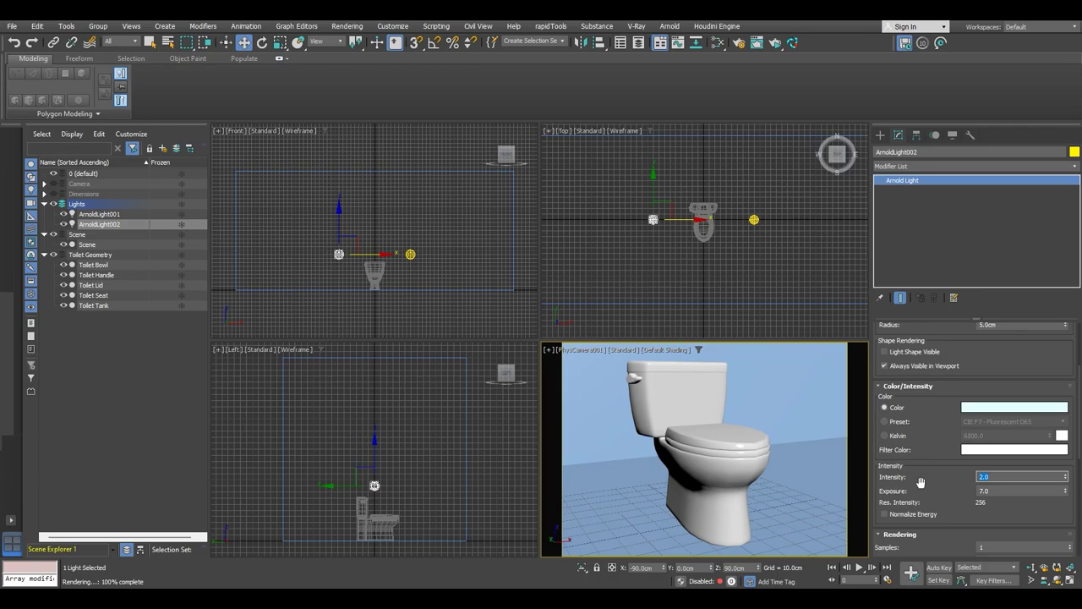
Clear the selection and place the new ActiveShade render beside the cloned earlier render to compare their brightness.
{"action": "left_click", "coordinate": [167, 357]}
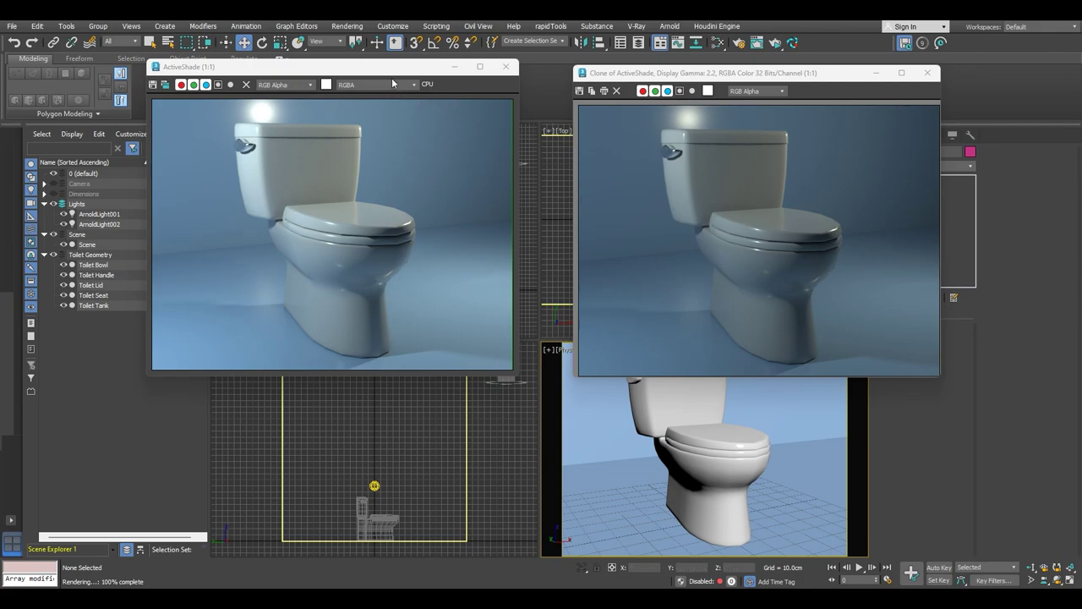
{"action": "left_click_drag", "start_coordinate": [392, 67], "coordinate": [329, 98]}
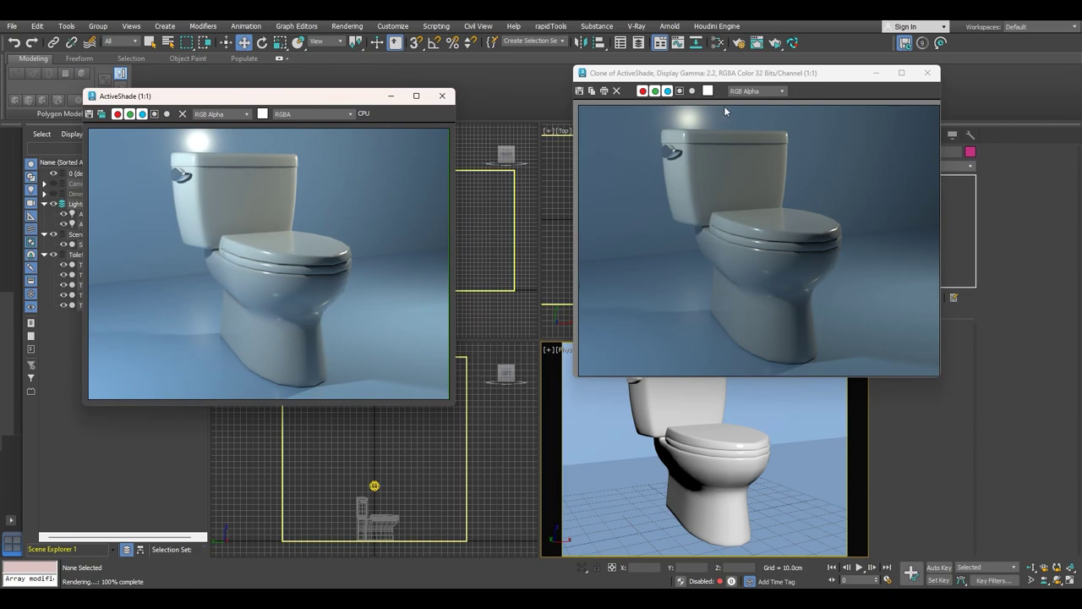
{"action": "left_click_drag", "start_coordinate": [740, 75], "coordinate": [629, 101]}
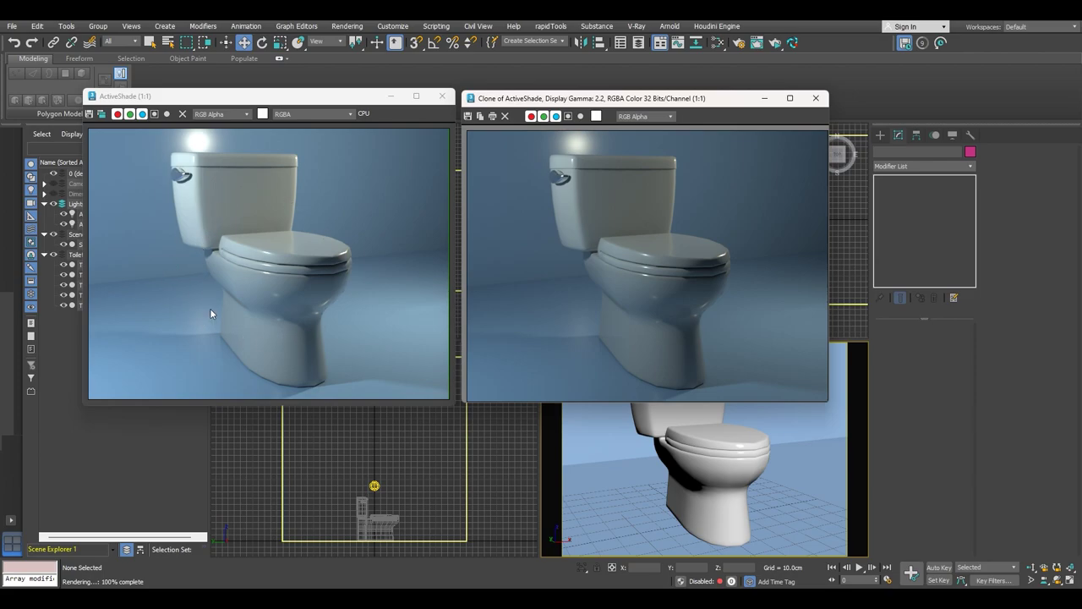
{"action": "left_click", "coordinate": [223, 332]}
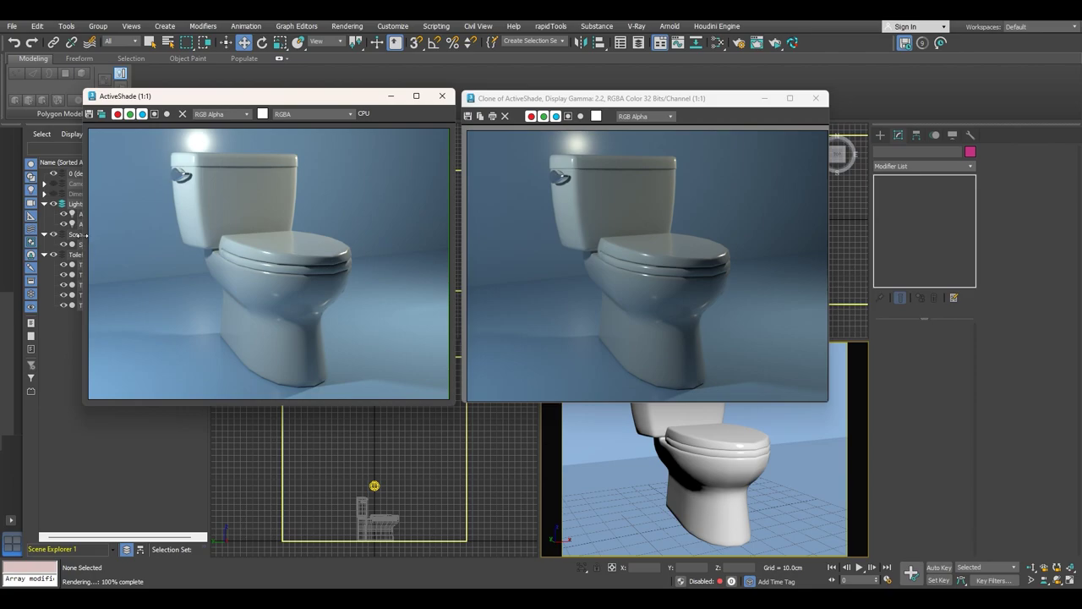
Turn off Always Visible in Viewport for ArnoldLight001 while the ActiveShade render stays open.
{"action": "left_click", "coordinate": [77, 214]}
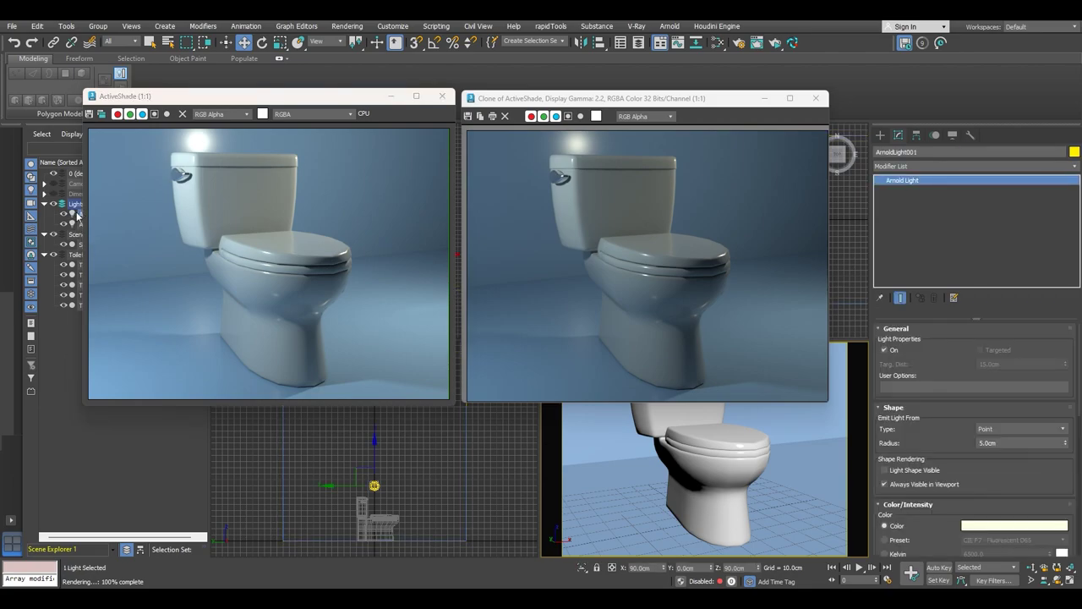
{"action": "scroll", "coordinate": [984, 454], "scroll_direction": "down", "scroll_amount": 5}
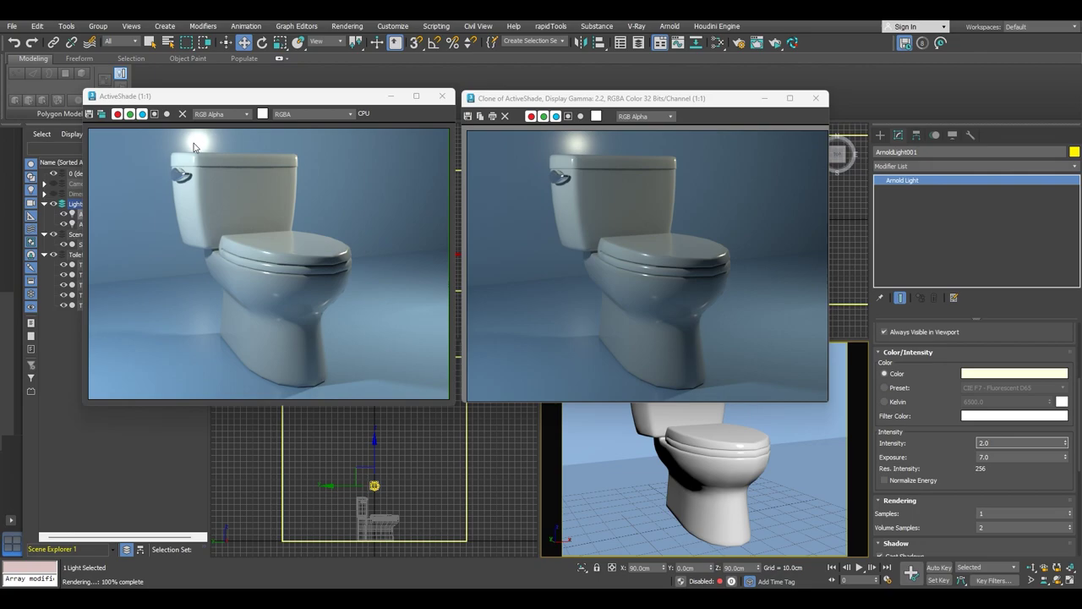
{"action": "left_click", "coordinate": [884, 332]}
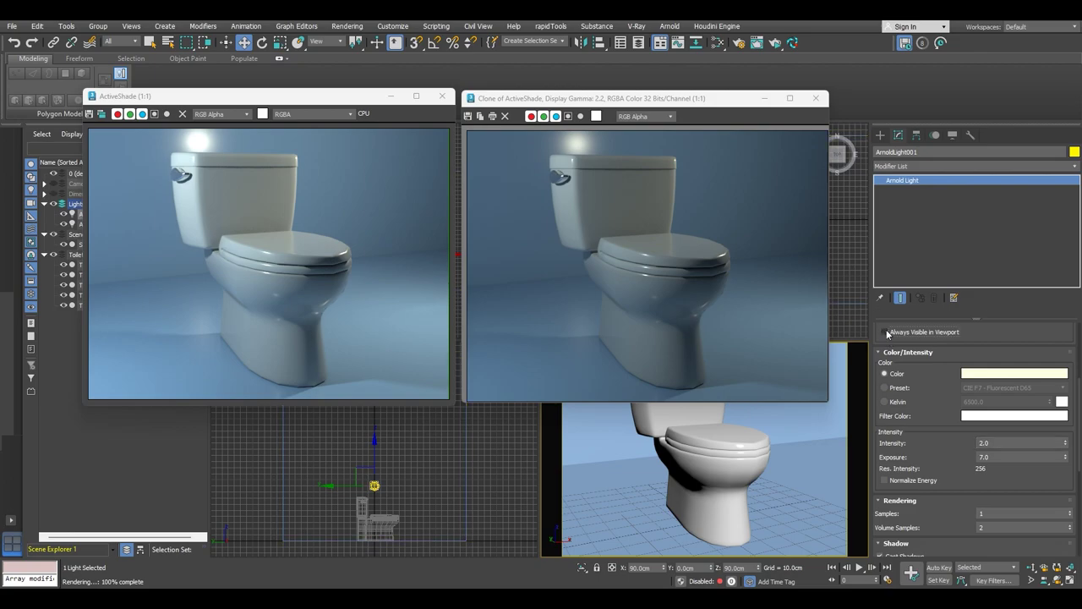
Switch Light Shape Visible on and back off for ArnoldLight001 while the ActiveShade render stays open.
{"action": "scroll", "coordinate": [932, 405], "scroll_direction": "up", "scroll_amount": 1}
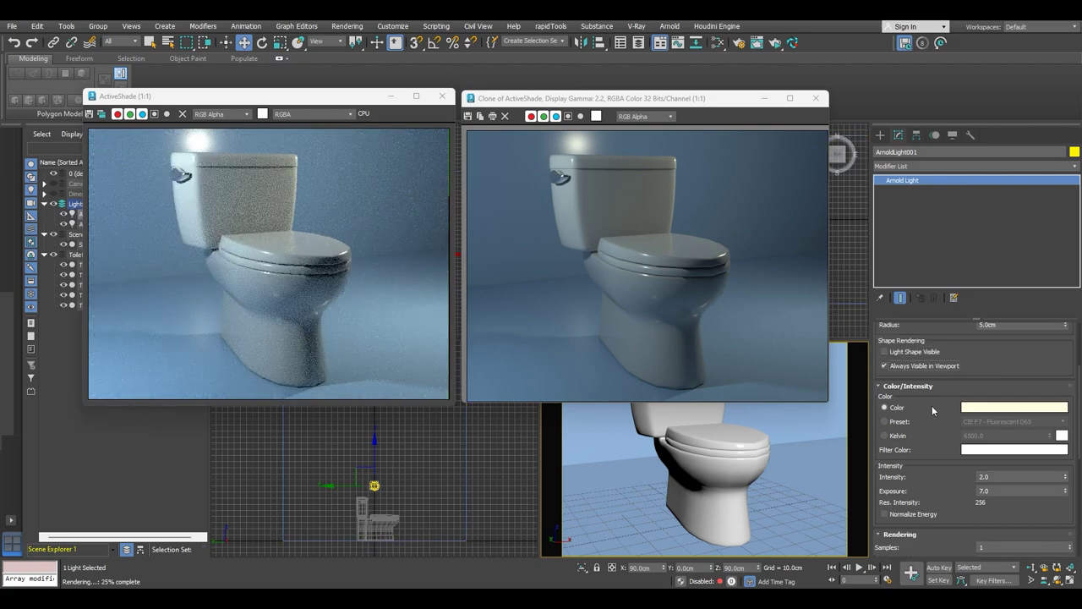
{"action": "scroll", "coordinate": [932, 405], "scroll_direction": "up", "scroll_amount": 1}
{"action": "left_click", "coordinate": [886, 386]}
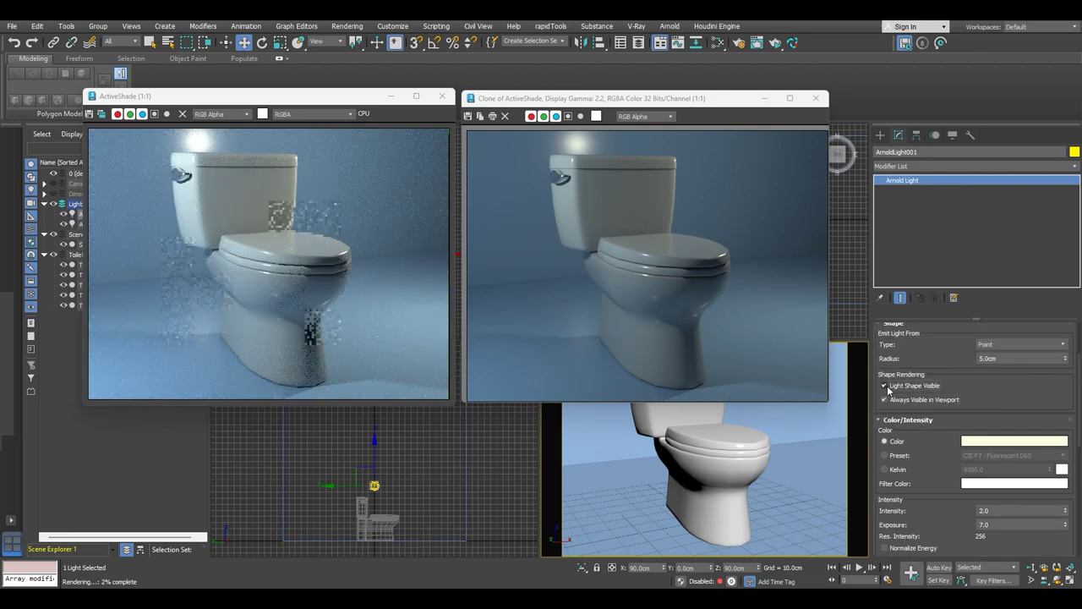
{"action": "left_click", "coordinate": [885, 386]}
Switch ArnoldLight001 off and back on to compare its contribution in the ActiveShade render.
{"action": "scroll", "coordinate": [931, 408], "scroll_direction": "up", "scroll_amount": 1}
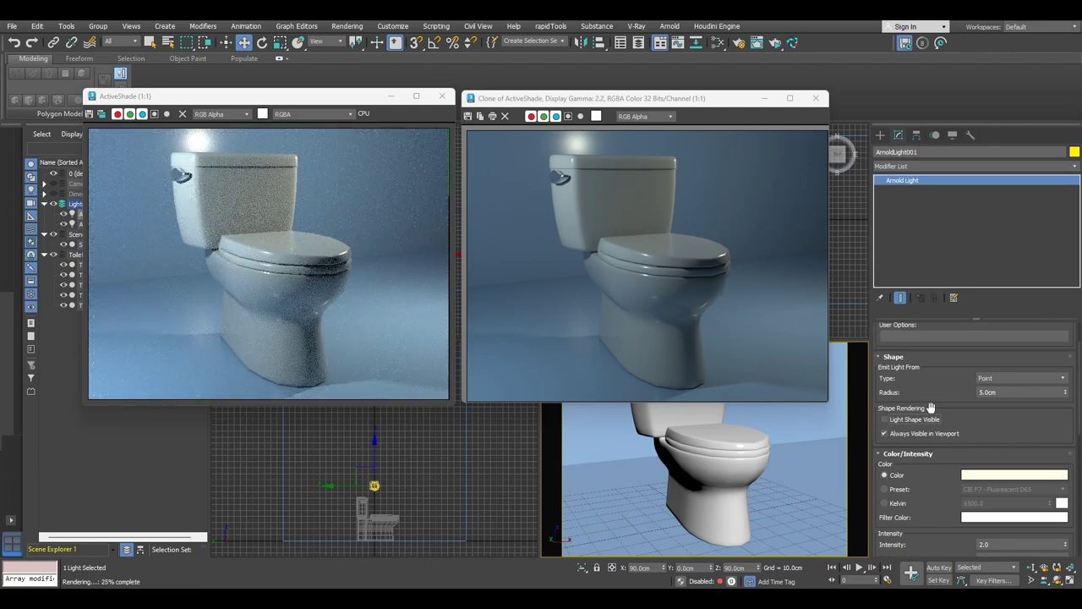
{"action": "scroll", "coordinate": [931, 407], "scroll_direction": "up", "scroll_amount": 1}
{"action": "scroll", "coordinate": [931, 409], "scroll_direction": "up", "scroll_amount": 1}
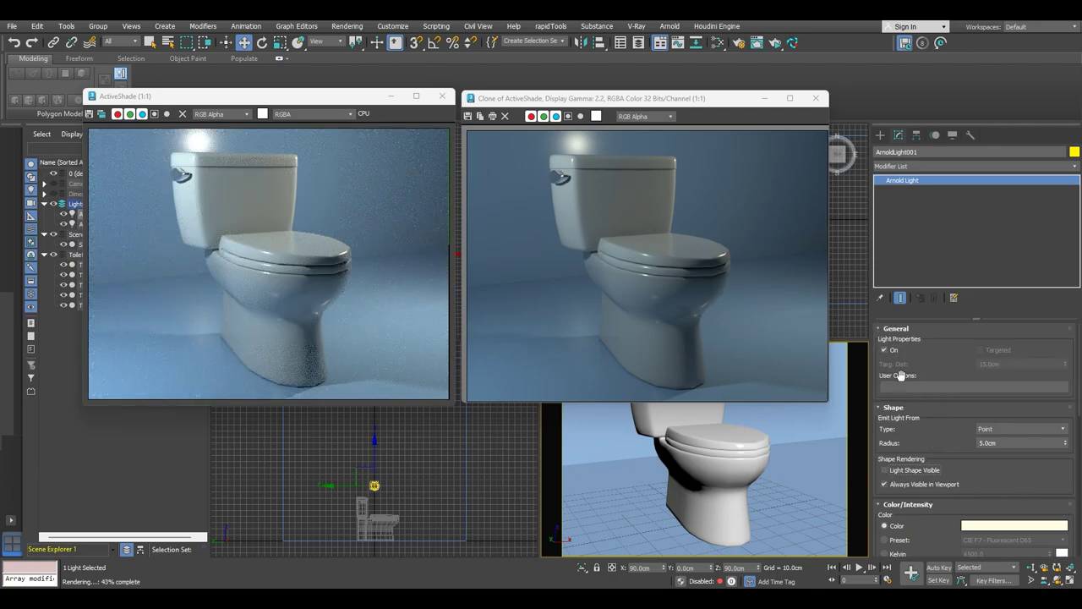
{"action": "left_click", "coordinate": [884, 350]}
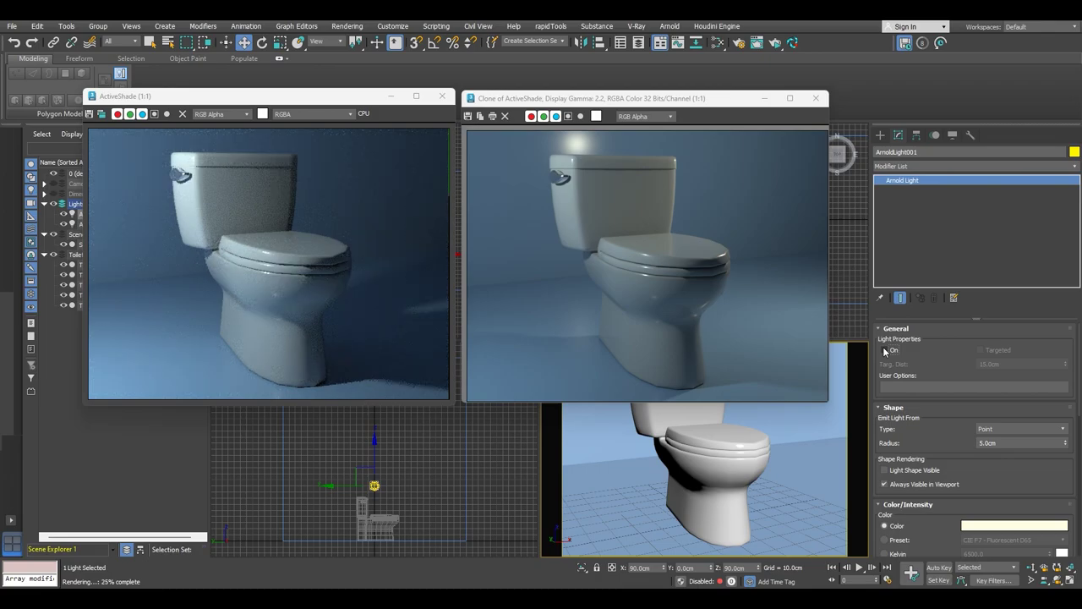
{"action": "left_click", "coordinate": [885, 349]}
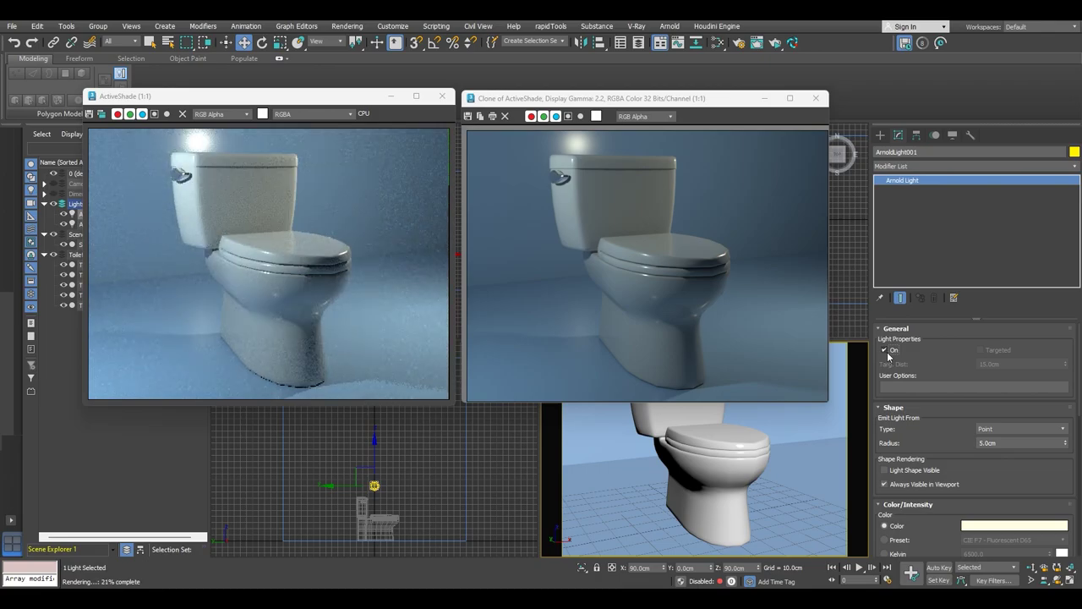
{"action": "scroll", "coordinate": [927, 415], "scroll_direction": "down", "scroll_amount": 1}
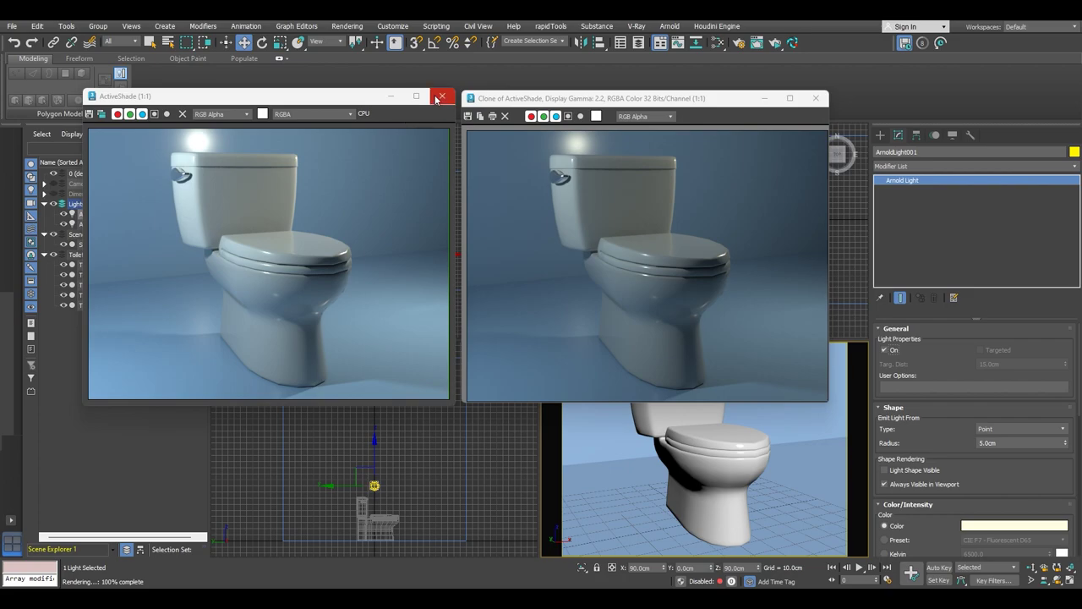
Close the ActiveShade render and its clone and clear the selection.
{"action": "left_click", "coordinate": [440, 96]}
{"action": "left_click", "coordinate": [816, 98]}
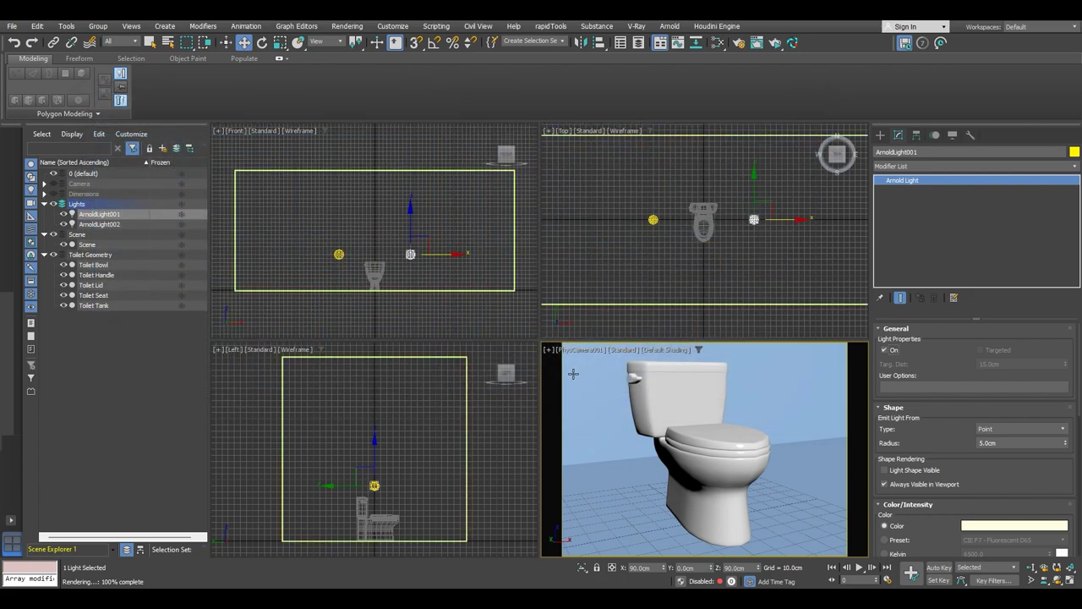
{"action": "left_click", "coordinate": [152, 378]}
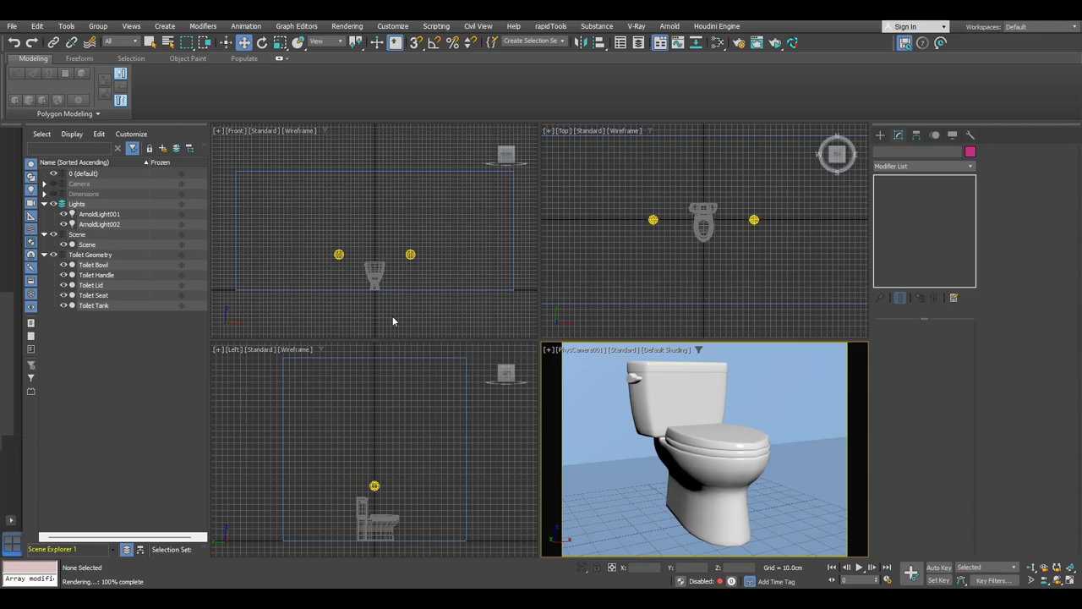
Create a third Arnold light in the Top view and place it at the origin with X, Y and Z at 0.
{"action": "left_click", "coordinate": [879, 136]}
{"action": "left_click", "coordinate": [915, 210]}
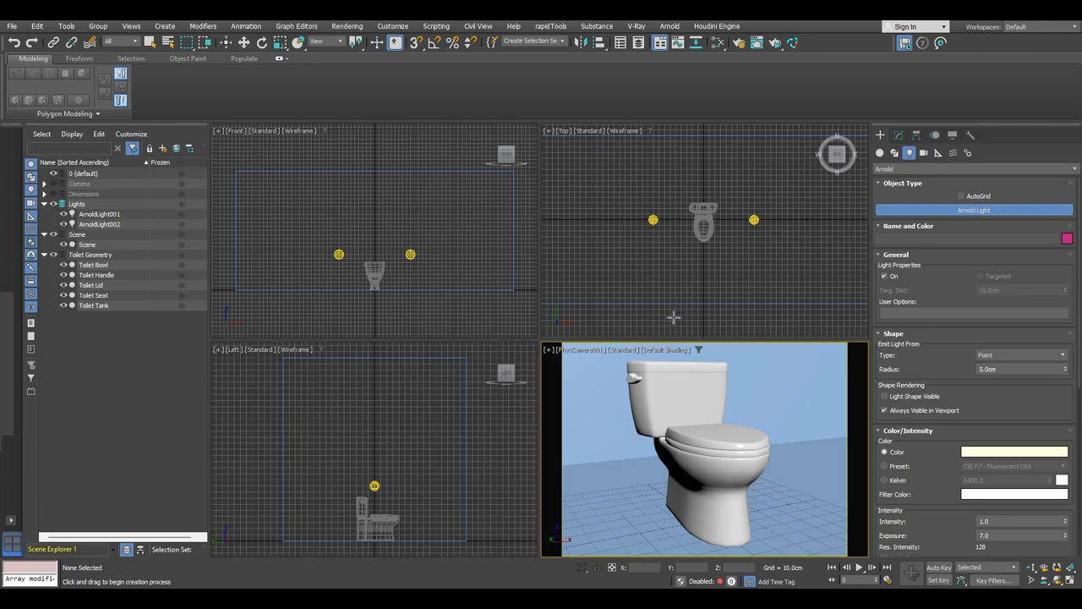
{"action": "left_click", "coordinate": [703, 318]}
{"action": "key", "text": "w"}
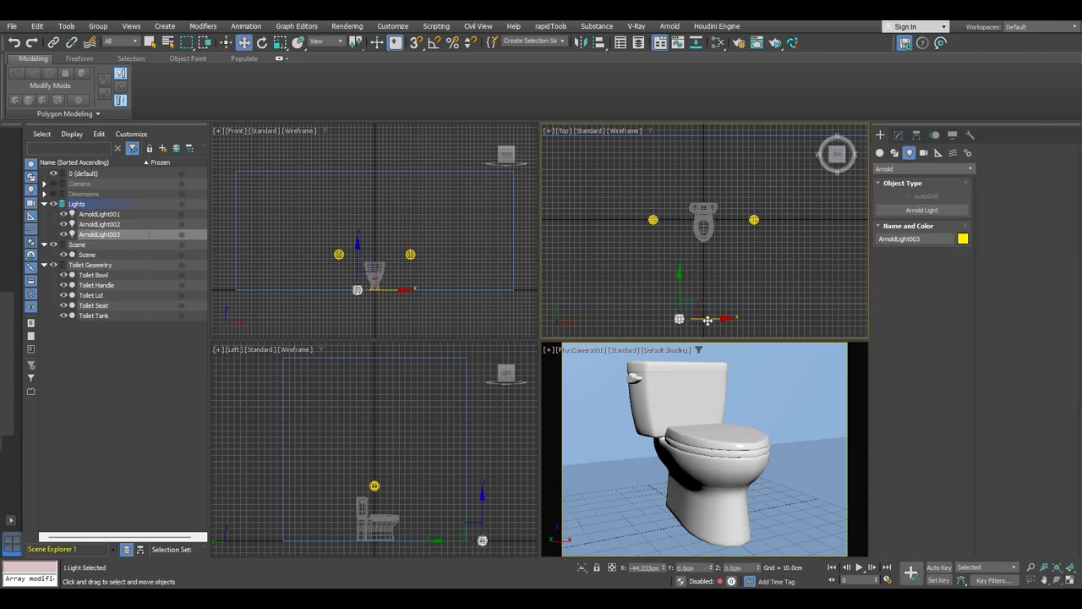
{"action": "key", "text": "s"}
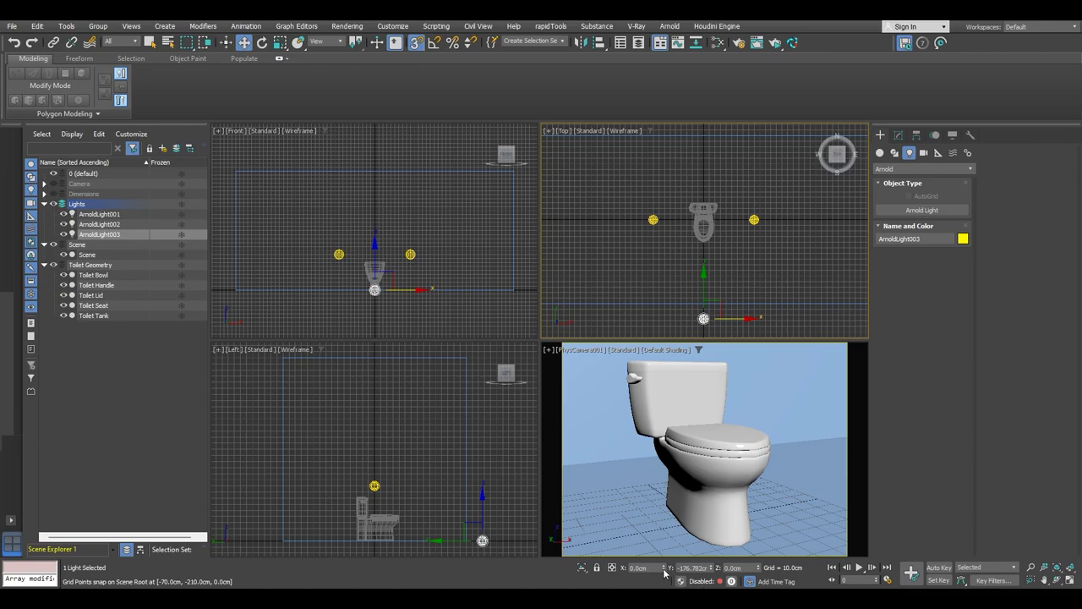
{"action": "right_click", "coordinate": [713, 569]}
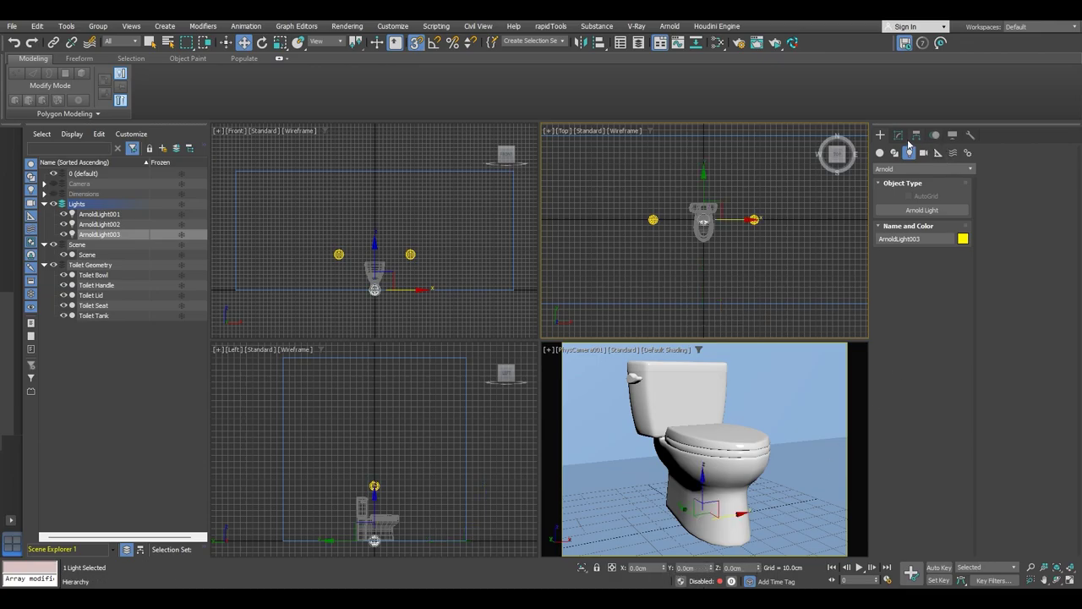
Change ArnoldLight003 to the Skydome type and set its resolution to 1200.
{"action": "left_click", "coordinate": [898, 135]}
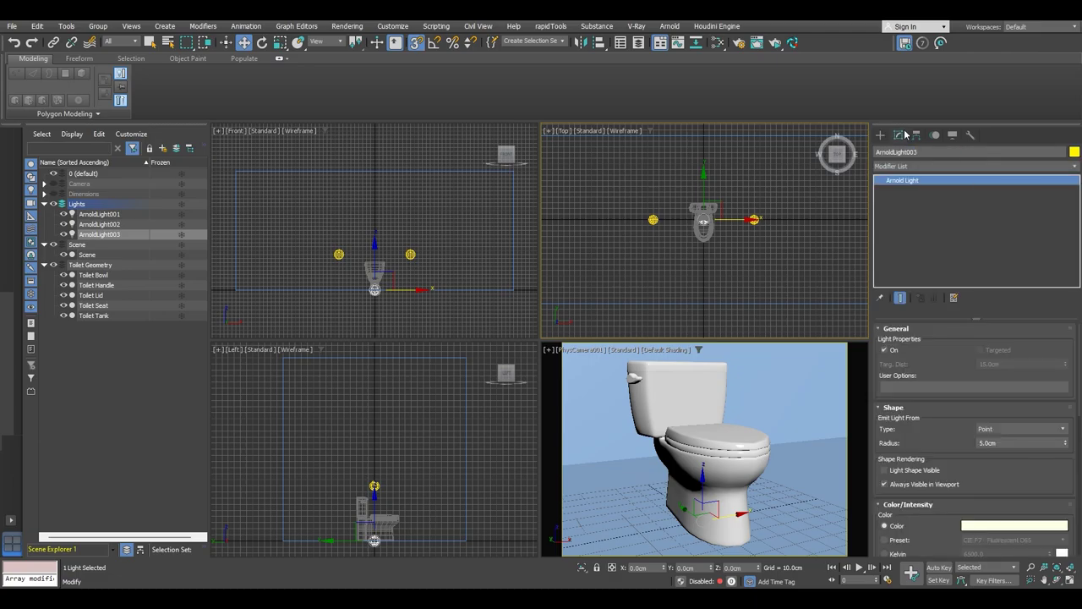
{"action": "left_click", "coordinate": [1003, 429]}
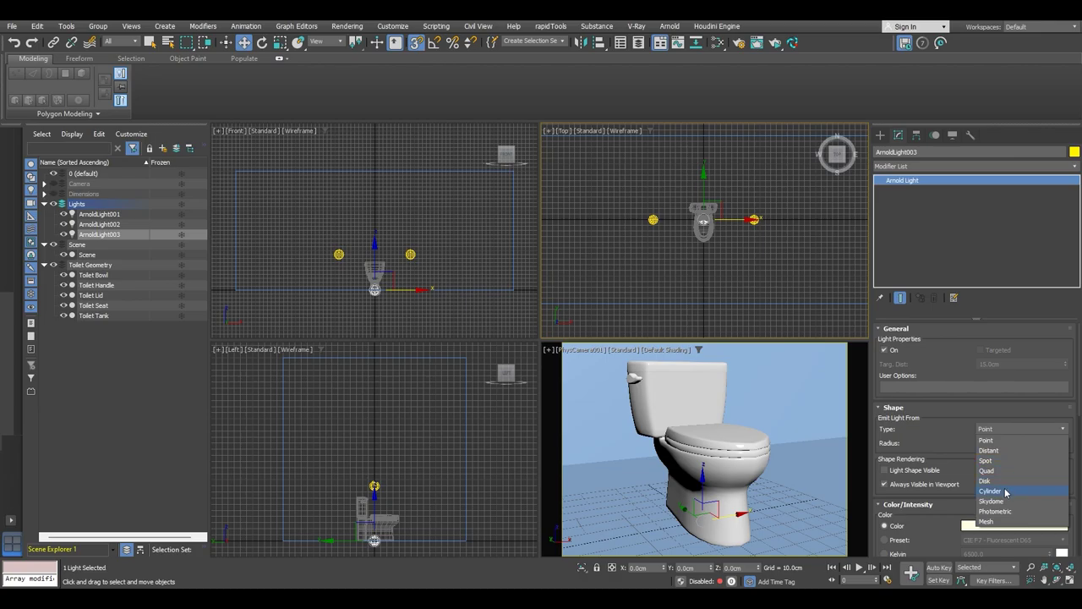
{"action": "left_click", "coordinate": [997, 502]}
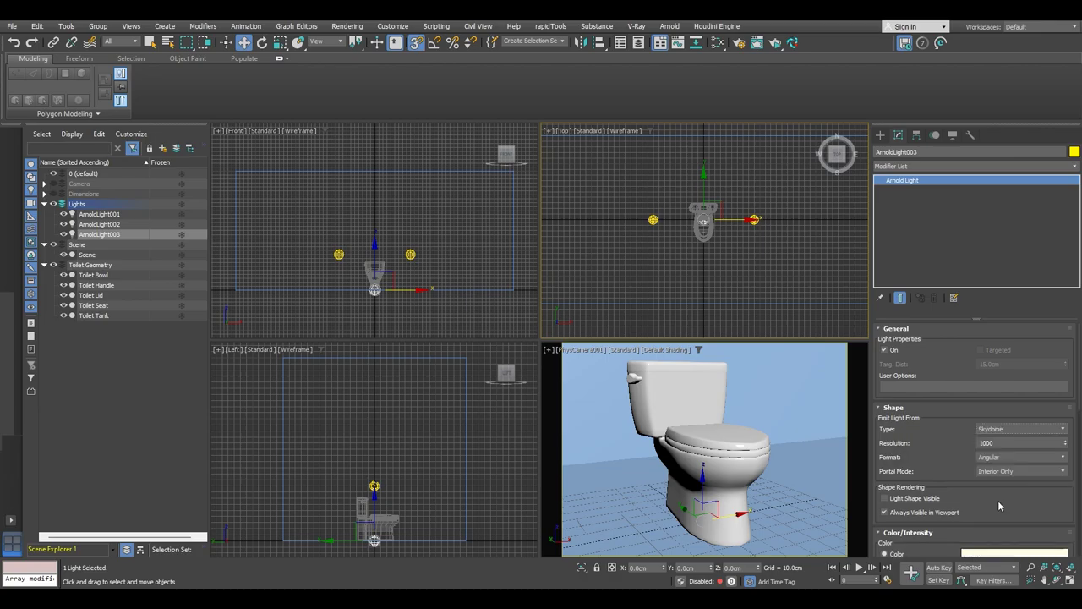
{"action": "double_click", "coordinate": [994, 442]}
{"action": "type", "text": "12"}
Examine the intensity and exposure settings of the skydome light beside the new and cloned renders.
{"action": "scroll", "coordinate": [925, 487], "scroll_direction": "down", "scroll_amount": 3}
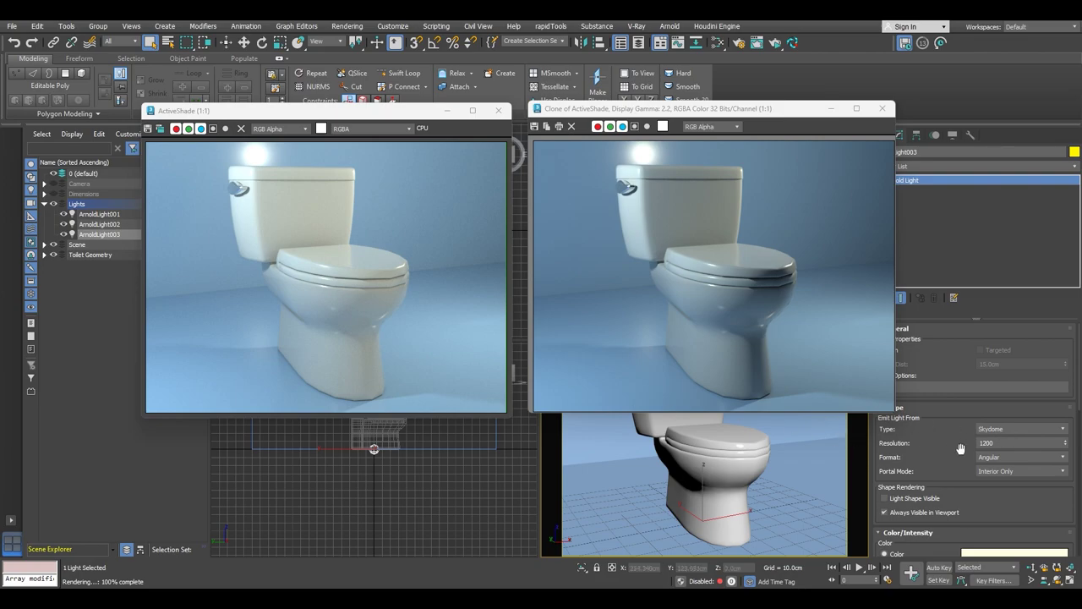
{"action": "scroll", "coordinate": [960, 448], "scroll_direction": "down", "scroll_amount": 2}
{"action": "scroll", "coordinate": [963, 453], "scroll_direction": "down", "scroll_amount": 5}
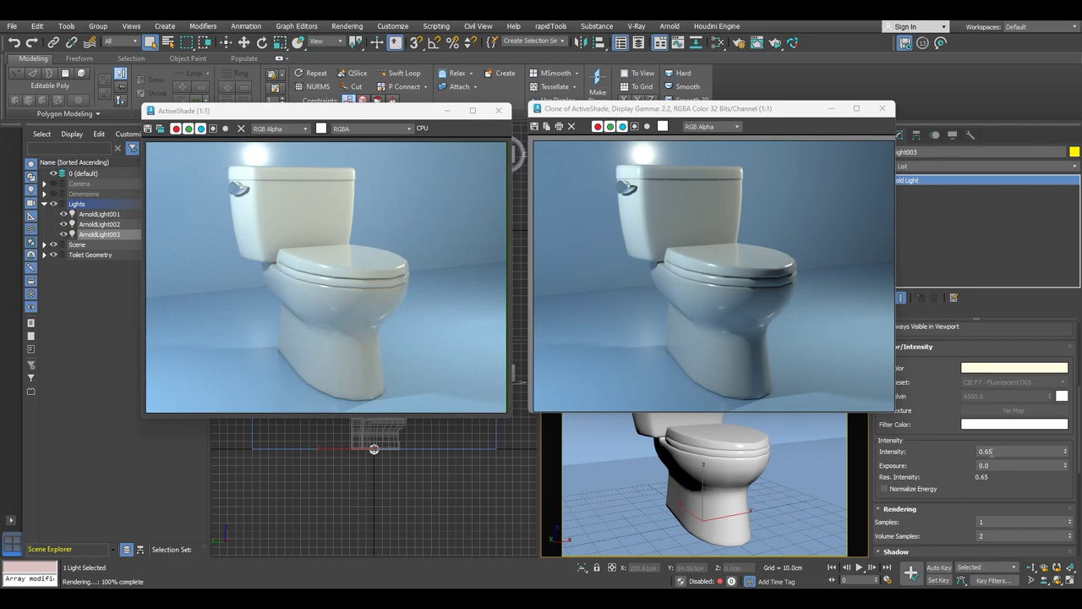
{"action": "double_click", "coordinate": [995, 452]}
{"action": "left_click", "coordinate": [958, 452]}
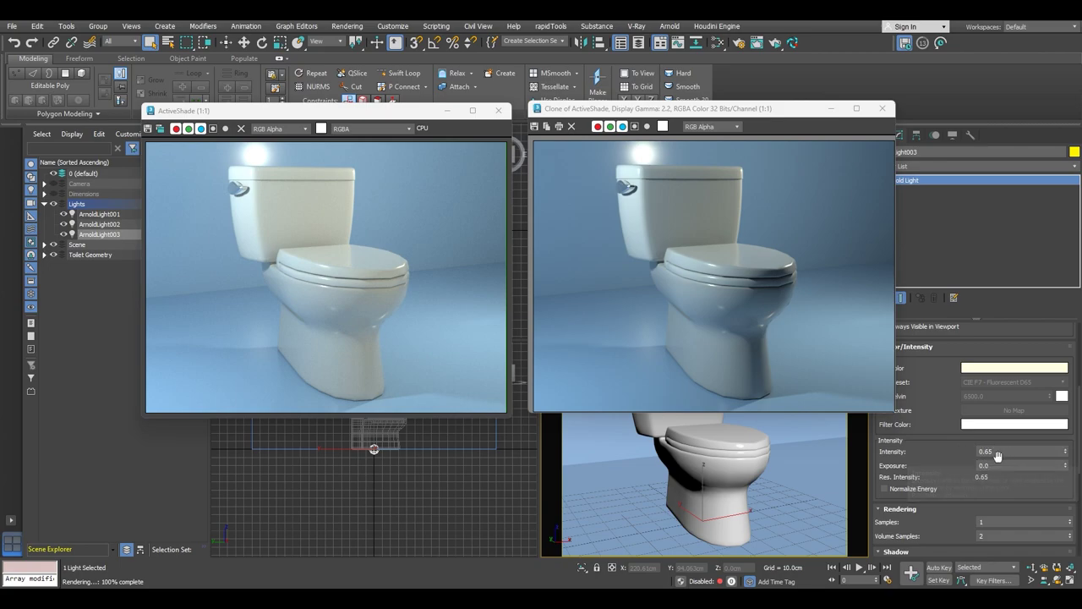
{"action": "double_click", "coordinate": [981, 452]}
{"action": "left_click", "coordinate": [944, 449]}
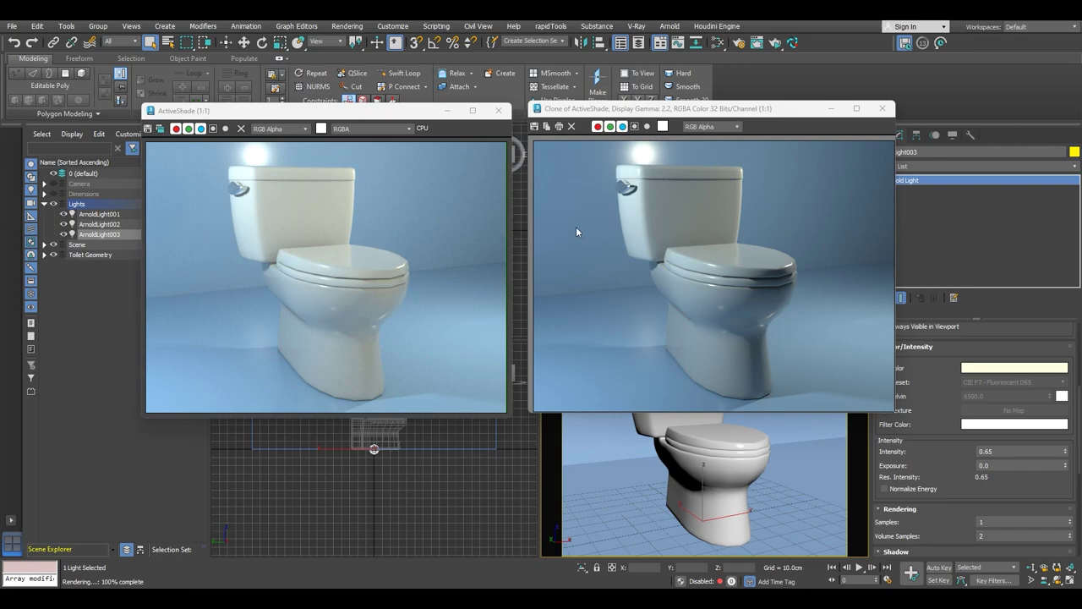
Close both render windows and select the Scene backdrop in the camera view.
{"action": "left_click", "coordinate": [882, 109]}
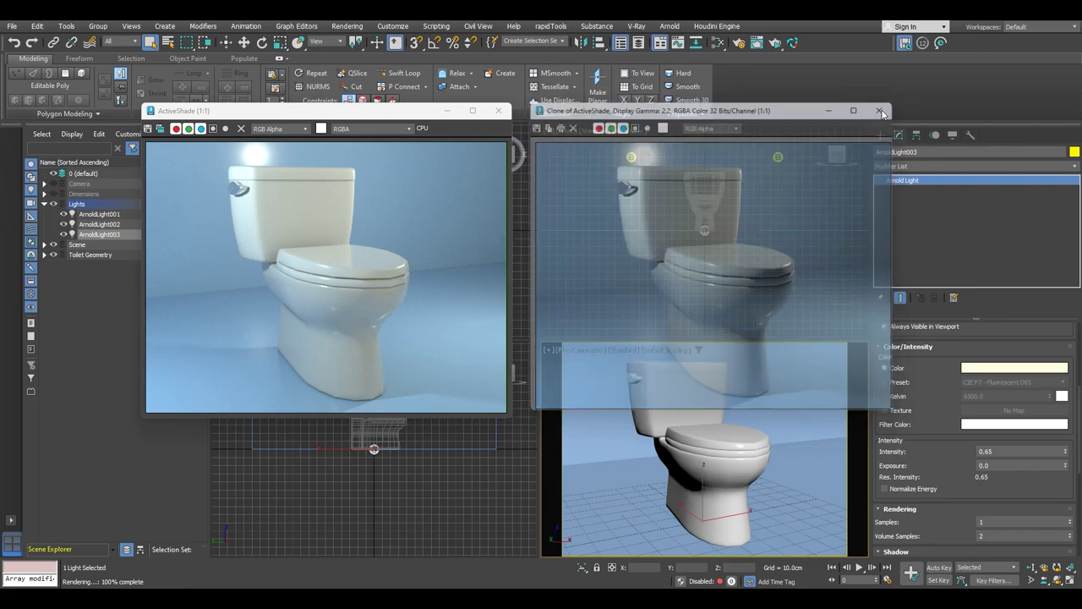
{"action": "left_click", "coordinate": [498, 110]}
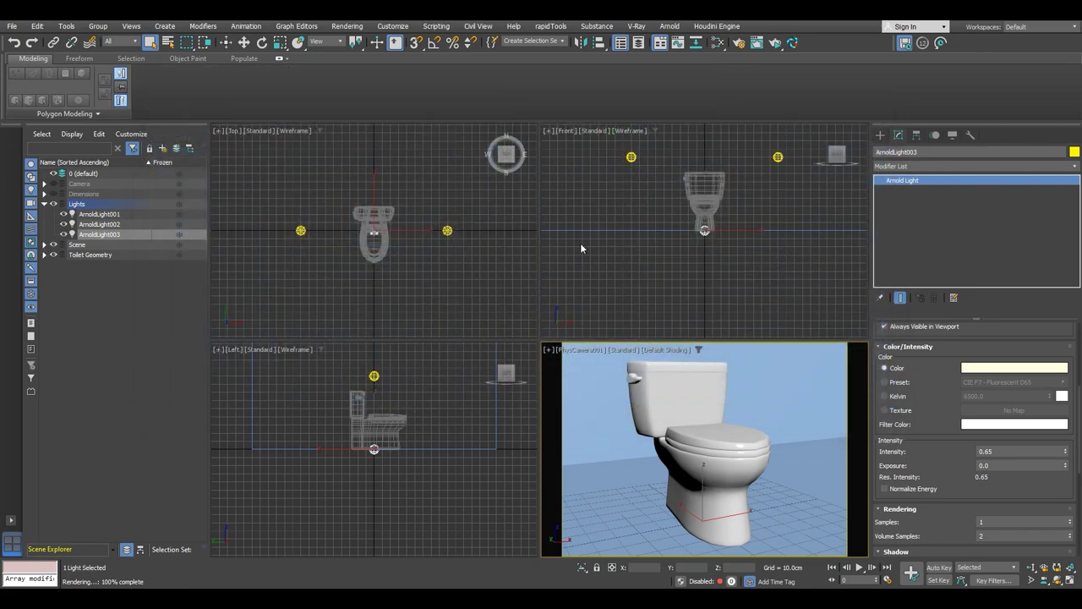
{"action": "left_click", "coordinate": [597, 391]}
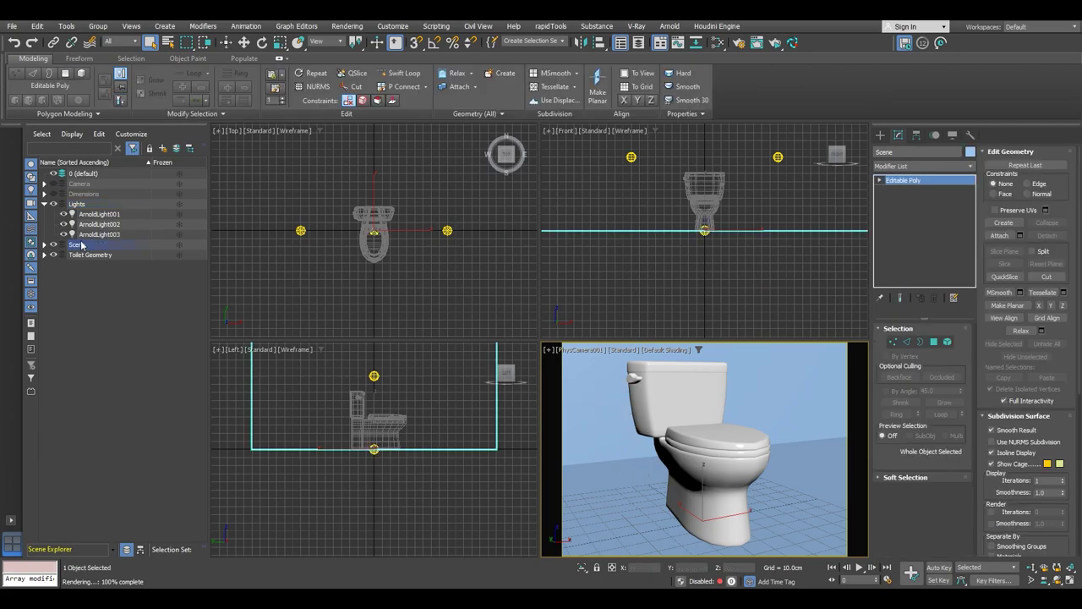
Hide and collapse the Lights layer, and expand the Scene layer with nothing selected.
{"action": "left_click", "coordinate": [44, 203]}
{"action": "left_click", "coordinate": [44, 214]}
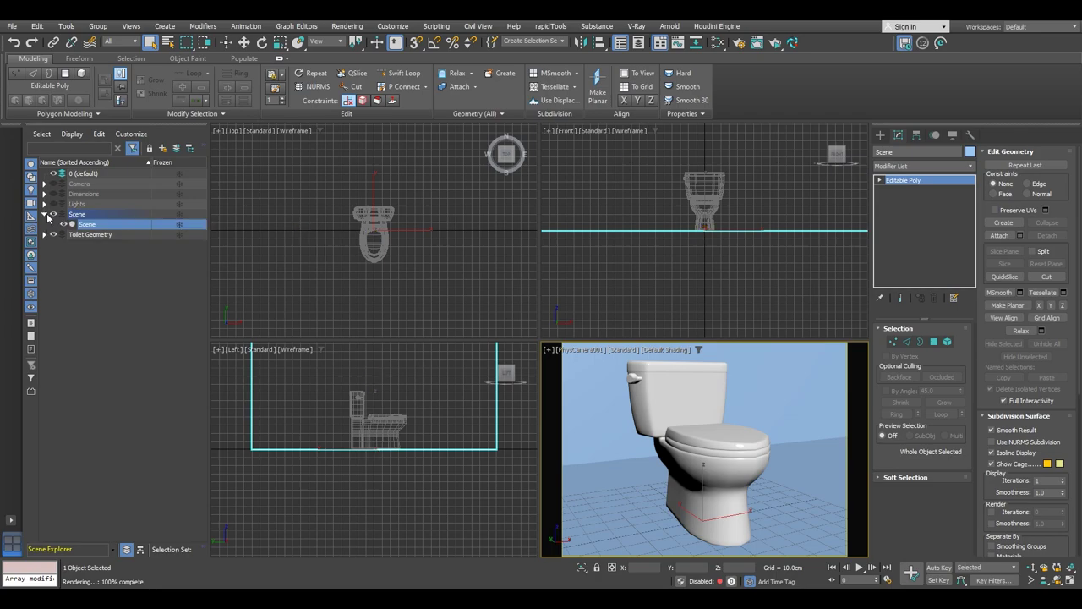
{"action": "left_click", "coordinate": [143, 377]}
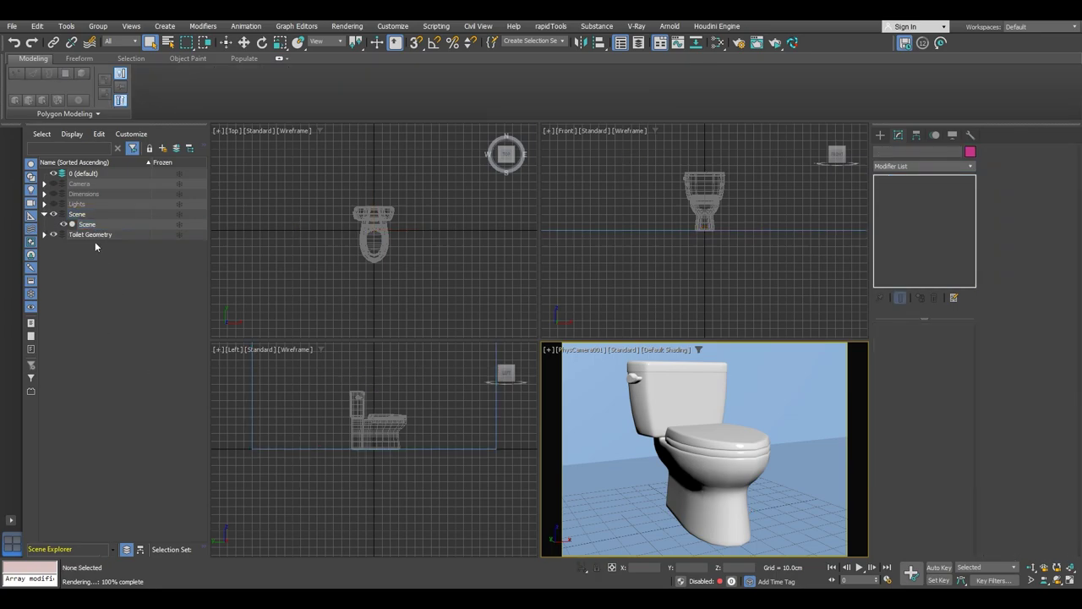
Select the Scene object's edge between floor and back wall, and maximize the camera view with edged faces shown.
{"action": "left_click", "coordinate": [88, 224]}
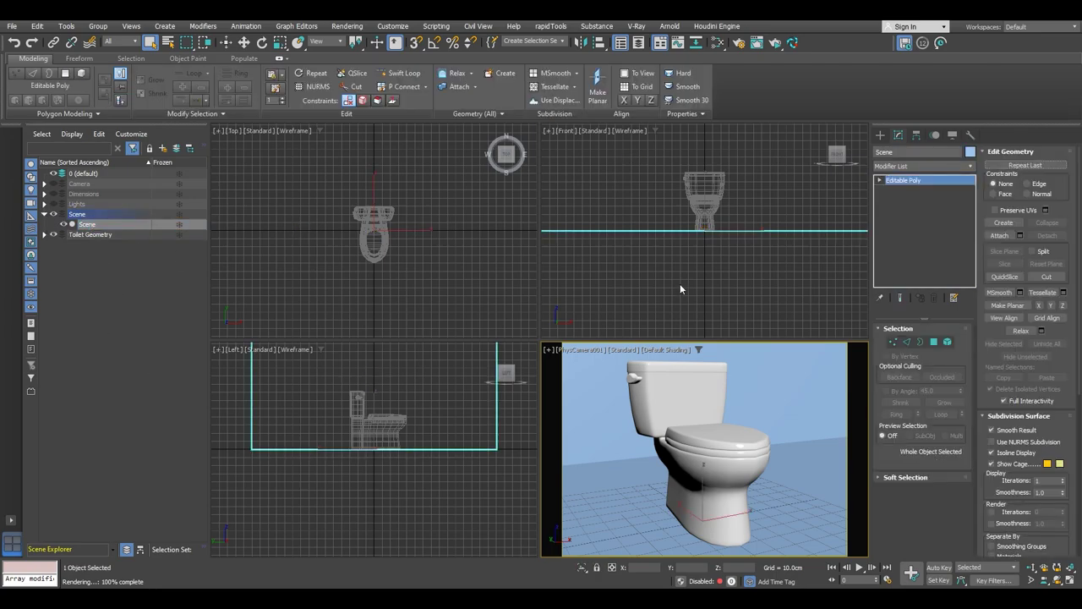
{"action": "left_click", "coordinate": [908, 341]}
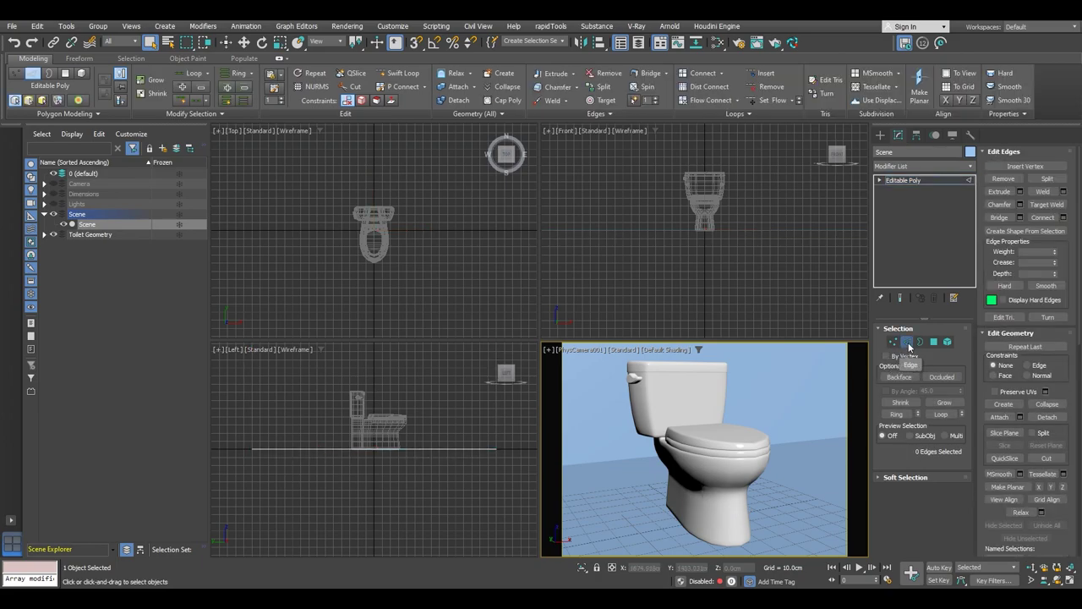
{"action": "left_click", "coordinate": [798, 438]}
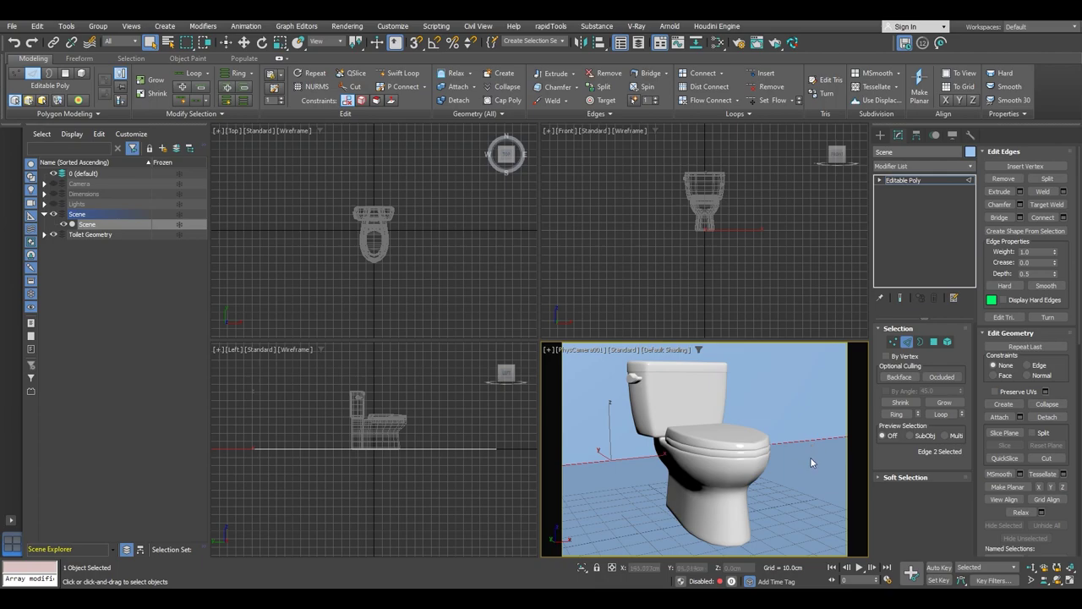
{"action": "key", "text": "F4"}
{"action": "key", "text": "alt+w"}
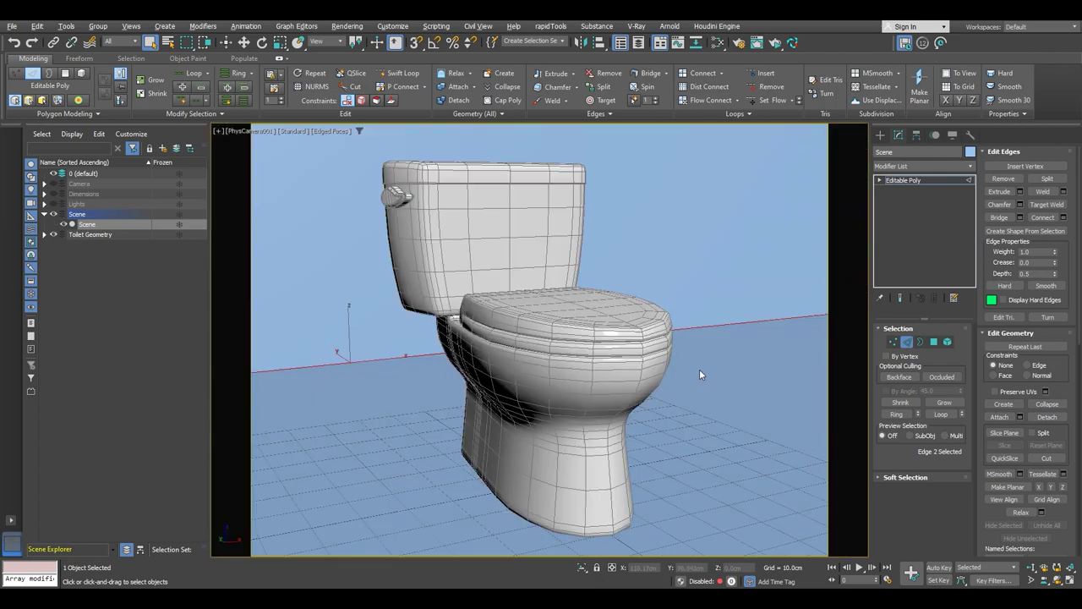
Chamfer the Scene object's edge between floor and back wall with a 35 cm amount and 0.5 tension.
{"action": "left_click", "coordinate": [1019, 205]}
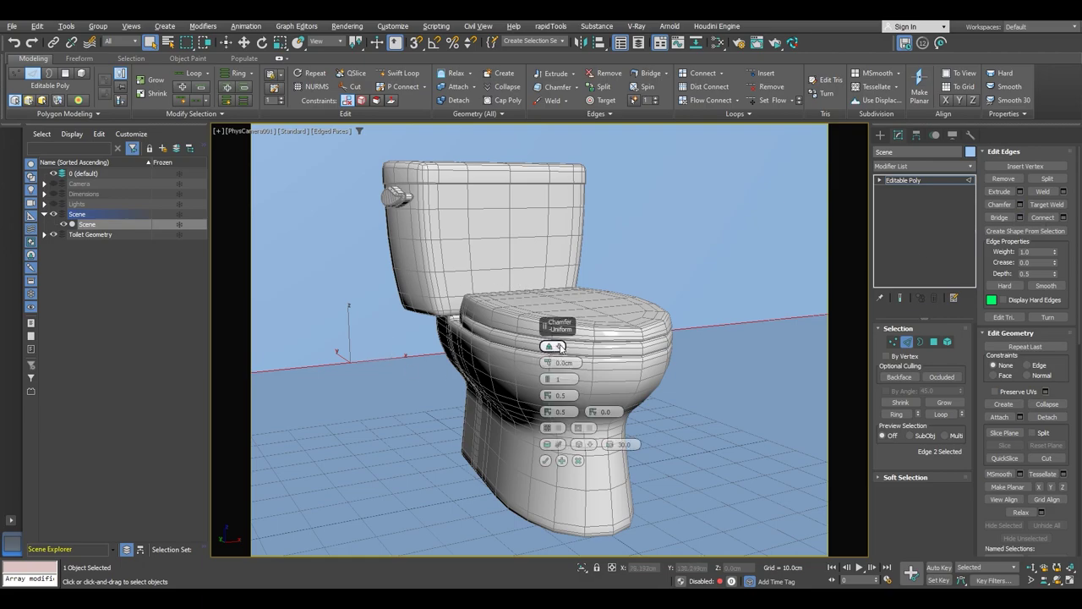
{"action": "left_click", "coordinate": [558, 347]}
{"action": "left_click", "coordinate": [571, 385]}
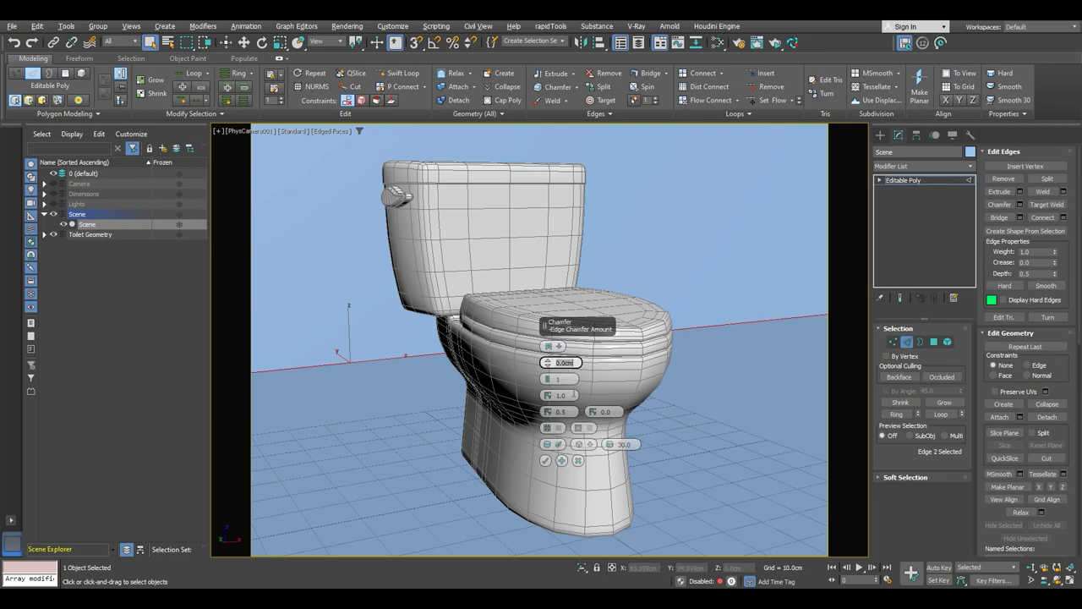
{"action": "left_click_drag", "start_coordinate": [547, 362], "coordinate": [601, 213]}
{"action": "left_click", "coordinate": [569, 363]}
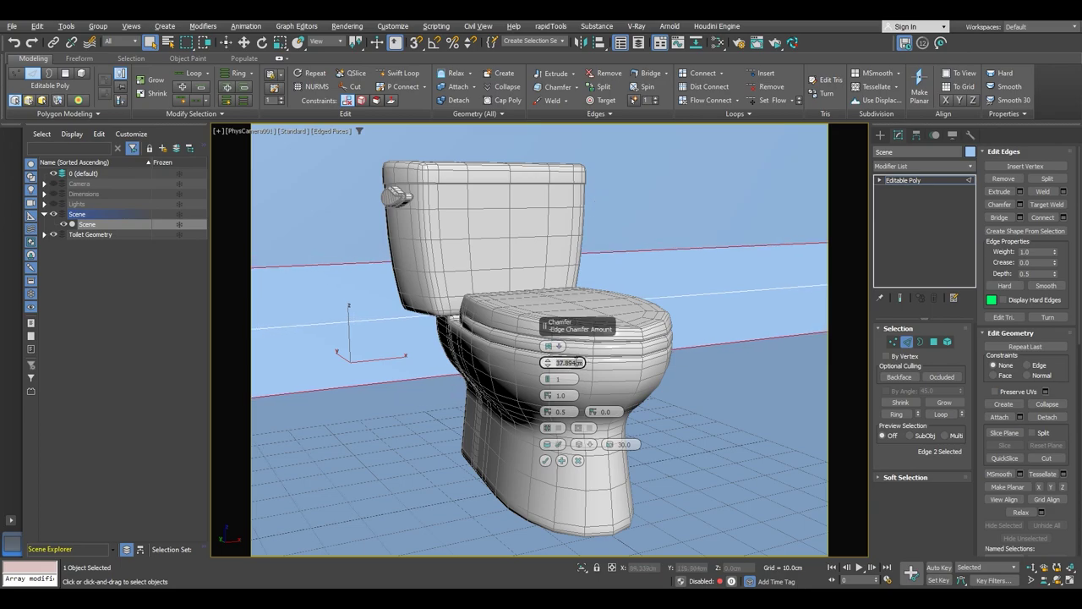
{"action": "type", "text": "35"}
{"action": "key", "text": "Return"}
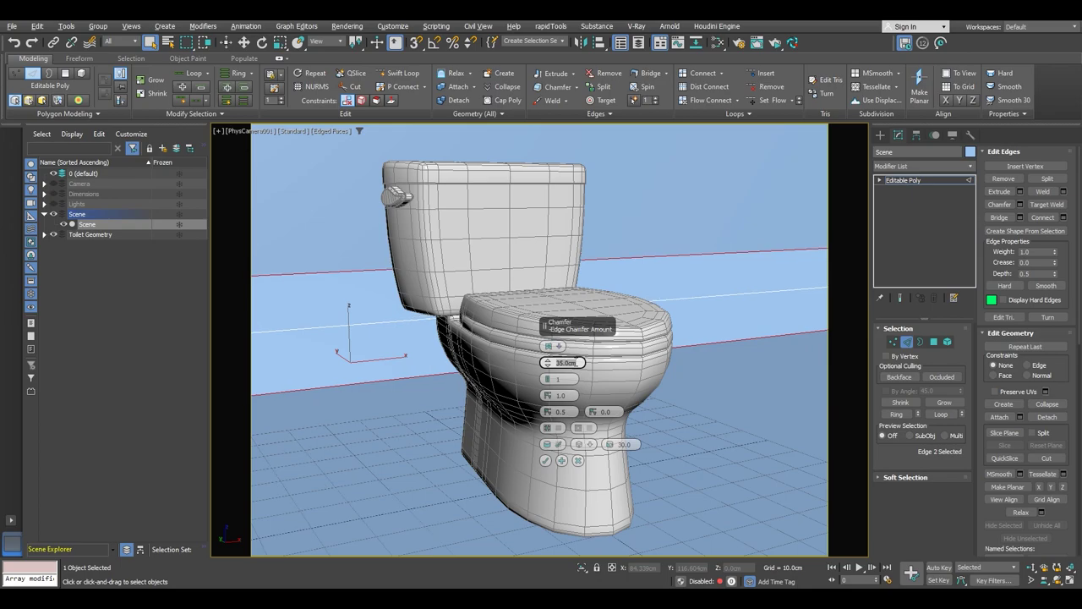
{"action": "left_click", "coordinate": [572, 395]}
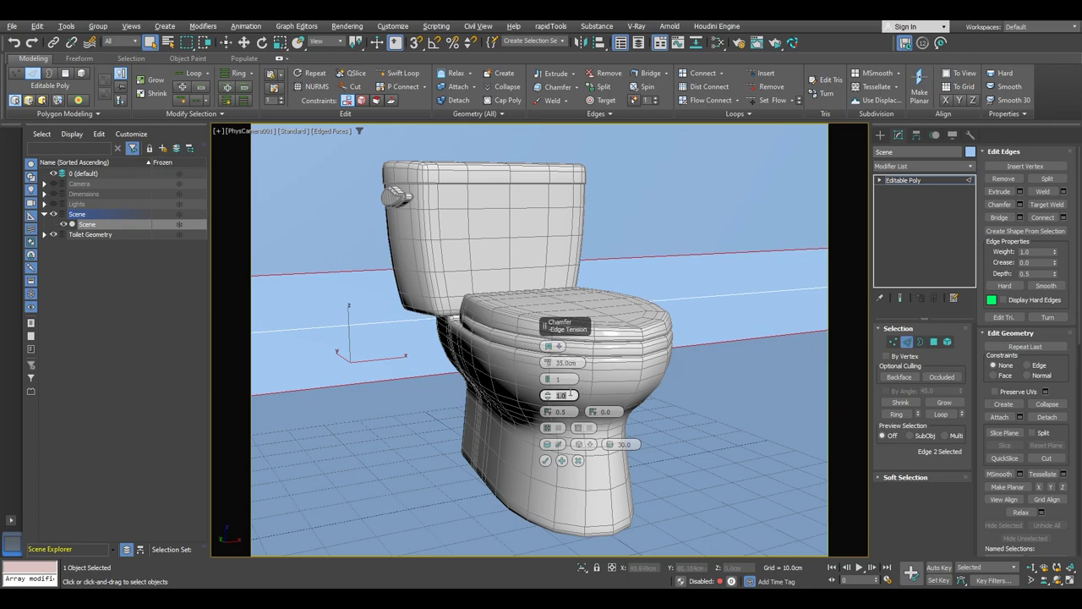
{"action": "key", "text": "Return"}
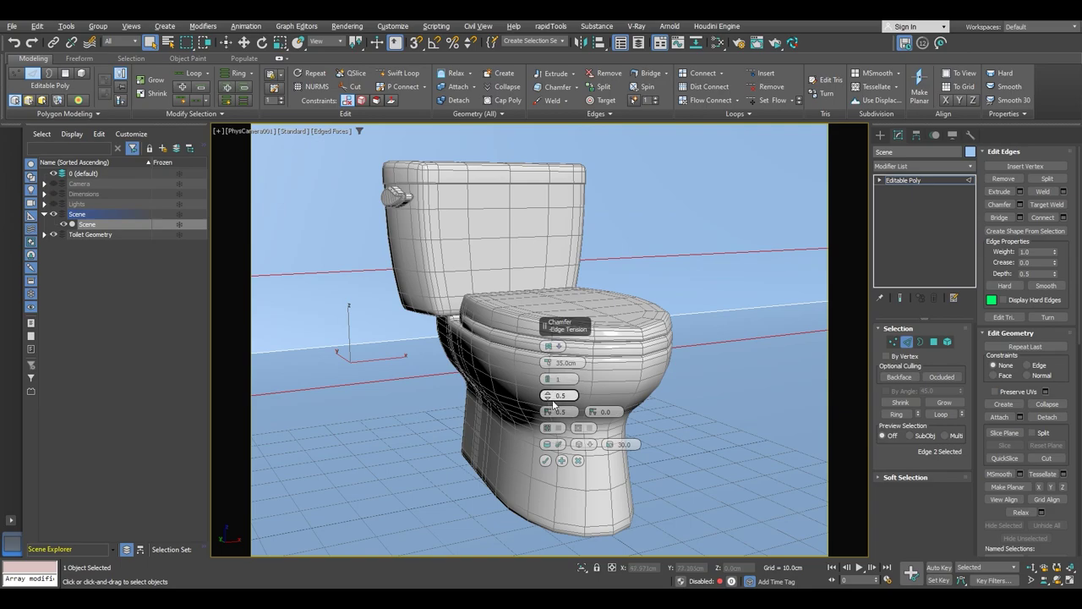
{"action": "key", "text": "Return"}
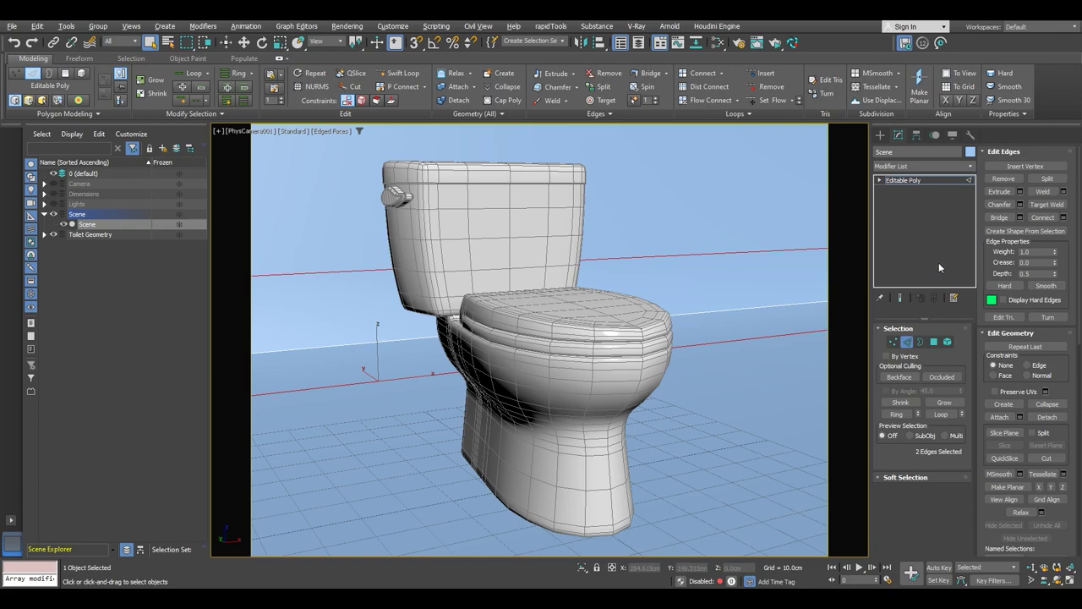
Undo the chamfer and reapply it to the same edge with the same amount and tension but 10 segments.
{"action": "key", "text": "ctrl+z"}
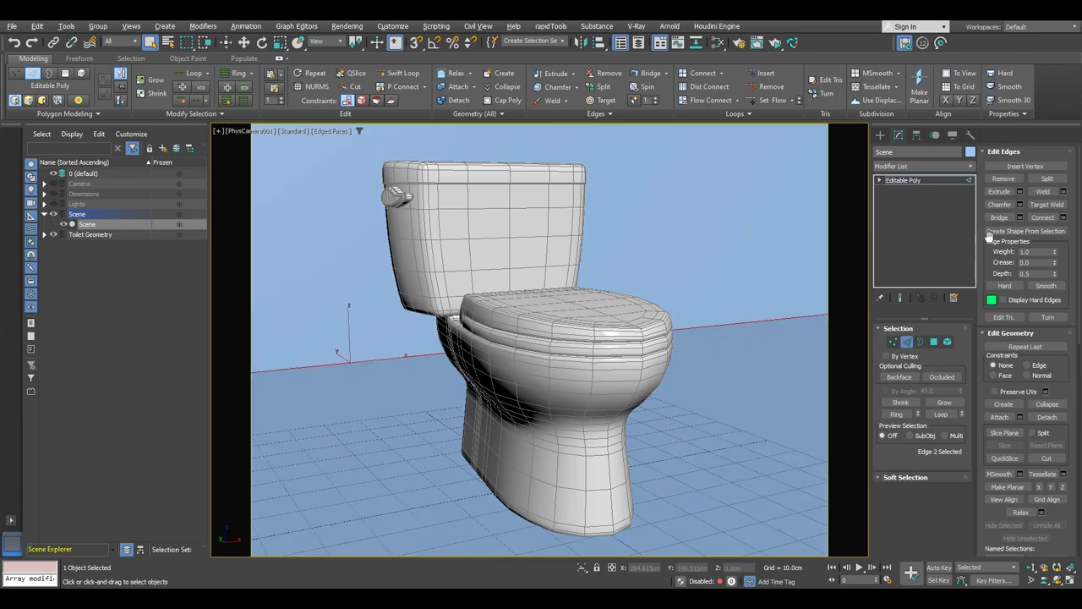
{"action": "left_click", "coordinate": [1020, 204]}
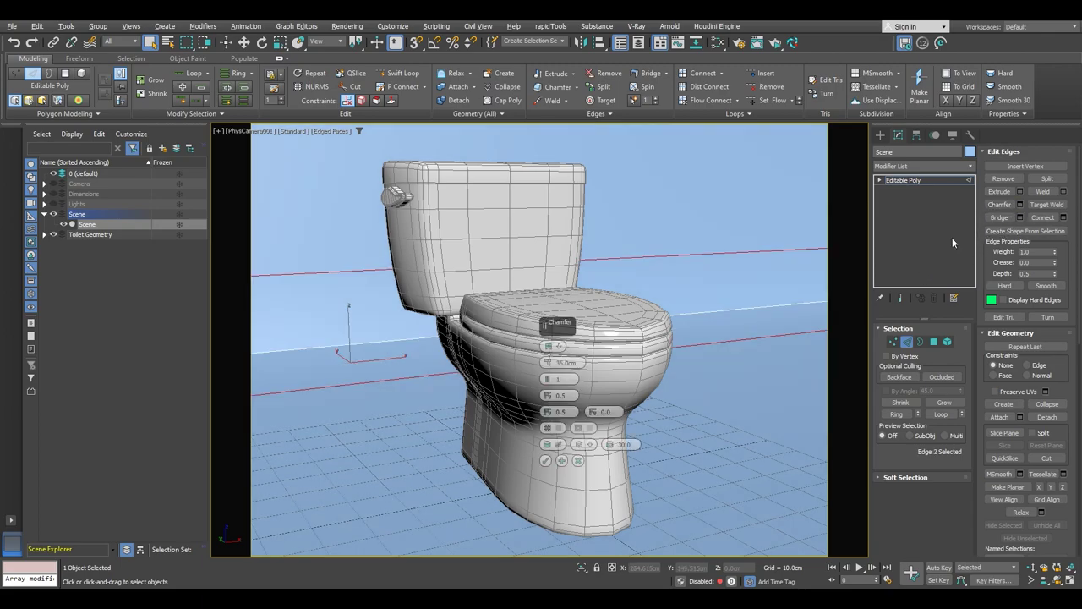
{"action": "left_click", "coordinate": [558, 379]}
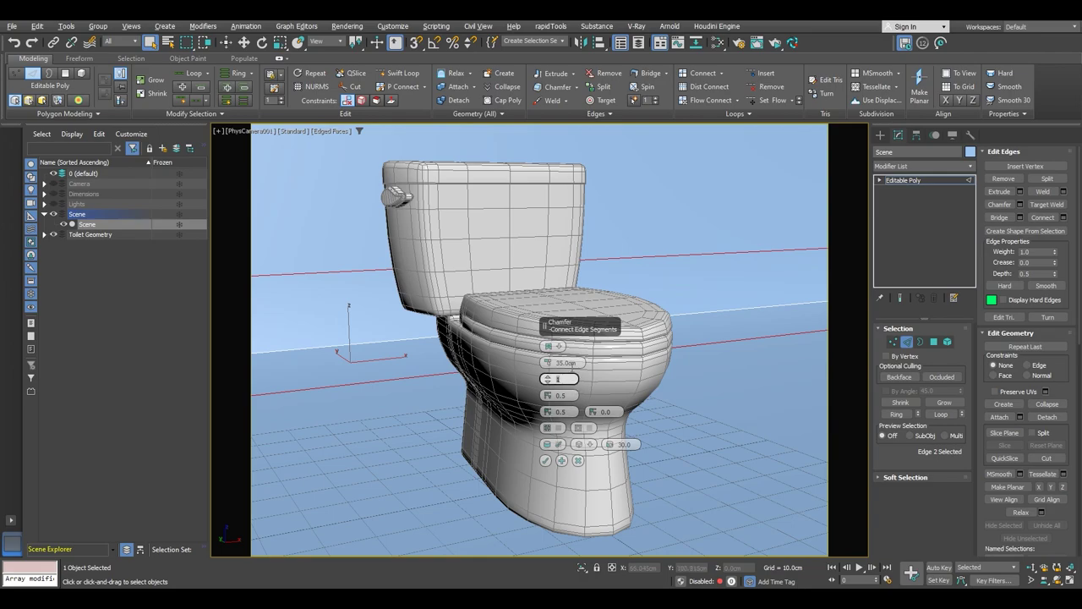
{"action": "type", "text": "10"}
{"action": "key", "text": "Return"}
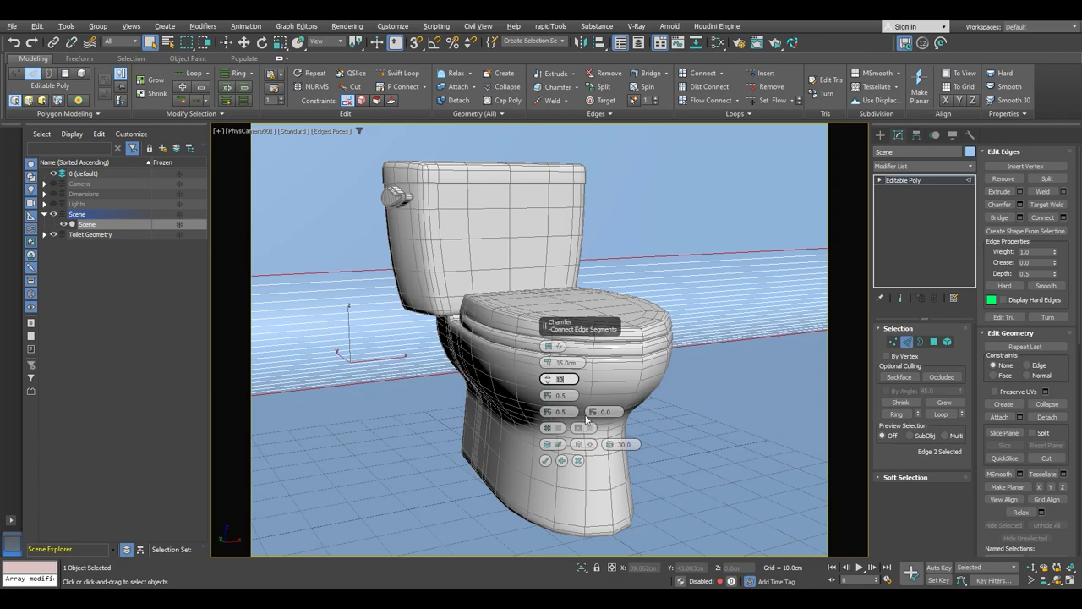
{"action": "left_click", "coordinate": [546, 461]}
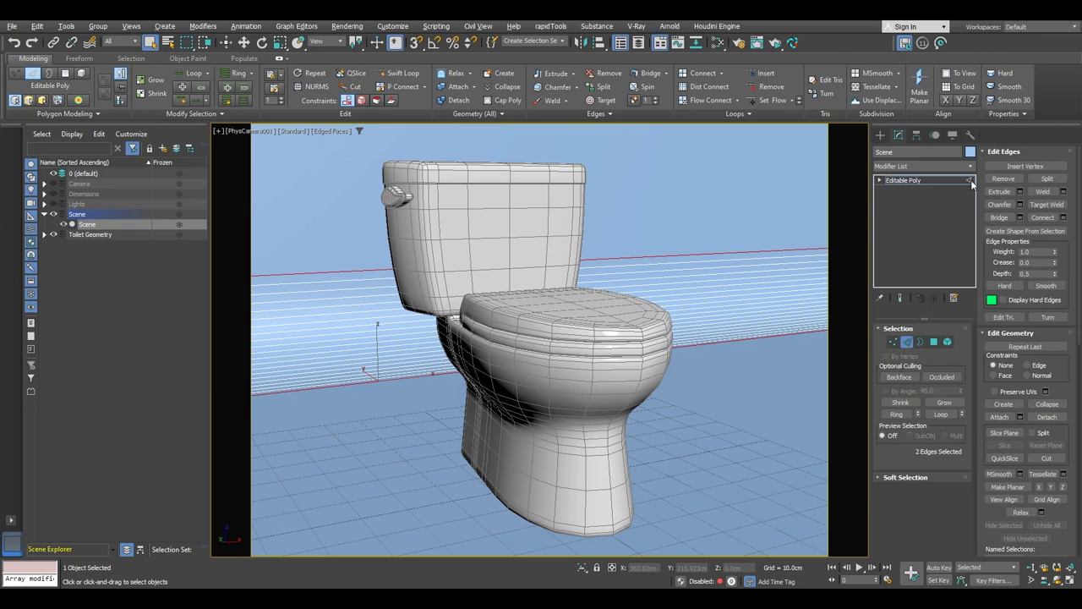
Leave edge editing on the Scene object and check the curved backdrop with edged faces off and on.
{"action": "left_click", "coordinate": [972, 183]}
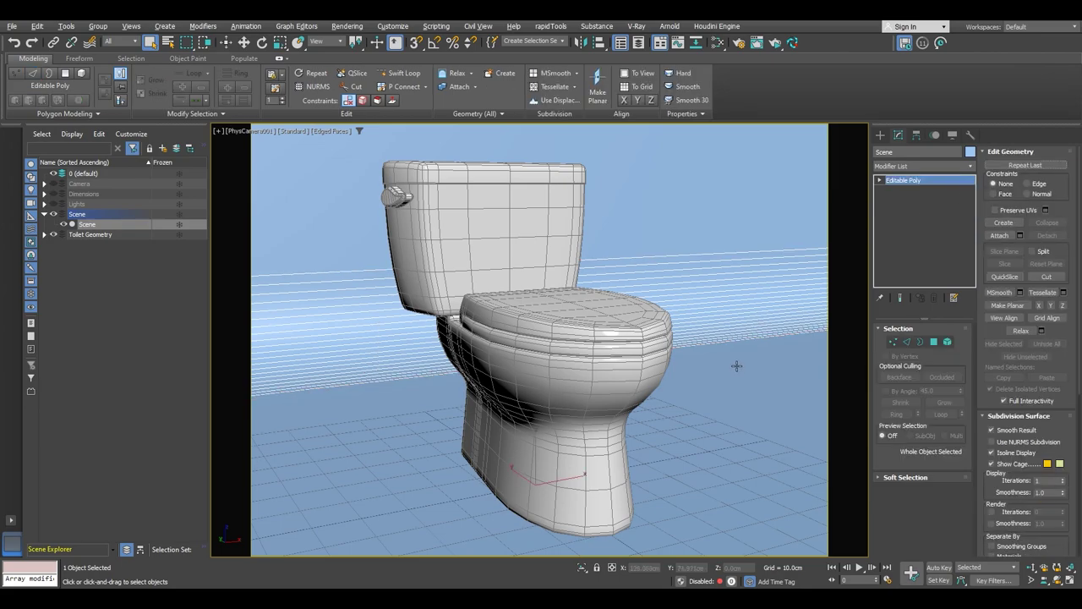
{"action": "key", "text": "F4"}
{"action": "key", "text": "F4"}
{"action": "key", "text": "F4"}
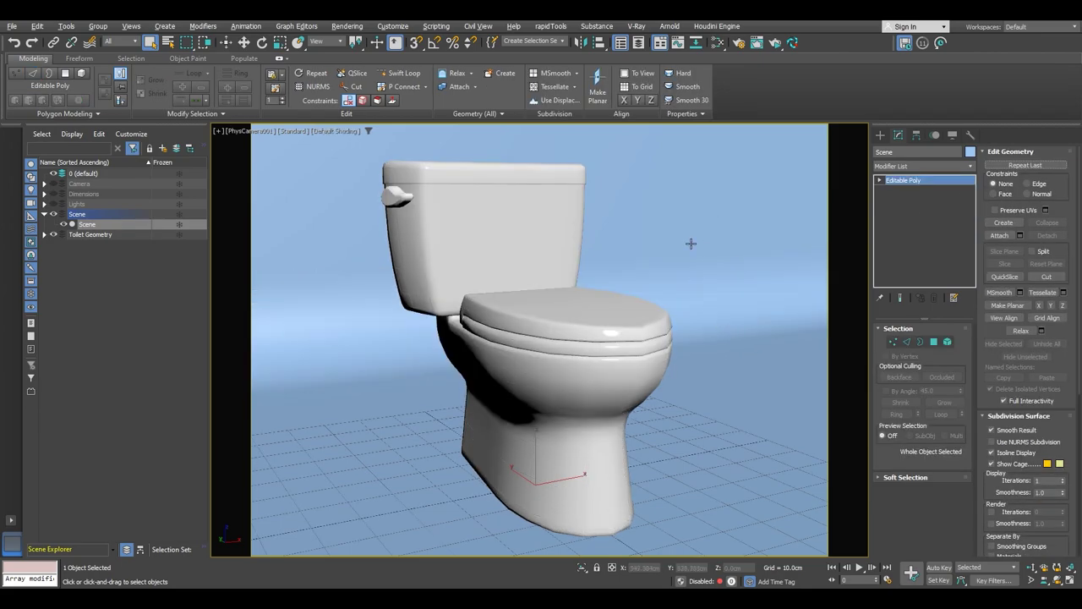
{"action": "key", "text": "F4"}
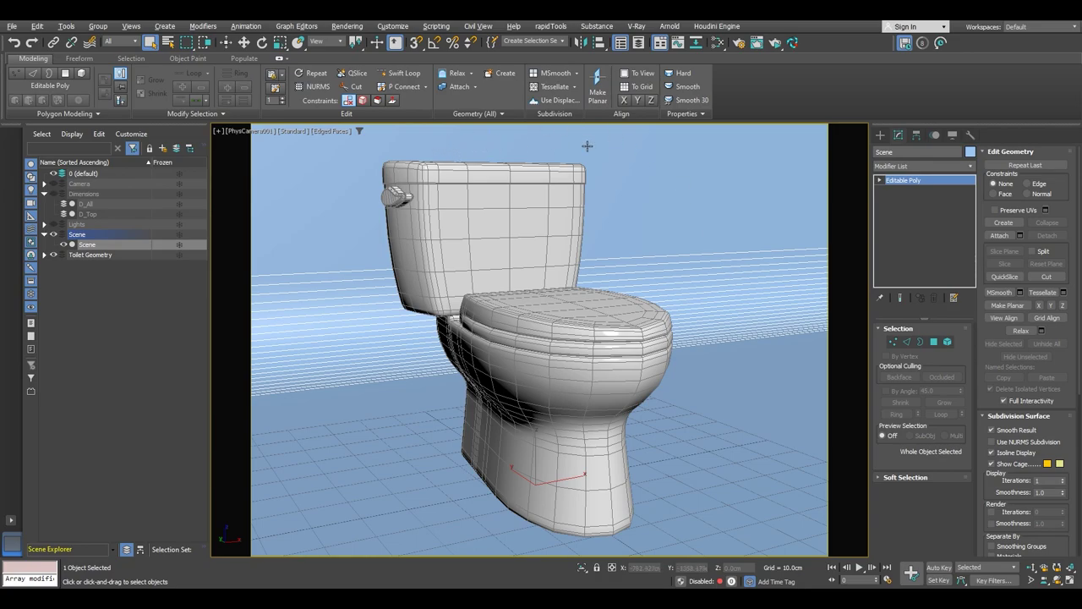
Open the Slate Material Editor at an empty area beside the existing material nodes.
{"action": "left_click", "coordinate": [717, 42]}
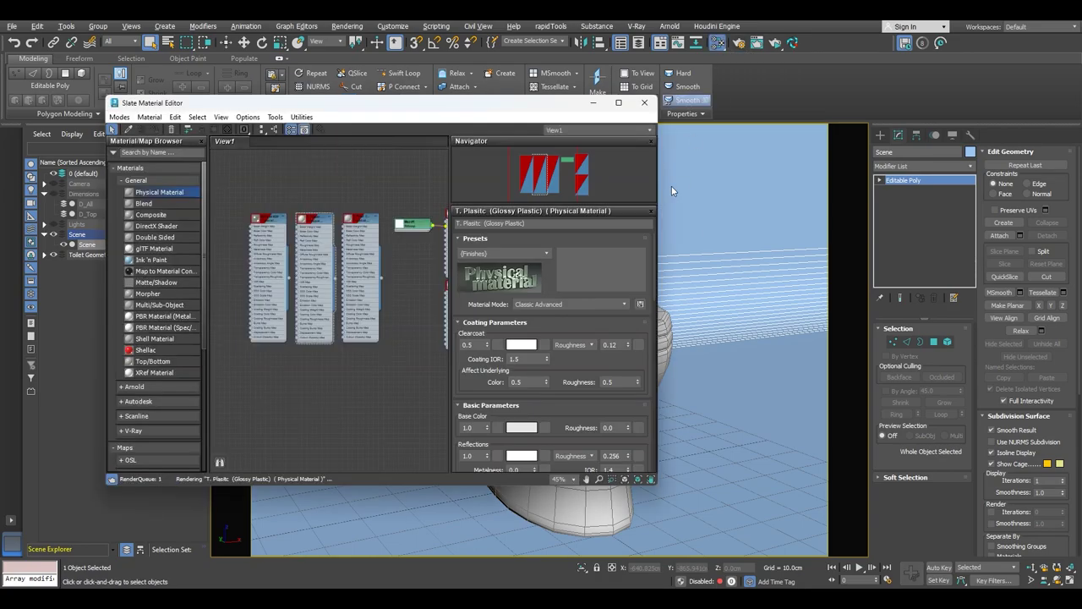
{"action": "middle_click_drag", "start_coordinate": [336, 344], "coordinate": [403, 338]}
{"action": "scroll", "coordinate": [302, 234], "scroll_direction": "up", "scroll_amount": 2}
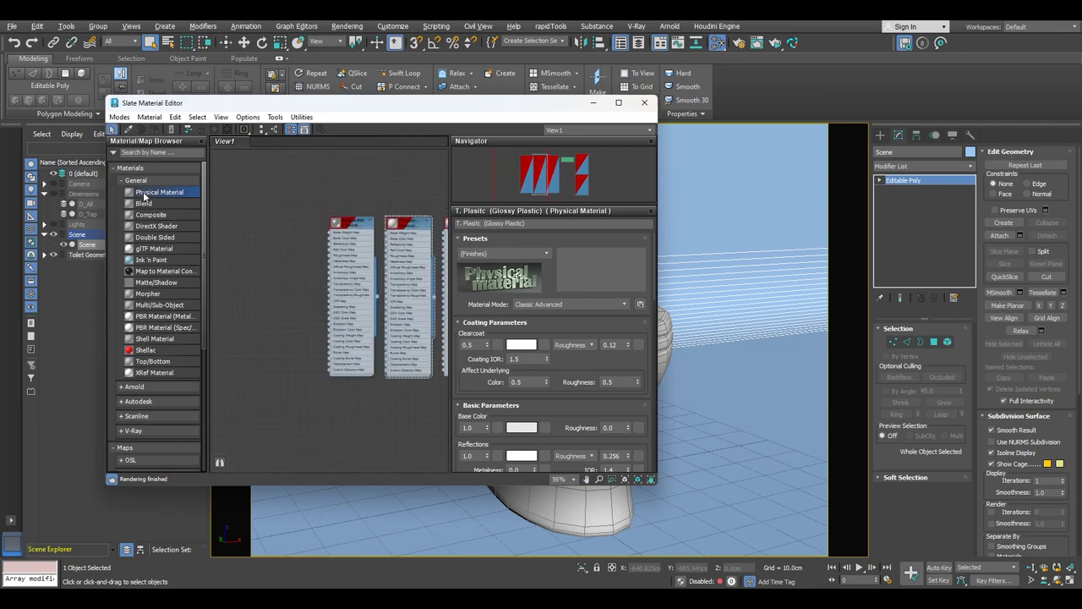
{"action": "left_click_drag", "start_coordinate": [146, 195], "coordinate": [296, 226]}
{"action": "scroll", "coordinate": [297, 226], "scroll_direction": "up", "scroll_amount": 5}
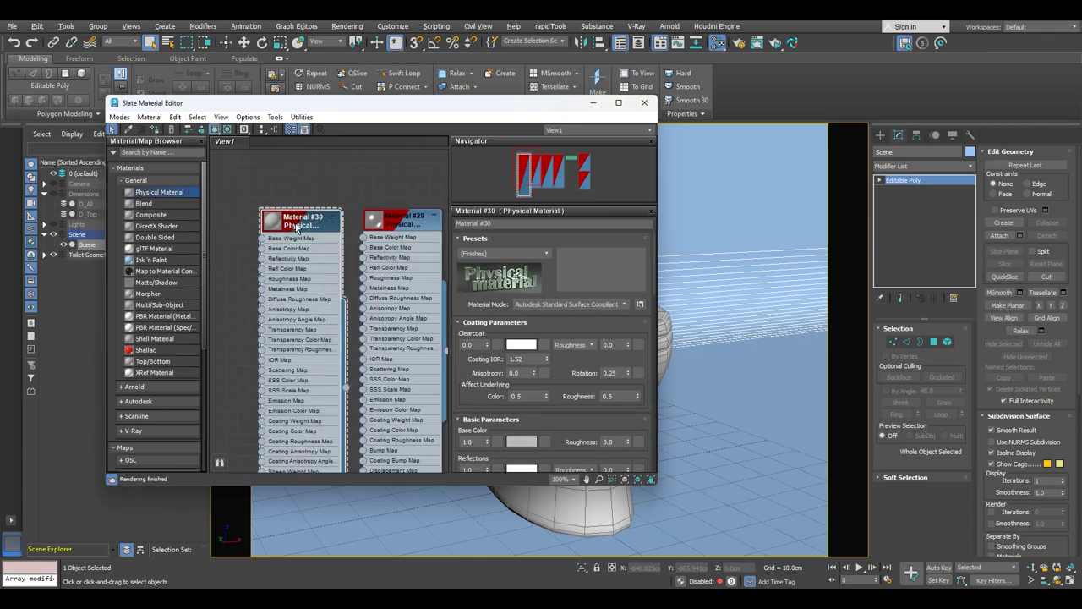
{"action": "key", "text": "Delete"}
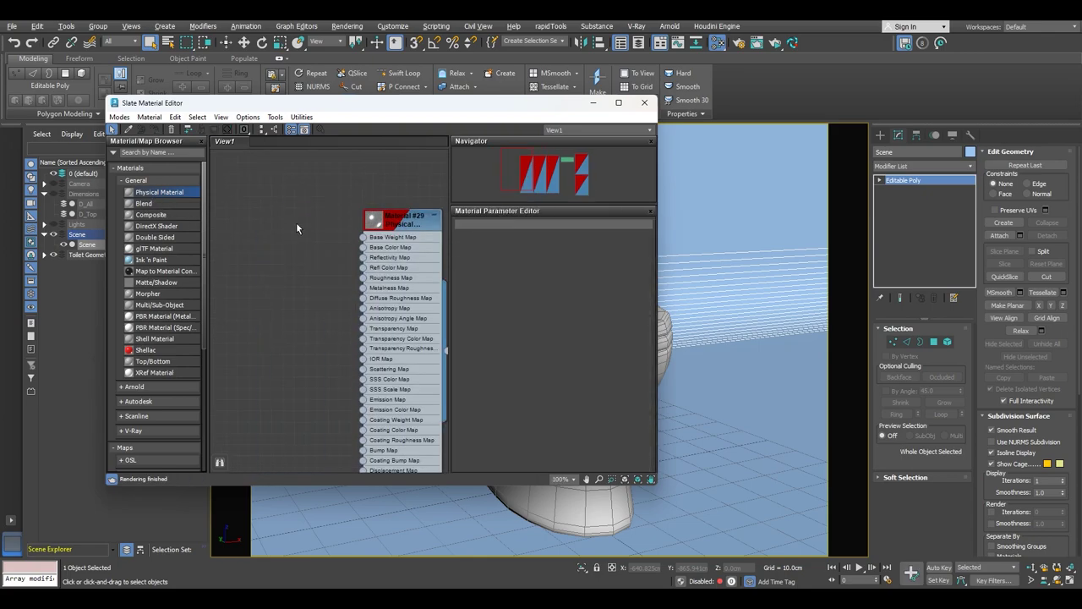
Add an Arnold Standard Surface material beside the existing materials, keeping the Scene object selected.
{"action": "left_click", "coordinate": [122, 181]}
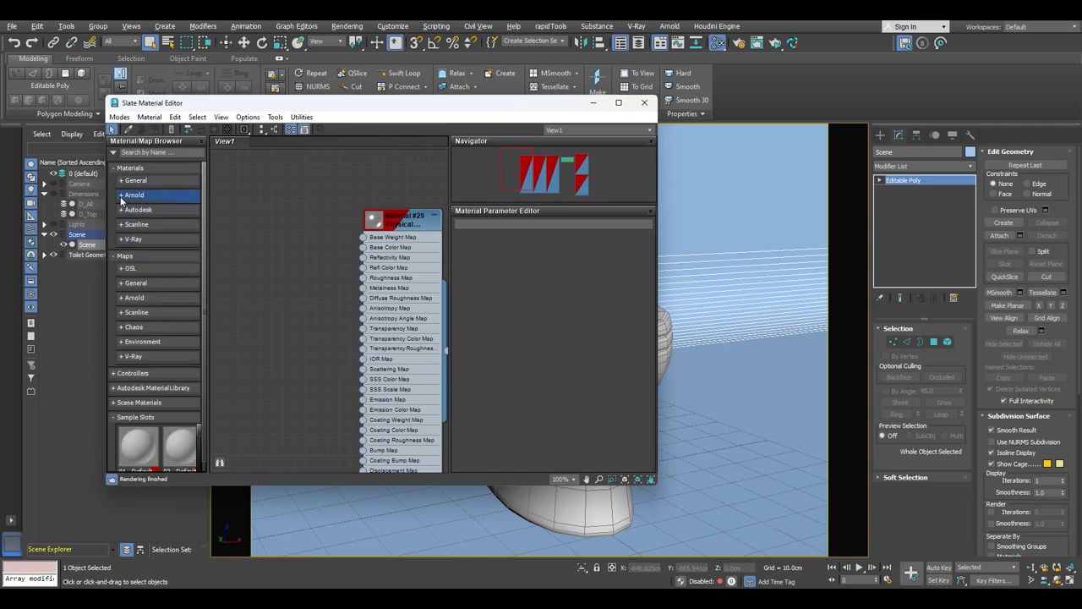
{"action": "left_click", "coordinate": [132, 194]}
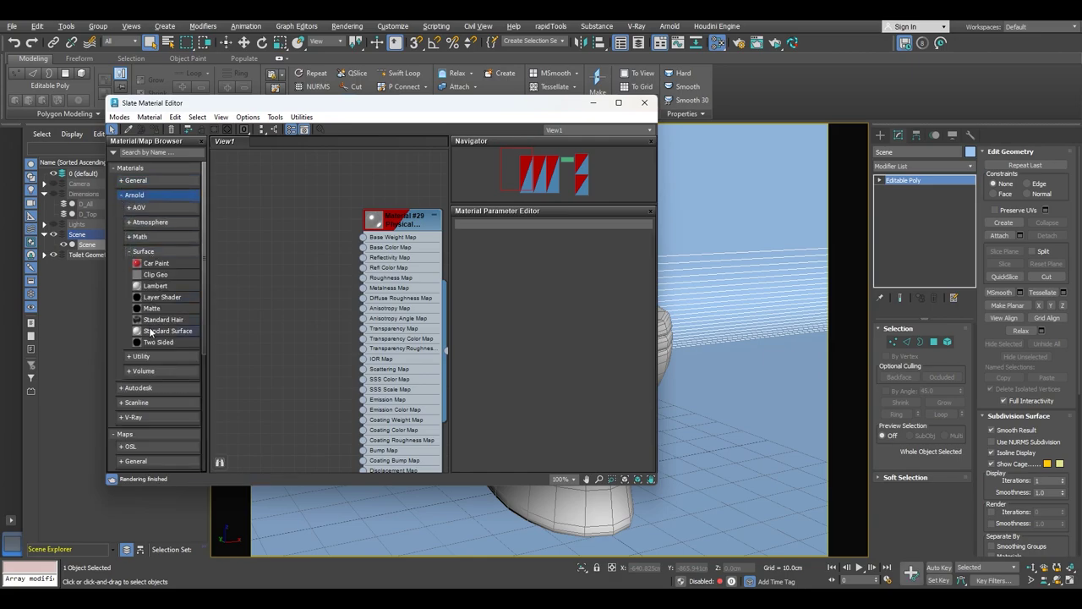
{"action": "left_click_drag", "start_coordinate": [154, 331], "coordinate": [306, 221]}
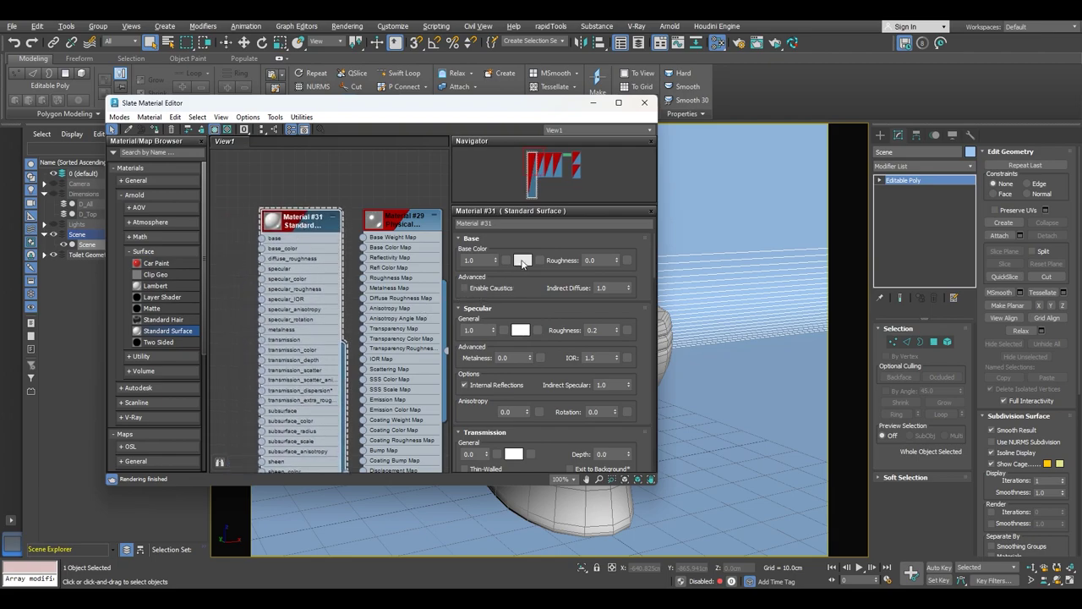
{"action": "left_click", "coordinate": [750, 220]}
{"action": "left_click", "coordinate": [80, 315]}
{"action": "left_click", "coordinate": [88, 254]}
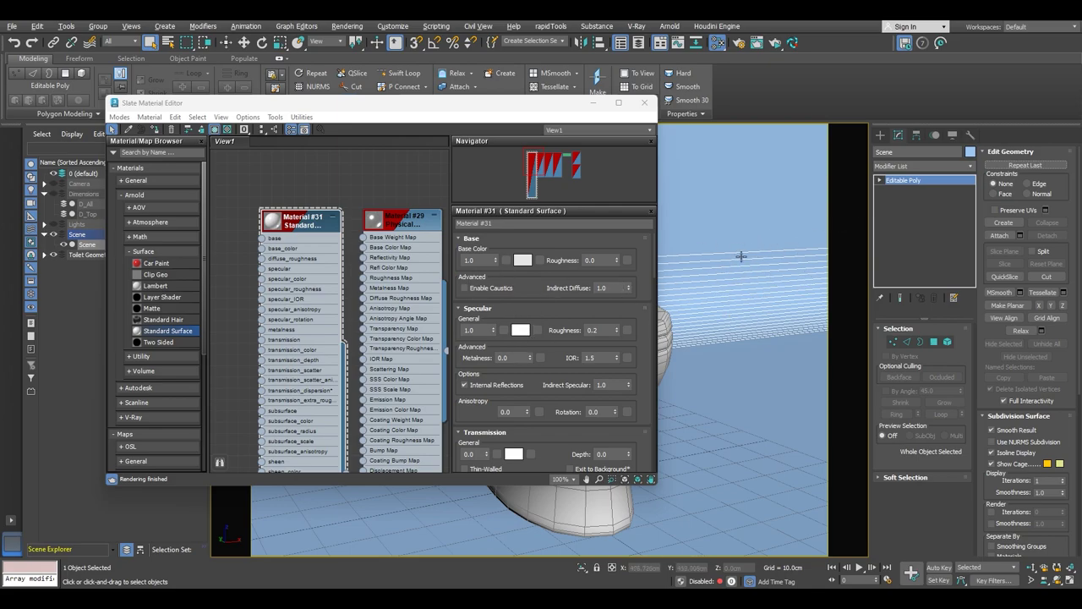
Sample the Scene object's light blue colour as the Standard Surface's base color and set its specular weight to 0.2.
{"action": "left_click", "coordinate": [523, 261]}
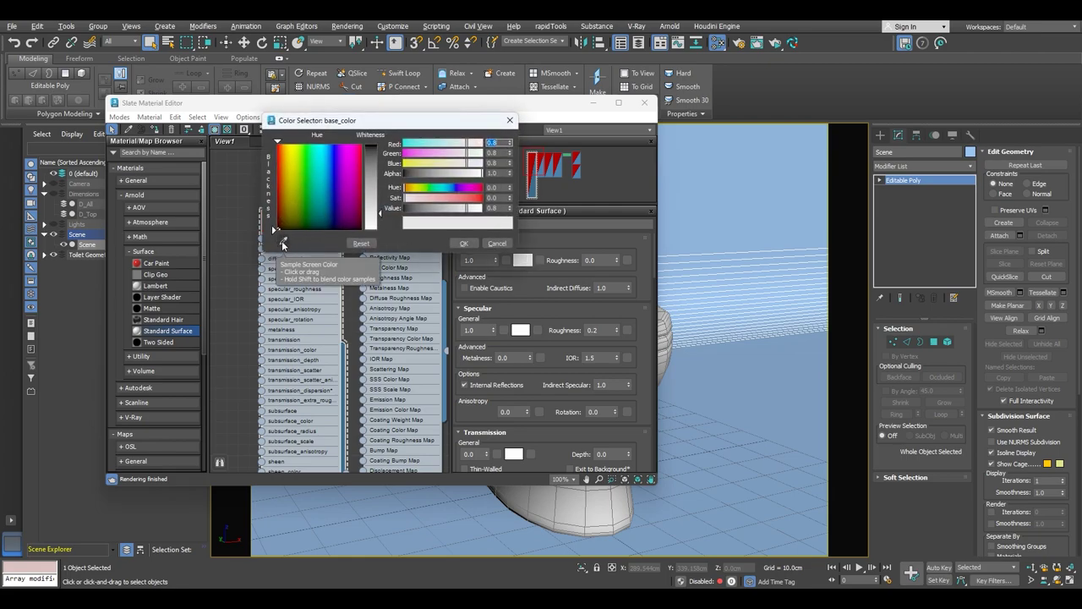
{"action": "left_click", "coordinate": [283, 243]}
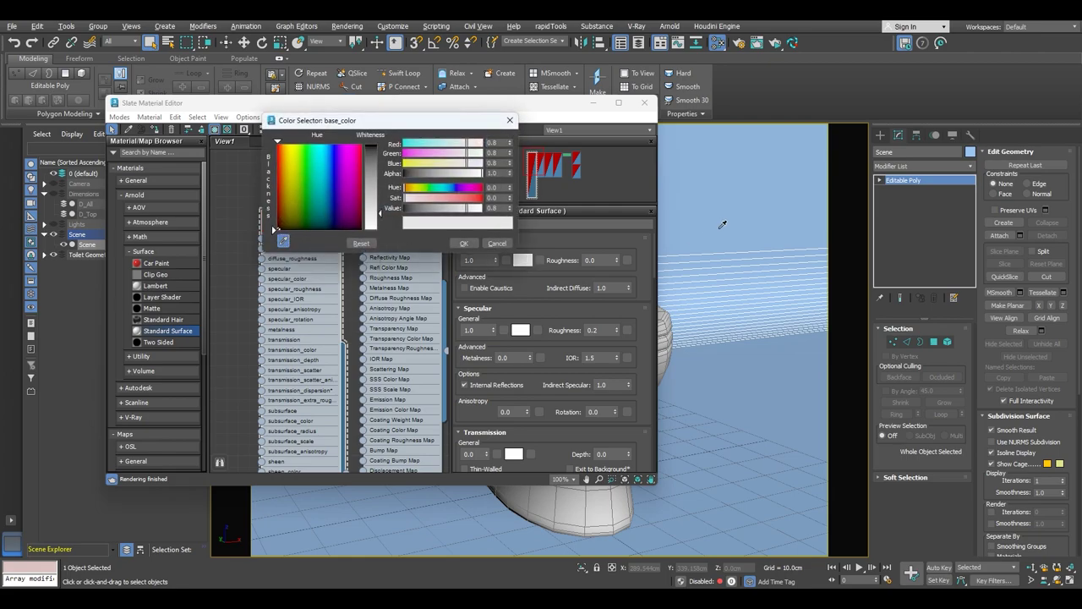
{"action": "left_click", "coordinate": [971, 150]}
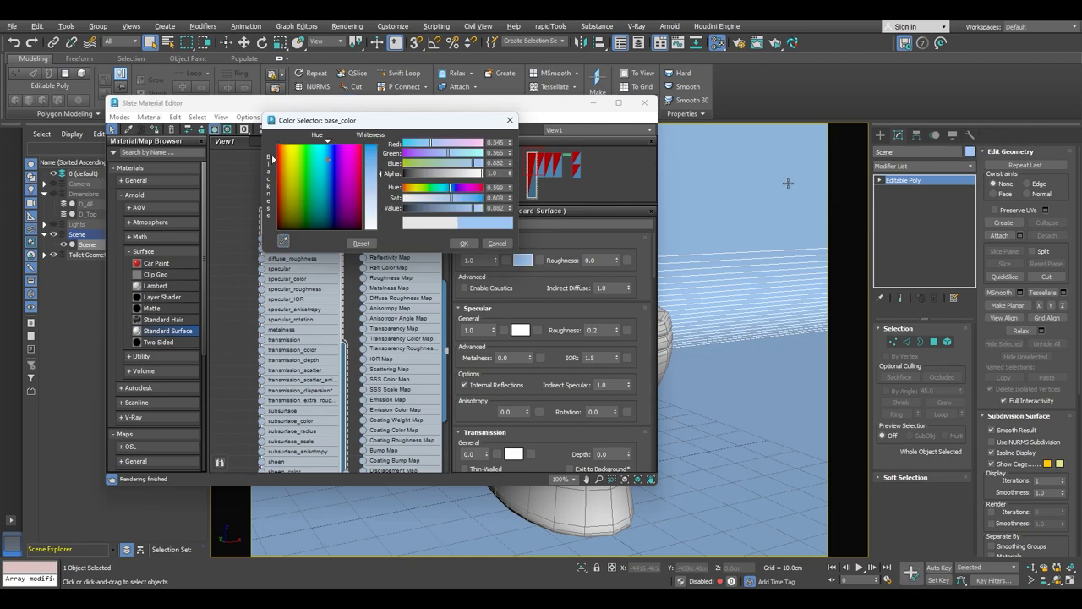
{"action": "left_click", "coordinate": [464, 244]}
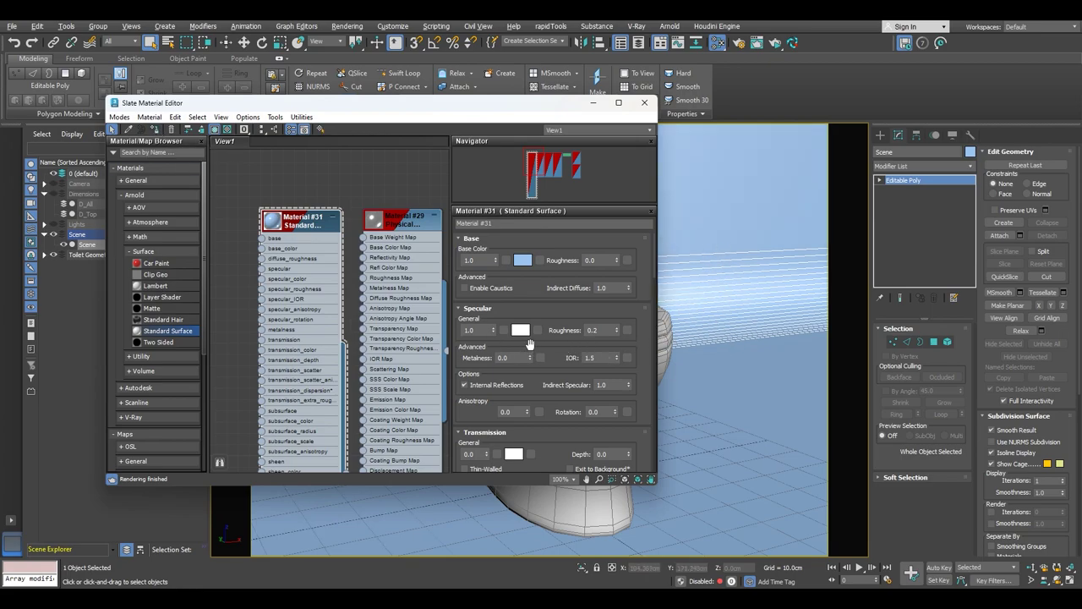
{"action": "left_click", "coordinate": [482, 330]}
{"action": "key", "text": "Return"}
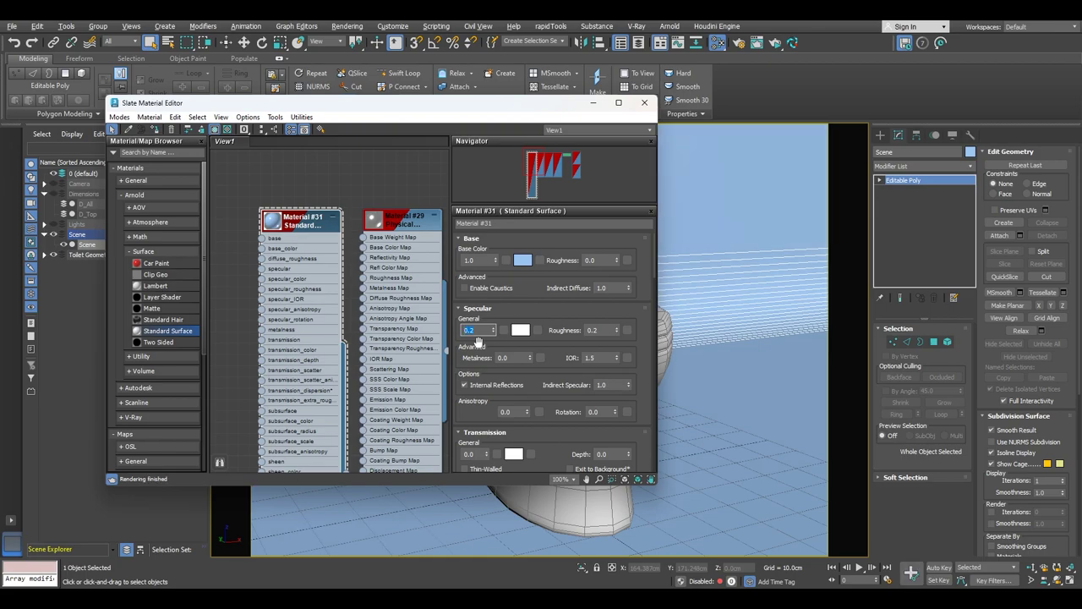
Close the material editor, then preview the camera view in an ActiveShade render and close it.
{"action": "left_click", "coordinate": [646, 103]}
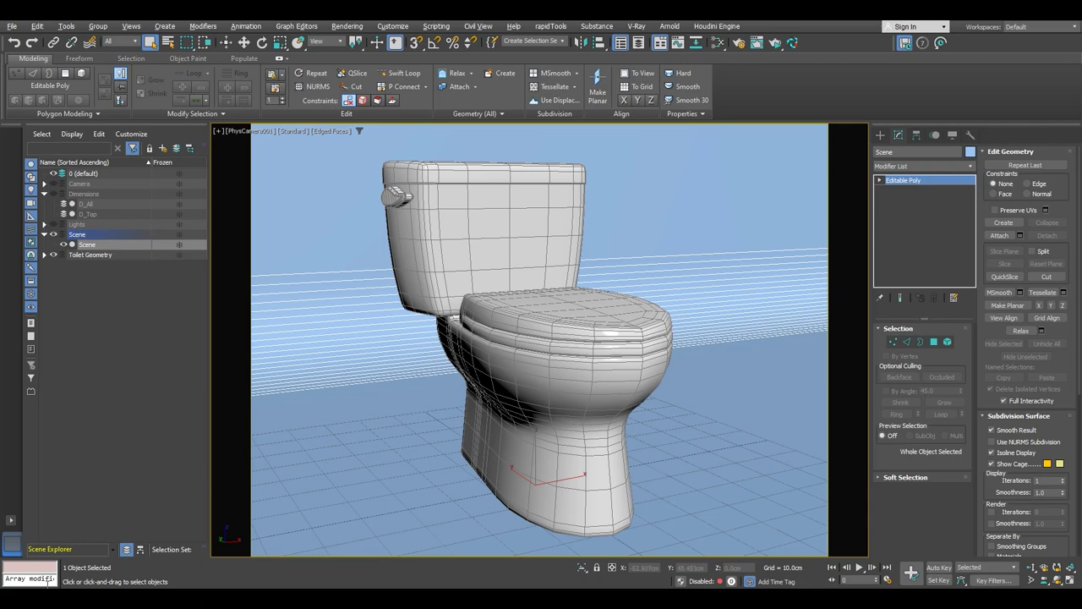
{"action": "left_click", "coordinate": [792, 43]}
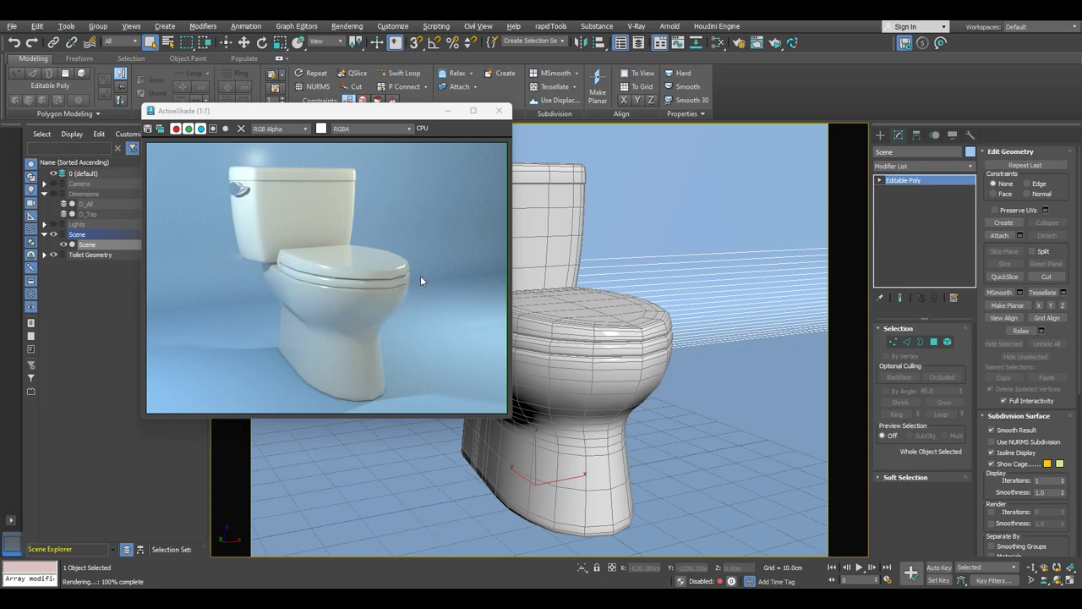
{"action": "left_click", "coordinate": [499, 110]}
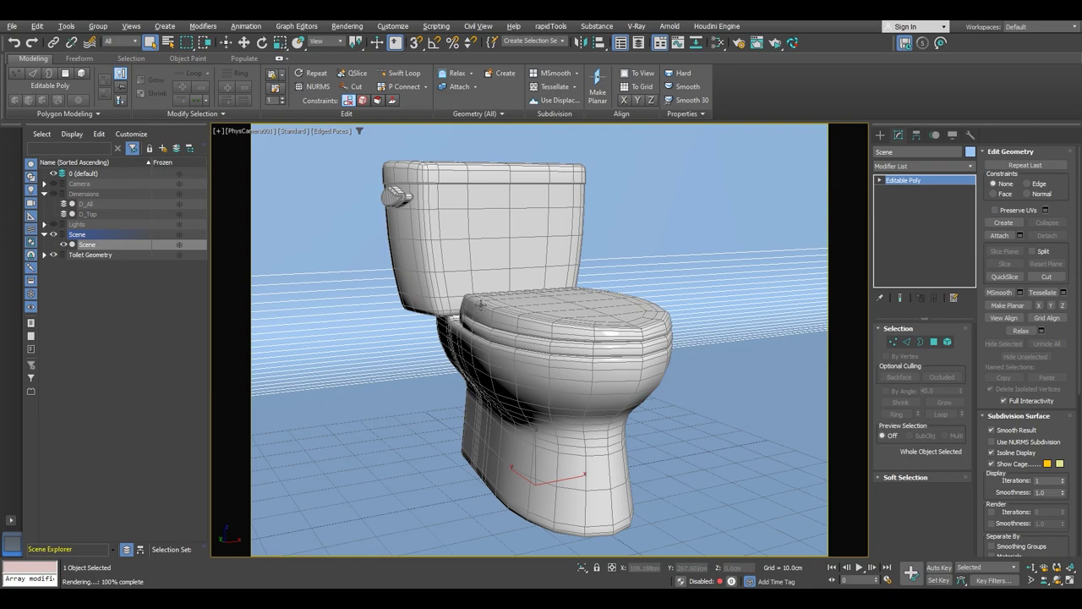
Expand the Lights layer's contents and create an Arnold light on the ground in front of the toilet backdrop.
{"action": "left_click", "coordinate": [44, 225]}
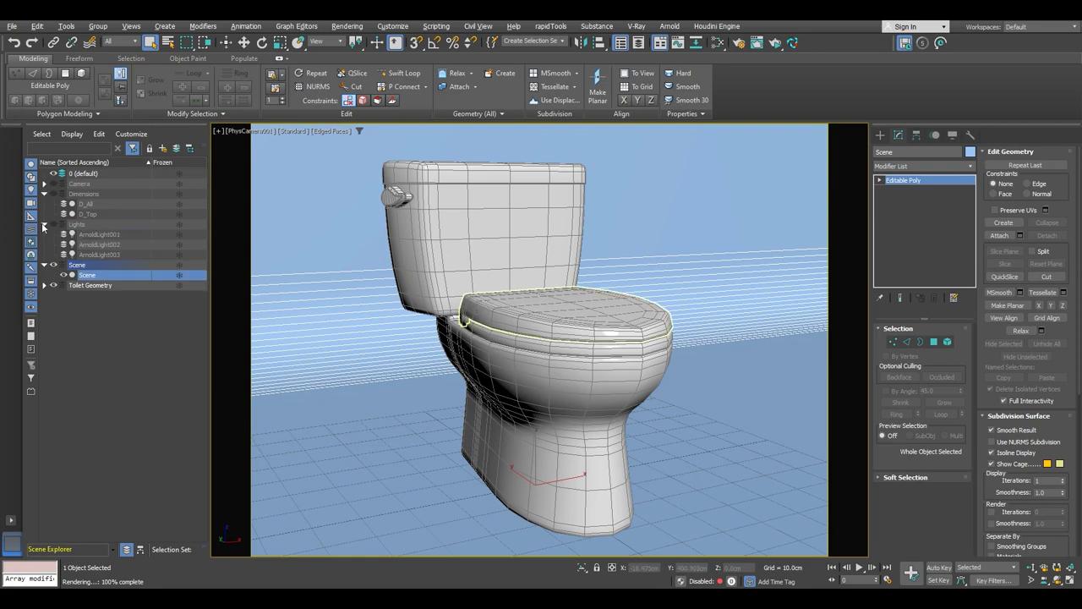
{"action": "key", "text": "alt+w"}
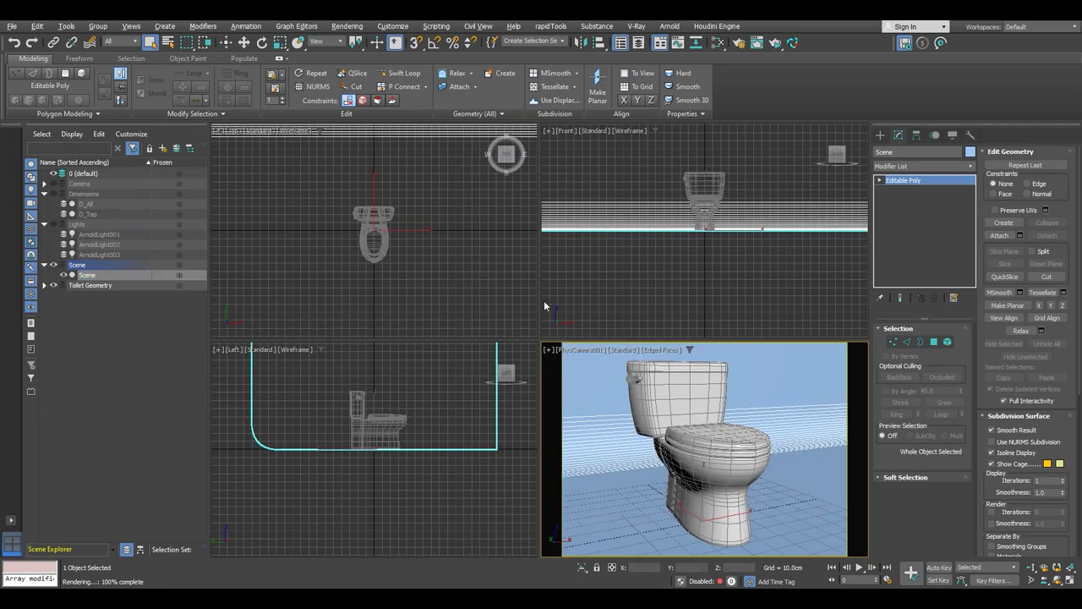
{"action": "middle_click_drag", "start_coordinate": [684, 265], "coordinate": [740, 245], "text": "alt"}
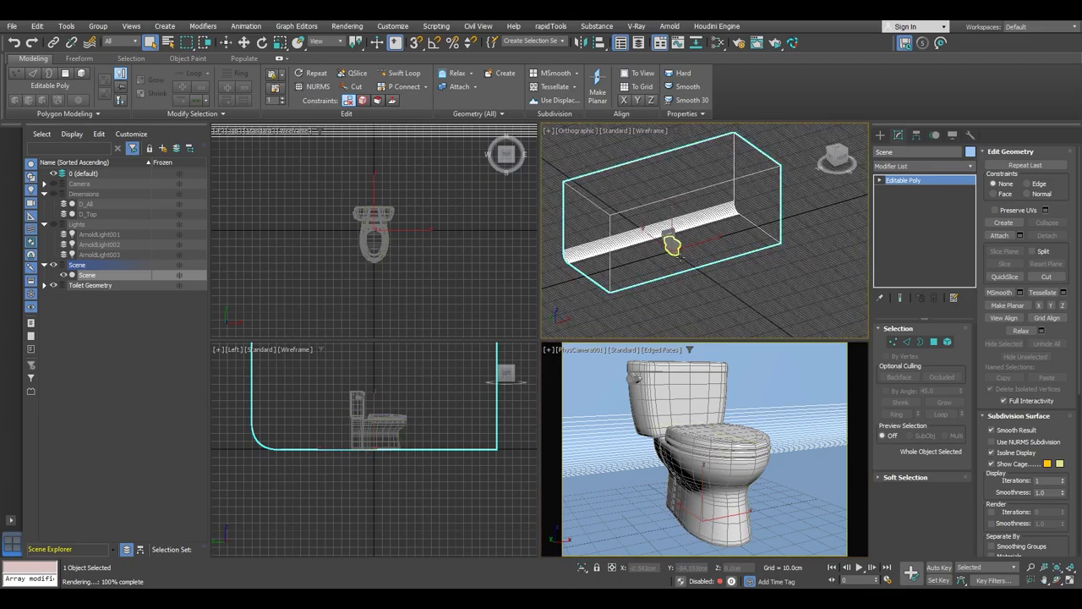
{"action": "middle_click_drag", "start_coordinate": [672, 246], "coordinate": [676, 215], "text": "alt"}
{"action": "key", "text": "alt+w"}
{"action": "left_click", "coordinate": [880, 135]}
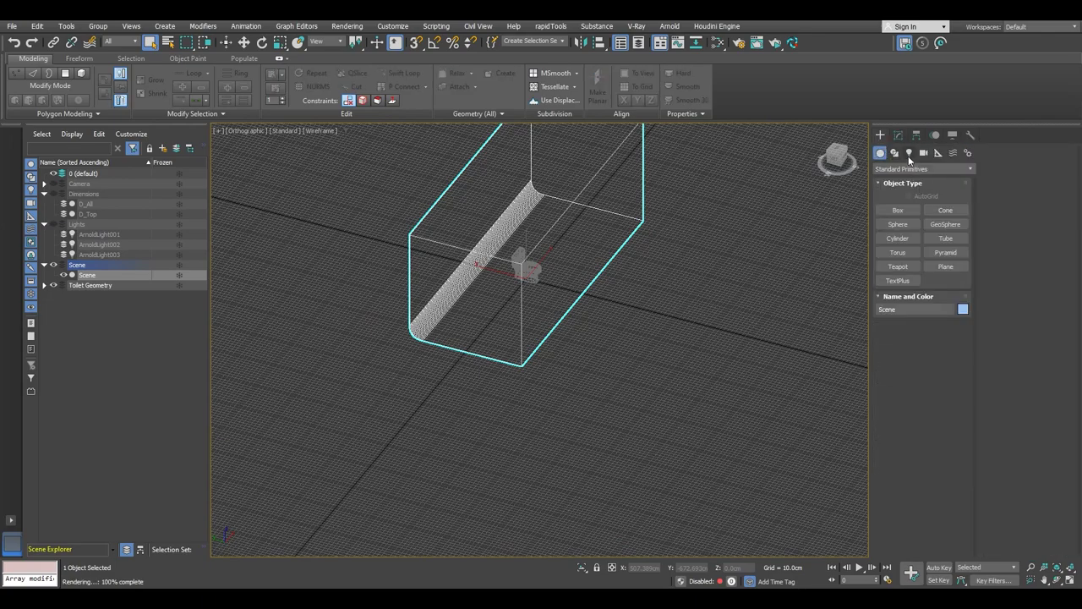
{"action": "left_click", "coordinate": [908, 153]}
{"action": "left_click", "coordinate": [906, 169]}
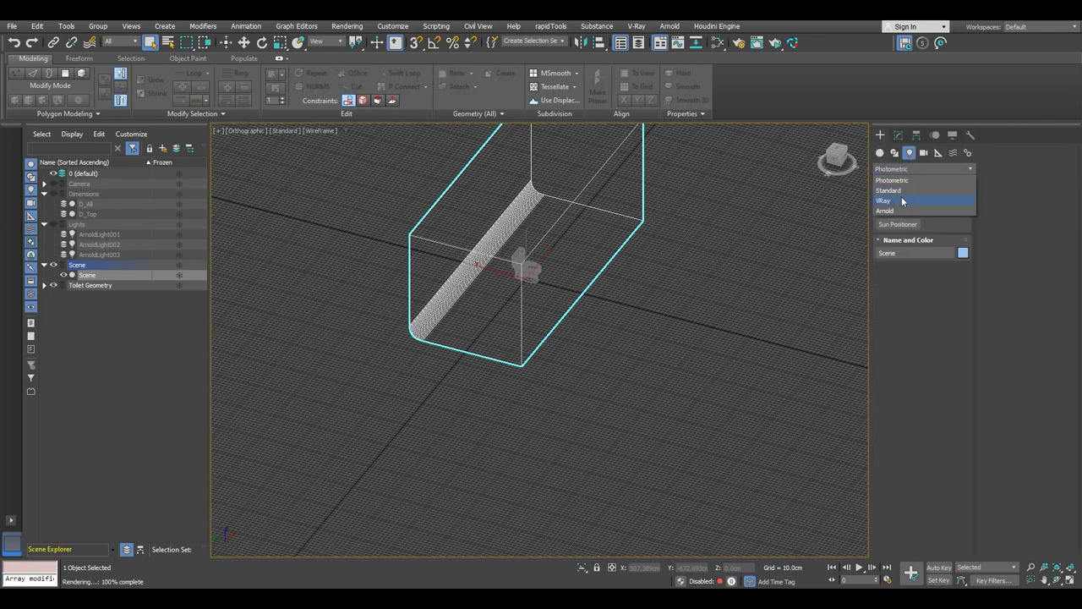
{"action": "left_click", "coordinate": [893, 211]}
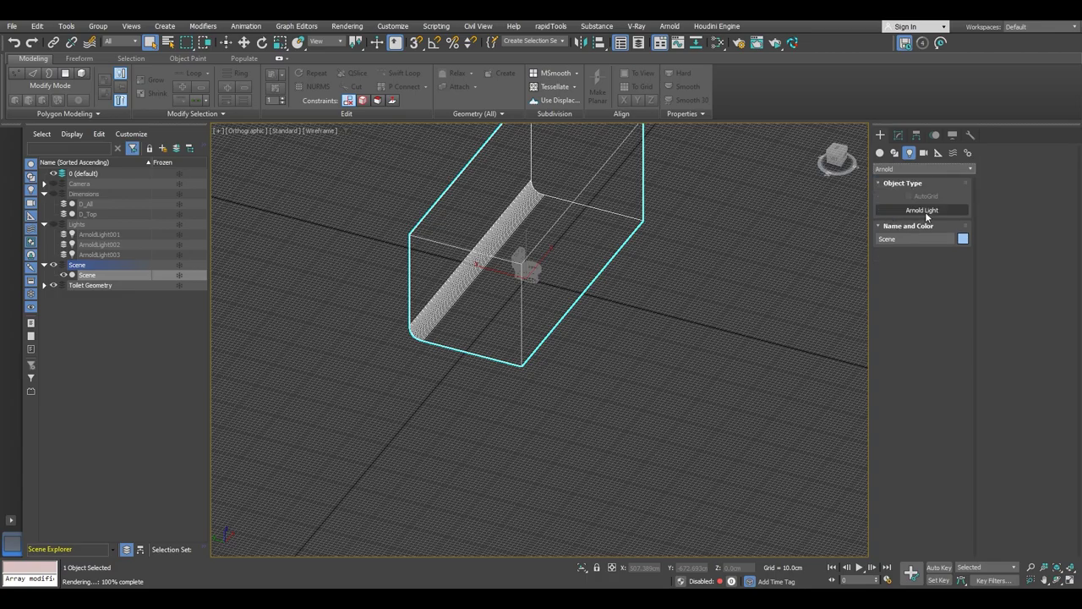
{"action": "left_click", "coordinate": [922, 211]}
{"action": "left_click", "coordinate": [627, 306]}
{"action": "right_click", "coordinate": [652, 331]}
Move the new Arnold light to the world origin by setting its X and Y positions to 0.
{"action": "middle_click_drag", "start_coordinate": [652, 331], "coordinate": [676, 338], "text": "alt"}
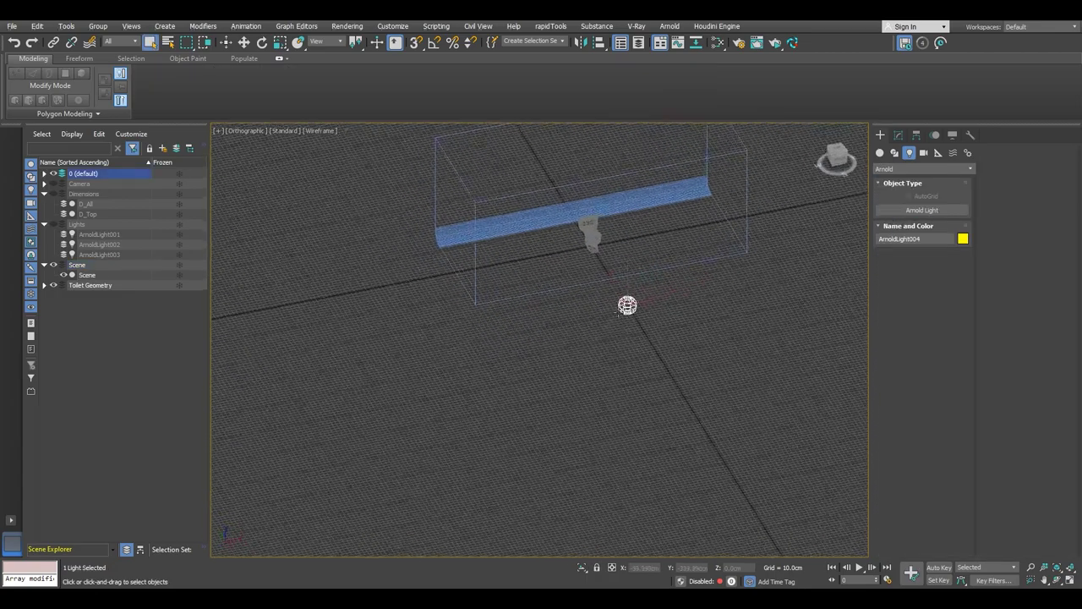
{"action": "key", "text": "s"}
{"action": "key", "text": "w"}
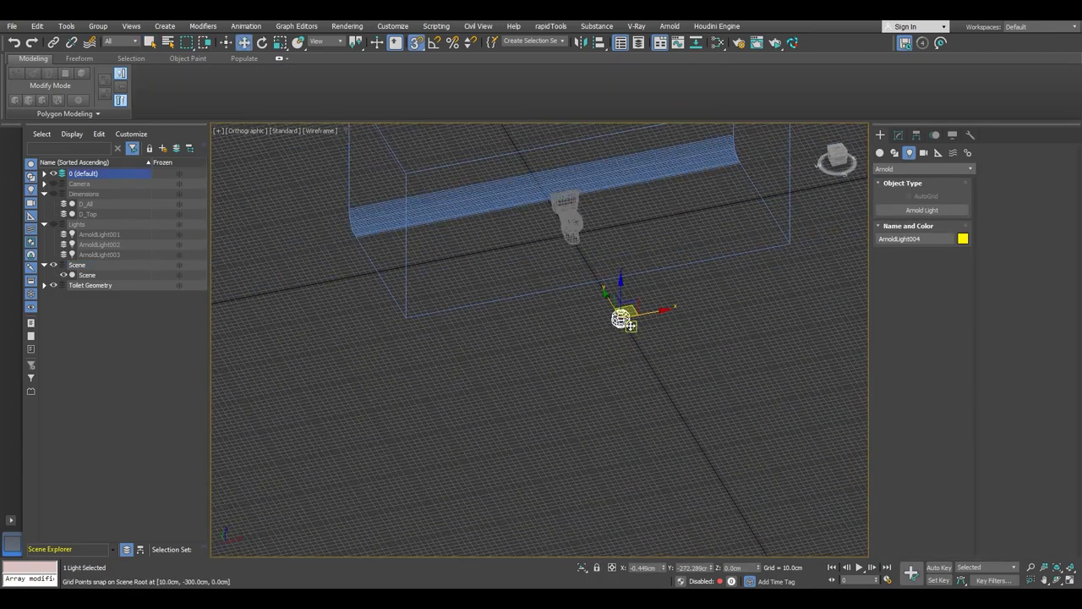
{"action": "right_click", "coordinate": [663, 569]}
{"action": "right_click", "coordinate": [711, 570]}
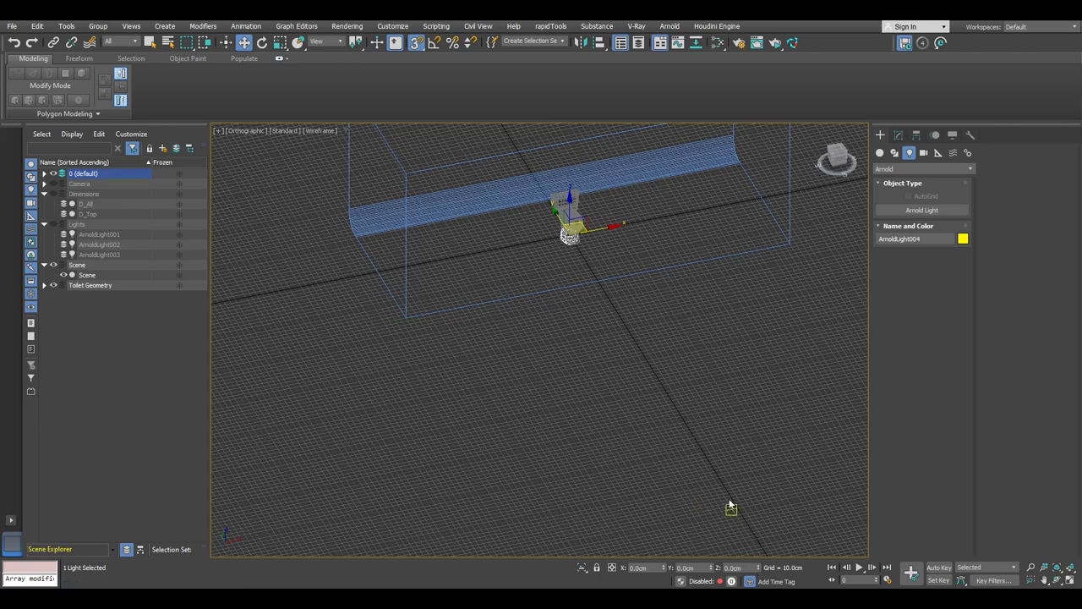
Raise the light above the toilet and move it forward to about Y -178 cm and Z 180 cm.
{"action": "scroll", "coordinate": [604, 322], "scroll_direction": "up", "scroll_amount": 5}
{"action": "mouse_move", "coordinate": [604, 321]}
{"action": "middle_mouse_down", "text": "alt"}
{"action": "mouse_move", "coordinate": [584, 314]}
{"action": "mouse_move", "coordinate": [591, 312]}
{"action": "middle_mouse_up", "text": "alt"}
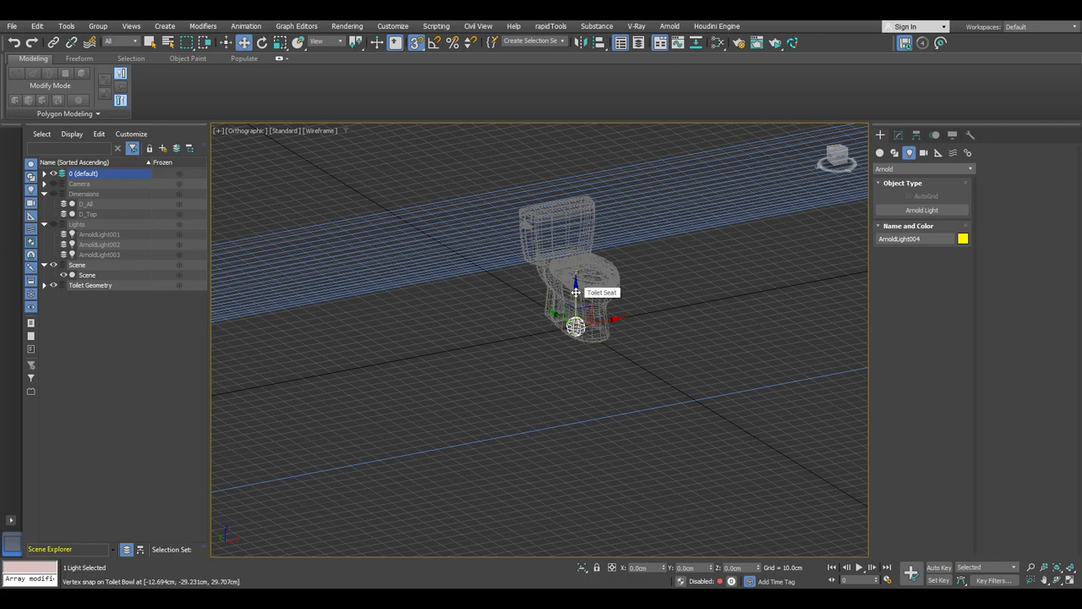
{"action": "key", "text": "s"}
{"action": "left_click_drag", "start_coordinate": [575, 292], "coordinate": [584, 150]}
{"action": "middle_click_drag", "start_coordinate": [587, 302], "coordinate": [643, 275], "text": "alt"}
{"action": "left_click", "coordinate": [836, 156]}
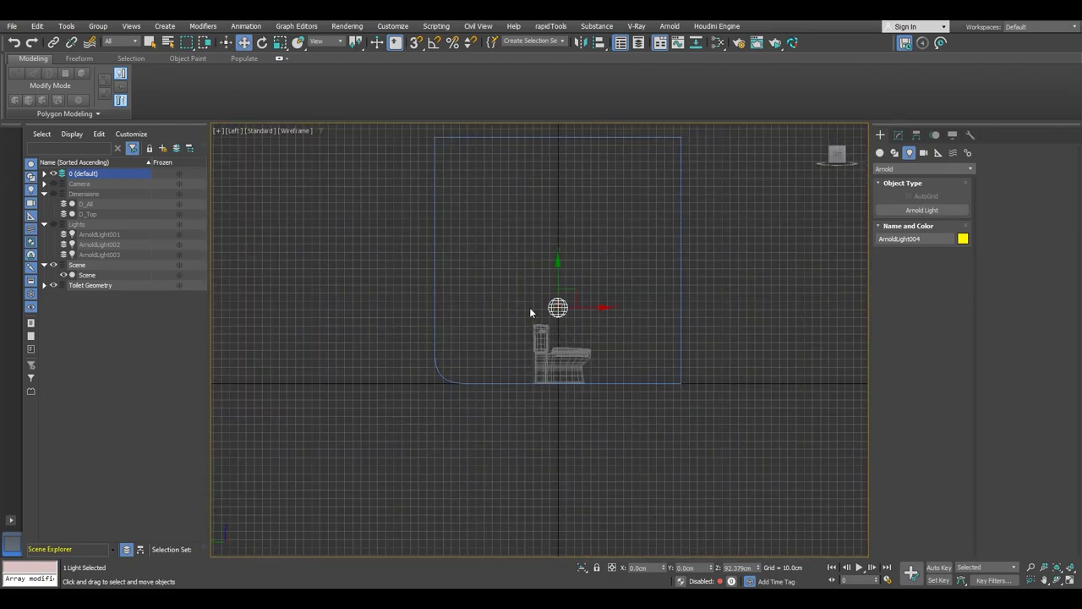
{"action": "left_click_drag", "start_coordinate": [589, 301], "coordinate": [704, 227]}
{"action": "key", "text": "s"}
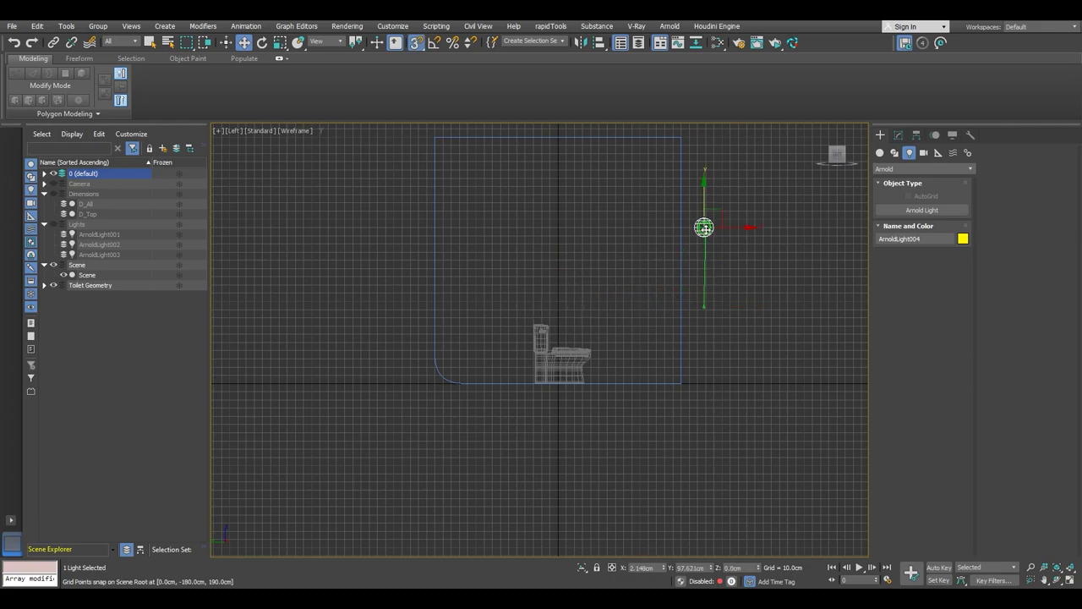
Change the new Arnold light's shape type to Spot and make it targeted.
{"action": "middle_click_drag", "start_coordinate": [704, 232], "coordinate": [797, 259], "text": "alt"}
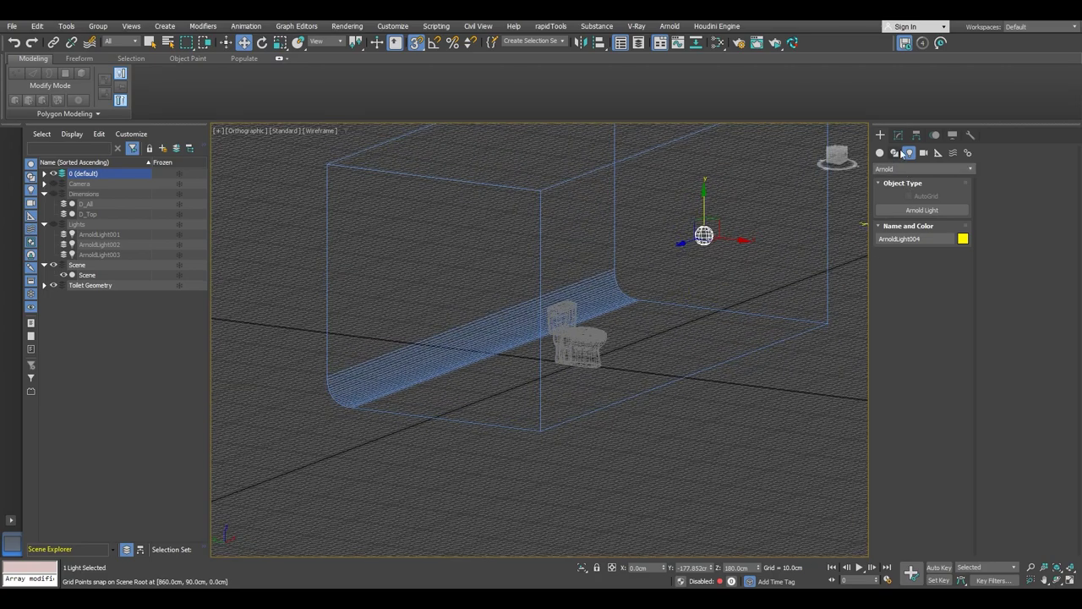
{"action": "left_click", "coordinate": [898, 135]}
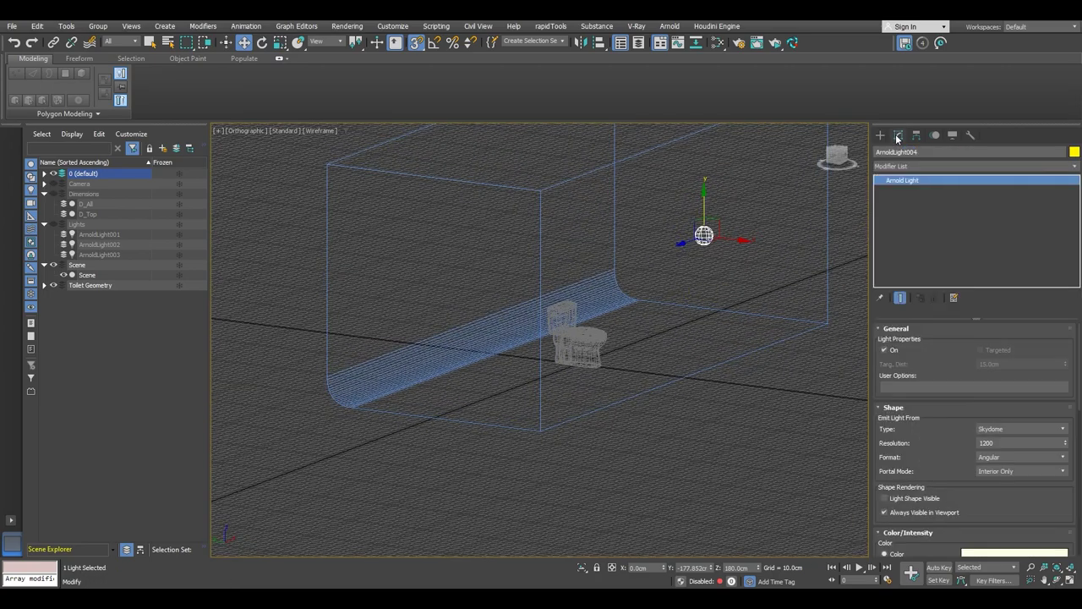
{"action": "left_click", "coordinate": [1012, 429]}
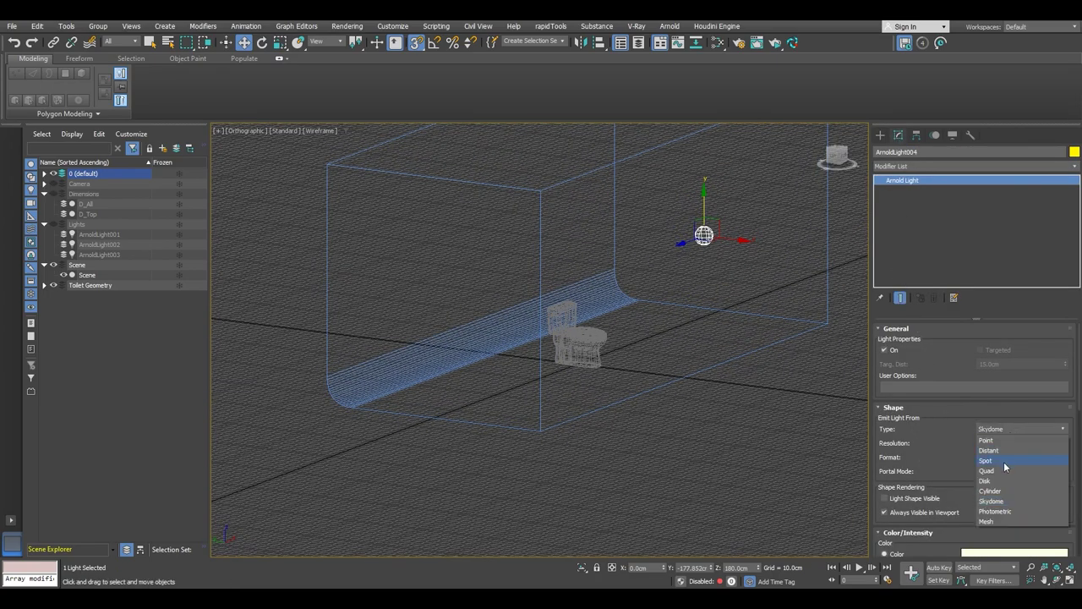
{"action": "left_click", "coordinate": [998, 461]}
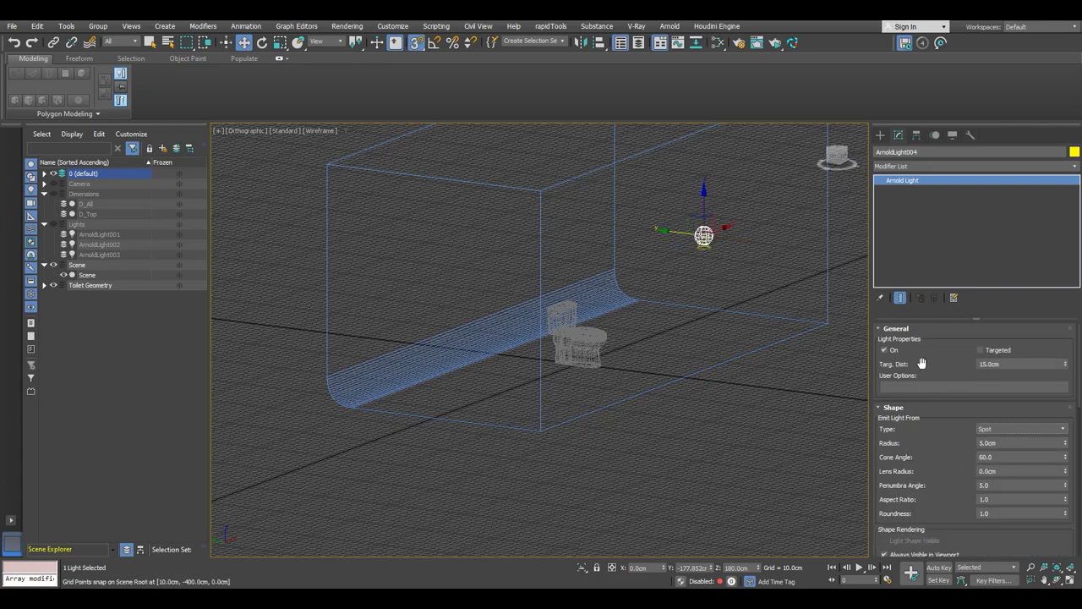
{"action": "left_click", "coordinate": [982, 349]}
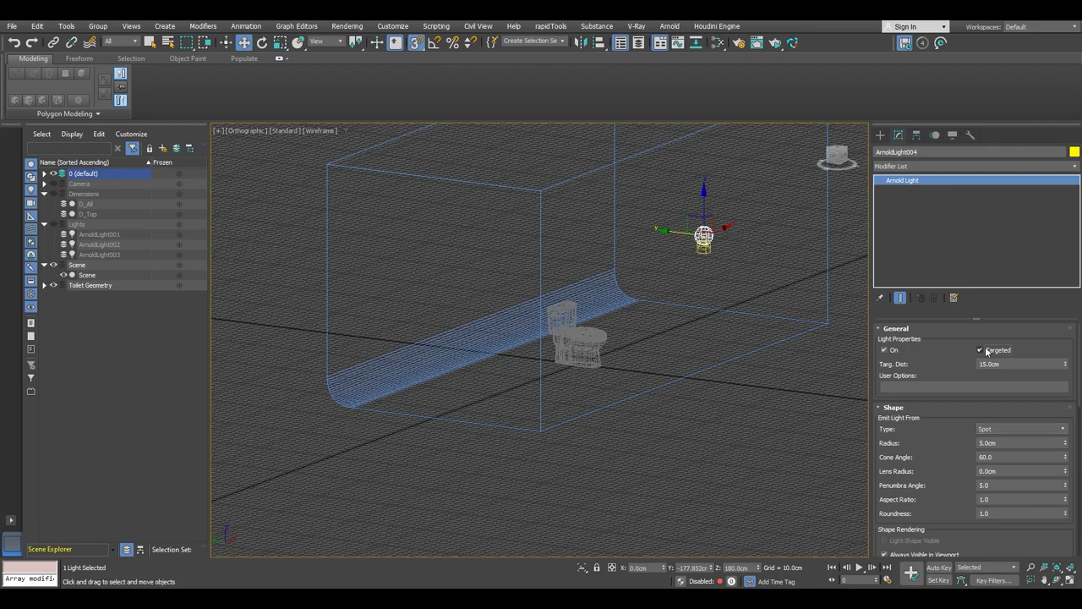
Select the spotlight's target and set its Y and Z positions to 0 so it aims at the toilet's base.
{"action": "left_click", "coordinate": [49, 173]}
{"action": "left_click", "coordinate": [110, 193]}
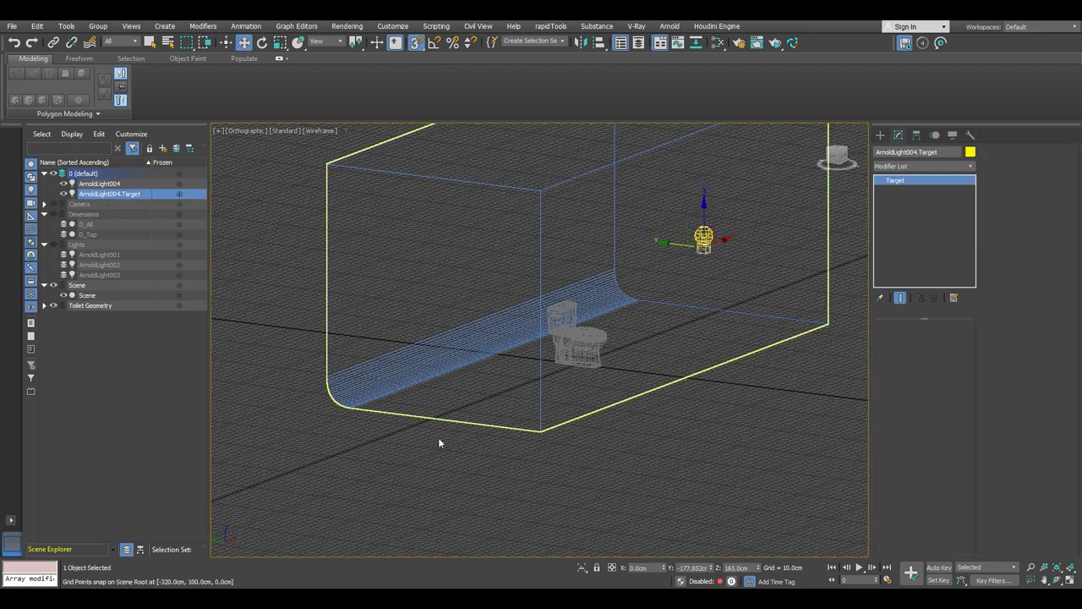
{"action": "right_click", "coordinate": [710, 569]}
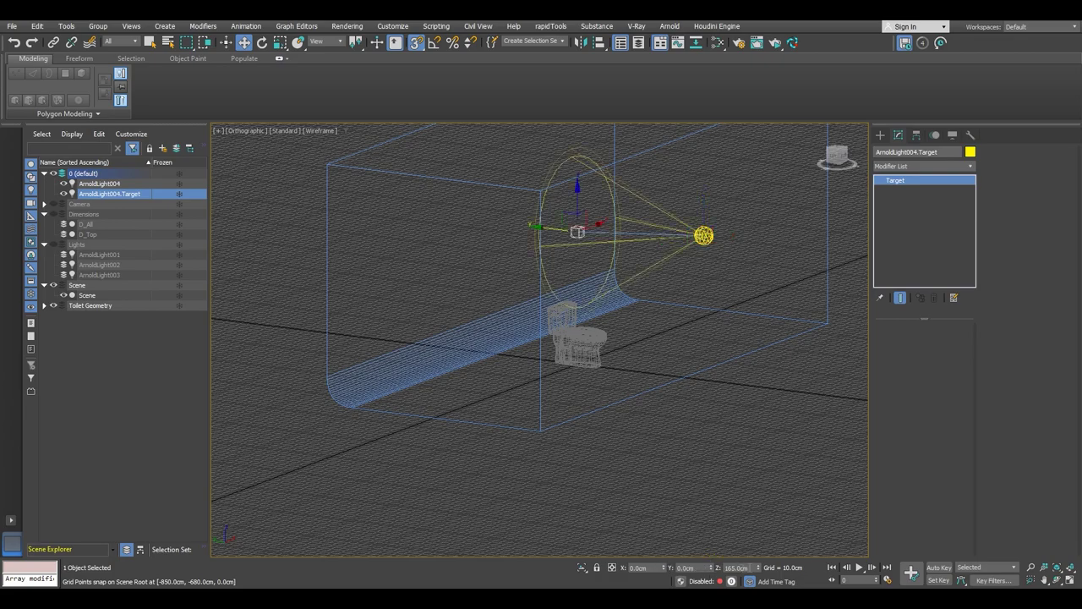
{"action": "right_click", "coordinate": [758, 569]}
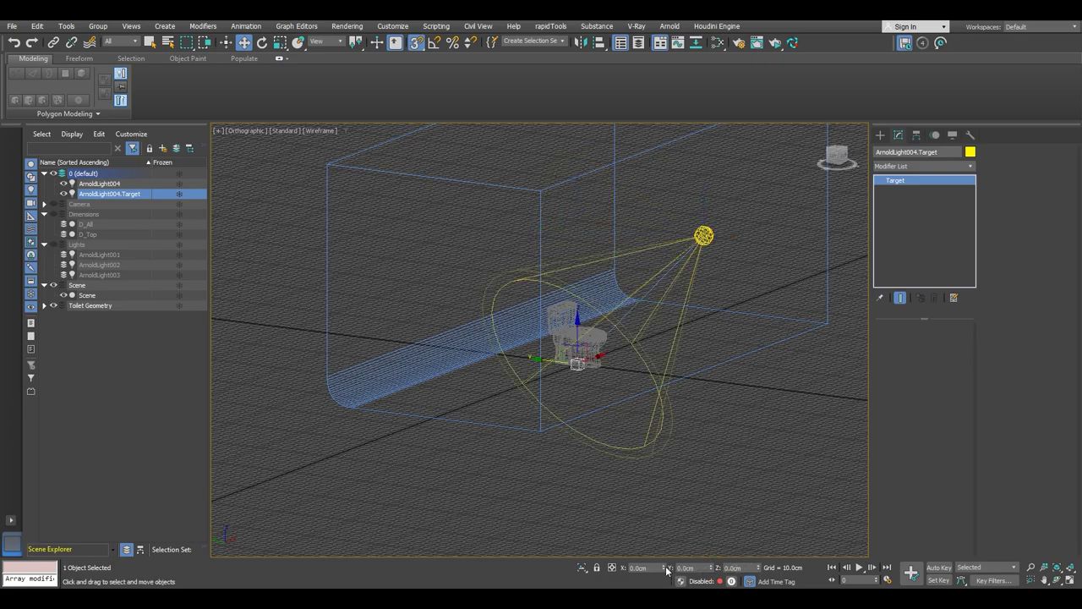
Show the orthographic view shaded, examine the spotlight's cone around the toilet, and return to the maximized camera view.
{"action": "left_click", "coordinate": [732, 476]}
{"action": "key", "text": "F3"}
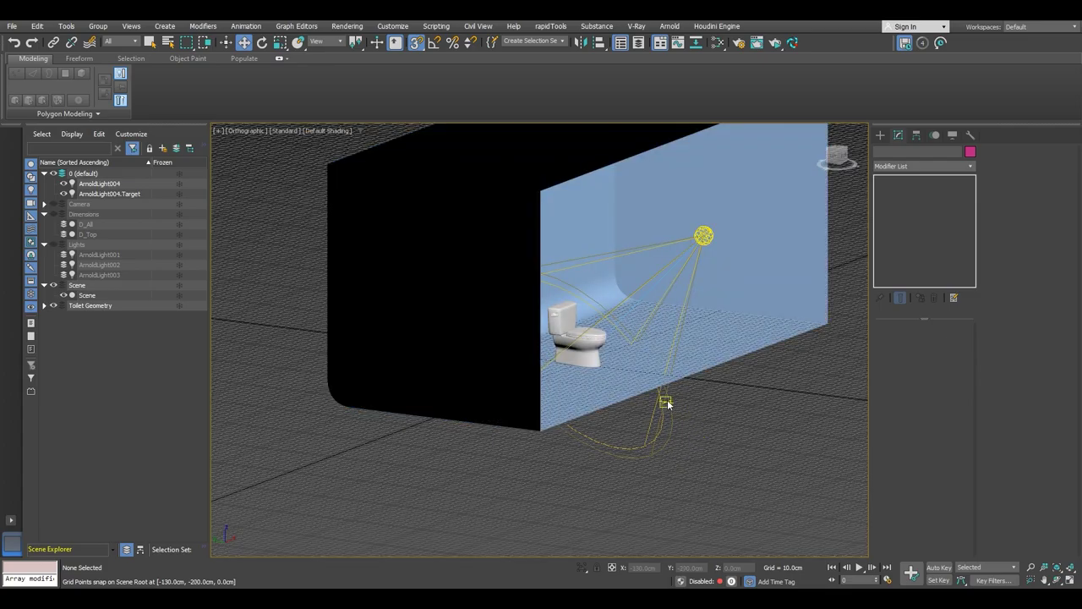
{"action": "middle_click_drag", "start_coordinate": [662, 394], "coordinate": [673, 399], "text": "alt"}
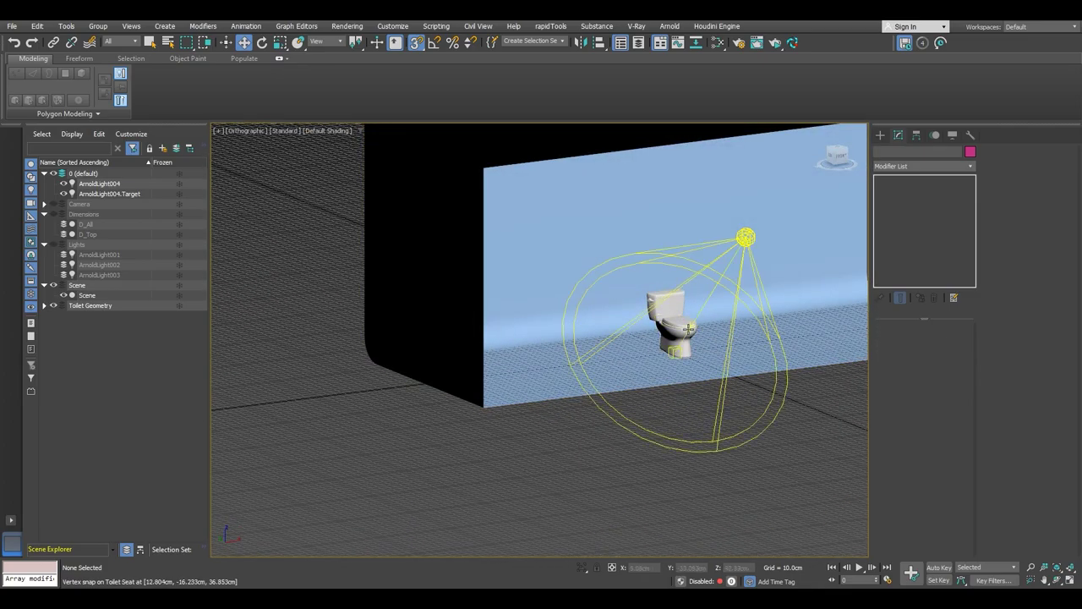
{"action": "scroll", "coordinate": [691, 324], "scroll_direction": "up", "scroll_amount": 4}
{"action": "middle_click_drag", "start_coordinate": [691, 324], "coordinate": [691, 358], "text": "alt"}
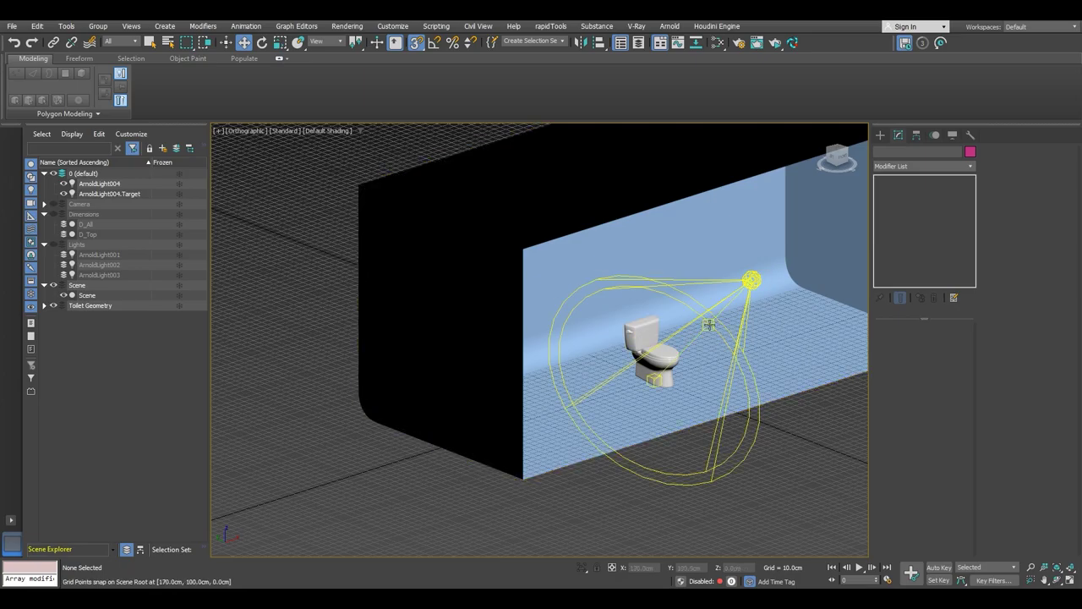
{"action": "middle_click_drag", "start_coordinate": [664, 327], "coordinate": [599, 315], "text": "alt"}
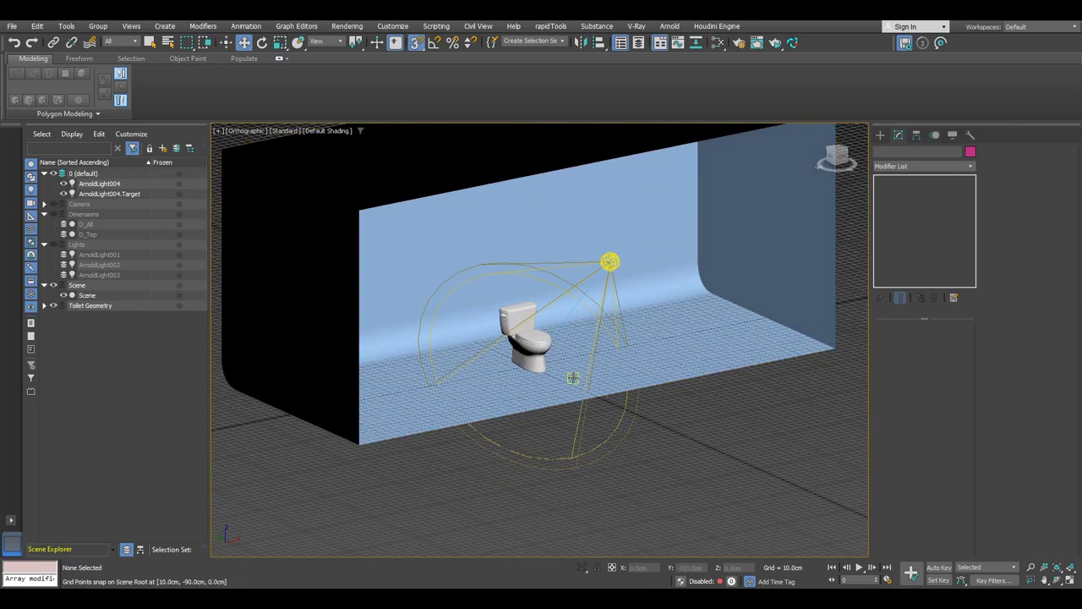
{"action": "key", "text": "alt+w"}
{"action": "left_click", "coordinate": [685, 427]}
{"action": "key", "text": "alt+w"}
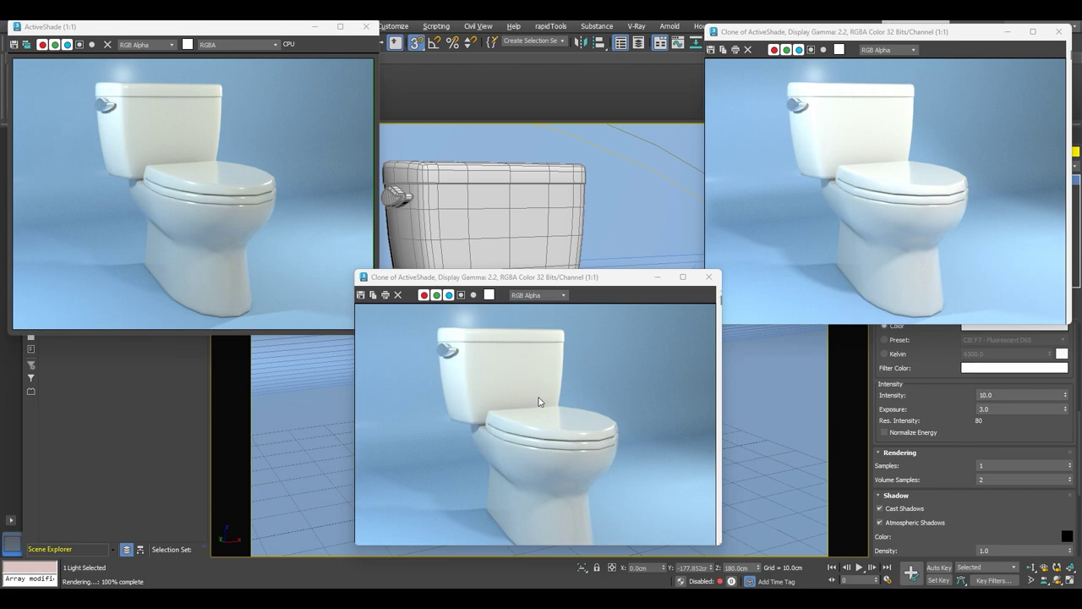
Close the extra ActiveShade windows, examine the toilet's lighting and shadows in the remaining cloned render, and close it.
{"action": "left_click", "coordinate": [366, 26]}
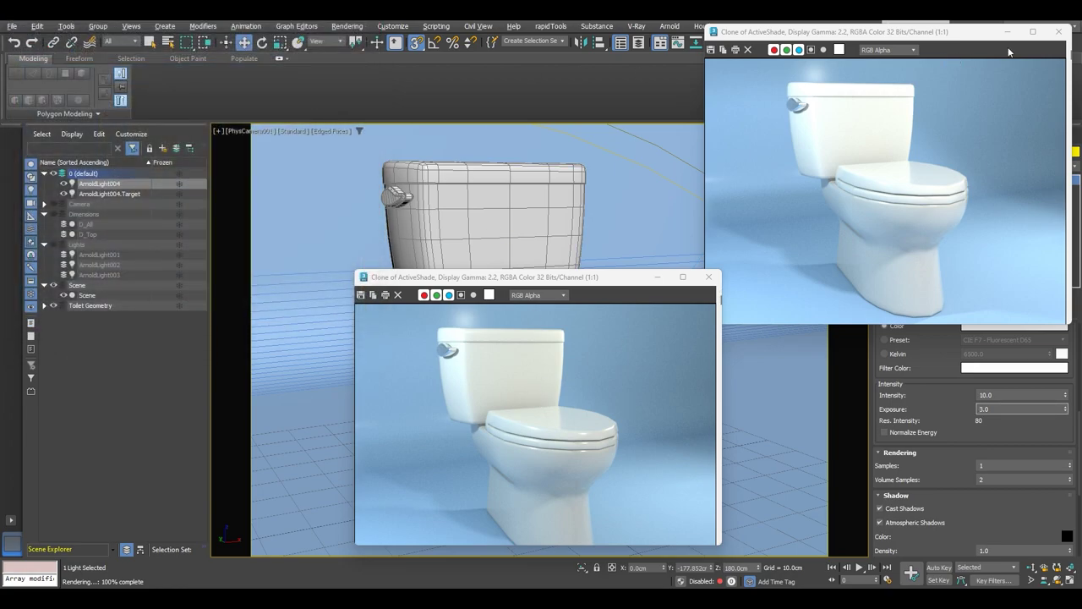
{"action": "left_click", "coordinate": [1058, 31]}
{"action": "left_click_drag", "start_coordinate": [591, 279], "coordinate": [589, 143]}
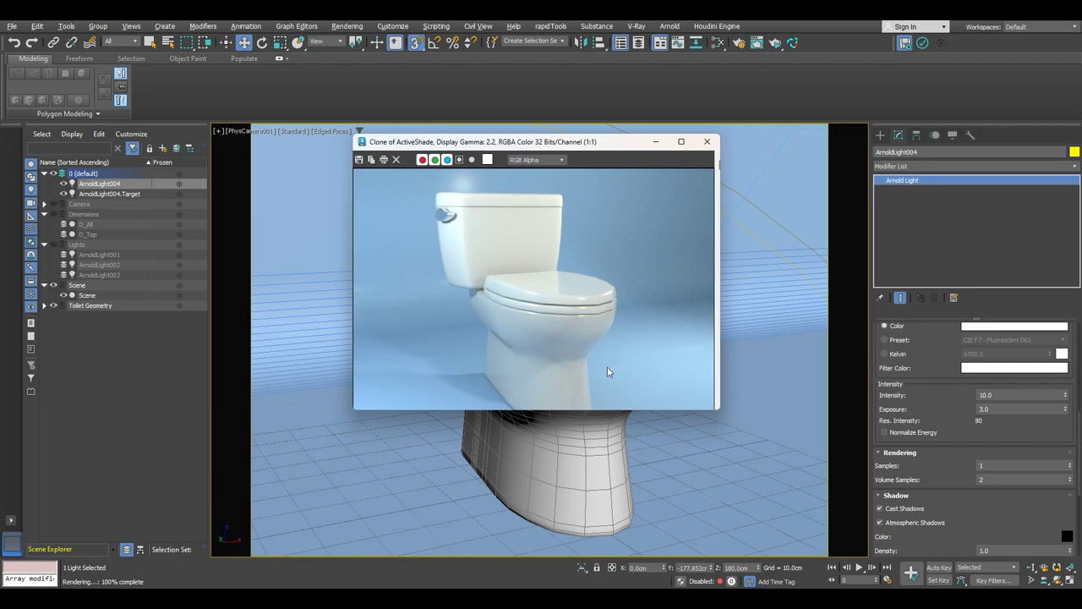
{"action": "scroll", "coordinate": [592, 343], "scroll_direction": "down", "scroll_amount": 5}
{"action": "scroll", "coordinate": [558, 337], "scroll_direction": "up", "scroll_amount": 7}
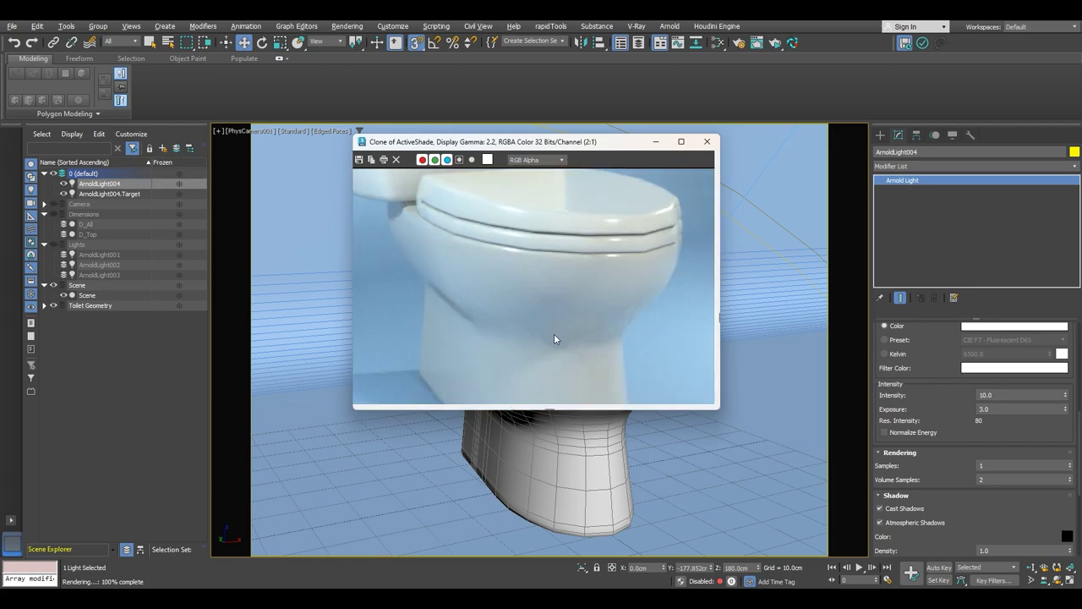
{"action": "scroll", "coordinate": [562, 345], "scroll_direction": "down", "scroll_amount": 2}
{"action": "scroll", "coordinate": [574, 345], "scroll_direction": "down", "scroll_amount": 1}
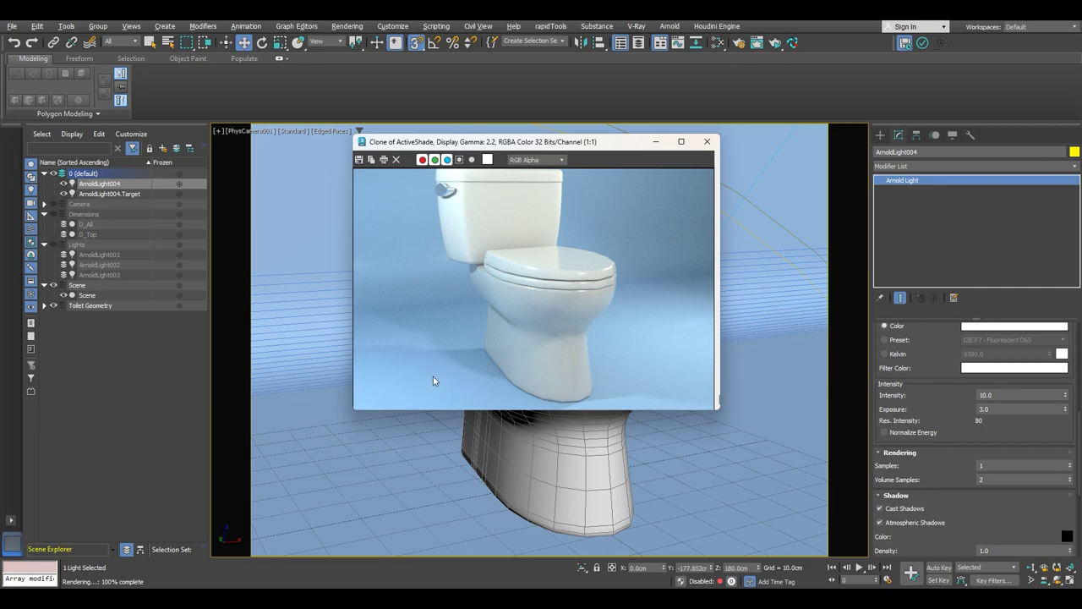
{"action": "left_click", "coordinate": [706, 143]}
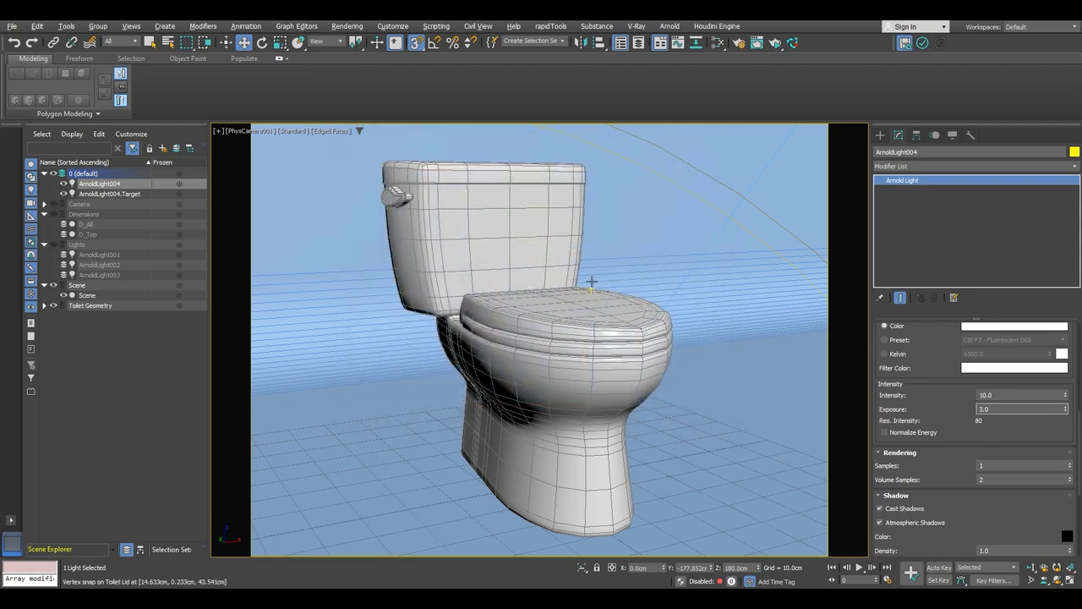
Move ArnoldLight004 and its target from the default layer into the Lights layer, then clear the selection.
{"action": "left_click", "coordinate": [104, 193], "text": "ctrl"}
{"action": "left_click_drag", "start_coordinate": [104, 184], "coordinate": [80, 244]}
{"action": "left_click", "coordinate": [101, 359]}
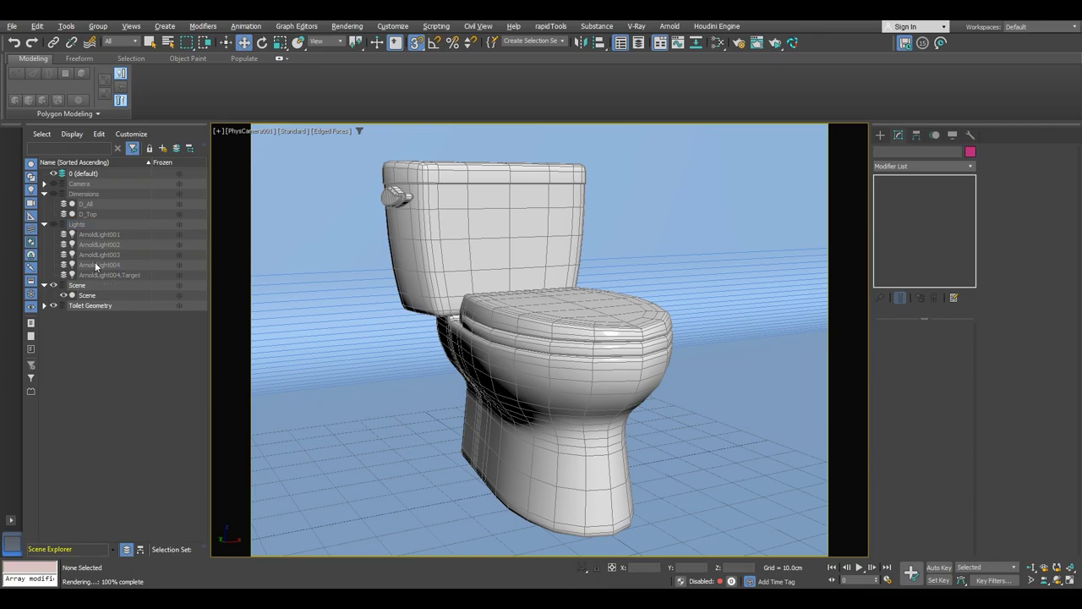
Select ArnoldLight001 in the Lights layer and turn on Cast Shadows for it.
{"action": "left_click", "coordinate": [97, 235]}
{"action": "key", "text": "alt+w"}
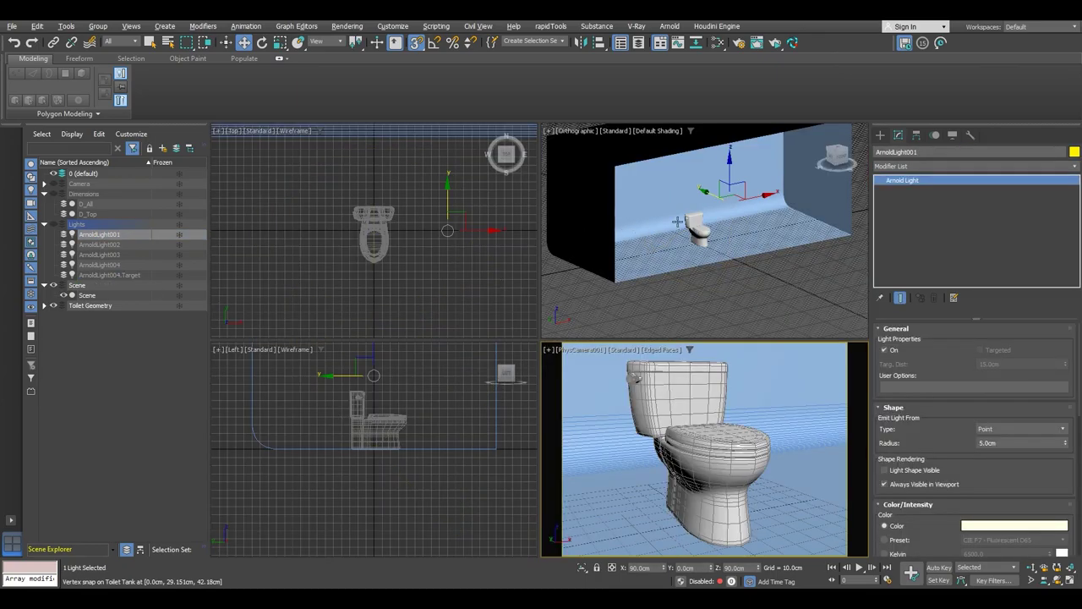
{"action": "key", "text": "alt+w"}
{"action": "middle_click_drag", "start_coordinate": [691, 222], "coordinate": [613, 202], "text": "alt"}
{"action": "scroll", "coordinate": [964, 453], "scroll_direction": "down", "scroll_amount": 5}
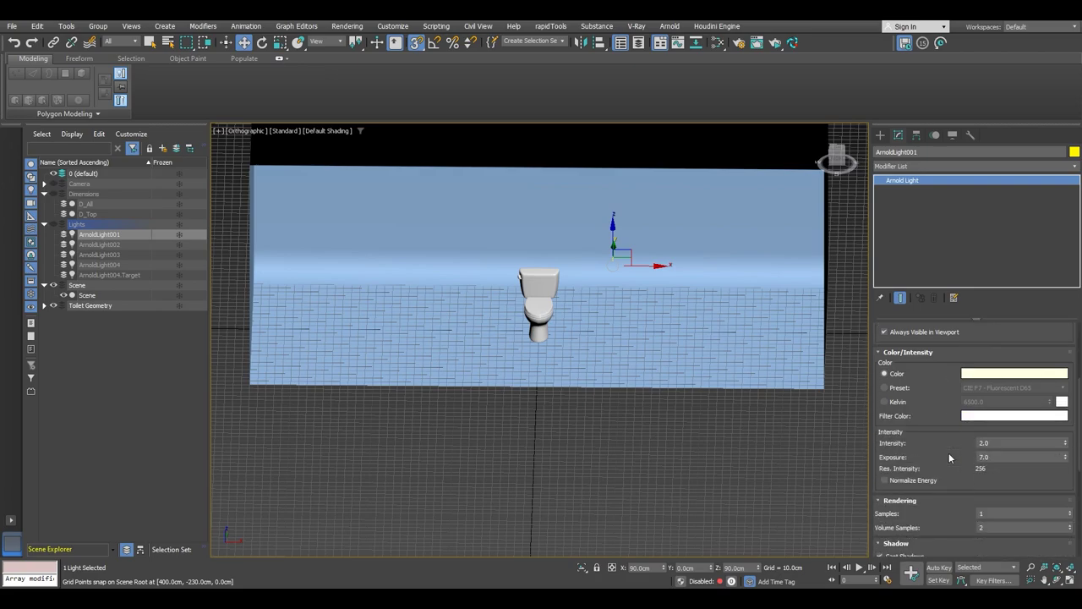
{"action": "scroll", "coordinate": [947, 453], "scroll_direction": "down", "scroll_amount": 3}
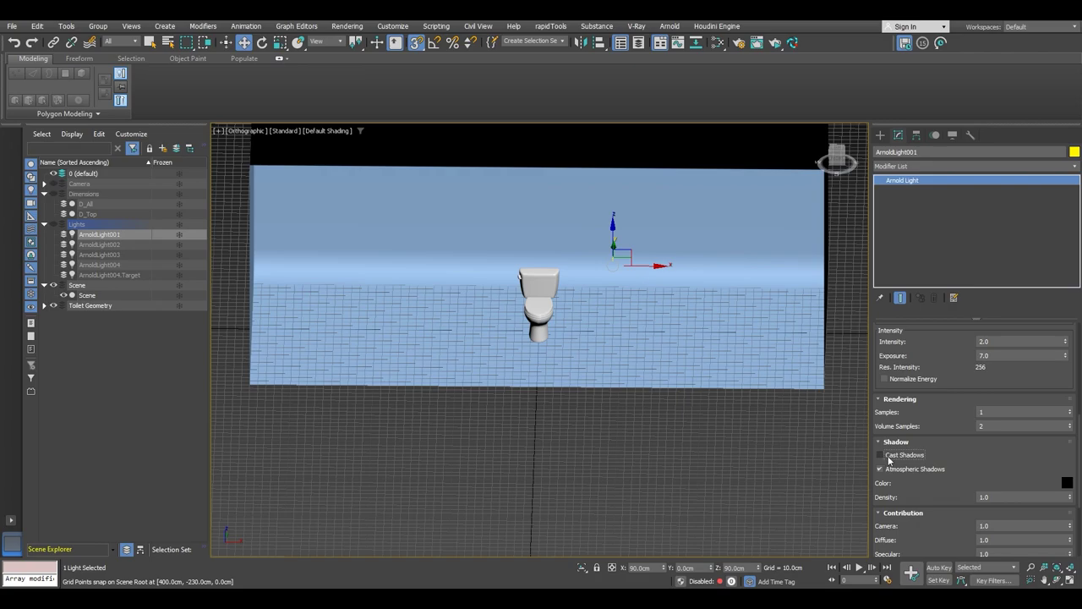
{"action": "left_click", "coordinate": [879, 455]}
{"action": "left_click", "coordinate": [880, 470]}
Look over the backdrop and toilet in the orthographic view, then bring back the maximized camera view.
{"action": "mouse_move", "coordinate": [597, 340]}
{"action": "middle_mouse_down", "text": "alt"}
{"action": "mouse_move", "coordinate": [623, 331]}
{"action": "mouse_move", "coordinate": [574, 332]}
{"action": "mouse_move", "coordinate": [585, 357]}
{"action": "middle_mouse_up", "text": "alt"}
{"action": "scroll", "coordinate": [573, 332], "scroll_direction": "up", "scroll_amount": 3}
{"action": "key", "text": "alt+w"}
{"action": "key", "text": "alt+w"}
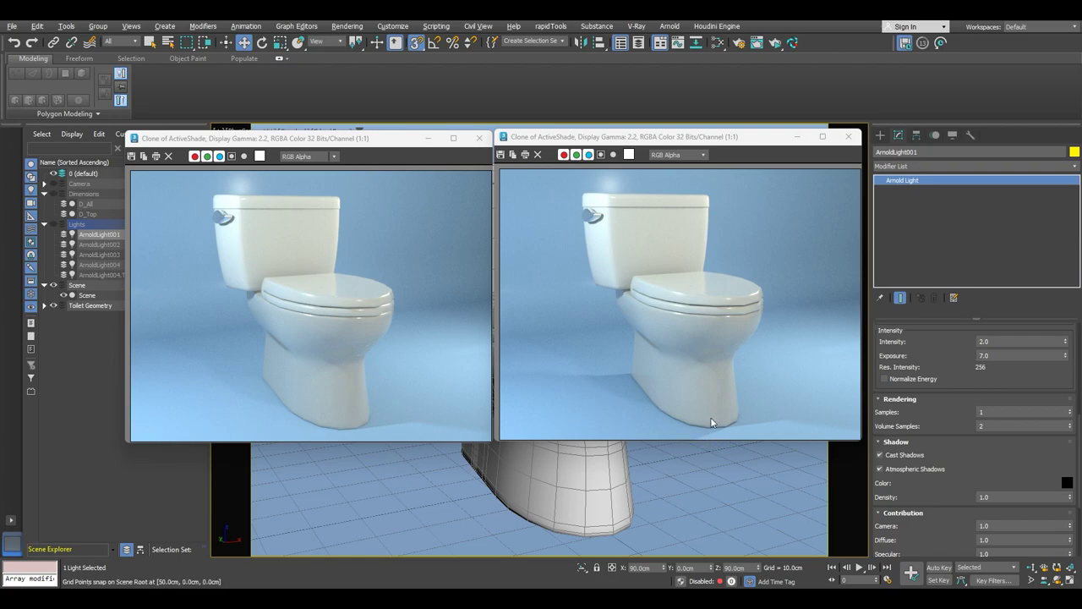
Turn off Cast Shadows for ArnoldLight001 and close both cloned ActiveShade renders.
{"action": "left_click", "coordinate": [881, 455]}
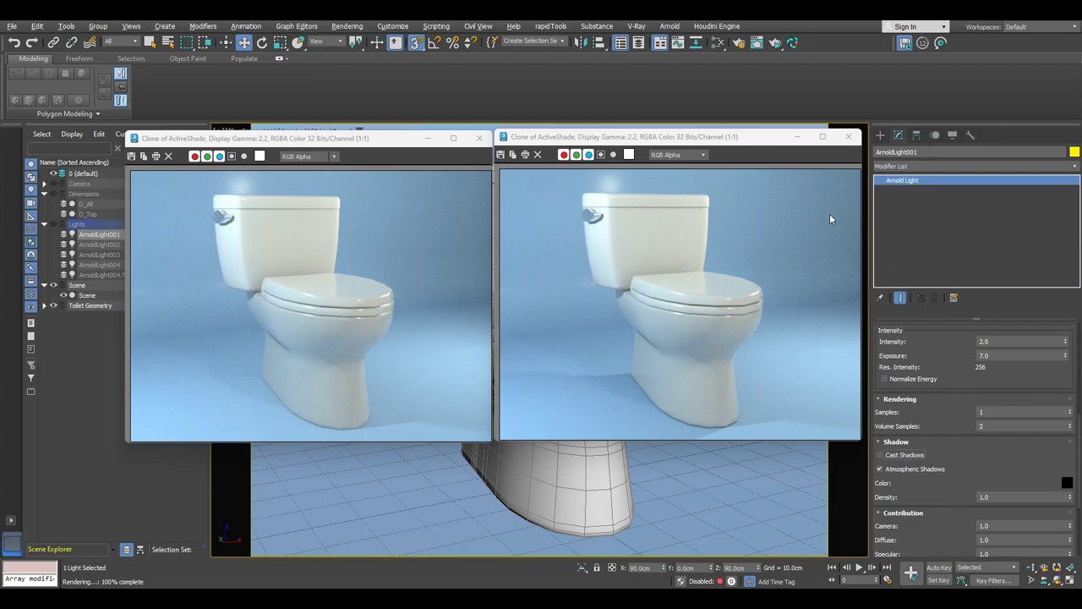
{"action": "left_click", "coordinate": [480, 137]}
{"action": "left_click", "coordinate": [848, 136]}
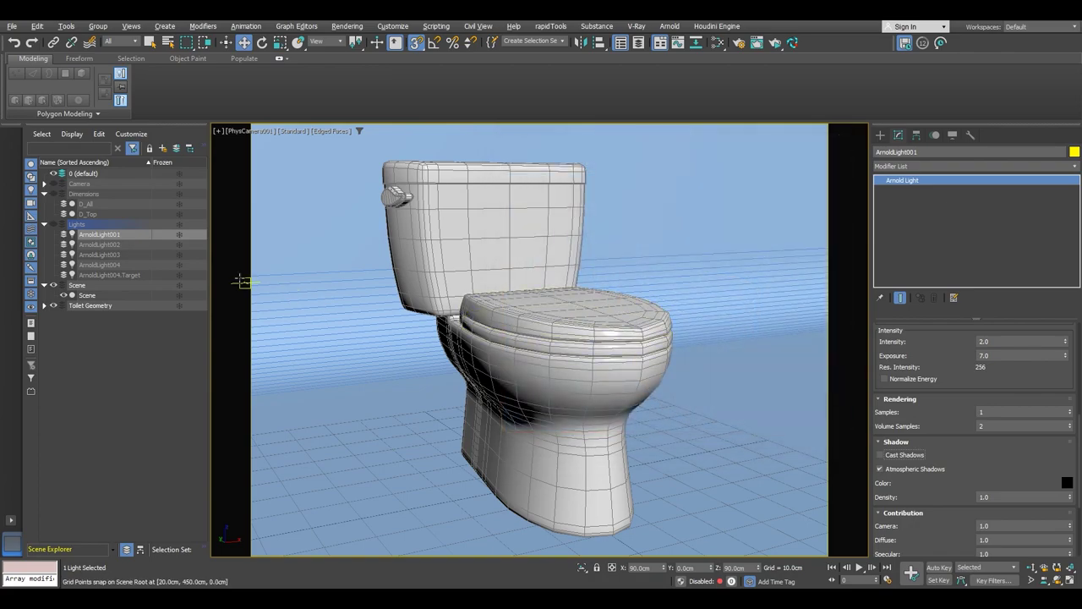
Make the Lights layer visible and hide ArnoldLight001, ArnoldLight002 and ArnoldLight003 within it.
{"action": "left_click", "coordinate": [109, 274], "text": "shift"}
{"action": "left_click", "coordinate": [54, 224]}
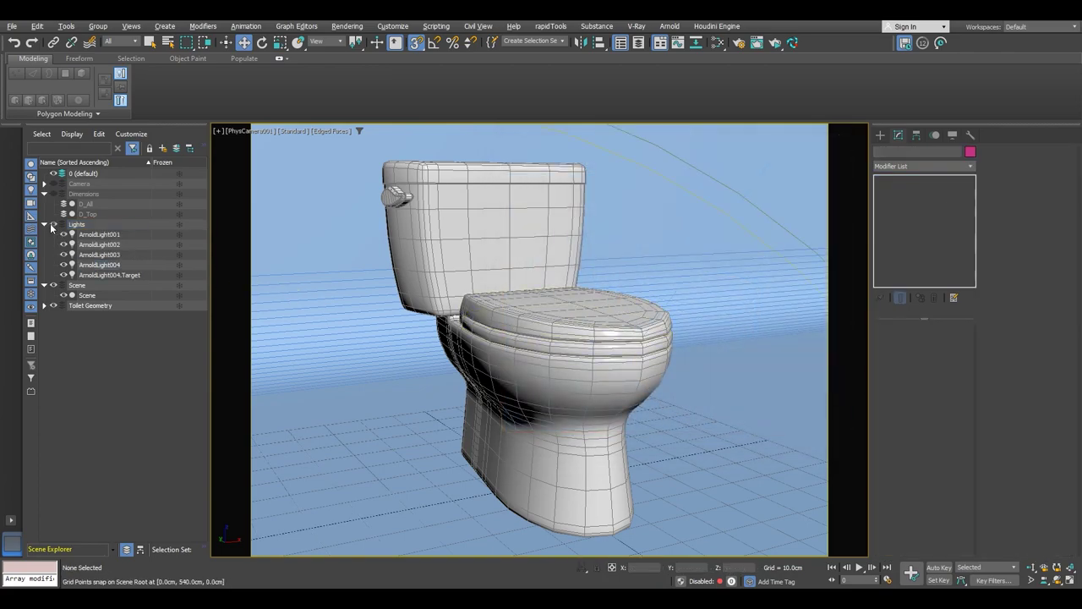
{"action": "left_click", "coordinate": [86, 236]}
{"action": "left_click", "coordinate": [95, 255], "text": "shift"}
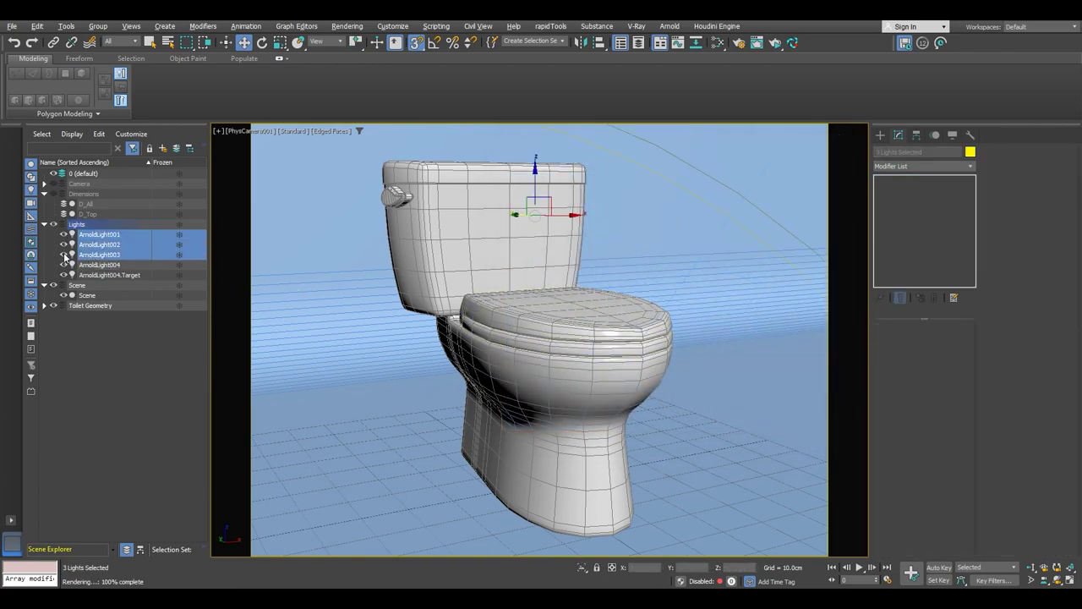
Show the Camera layer and, with snapping off, move ArnoldLight004 in the top view along X to about -98 cm, close to the camera.
{"action": "left_click", "coordinate": [100, 264]}
{"action": "key", "text": "alt+w"}
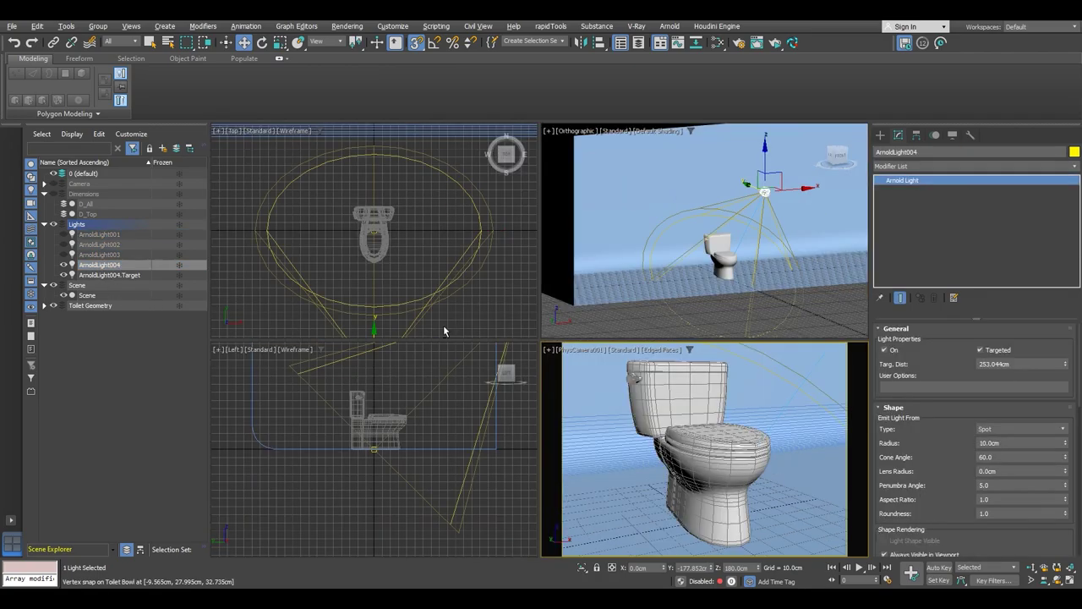
{"action": "scroll", "coordinate": [437, 292], "scroll_direction": "down", "scroll_amount": 5}
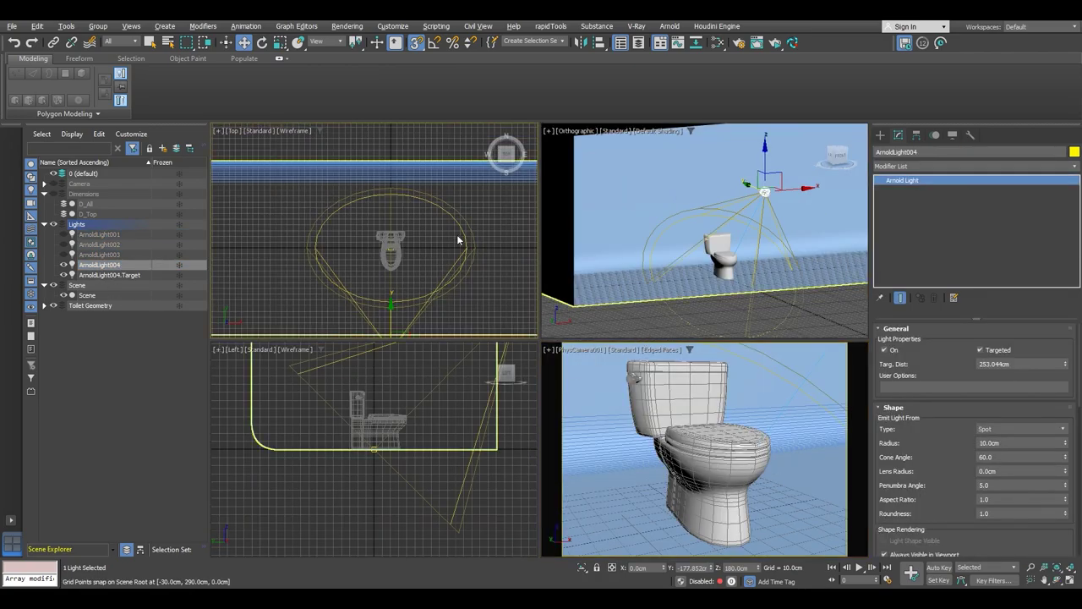
{"action": "middle_click_drag", "start_coordinate": [437, 269], "coordinate": [451, 219]}
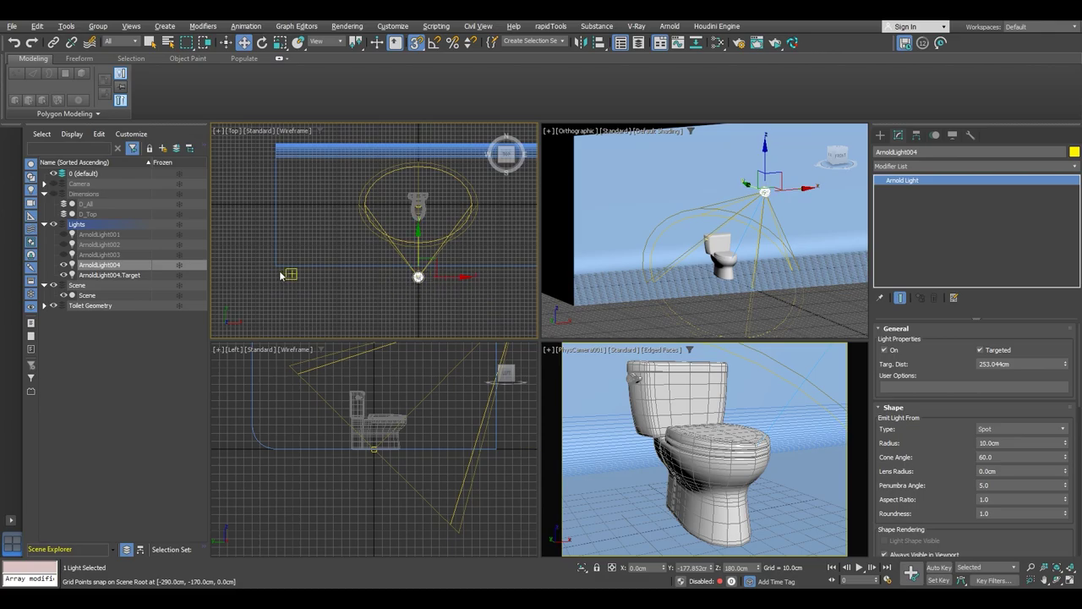
{"action": "left_click", "coordinate": [54, 183]}
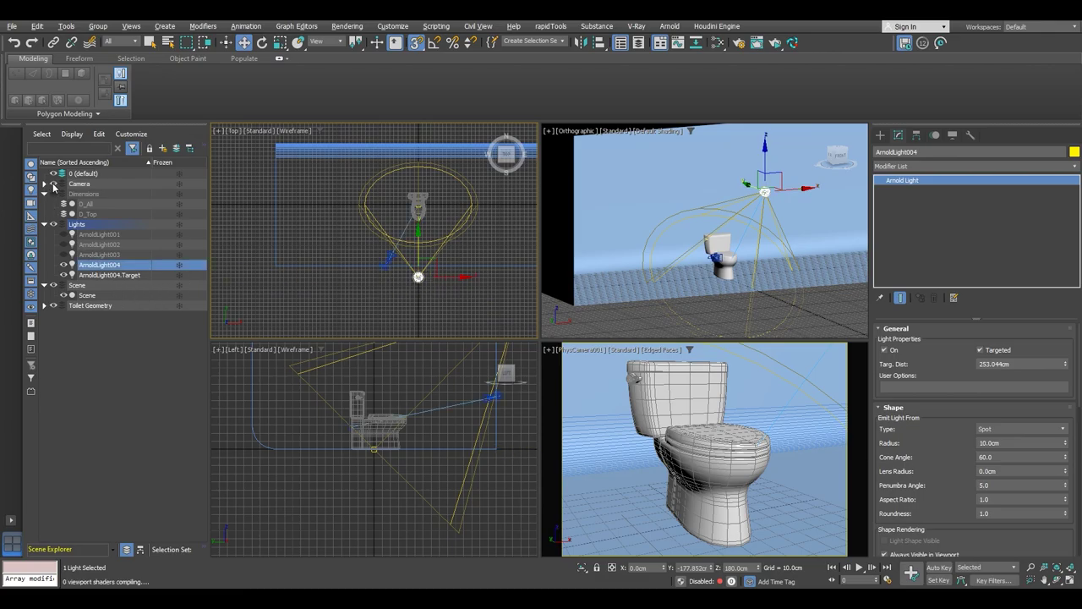
{"action": "scroll", "coordinate": [417, 291], "scroll_direction": "up", "scroll_amount": 4}
{"action": "key", "text": "s"}
{"action": "left_click_drag", "start_coordinate": [466, 285], "coordinate": [357, 277]}
{"action": "mouse_move", "coordinate": [359, 279]}
{"action": "middle_mouse_down"}
{"action": "mouse_move", "coordinate": [379, 259]}
{"action": "mouse_move", "coordinate": [375, 299]}
{"action": "mouse_move", "coordinate": [374, 270]}
{"action": "middle_mouse_up"}
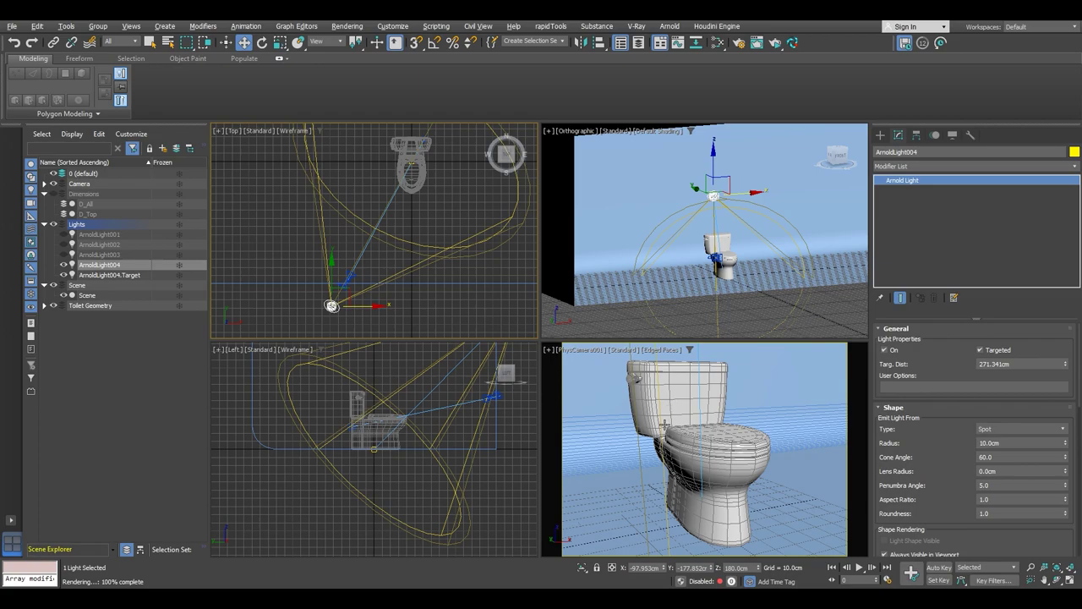
Clear the selection, hide ArnoldLight004 and its target, and maximize the camera view.
{"action": "left_click", "coordinate": [785, 428]}
{"action": "left_click", "coordinate": [148, 396]}
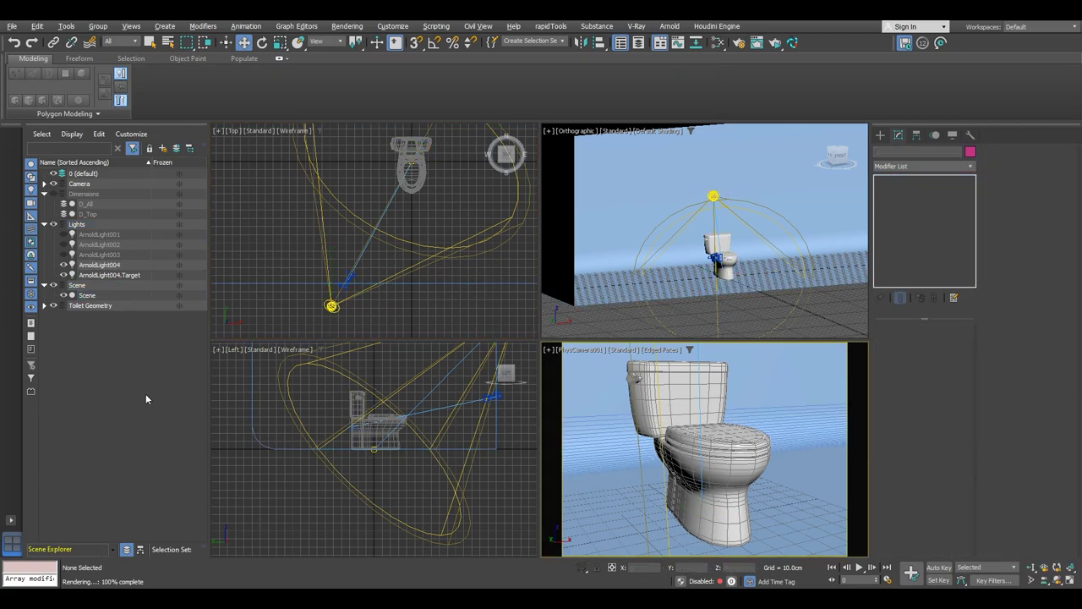
{"action": "left_click", "coordinate": [63, 266]}
{"action": "left_click", "coordinate": [63, 274]}
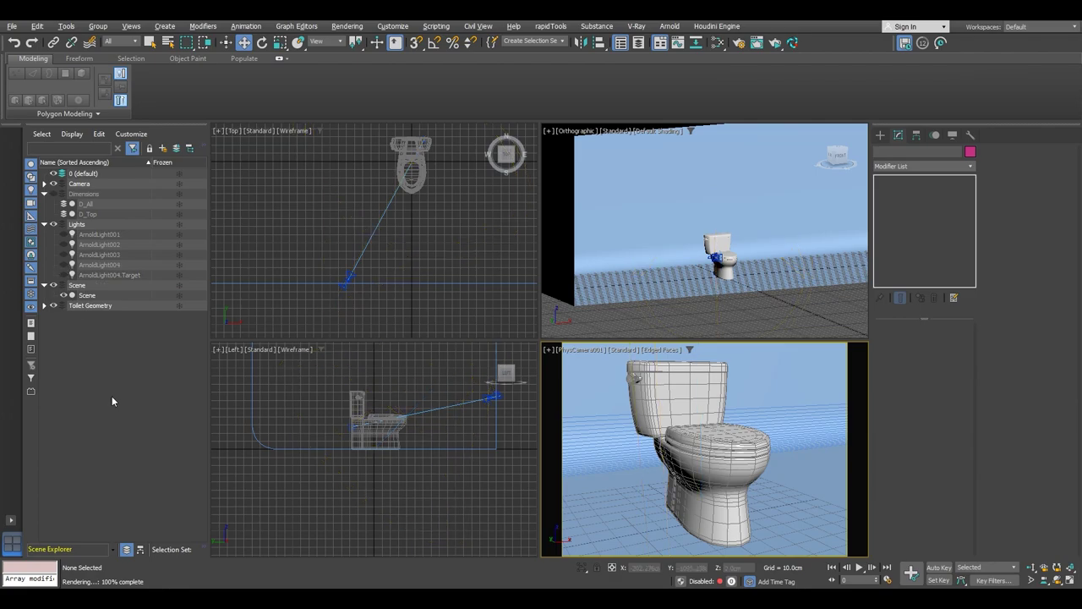
{"action": "key", "text": "alt+w"}
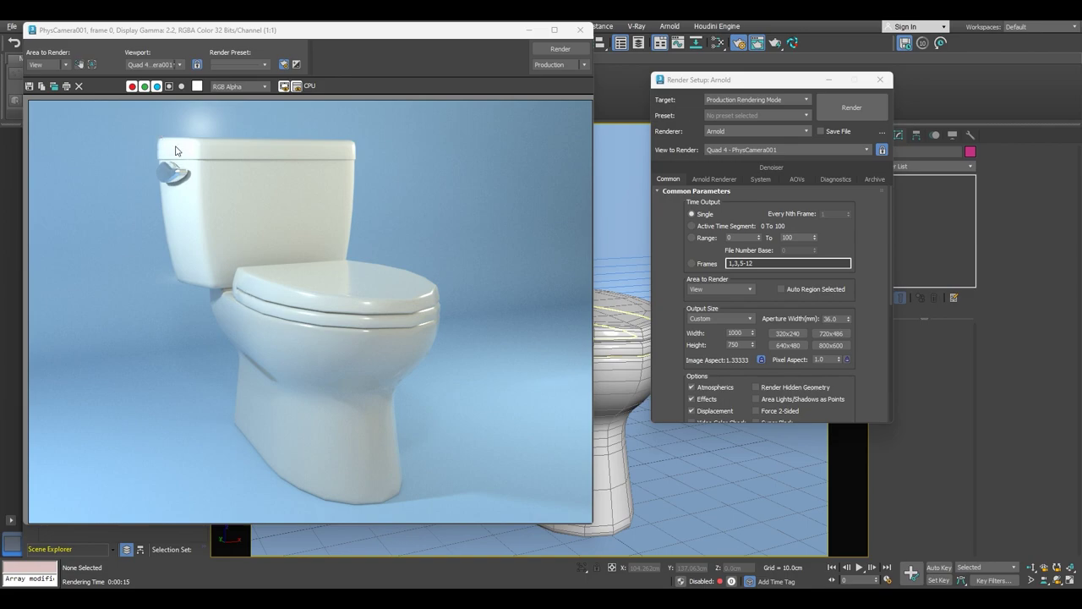
Examine the flush handle and tank edges up close in the production render, and return to the full image.
{"action": "scroll", "coordinate": [166, 148], "scroll_direction": "up", "scroll_amount": 4}
{"action": "scroll", "coordinate": [165, 148], "scroll_direction": "down", "scroll_amount": 1}
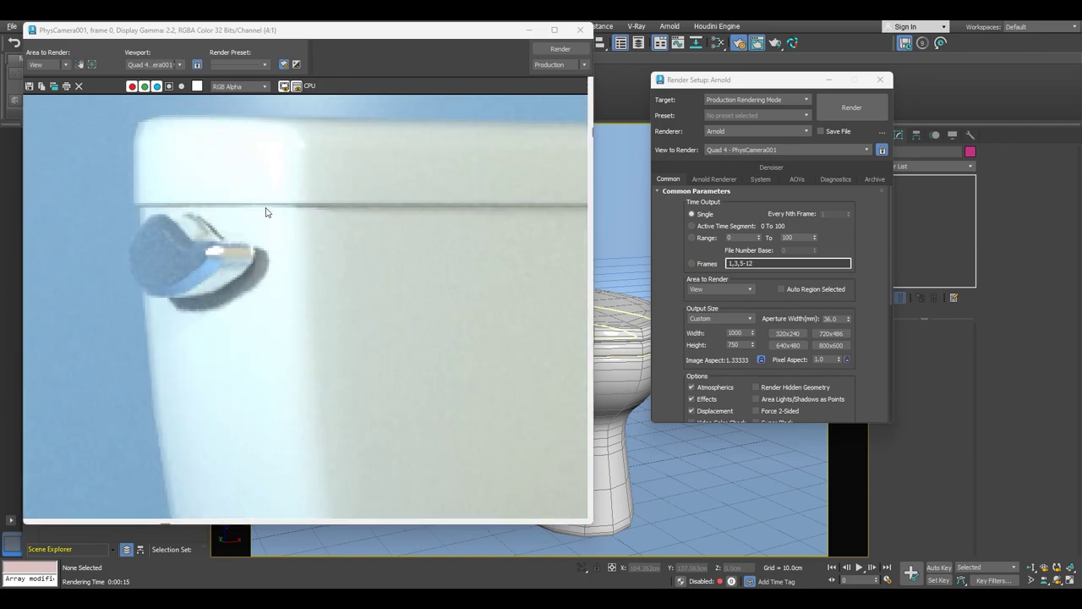
{"action": "scroll", "coordinate": [241, 174], "scroll_direction": "down", "scroll_amount": 1}
{"action": "scroll", "coordinate": [237, 165], "scroll_direction": "down", "scroll_amount": 1}
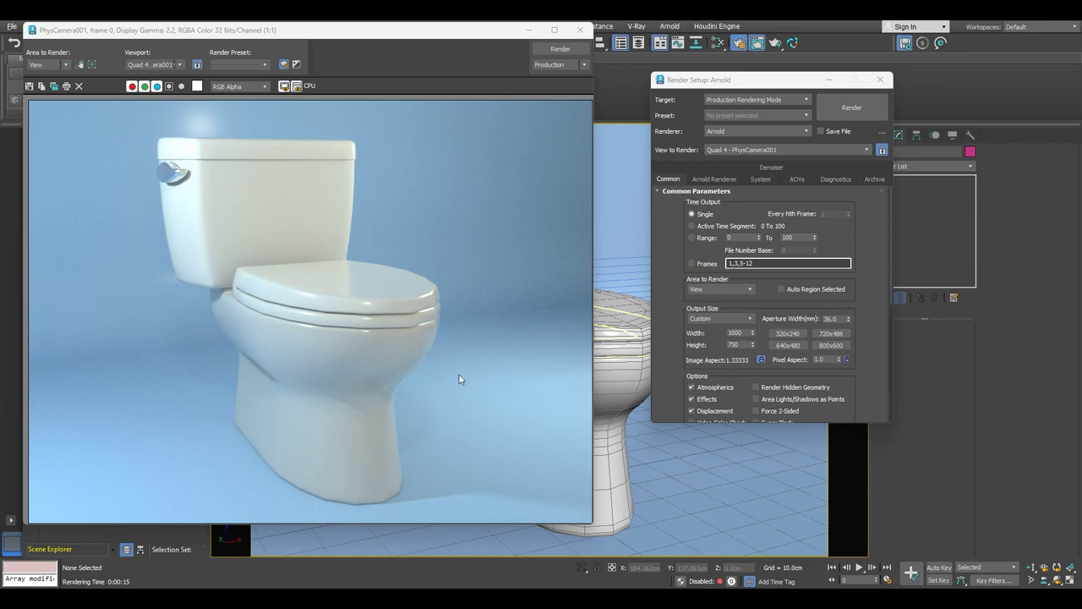
{"action": "scroll", "coordinate": [464, 335], "scroll_direction": "down", "scroll_amount": 1}
{"action": "scroll", "coordinate": [464, 337], "scroll_direction": "up", "scroll_amount": 1}
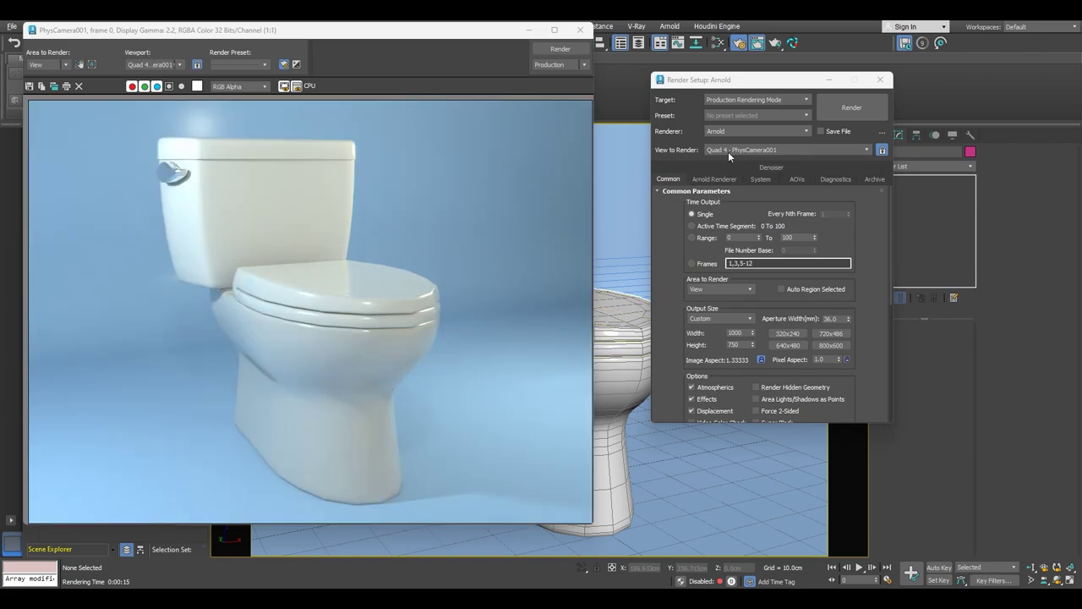
Reopen Render Setup at the Arnold Renderer sampling settings and switch Preview (AA) on and back off.
{"action": "left_click", "coordinate": [880, 80]}
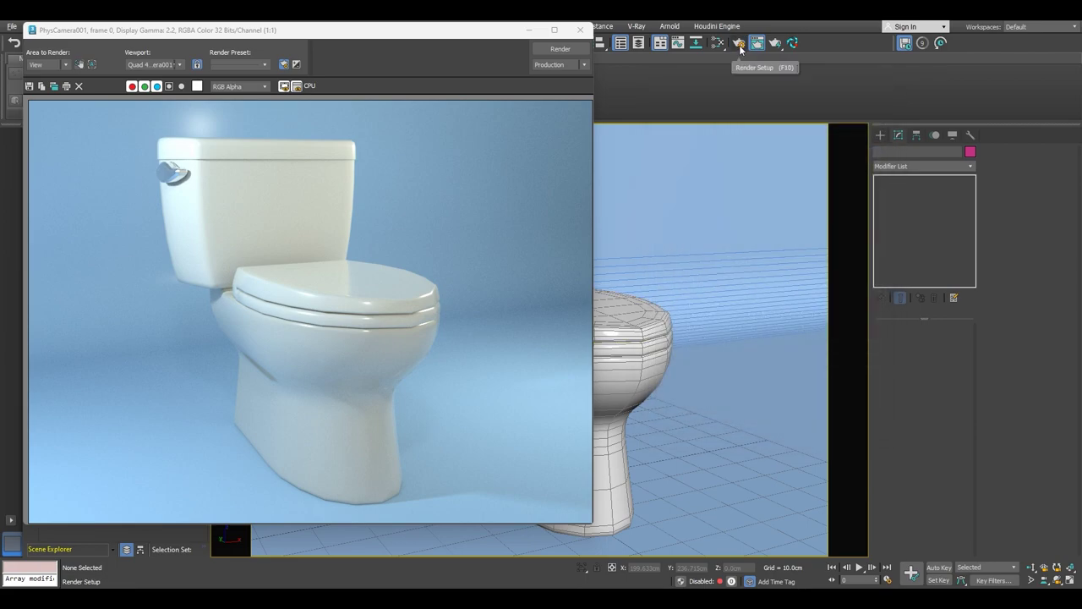
{"action": "left_click", "coordinate": [739, 45]}
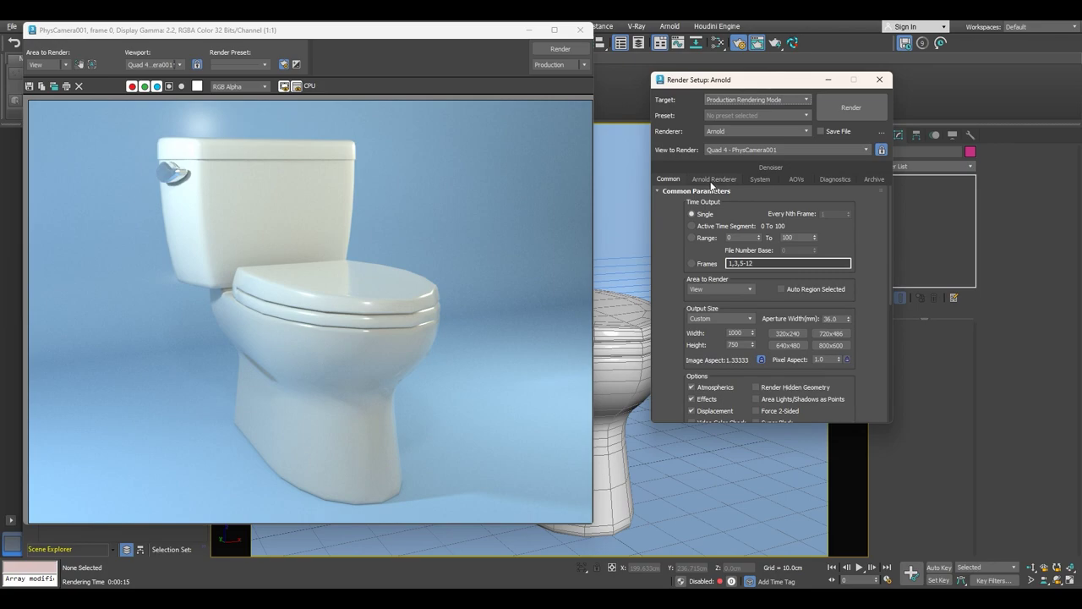
{"action": "left_click", "coordinate": [712, 180]}
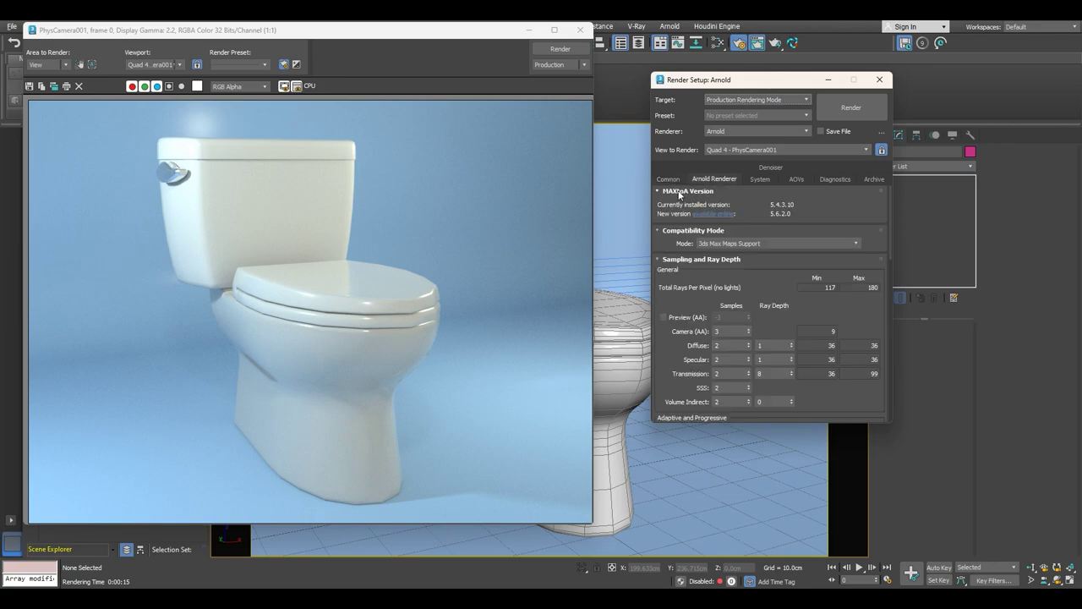
{"action": "left_click", "coordinate": [663, 317]}
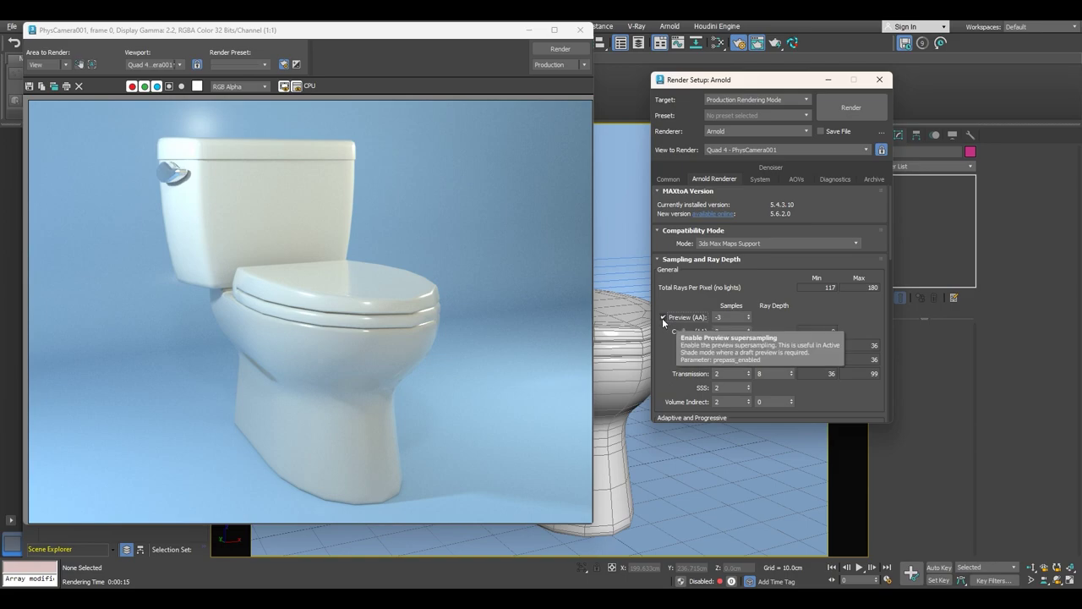
{"action": "left_click", "coordinate": [663, 317]}
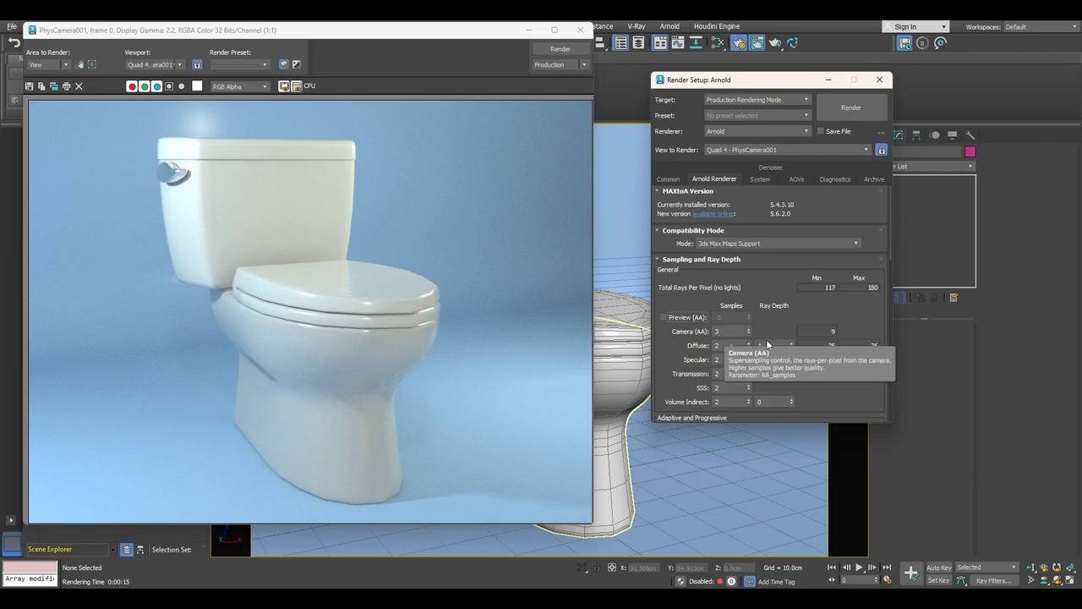
Set the Arnold samples to Camera 5, Diffuse 3, Specular 3, SSS 5 and Volume Indirect 3, with Diffuse and Specular ray depth 2.
{"action": "left_click", "coordinate": [748, 328]}
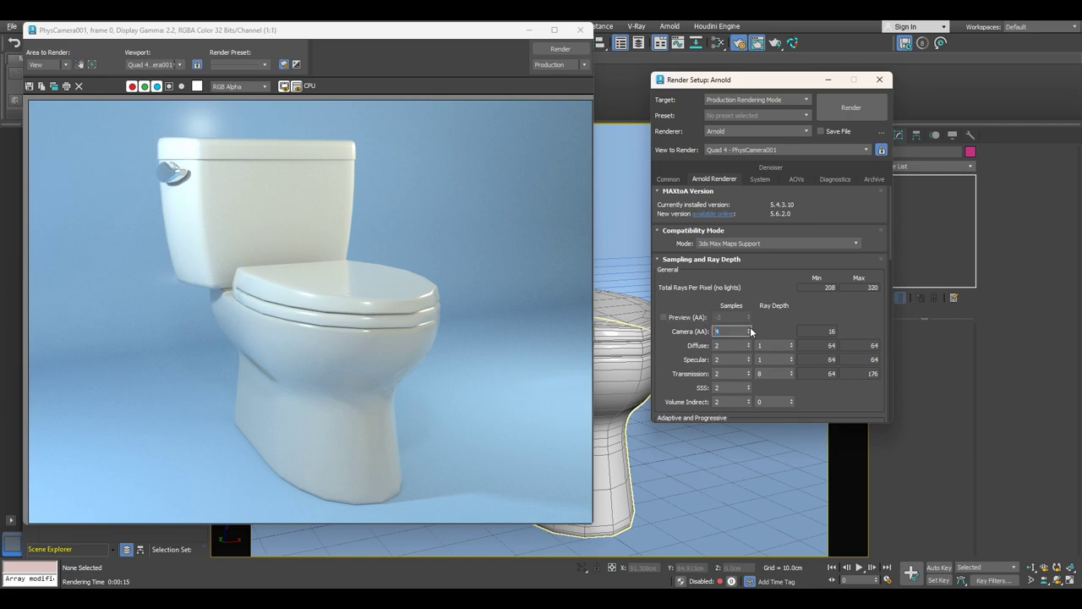
{"action": "left_click", "coordinate": [749, 328]}
{"action": "left_click", "coordinate": [727, 331]}
{"action": "left_click", "coordinate": [748, 342]}
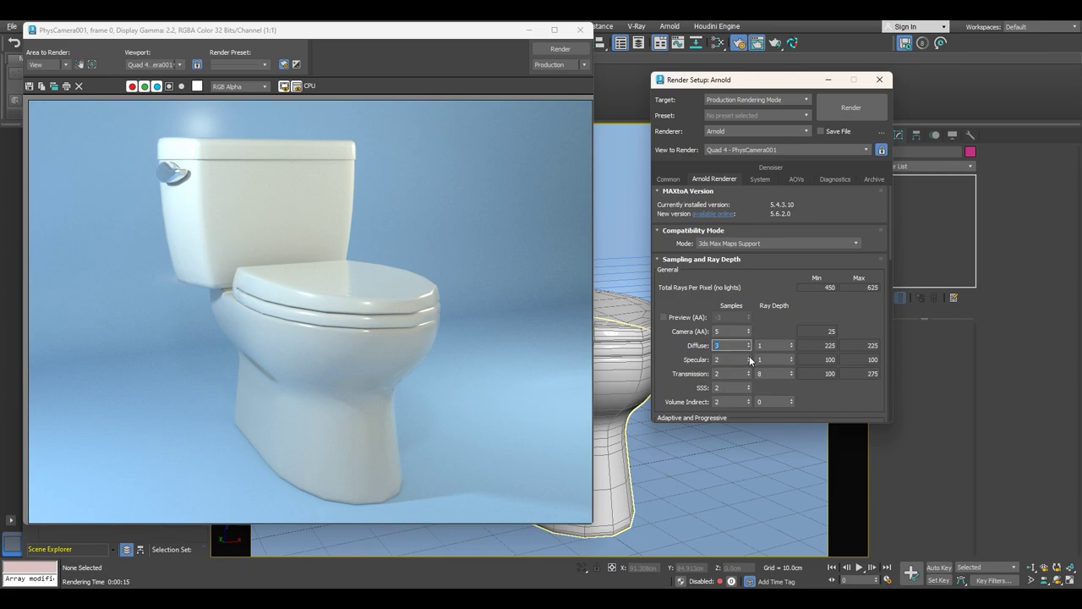
{"action": "left_click", "coordinate": [749, 357]}
{"action": "left_click", "coordinate": [749, 385]}
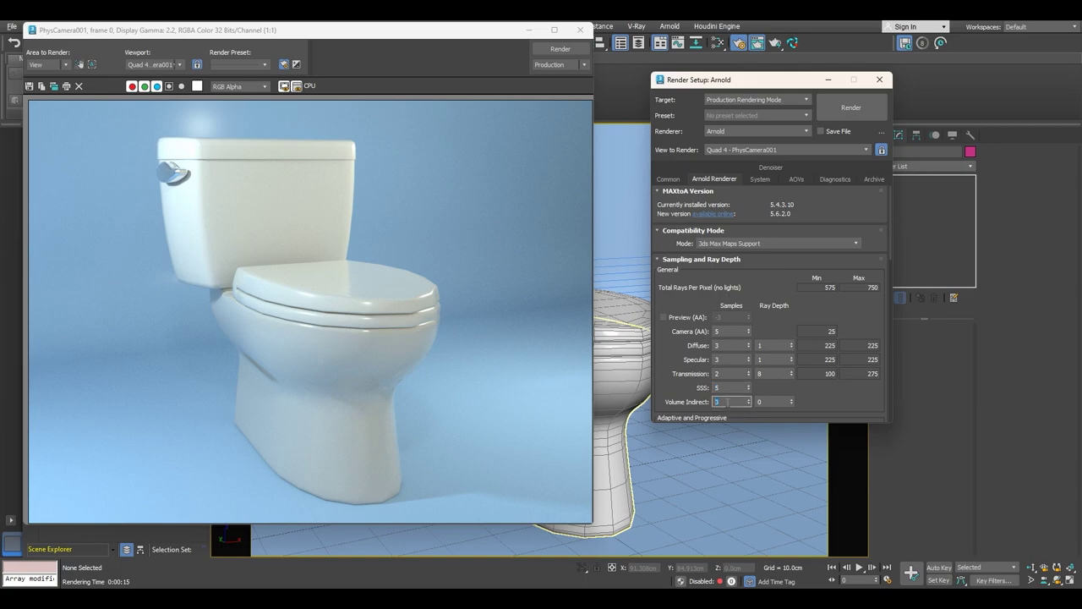
{"action": "left_click", "coordinate": [791, 342]}
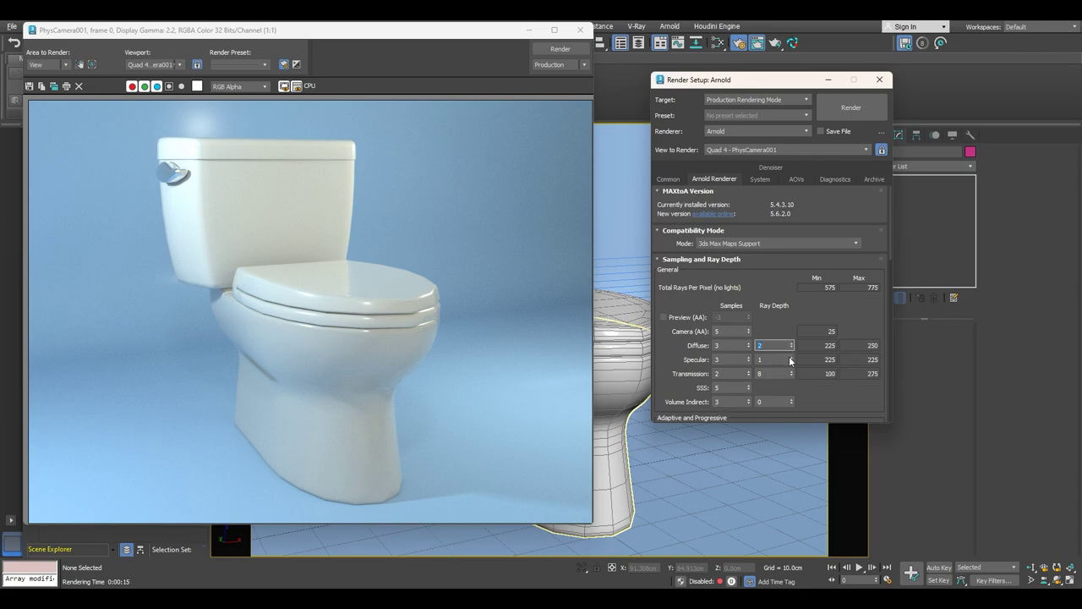
{"action": "left_click", "coordinate": [791, 358]}
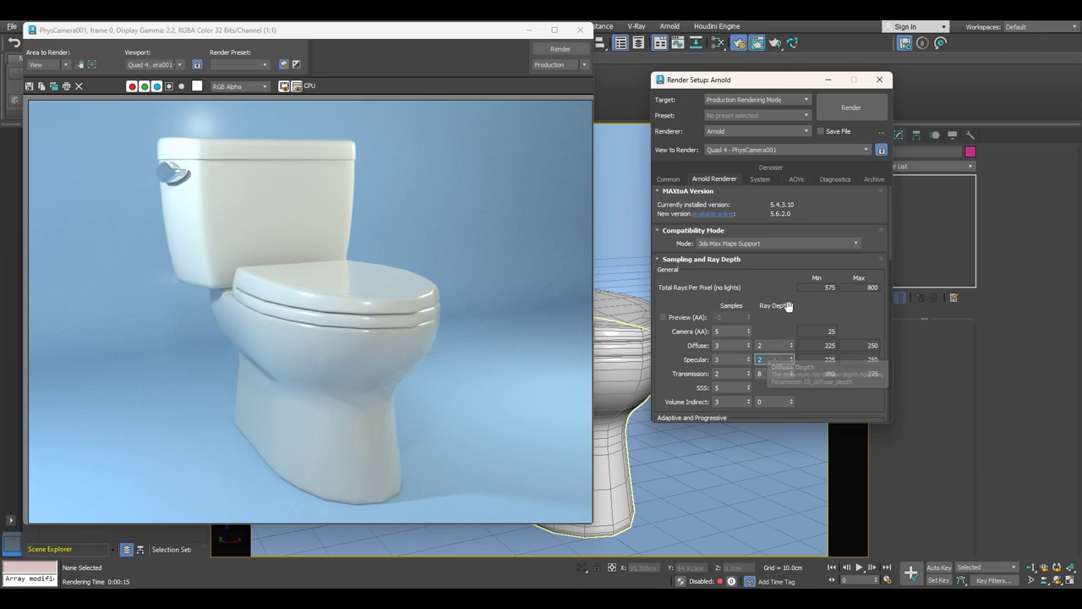
Try the 35mm 1.316:1 Full Aperture (cine) and 35mm (24mm x 36mm) slide output size presets, and return to Custom.
{"action": "left_click", "coordinate": [676, 180]}
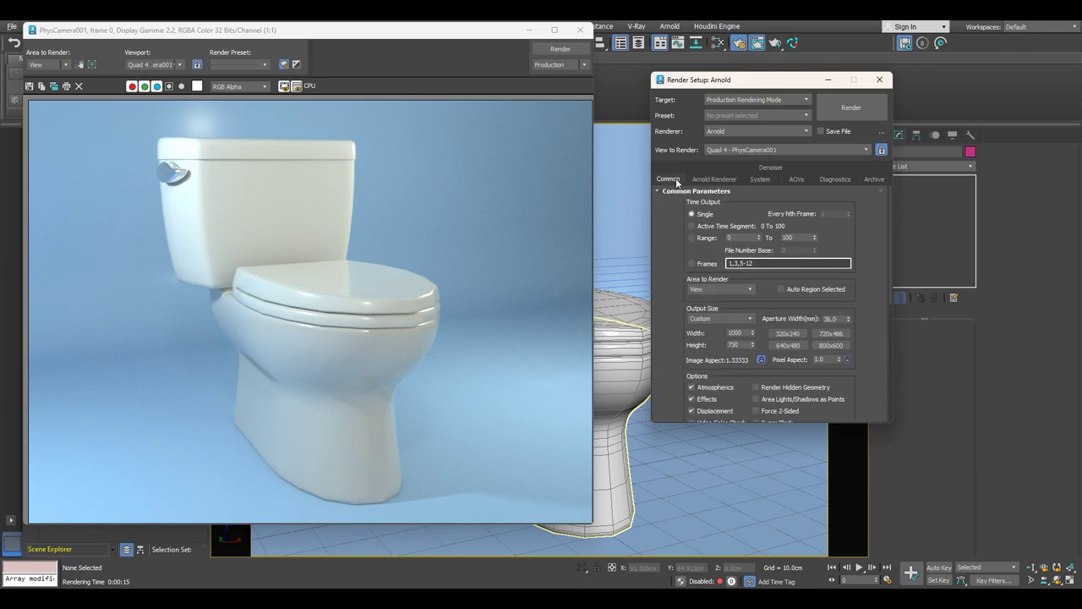
{"action": "left_click", "coordinate": [735, 320]}
{"action": "left_click", "coordinate": [759, 336]}
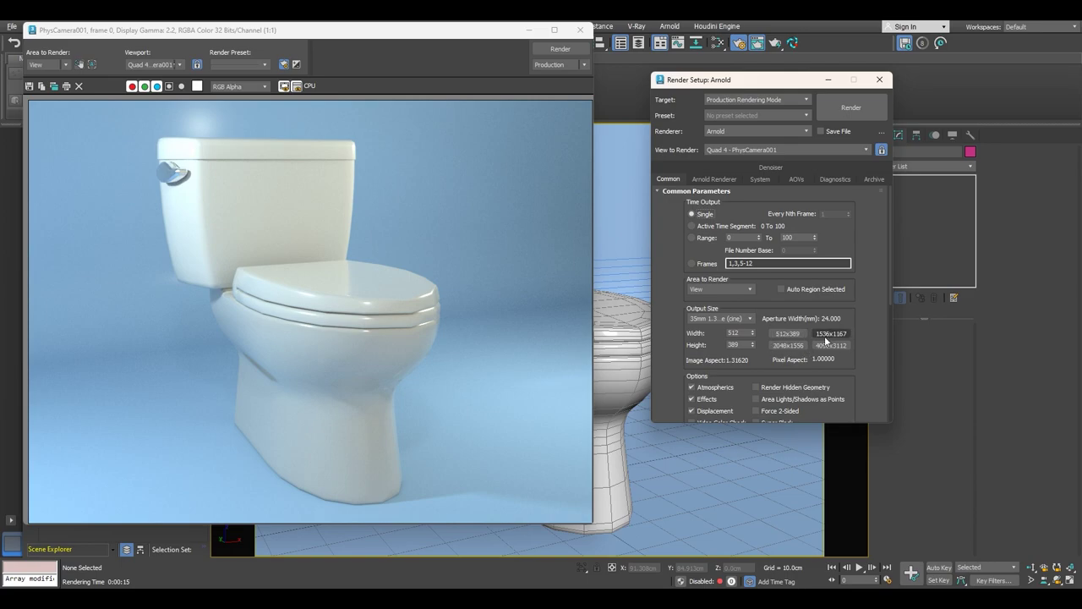
{"action": "left_click", "coordinate": [740, 319]}
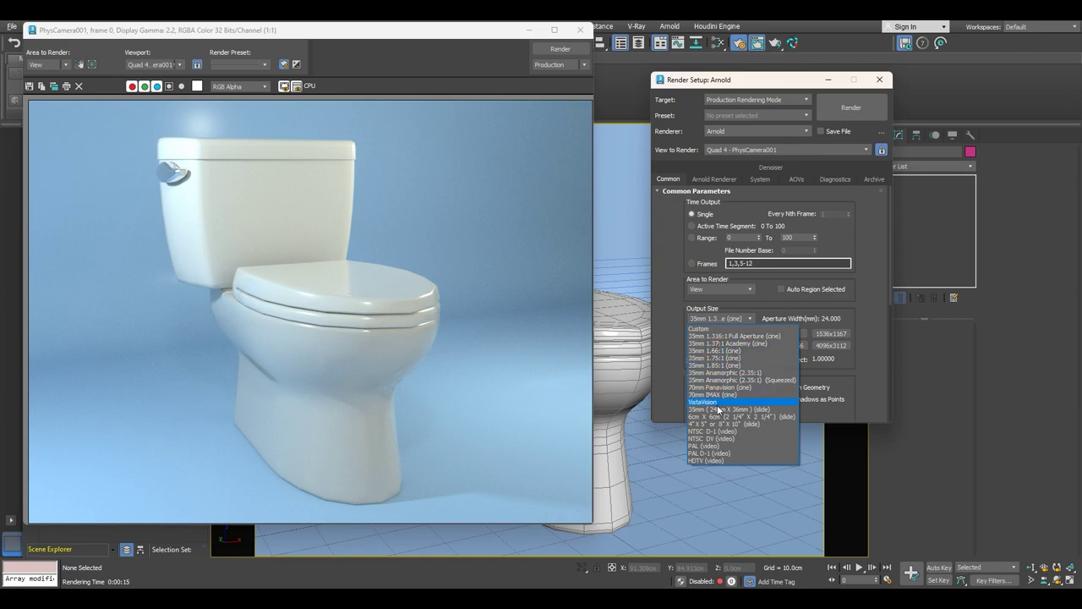
{"action": "left_click", "coordinate": [739, 409]}
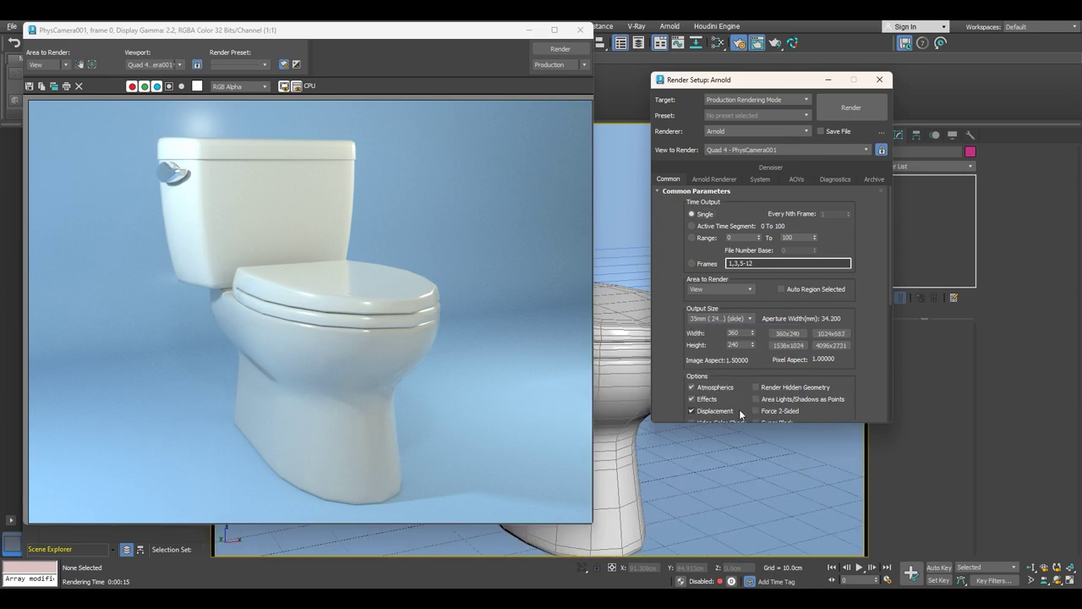
{"action": "left_click", "coordinate": [714, 317]}
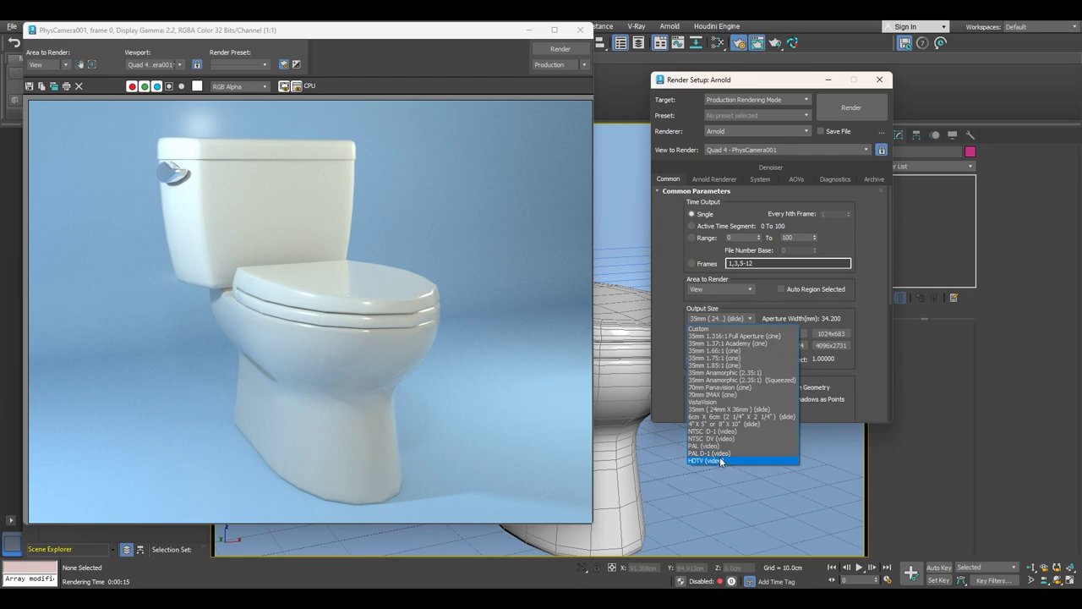
{"action": "left_click", "coordinate": [711, 329]}
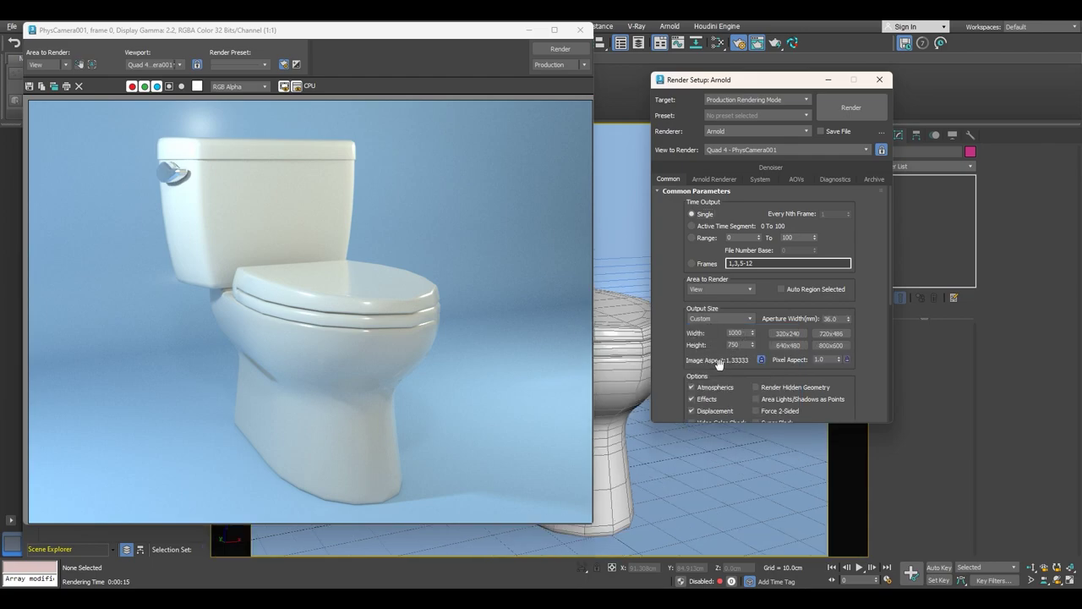
Set the custom output size to 1200 x 900 with the image aspect locked at 1.33333.
{"action": "left_click", "coordinate": [760, 360]}
{"action": "left_click", "coordinate": [760, 360]}
{"action": "double_click", "coordinate": [747, 333]}
{"action": "type", "text": "1"}
{"action": "left_click", "coordinate": [760, 359]}
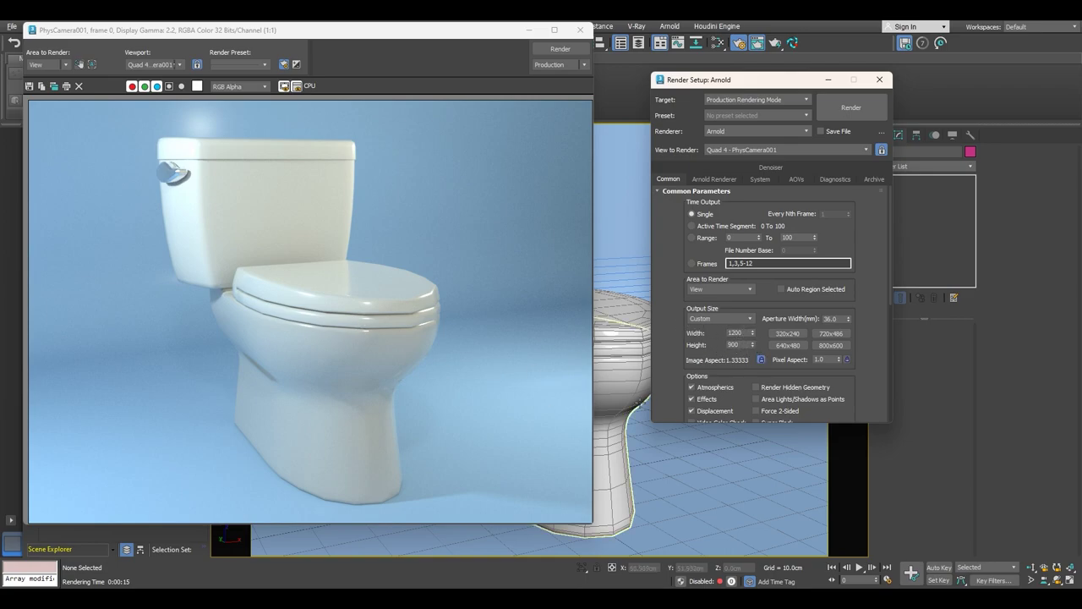
Close the rendered frame window, move Render Setup clear of the camera view, and hide ArnoldLight004.Target.
{"action": "left_click", "coordinate": [580, 30]}
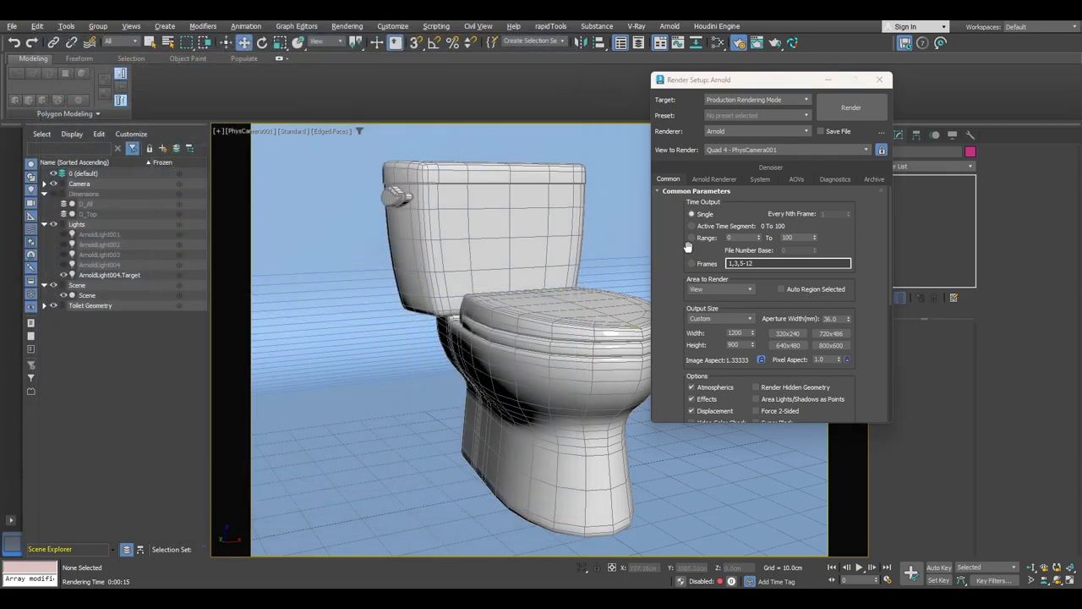
{"action": "left_click_drag", "start_coordinate": [745, 83], "coordinate": [930, 80]}
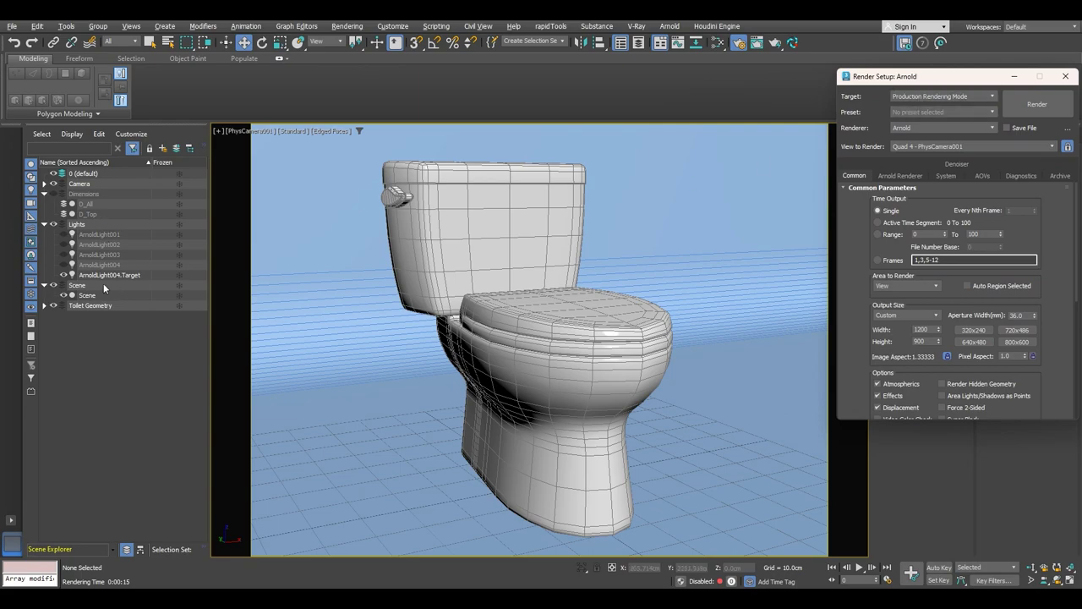
{"action": "left_click", "coordinate": [63, 275]}
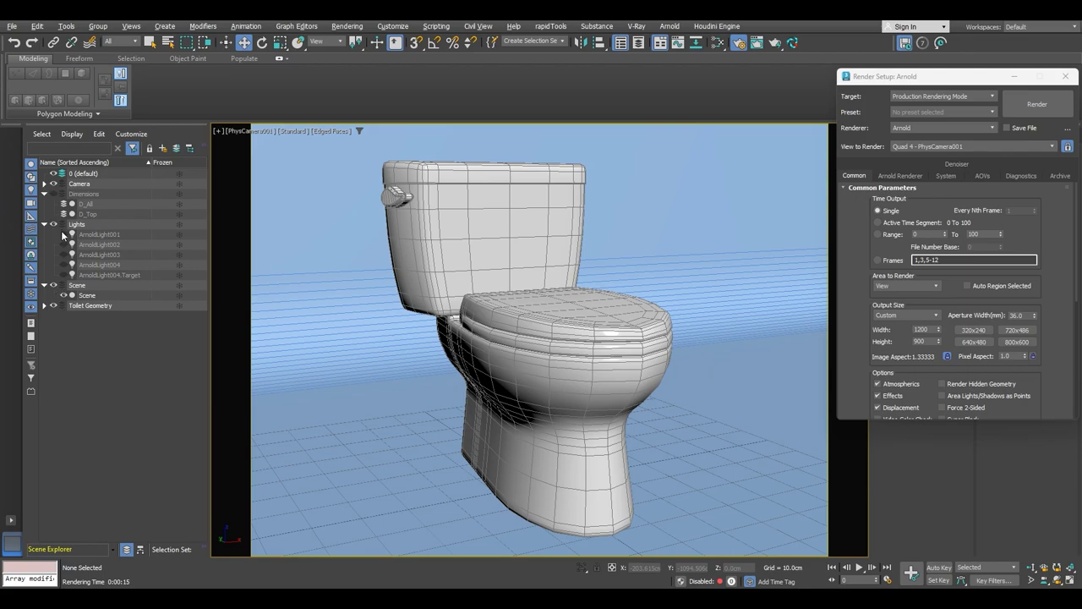
Unhide ArnoldLight001 through ArnoldLight004.Target together, and hide the whole Lights layer instead.
{"action": "left_click", "coordinate": [81, 235]}
{"action": "left_click", "coordinate": [88, 275], "text": "shift"}
{"action": "left_click", "coordinate": [63, 276]}
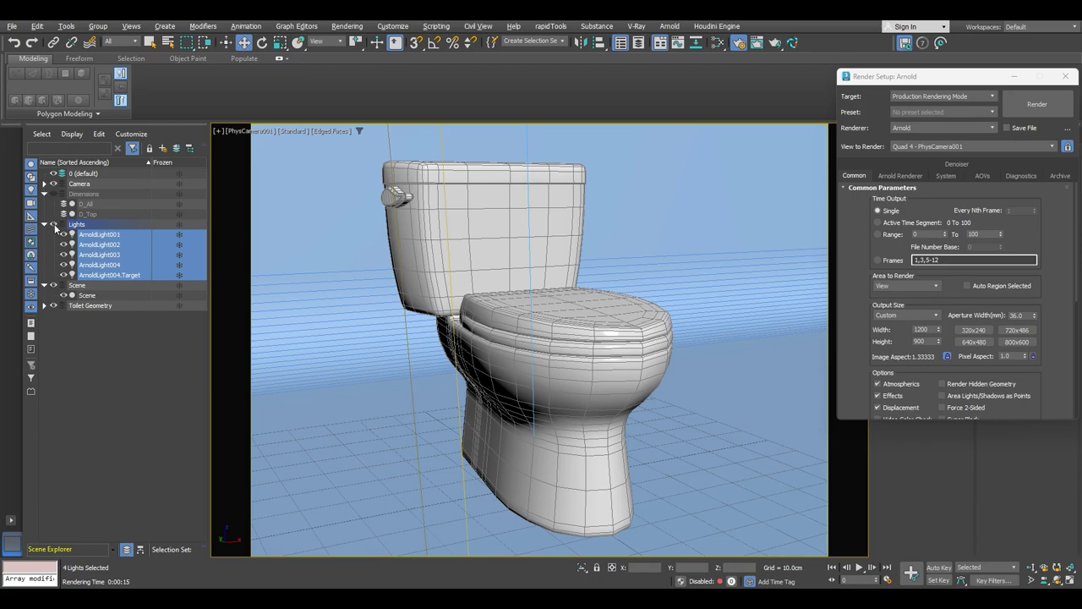
{"action": "left_click", "coordinate": [54, 224]}
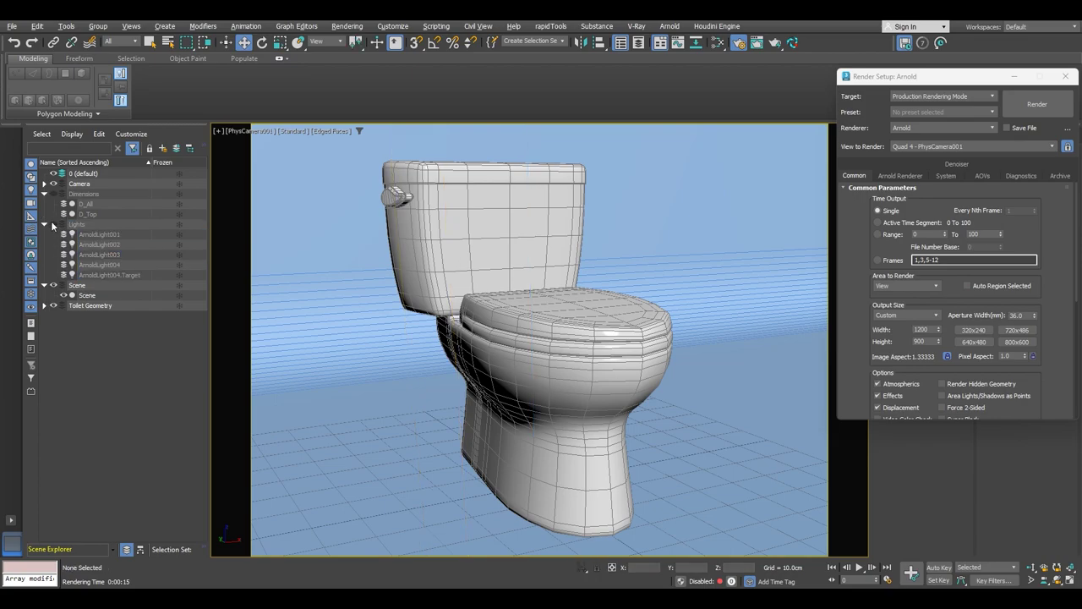
Hide the Camera layer and collapse the Lights, Dimensions, Camera and Scene layers.
{"action": "left_click", "coordinate": [44, 224]}
{"action": "left_click", "coordinate": [44, 194]}
{"action": "left_click", "coordinate": [44, 183]}
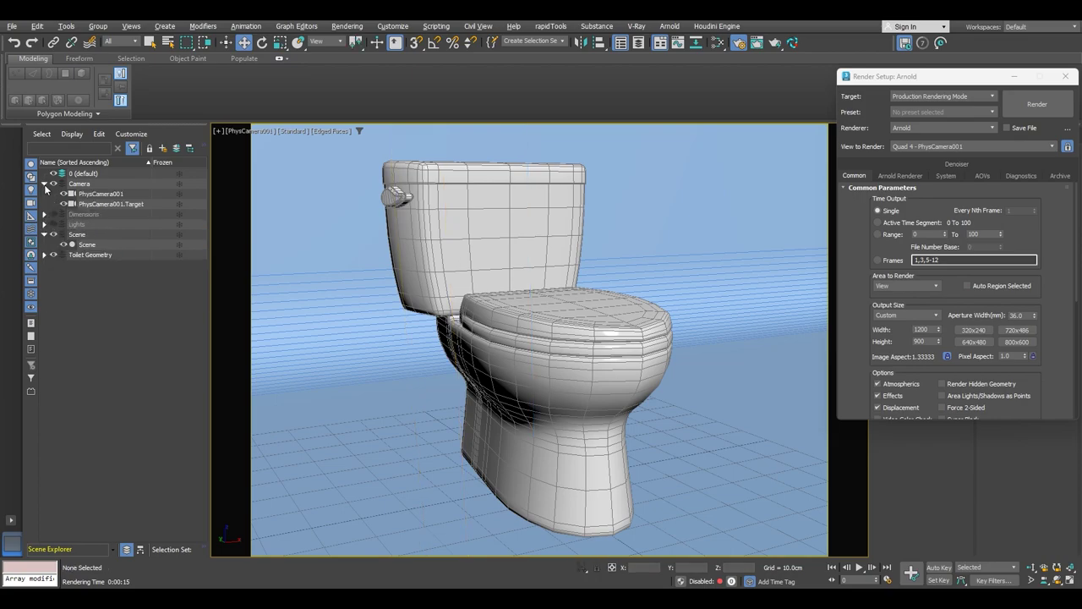
{"action": "left_click", "coordinate": [53, 184]}
{"action": "left_click", "coordinate": [44, 184]}
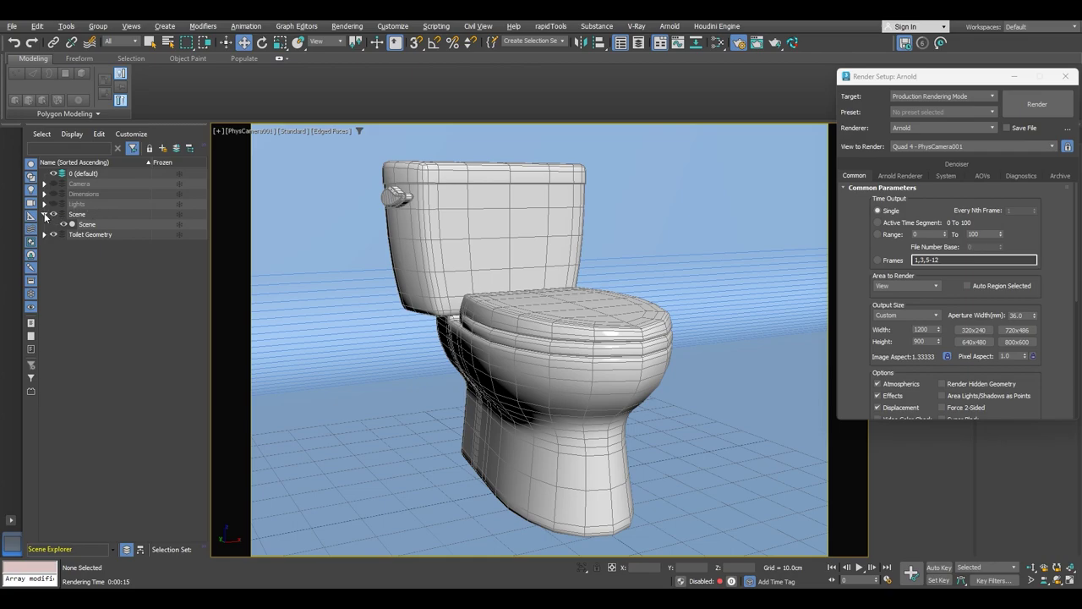
{"action": "left_click", "coordinate": [45, 214]}
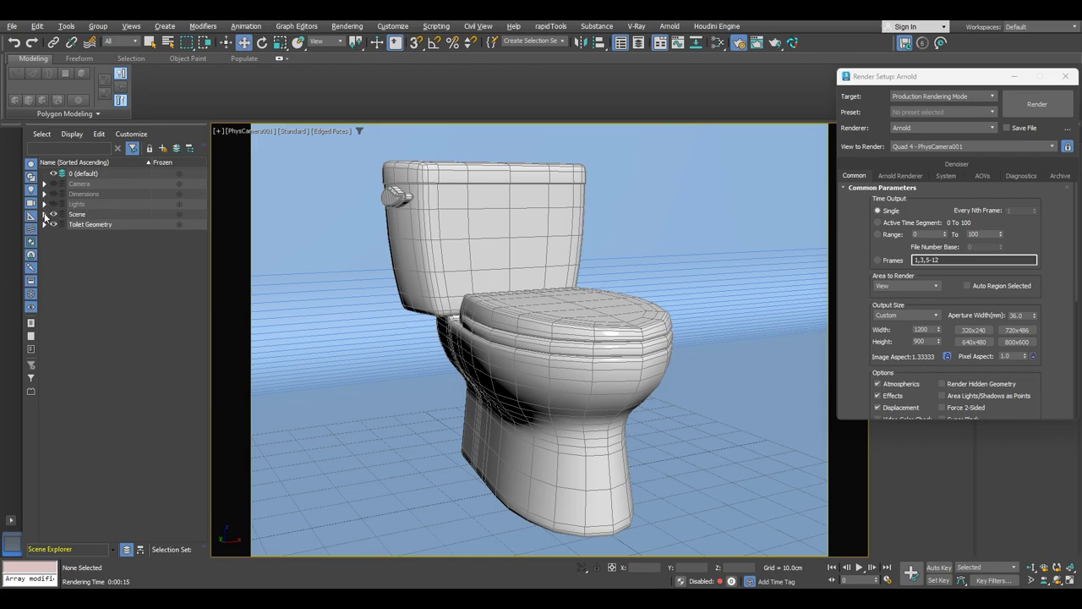
Select all the Toilet Geometry parts, from Toilet Bowl to Toilet Tank, and apply TurboSmooth with 2 iterations.
{"action": "left_click", "coordinate": [45, 224]}
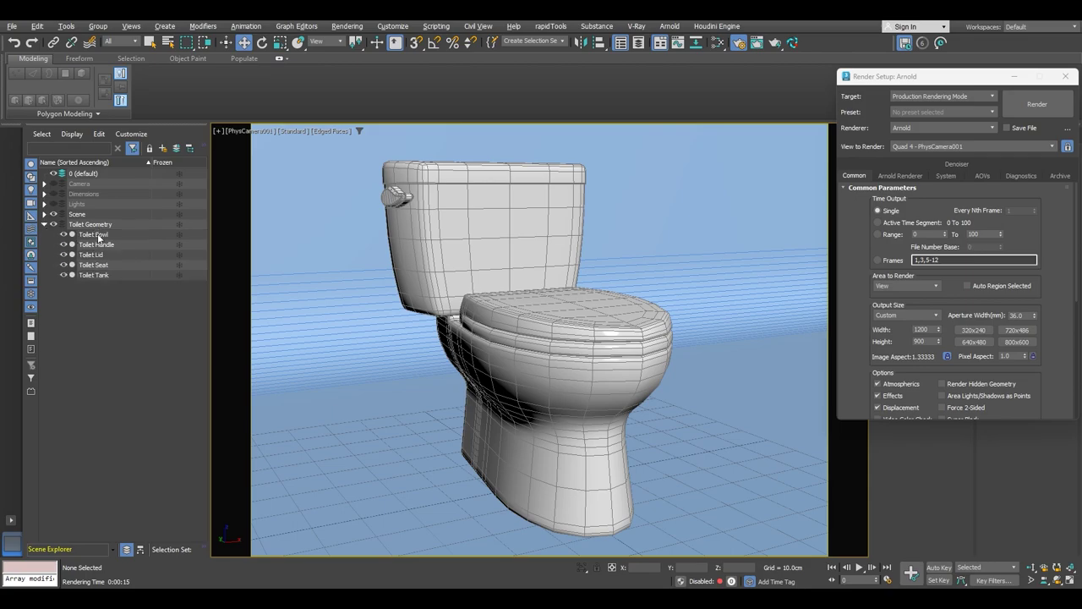
{"action": "left_click", "coordinate": [93, 234]}
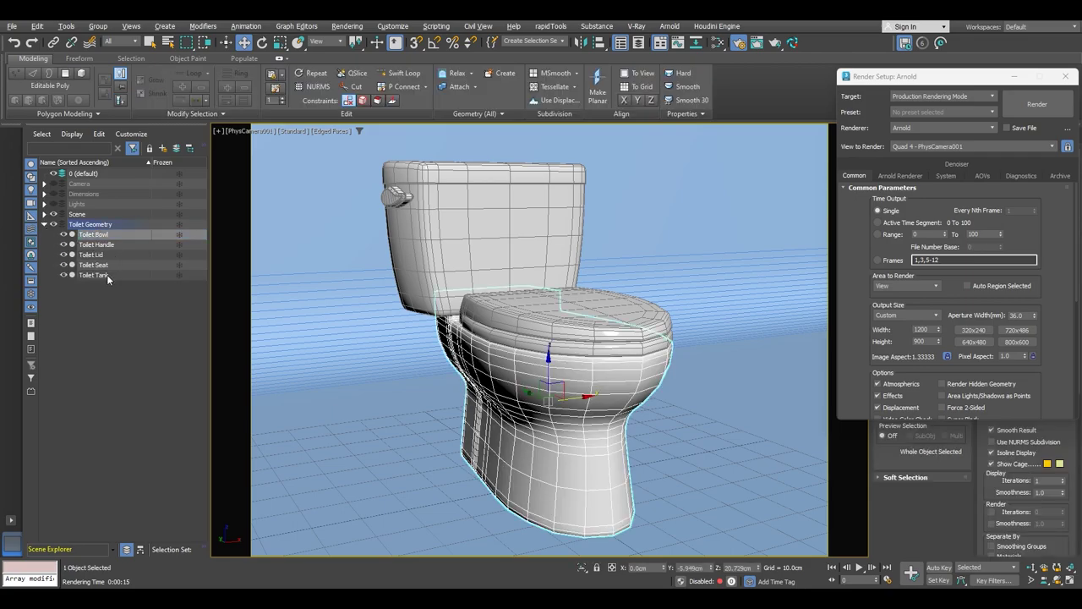
{"action": "left_click", "coordinate": [107, 274], "text": "shift"}
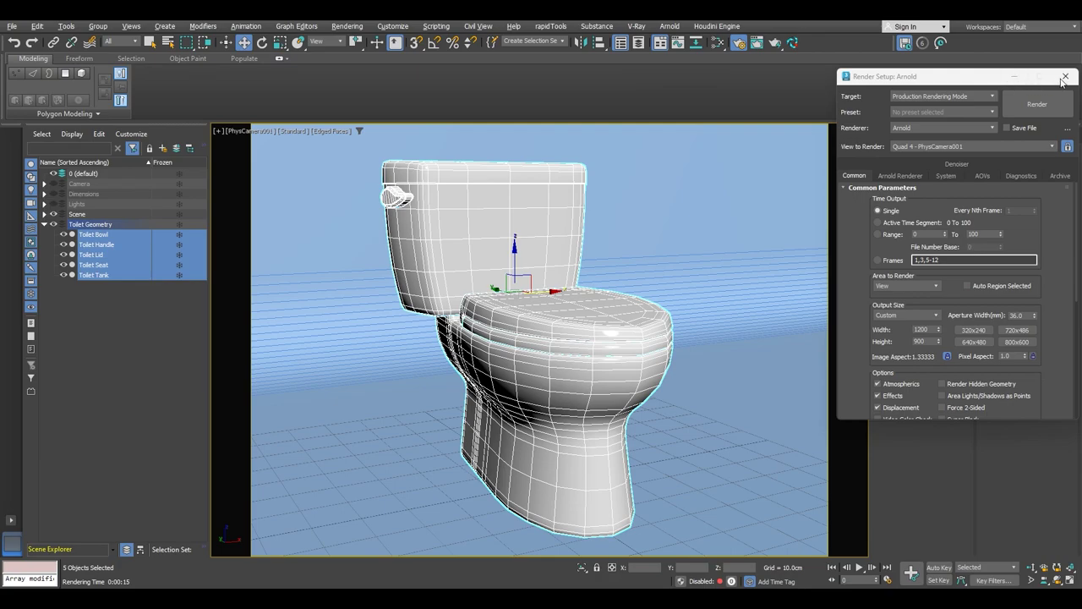
{"action": "left_click", "coordinate": [1064, 77]}
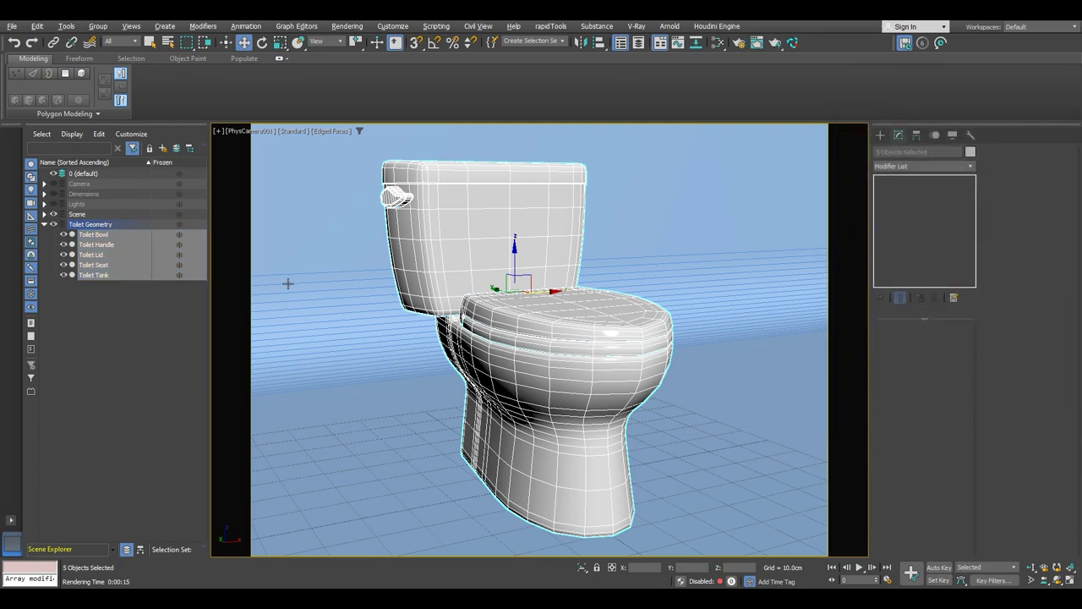
{"action": "left_click", "coordinate": [901, 167]}
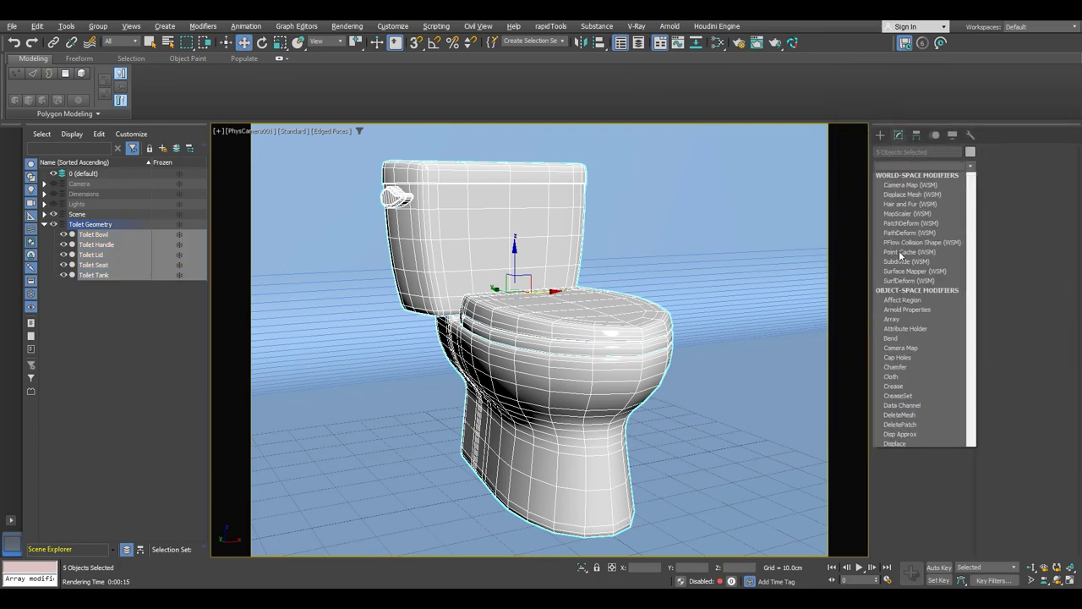
{"action": "scroll", "coordinate": [914, 240], "scroll_direction": "down", "scroll_amount": 3}
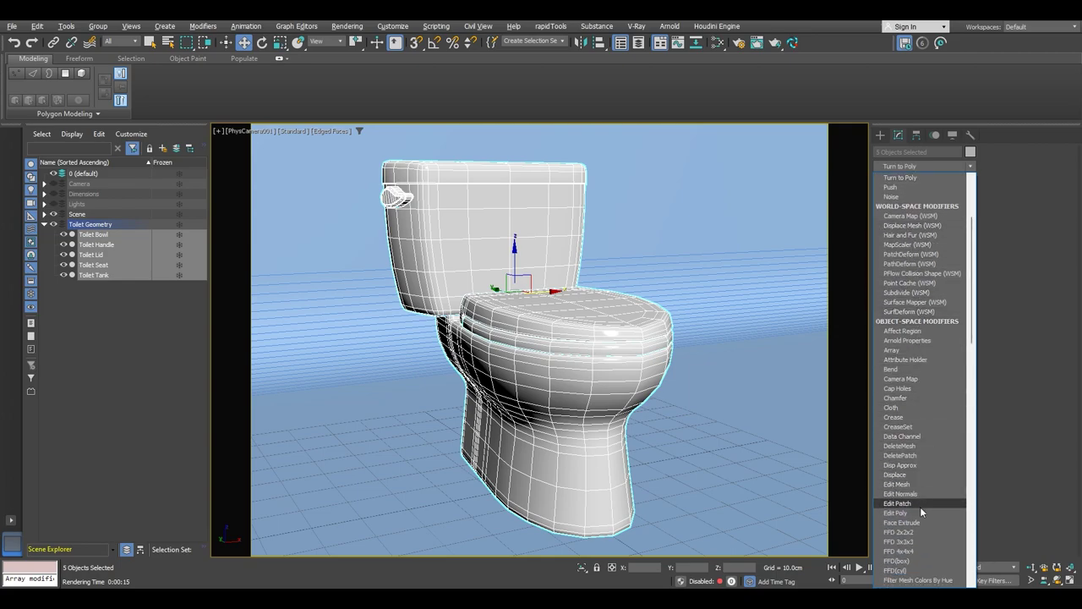
{"action": "scroll", "coordinate": [914, 448], "scroll_direction": "down", "scroll_amount": 20}
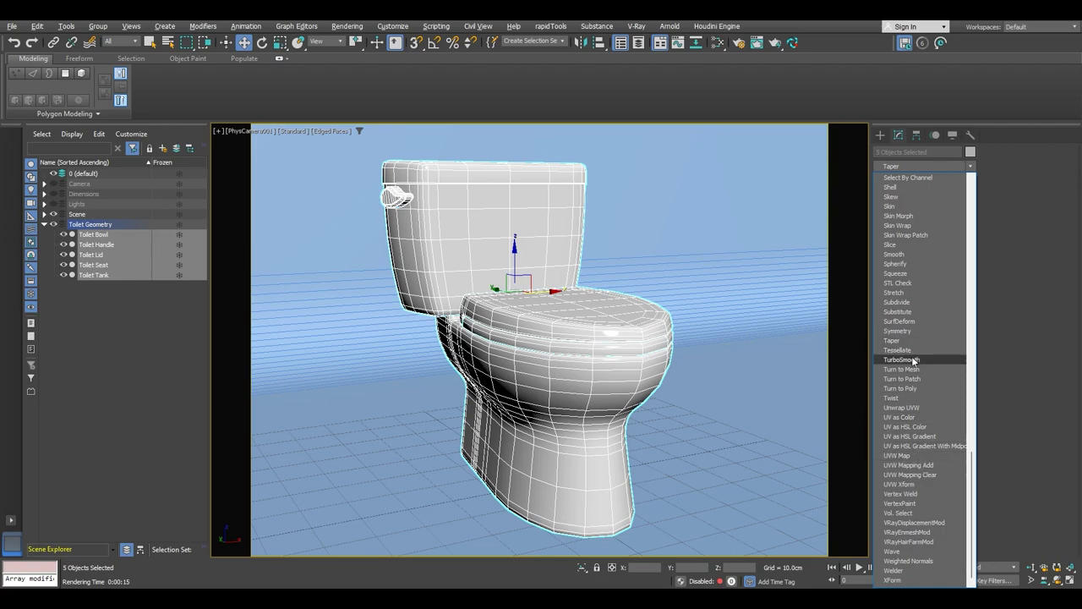
{"action": "left_click", "coordinate": [919, 359]}
{"action": "left_click", "coordinate": [959, 345]}
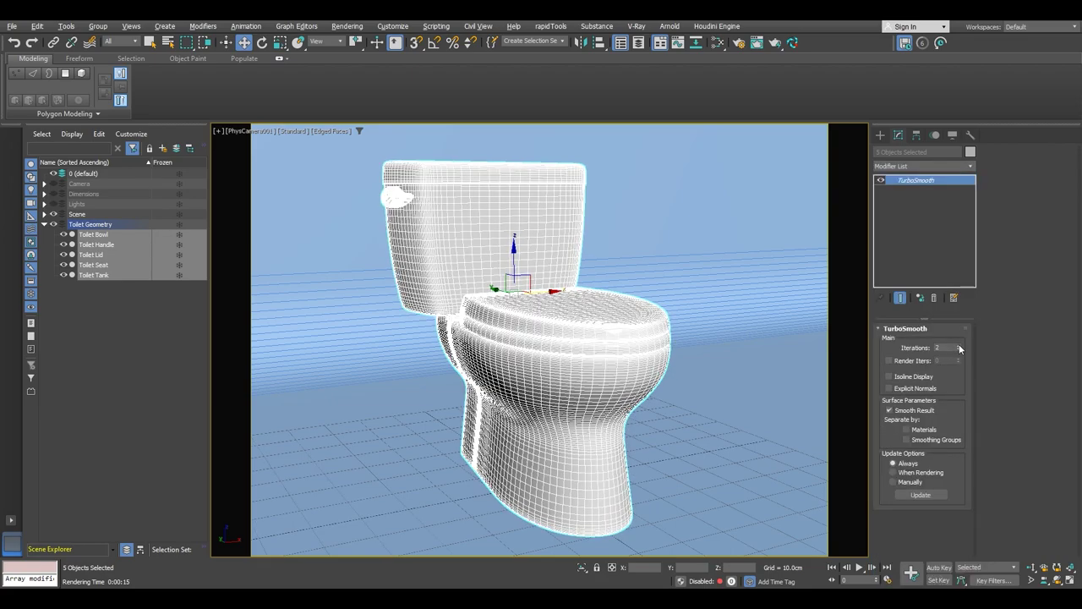
Render PhysCamera001 with edged faces turned off and nothing selected, and move the rendered frame window aside.
{"action": "key", "text": "F4"}
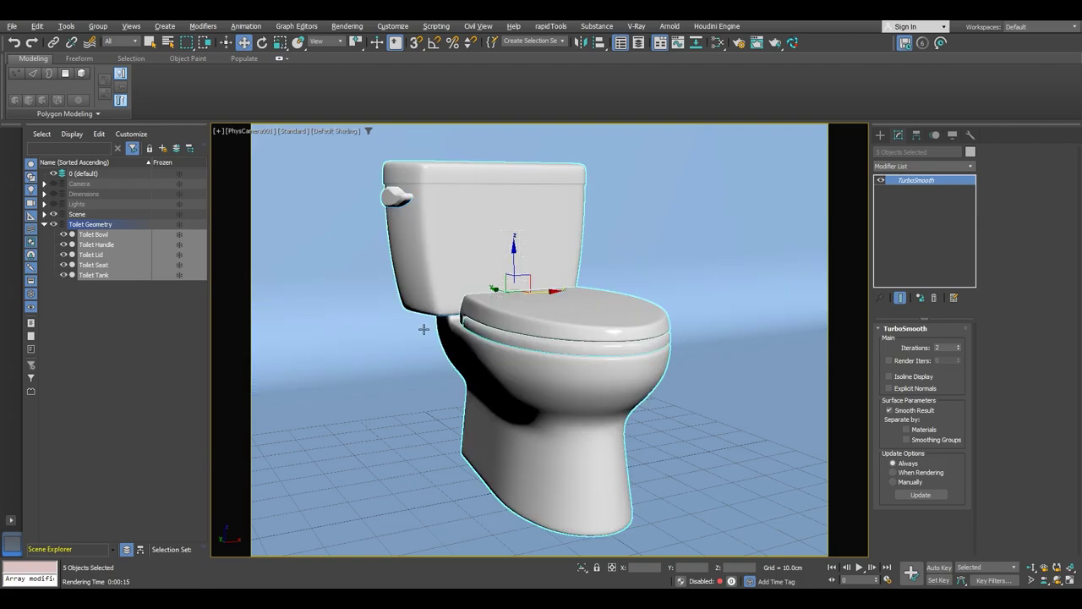
{"action": "left_click", "coordinate": [114, 354]}
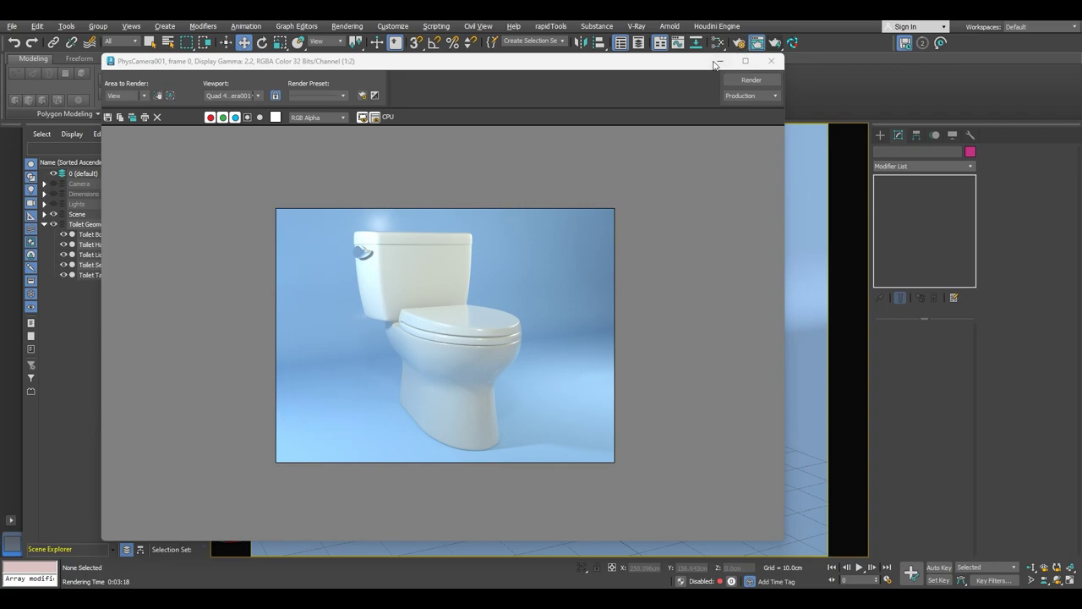
{"action": "left_click_drag", "start_coordinate": [686, 65], "coordinate": [597, 44]}
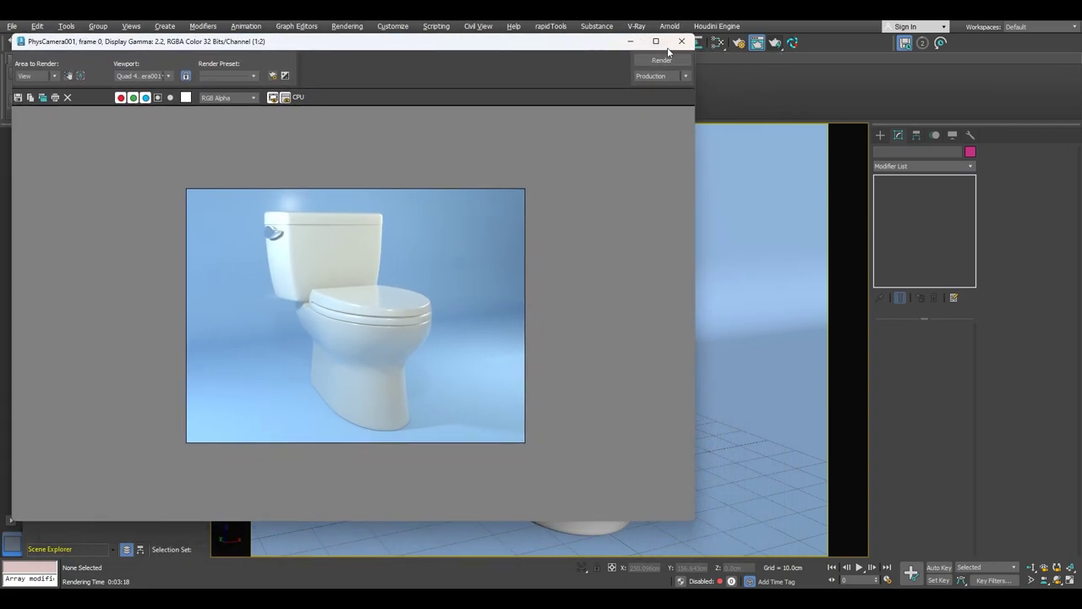
Reopen Render Setup beside the rendered frame and show the Arnold sampling and ray depth settings.
{"action": "left_click", "coordinate": [735, 44]}
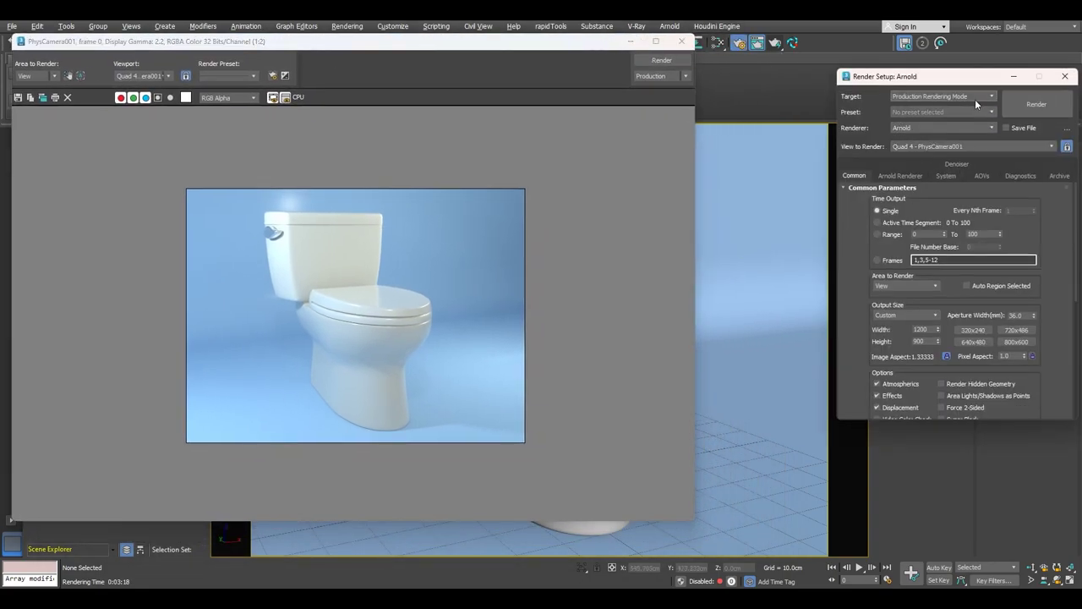
{"action": "left_click_drag", "start_coordinate": [973, 84], "coordinate": [870, 85]}
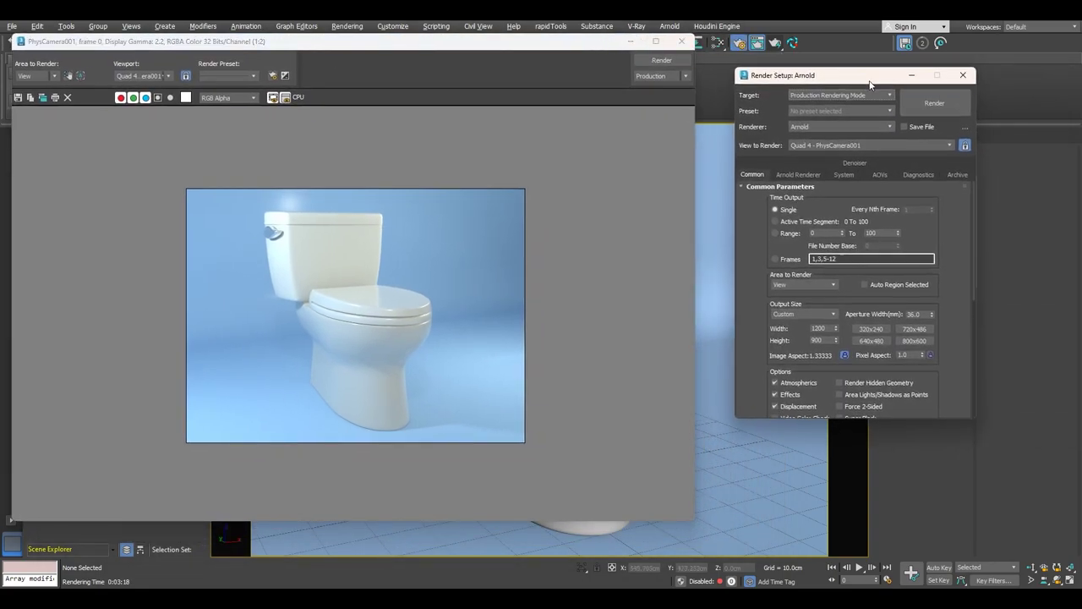
{"action": "left_click", "coordinate": [798, 175]}
{"action": "scroll", "coordinate": [830, 302], "scroll_direction": "down", "scroll_amount": 1}
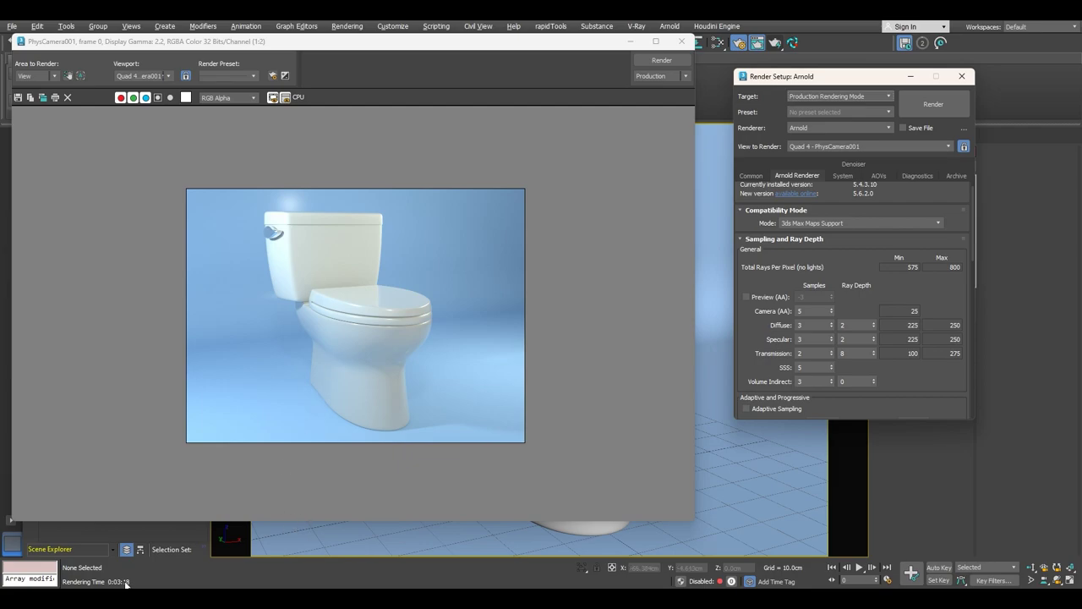
Examine the rendered seat, bowl, tank and flush handle up close for noise and smoothness.
{"action": "scroll", "coordinate": [321, 305], "scroll_direction": "up", "scroll_amount": 3}
{"action": "scroll", "coordinate": [335, 302], "scroll_direction": "down", "scroll_amount": 1}
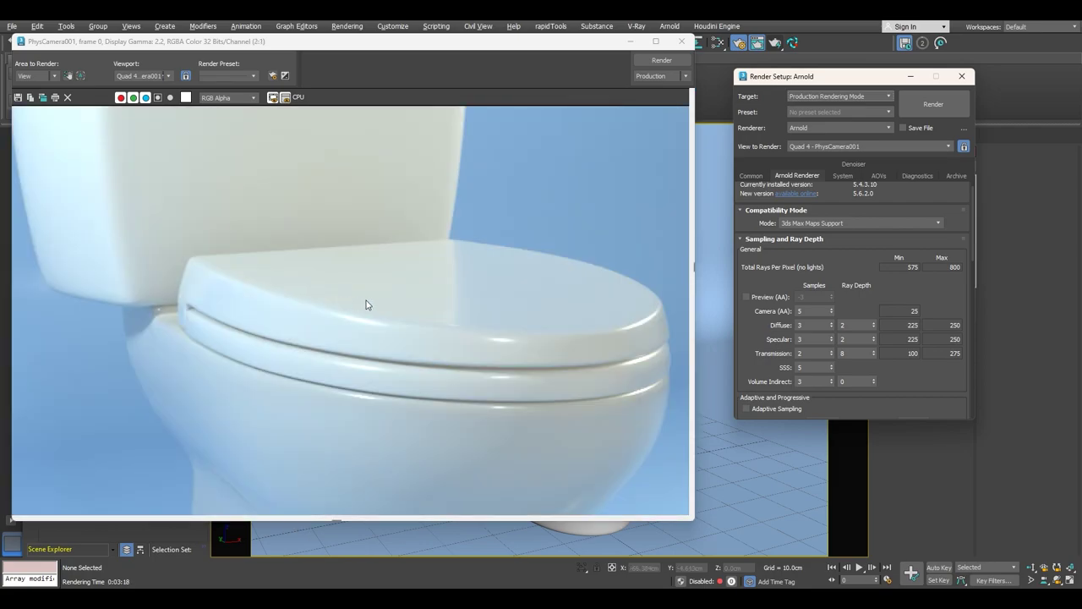
{"action": "middle_click_drag", "start_coordinate": [377, 251], "coordinate": [369, 251]}
{"action": "middle_click_drag", "start_coordinate": [396, 318], "coordinate": [427, 286]}
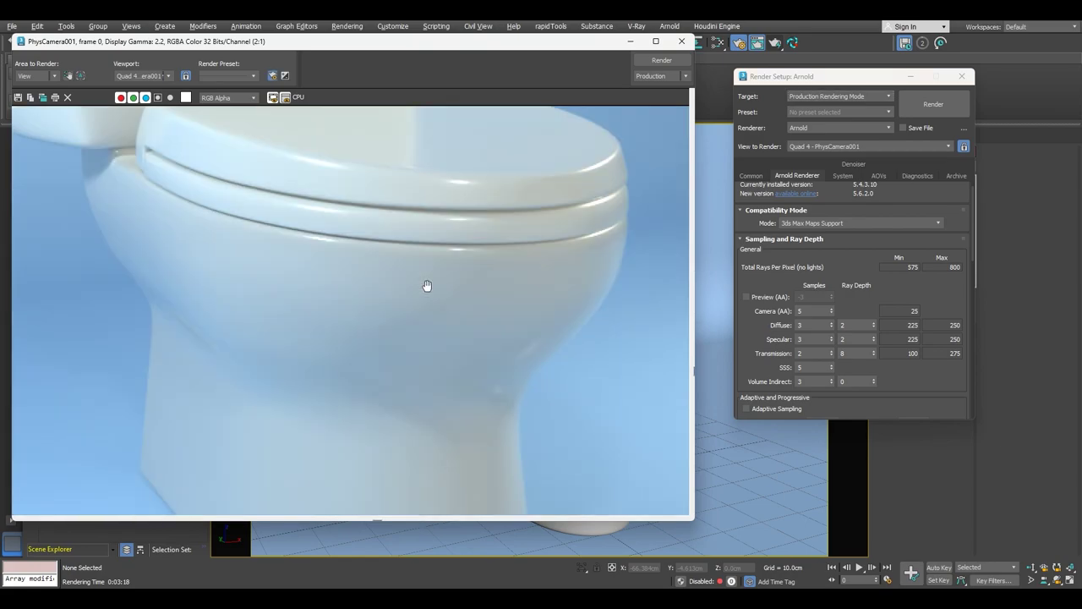
{"action": "middle_click_drag", "start_coordinate": [505, 365], "coordinate": [440, 234]}
{"action": "middle_click_drag", "start_coordinate": [440, 312], "coordinate": [449, 263]}
{"action": "scroll", "coordinate": [448, 263], "scroll_direction": "down", "scroll_amount": 1}
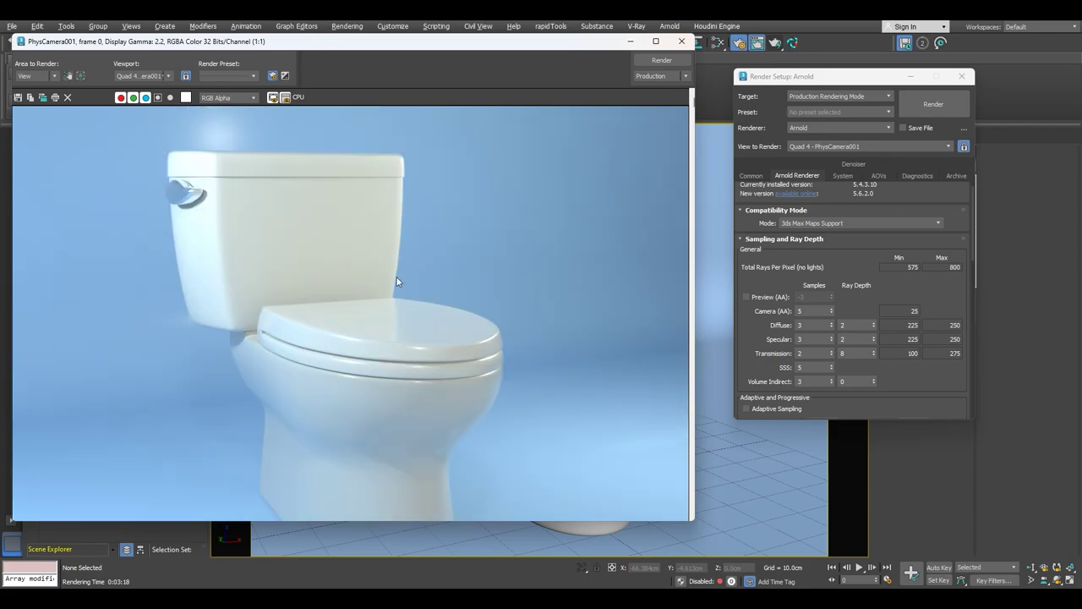
{"action": "scroll", "coordinate": [208, 181], "scroll_direction": "up", "scroll_amount": 1}
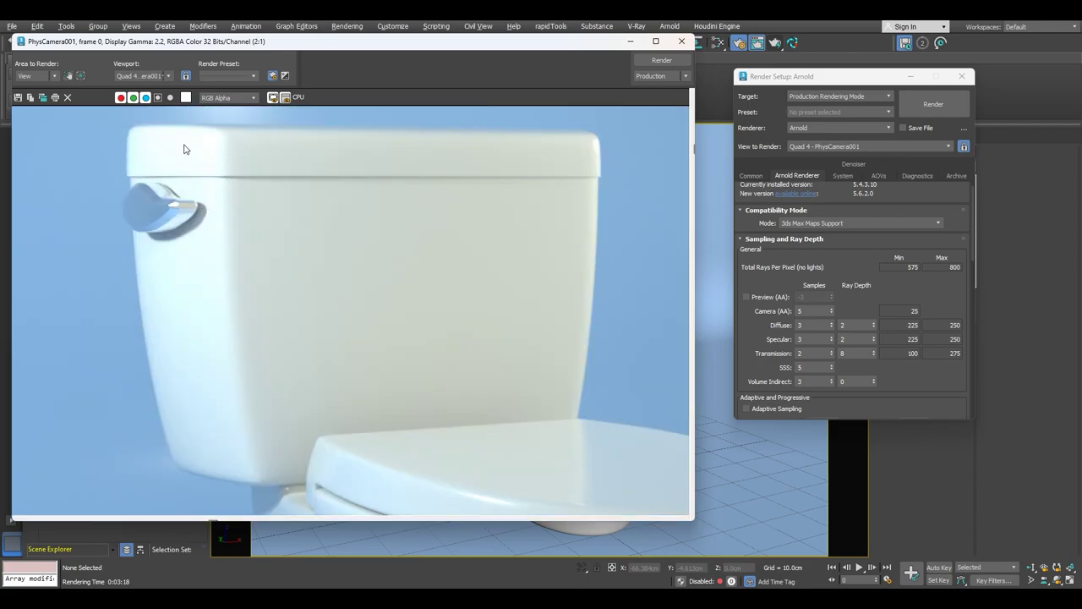
{"action": "scroll", "coordinate": [405, 199], "scroll_direction": "down", "scroll_amount": 1}
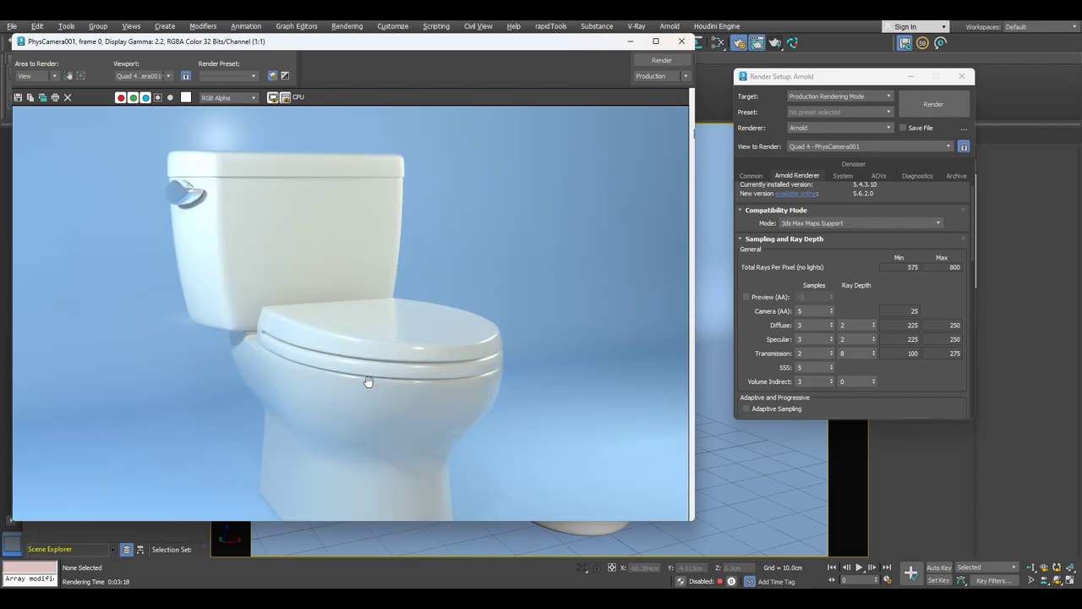
{"action": "middle_click_drag", "start_coordinate": [368, 382], "coordinate": [377, 344]}
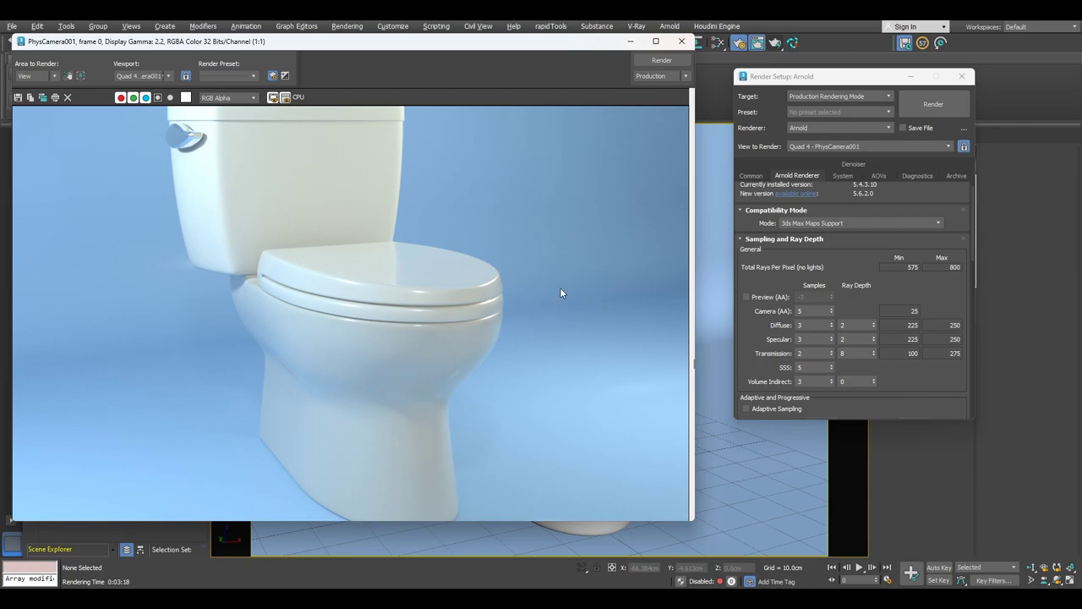
Examine the blue backdrop's shading and noise on both sides of the rendered toilet.
{"action": "scroll", "coordinate": [597, 309], "scroll_direction": "up", "scroll_amount": 1}
{"action": "scroll", "coordinate": [597, 310], "scroll_direction": "up", "scroll_amount": 1}
{"action": "scroll", "coordinate": [582, 301], "scroll_direction": "down", "scroll_amount": 1}
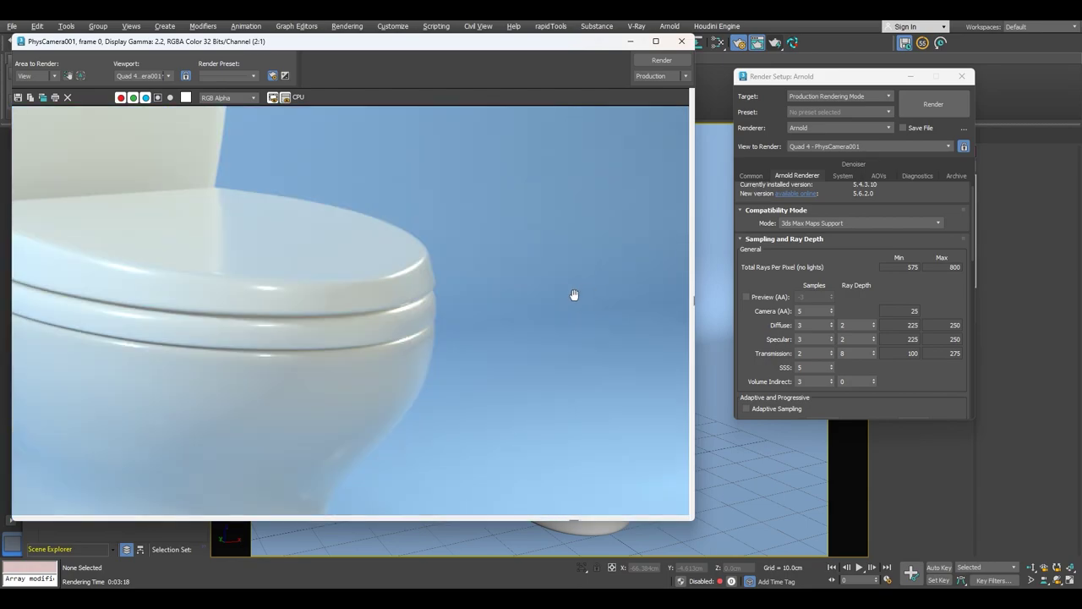
{"action": "middle_click_drag", "start_coordinate": [574, 294], "coordinate": [373, 299]}
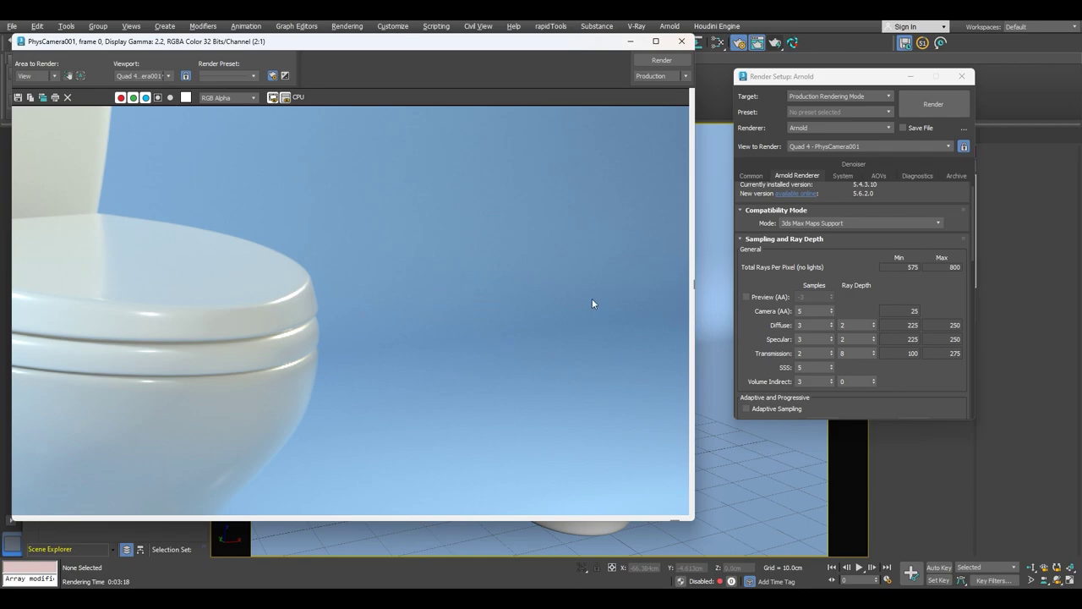
{"action": "middle_click_drag", "start_coordinate": [548, 274], "coordinate": [502, 365]}
{"action": "scroll", "coordinate": [519, 284], "scroll_direction": "down", "scroll_amount": 2}
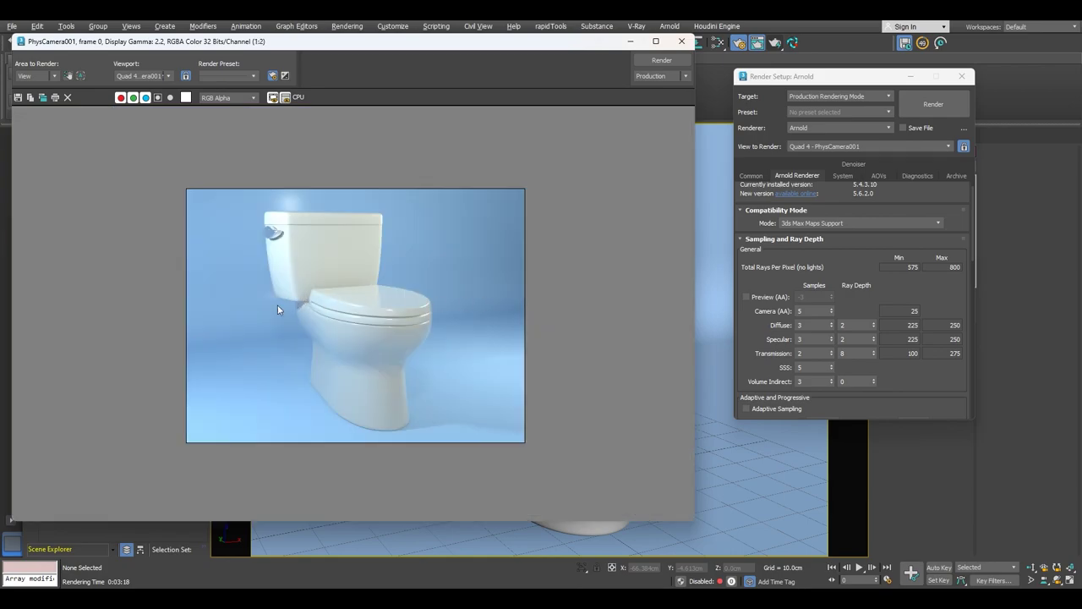
{"action": "scroll", "coordinate": [225, 339], "scroll_direction": "up", "scroll_amount": 2}
{"action": "middle_click_drag", "start_coordinate": [218, 355], "coordinate": [469, 321]}
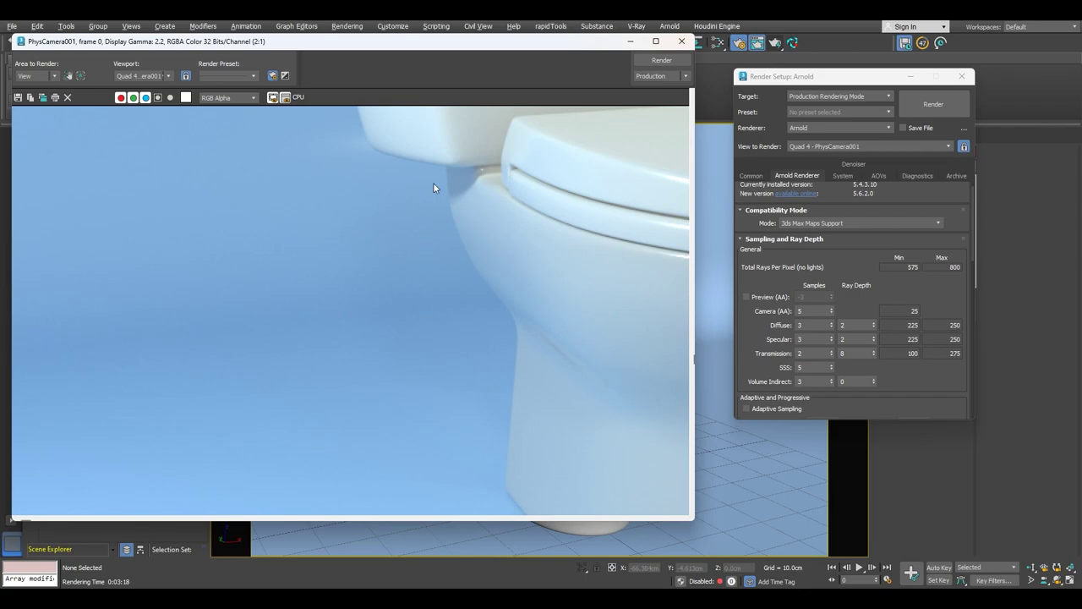
{"action": "scroll", "coordinate": [467, 199], "scroll_direction": "down", "scroll_amount": 2}
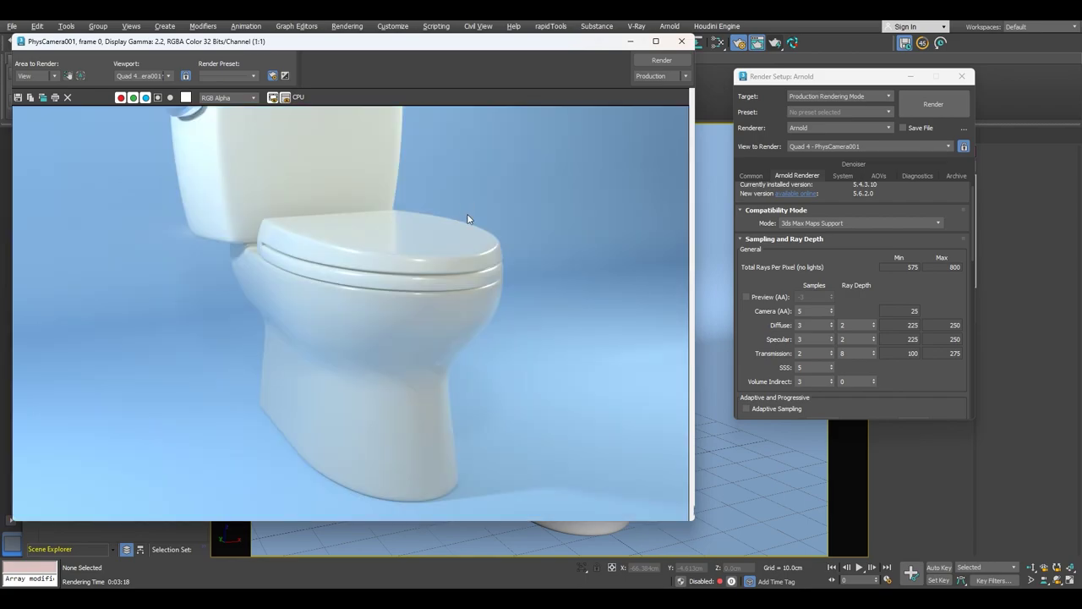
{"action": "scroll", "coordinate": [378, 271], "scroll_direction": "up", "scroll_amount": 1}
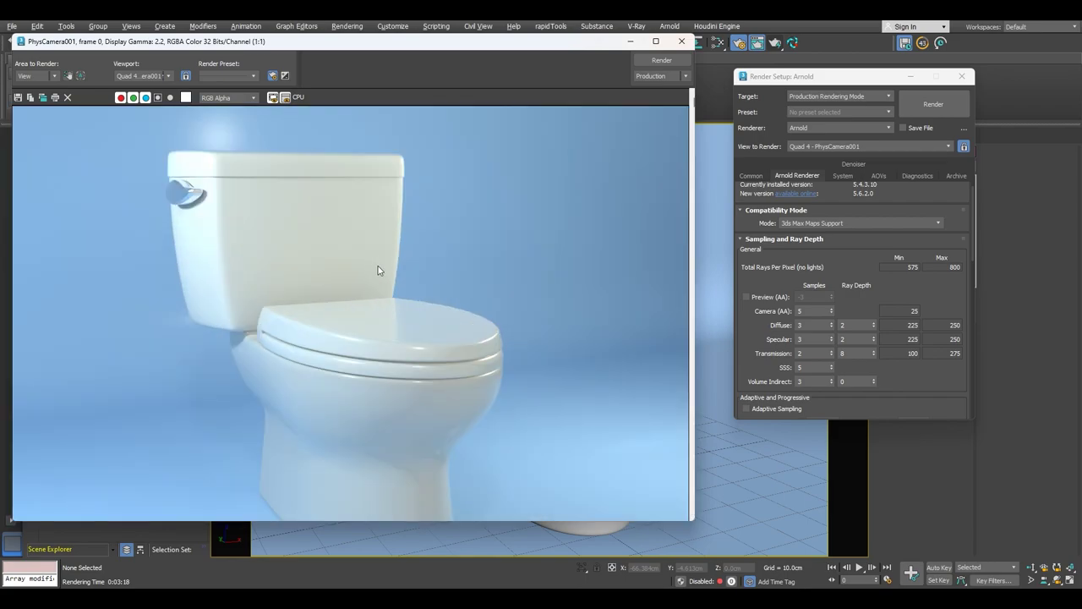
{"action": "left_click_drag", "start_coordinate": [433, 277], "coordinate": [436, 247]}
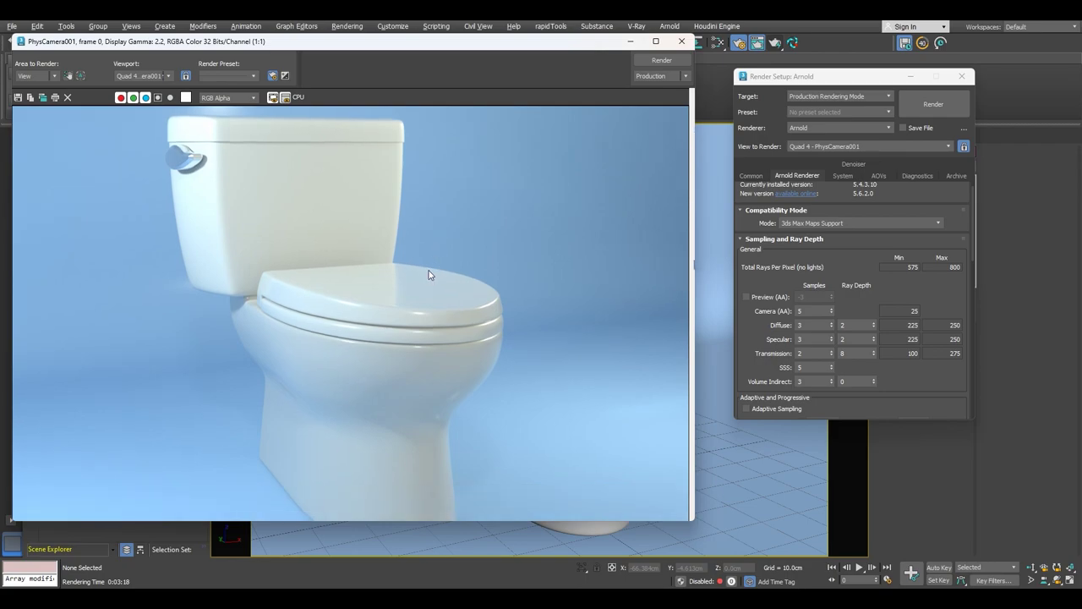
Set the Diffuse ray depth to 1 and lower the Specular ray depth too.
{"action": "left_click", "coordinate": [874, 328]}
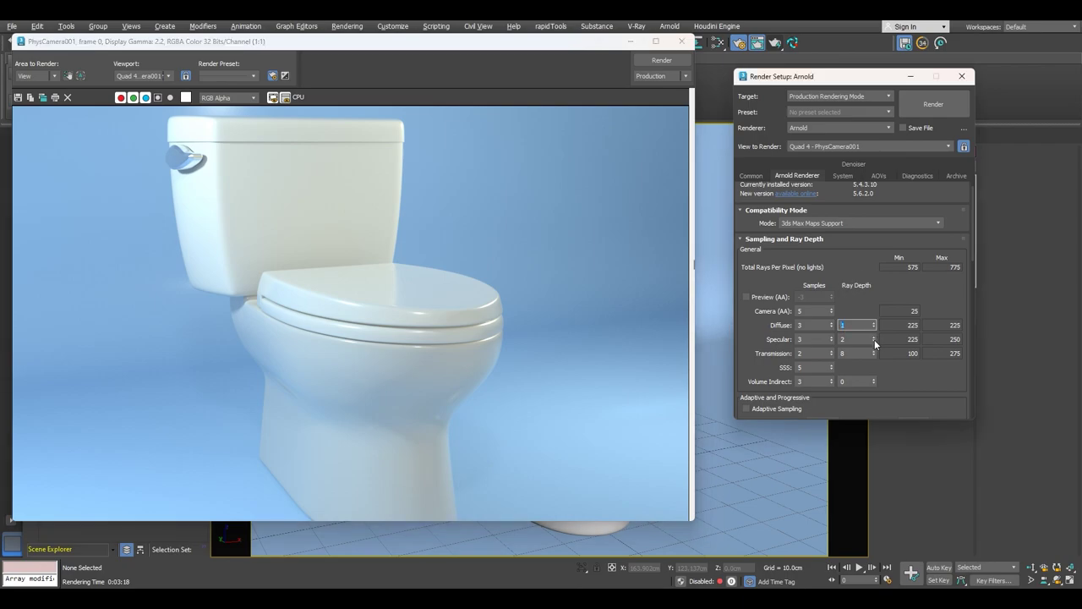
{"action": "left_click", "coordinate": [875, 342]}
Try a custom output width of 1500 with the aspect locked, and return it to 1200.
{"action": "left_click", "coordinate": [759, 178]}
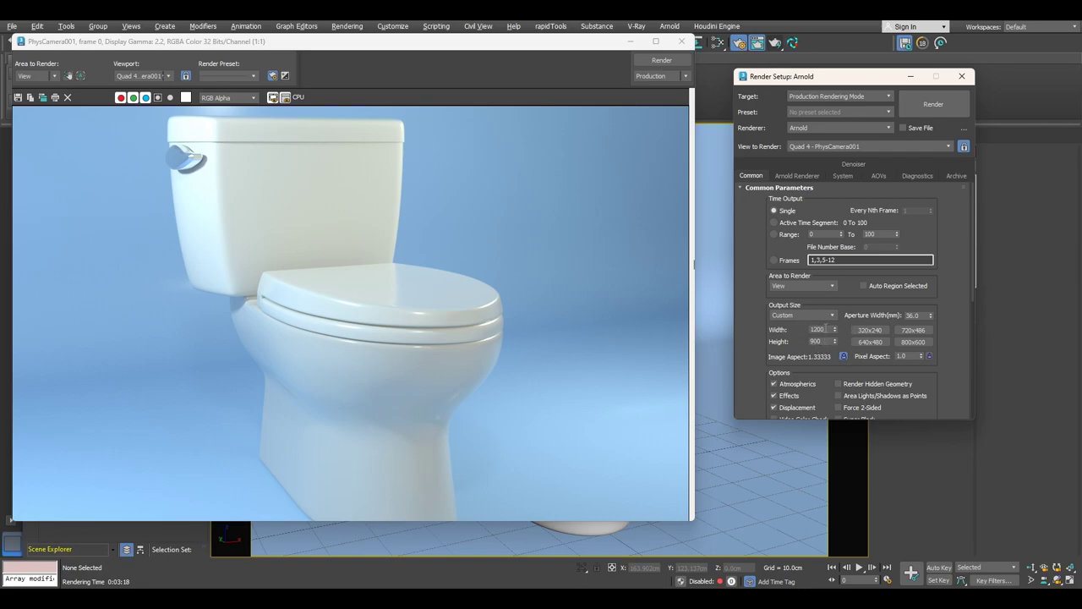
{"action": "double_click", "coordinate": [818, 329]}
{"action": "type", "text": "15"}
{"action": "scroll", "coordinate": [369, 266], "scroll_direction": "down", "scroll_amount": 2}
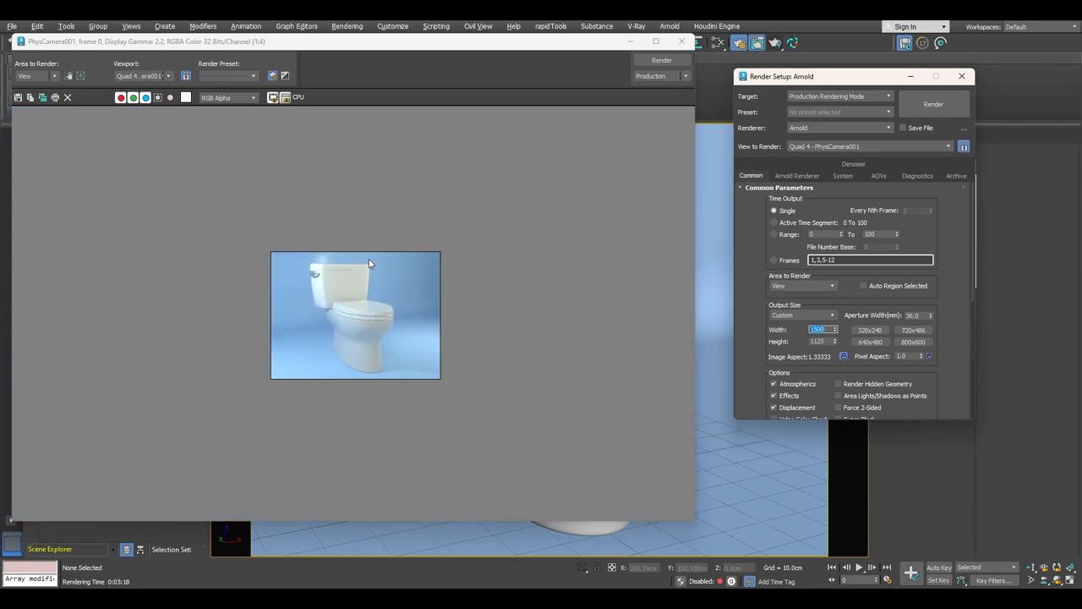
{"action": "scroll", "coordinate": [369, 265], "scroll_direction": "up", "scroll_amount": 2}
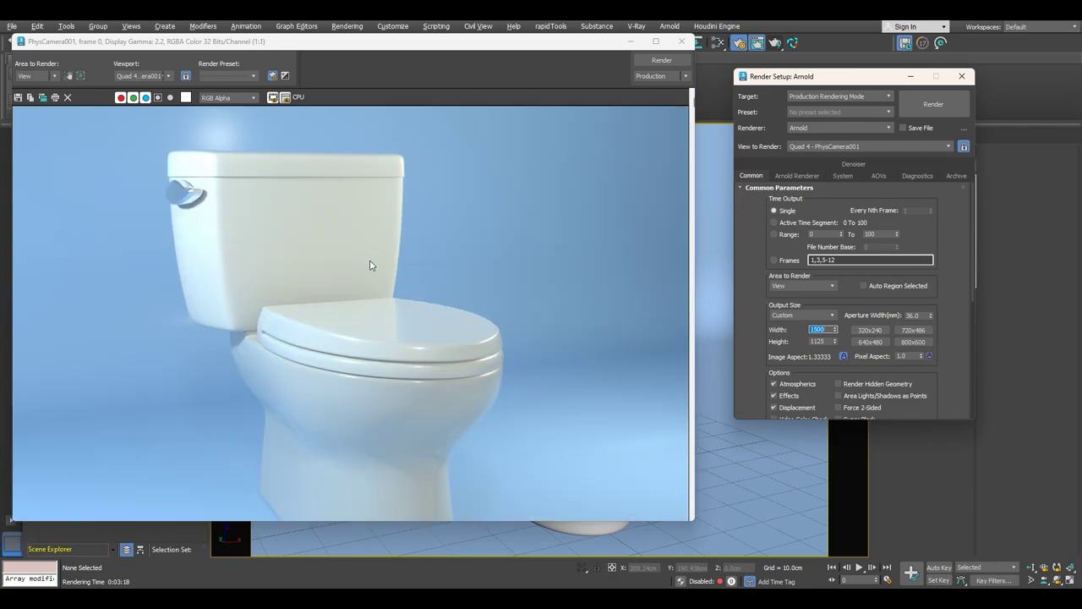
{"action": "scroll", "coordinate": [372, 266], "scroll_direction": "down", "scroll_amount": 2}
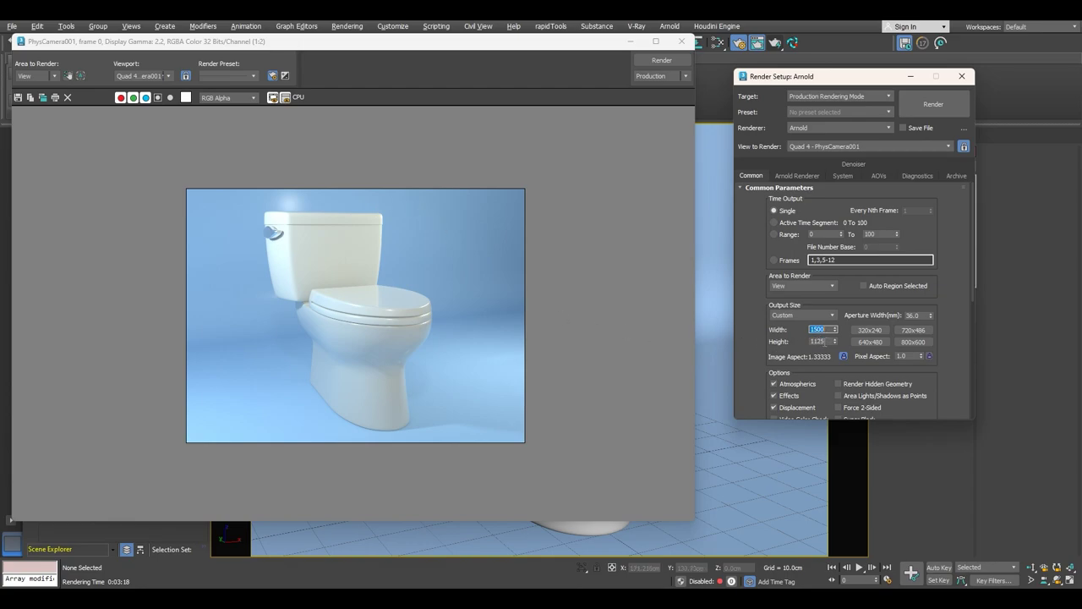
{"action": "type", "text": "12"}
{"action": "left_click", "coordinate": [573, 304]}
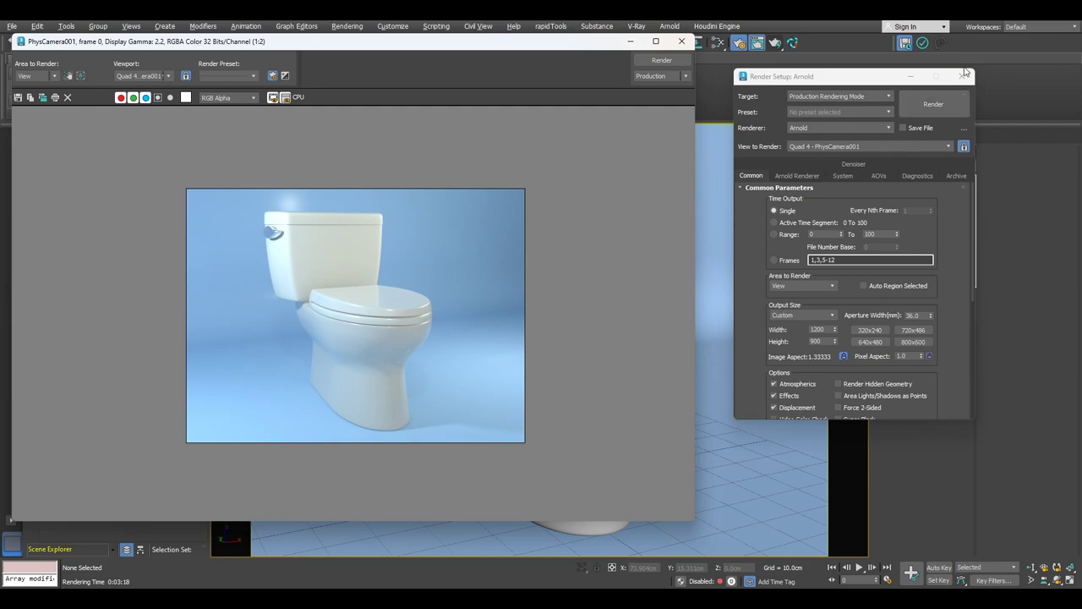
Close Render Setup and maximize the rendered frame window.
{"action": "left_click", "coordinate": [848, 72]}
{"action": "left_click", "coordinate": [961, 76]}
{"action": "left_click", "coordinate": [656, 40]}
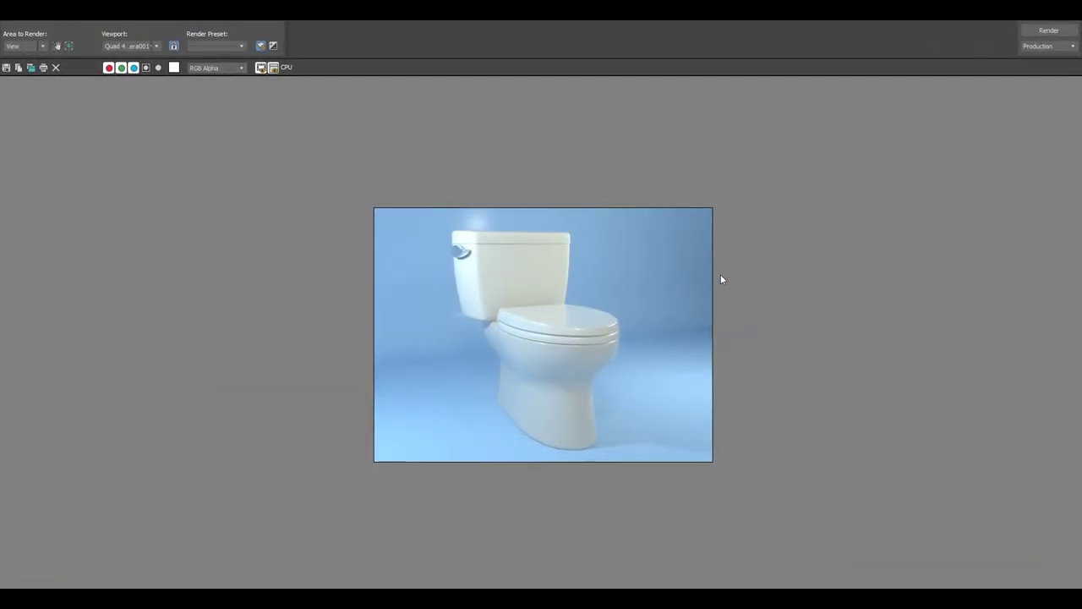